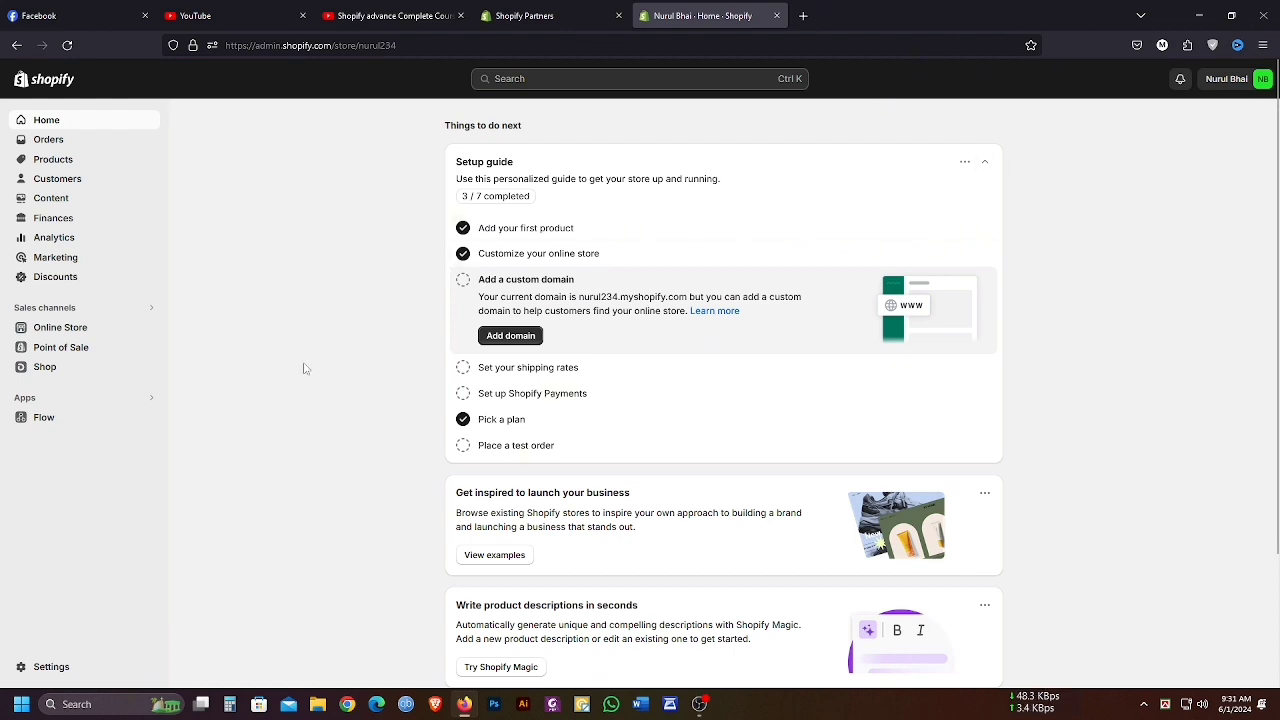
# Go to Products > Collections to list Men's Shorts, Mens, Men's T-Shirts and Home page
pyautogui.click(55, 181)
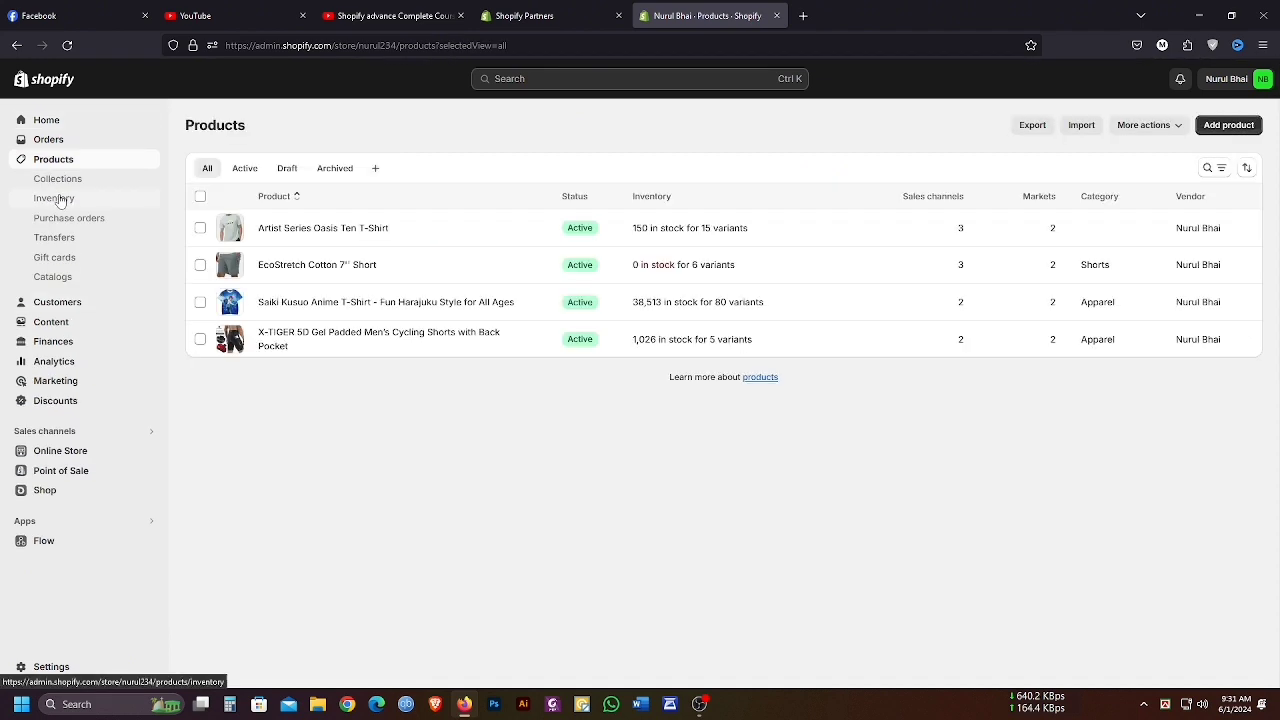
pyautogui.click(60, 180)
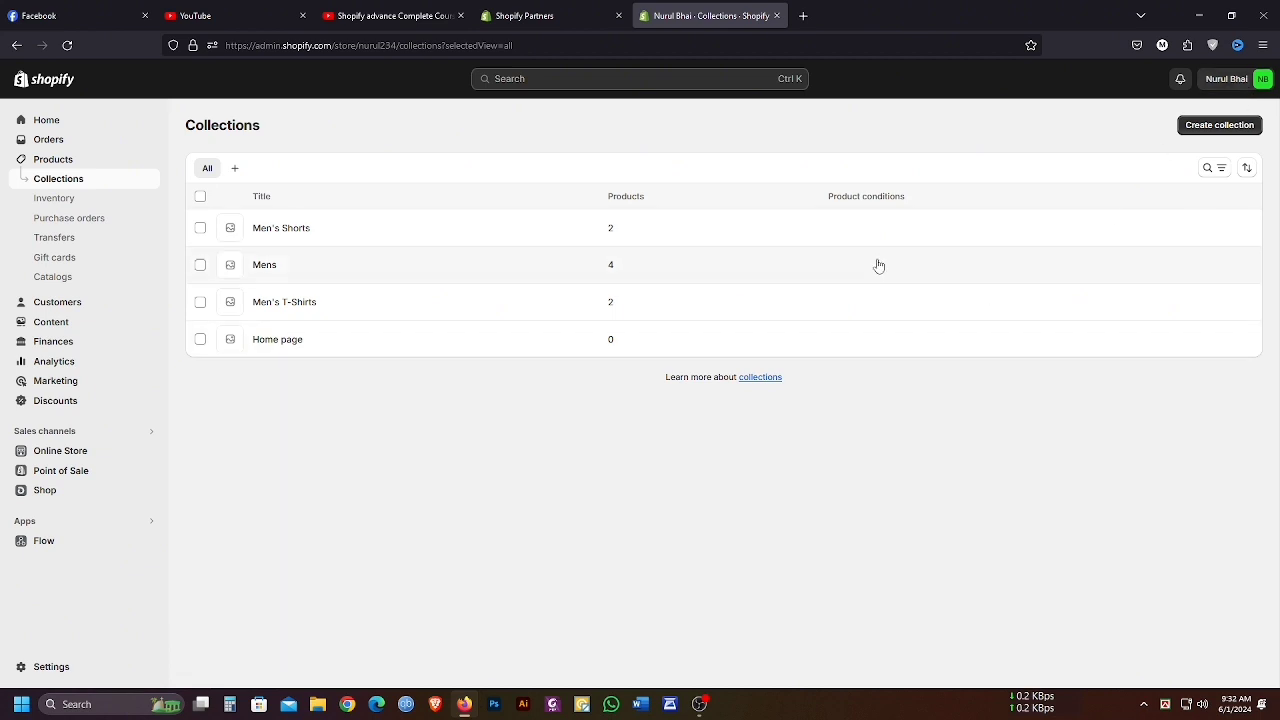
# Open the account's Manage account page and go to its Security settings
pyautogui.click(1228, 80)
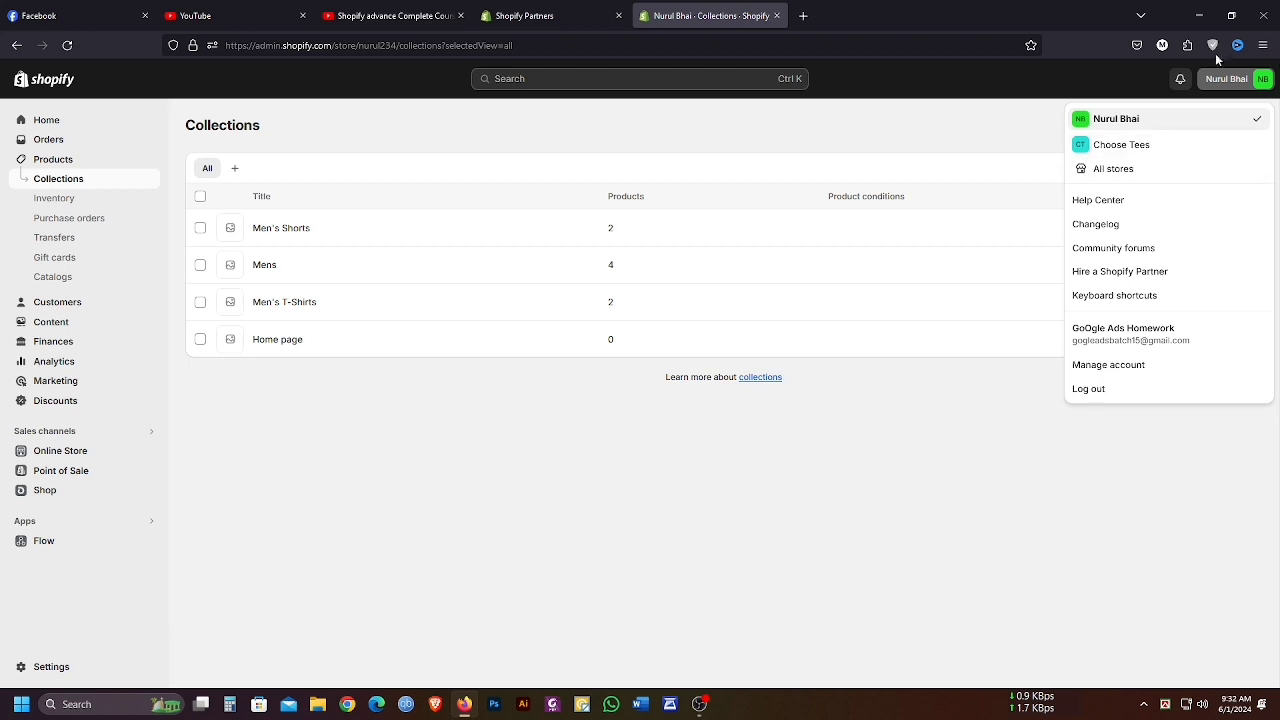
pyautogui.click(1120, 367)
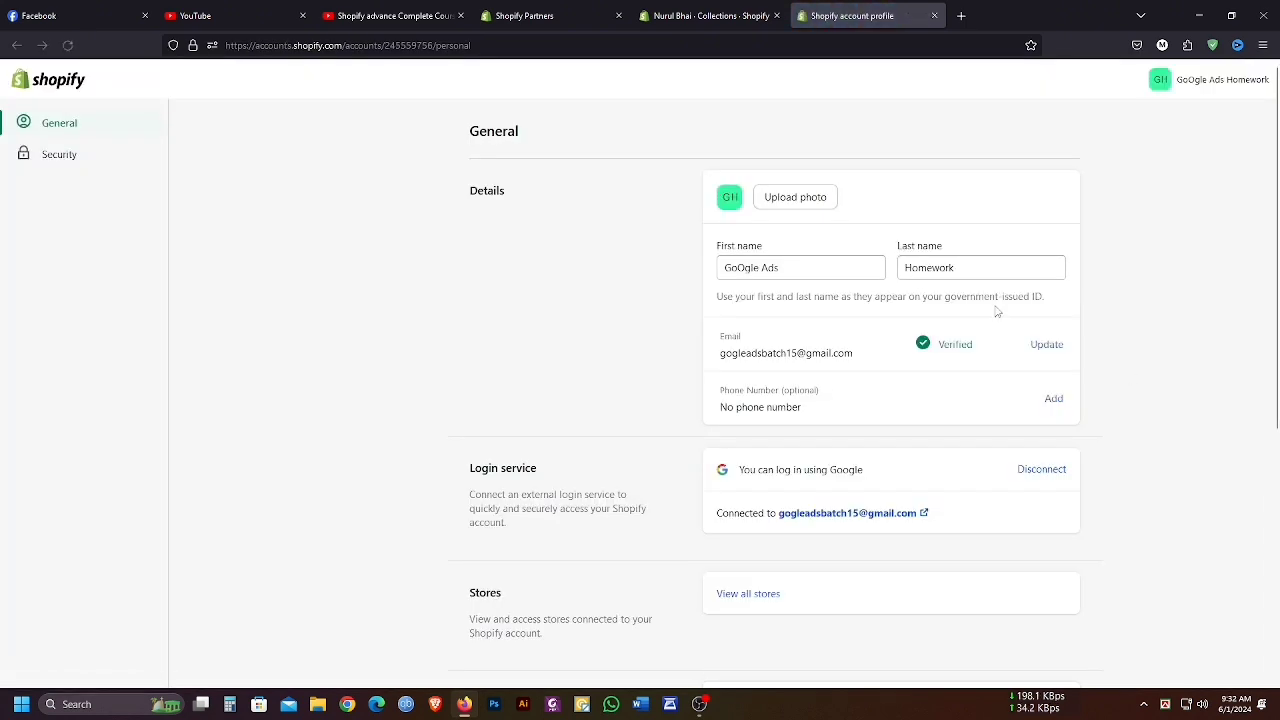
pyautogui.click(64, 168)
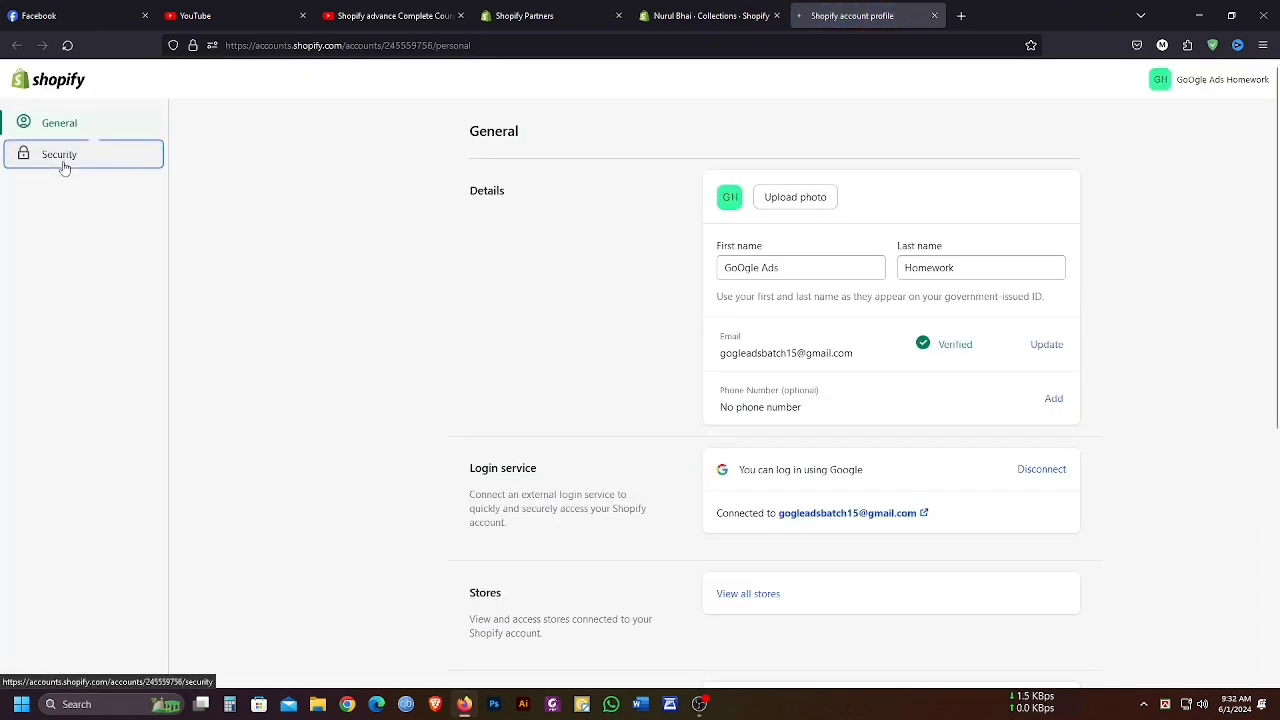
pyautogui.scroll(-4, 709, 306)
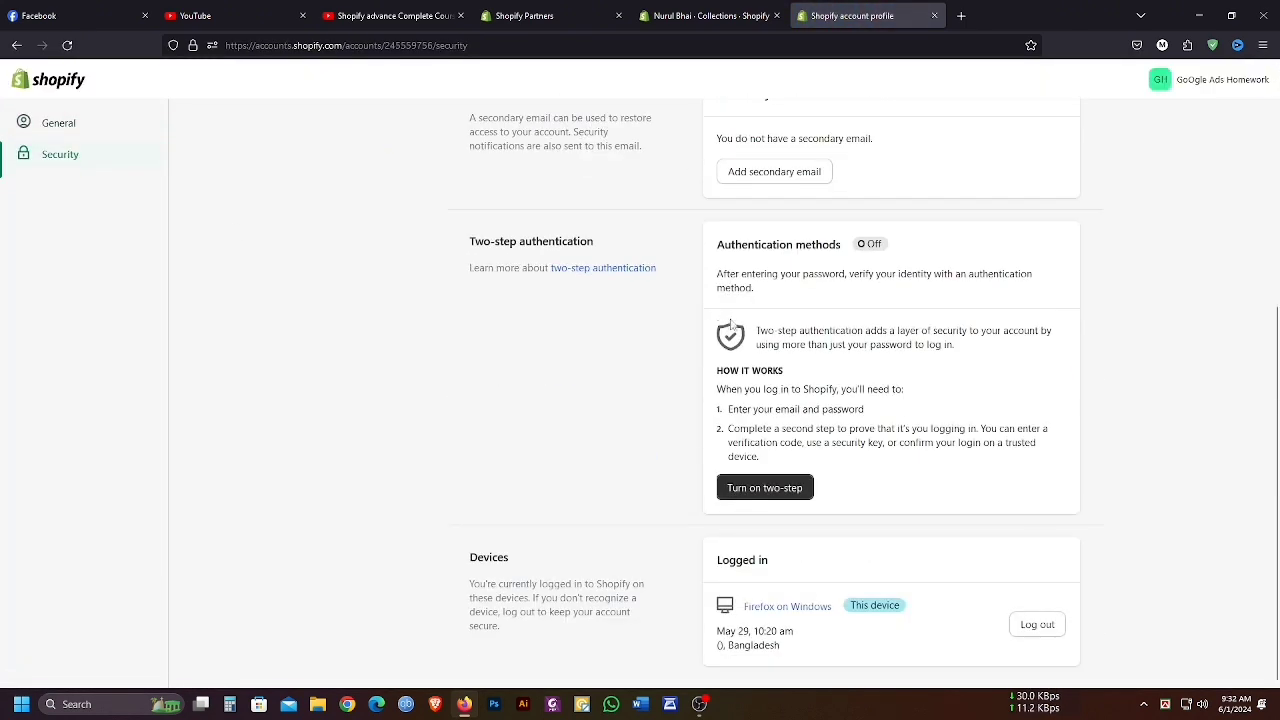
pyautogui.scroll(1, 798, 350)
pyautogui.scroll(-1, 798, 350)
# Start turning on two-step authentication and reauthenticate with the Google account
pyautogui.click(761, 497)
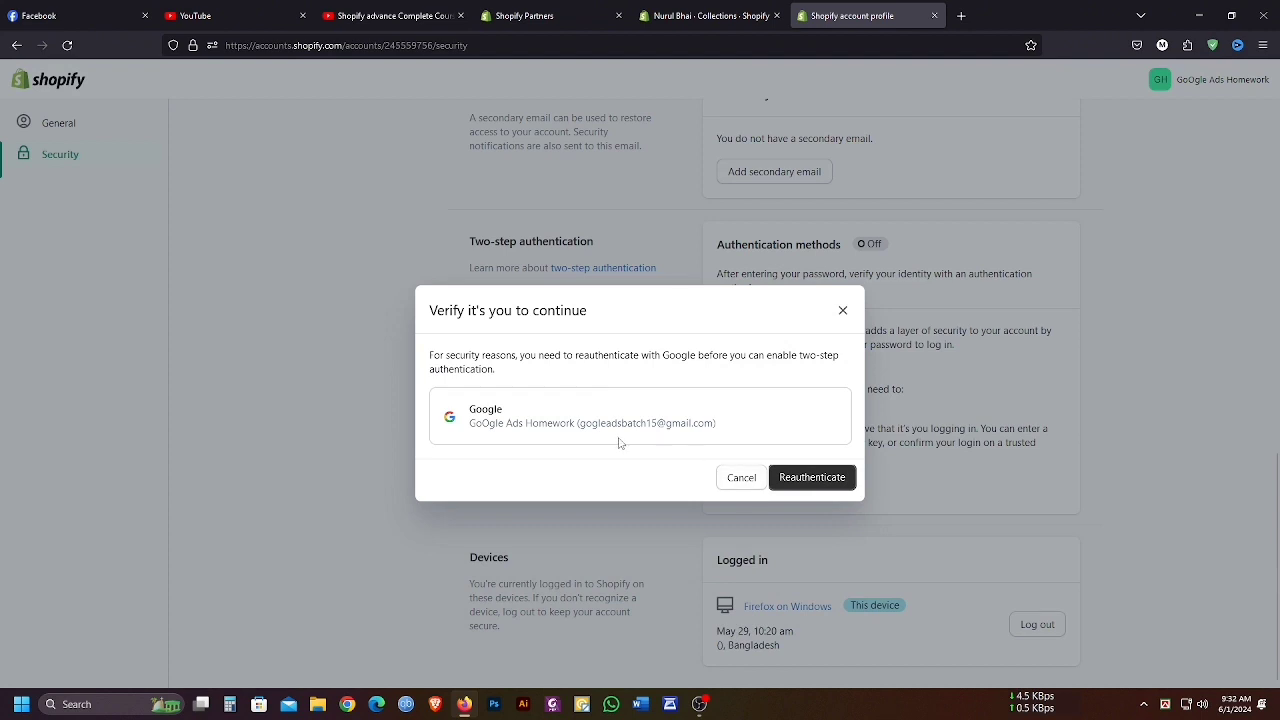
pyautogui.click(785, 480)
pyautogui.click(824, 482)
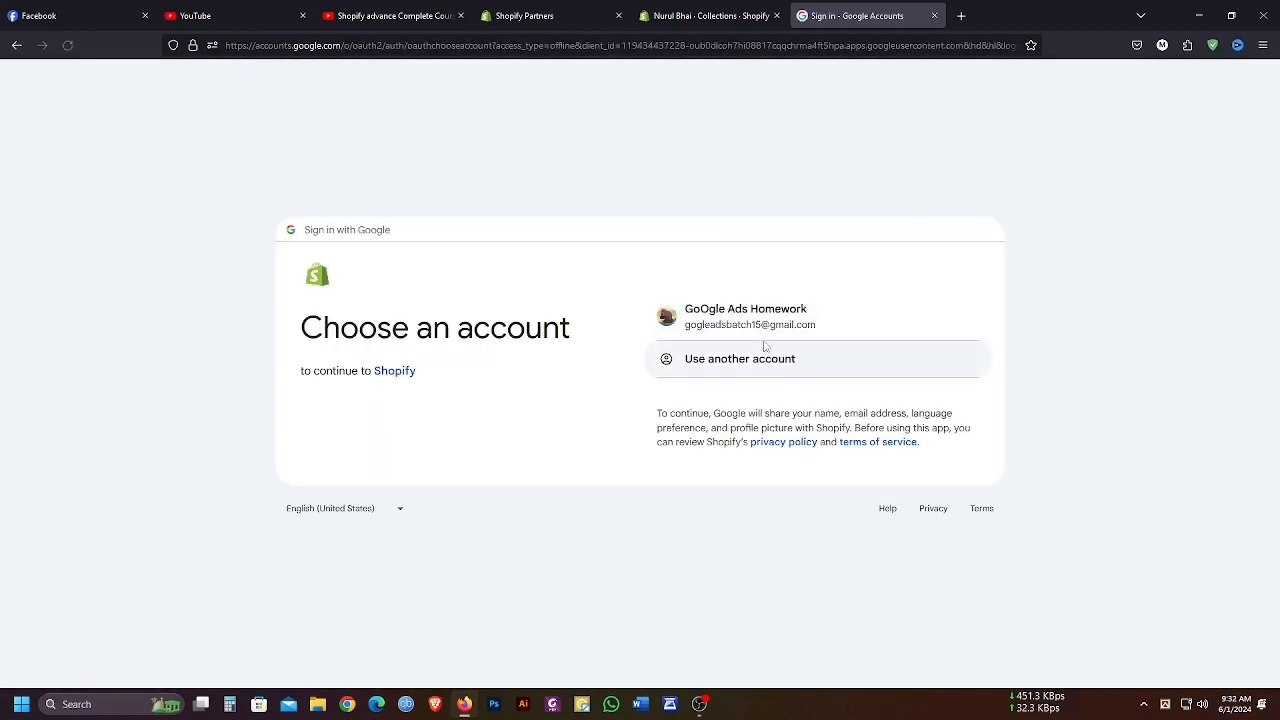
pyautogui.click(767, 318)
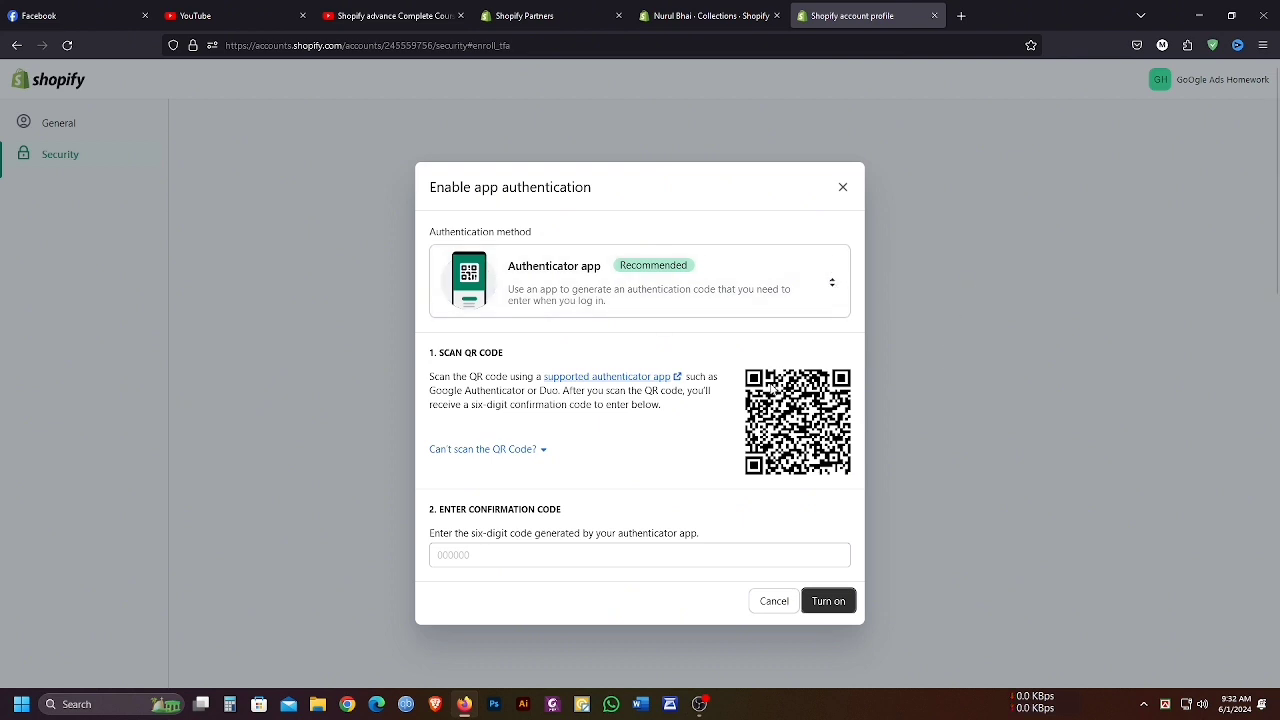
# Enter the authenticator app's six-digit code, turn on two-step, and dismiss the recovery codes
pyautogui.moveTo(773, 392)
pyautogui.click(610, 562)
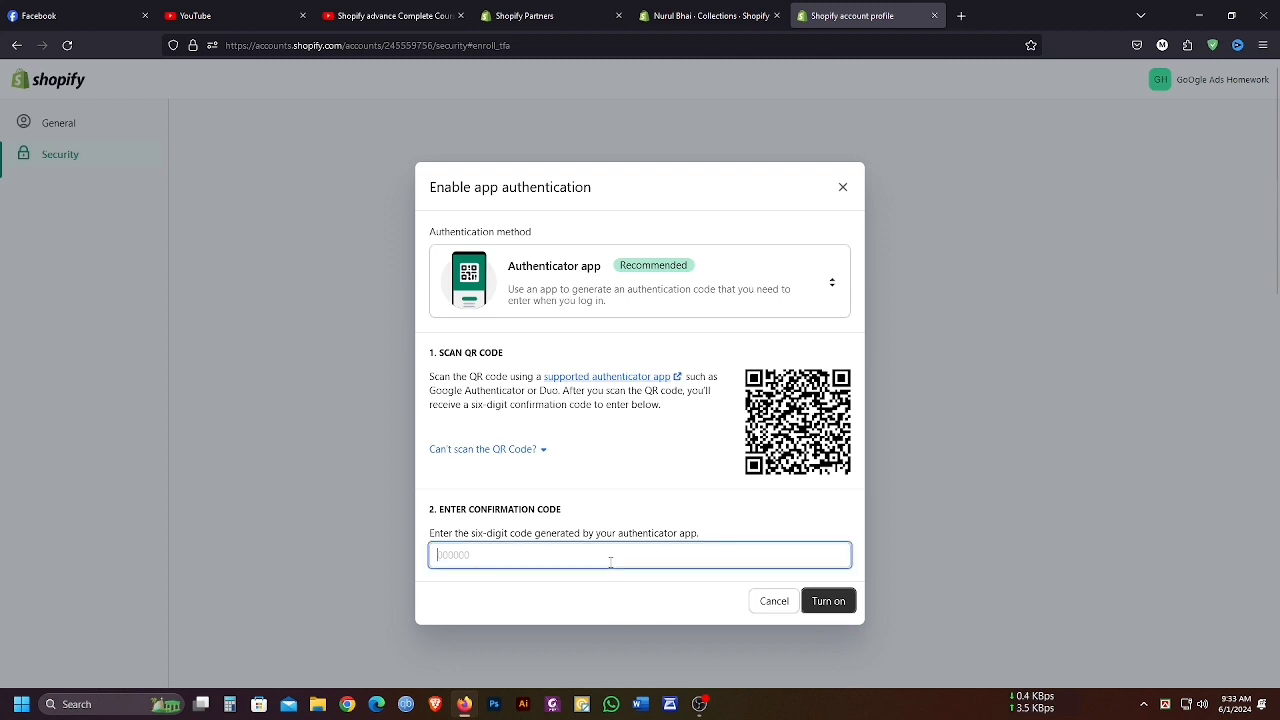
pyautogui.click(836, 603)
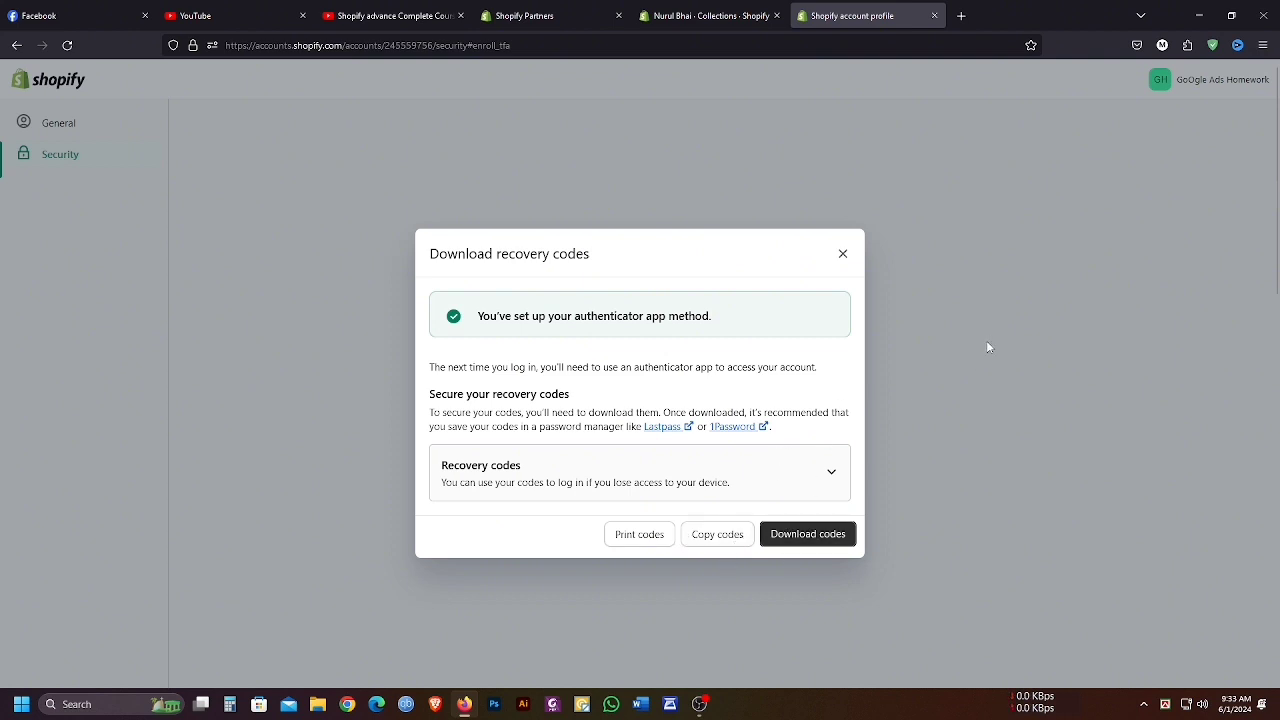
pyautogui.click(843, 256)
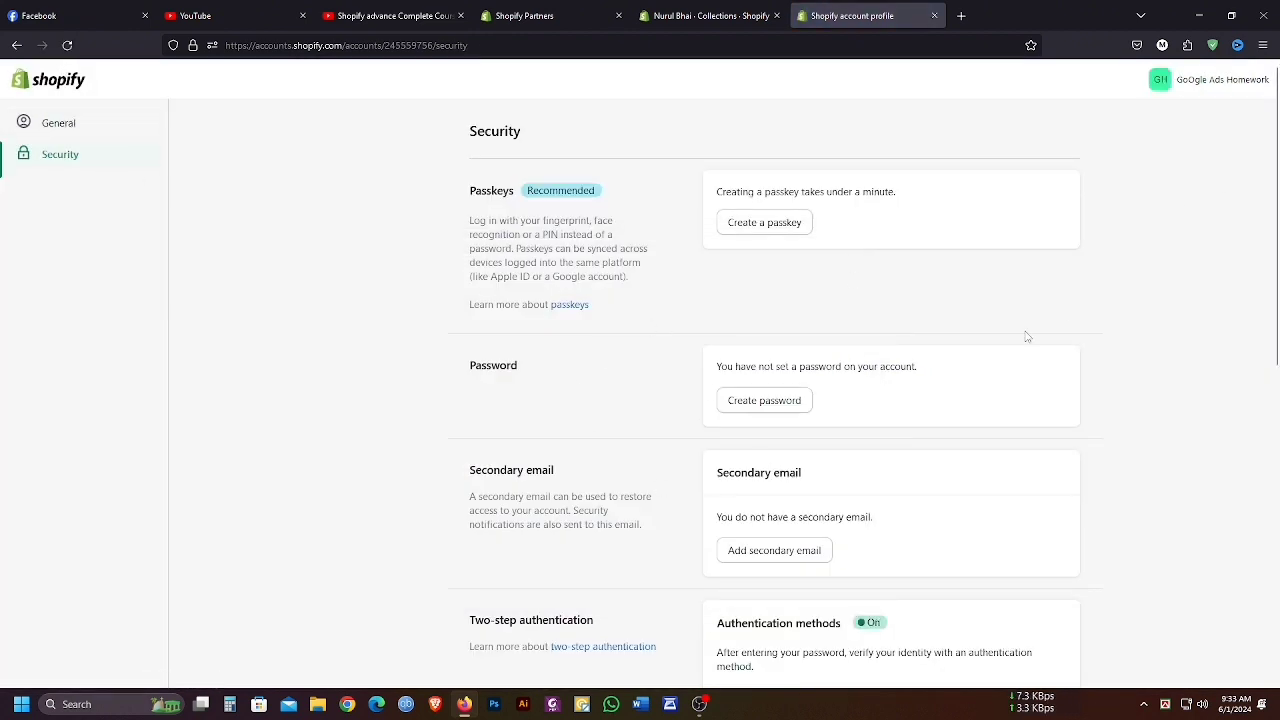
pyautogui.scroll(-3, 930, 390)
pyautogui.scroll(3, 837, 437)
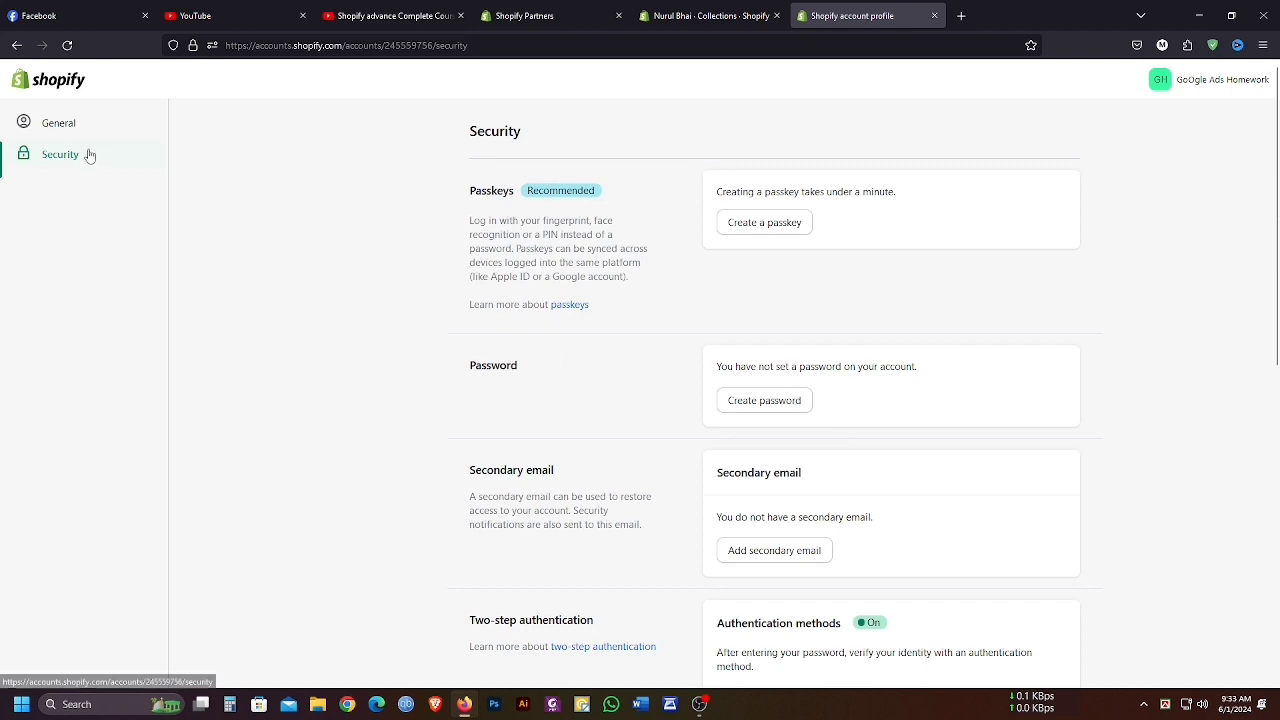
# On the General page, replace the account's first and last name with new ones and save
pyautogui.click(58, 123)
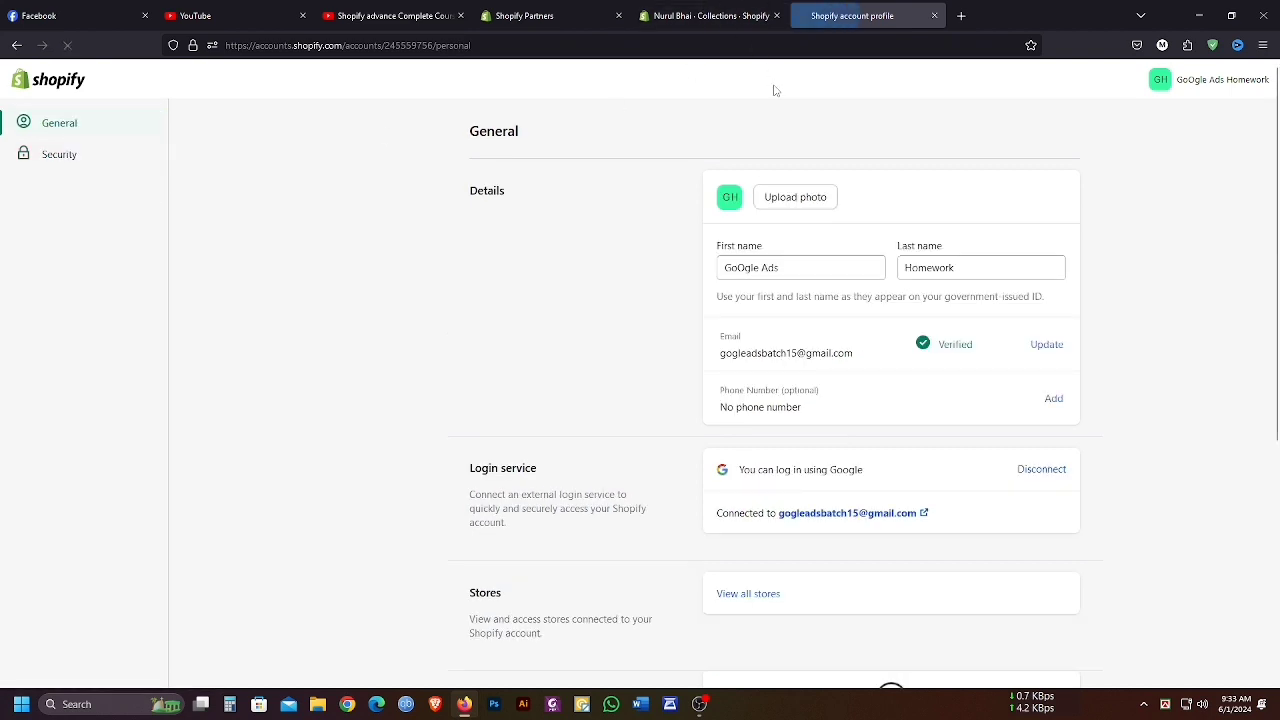
pyautogui.click(837, 269)
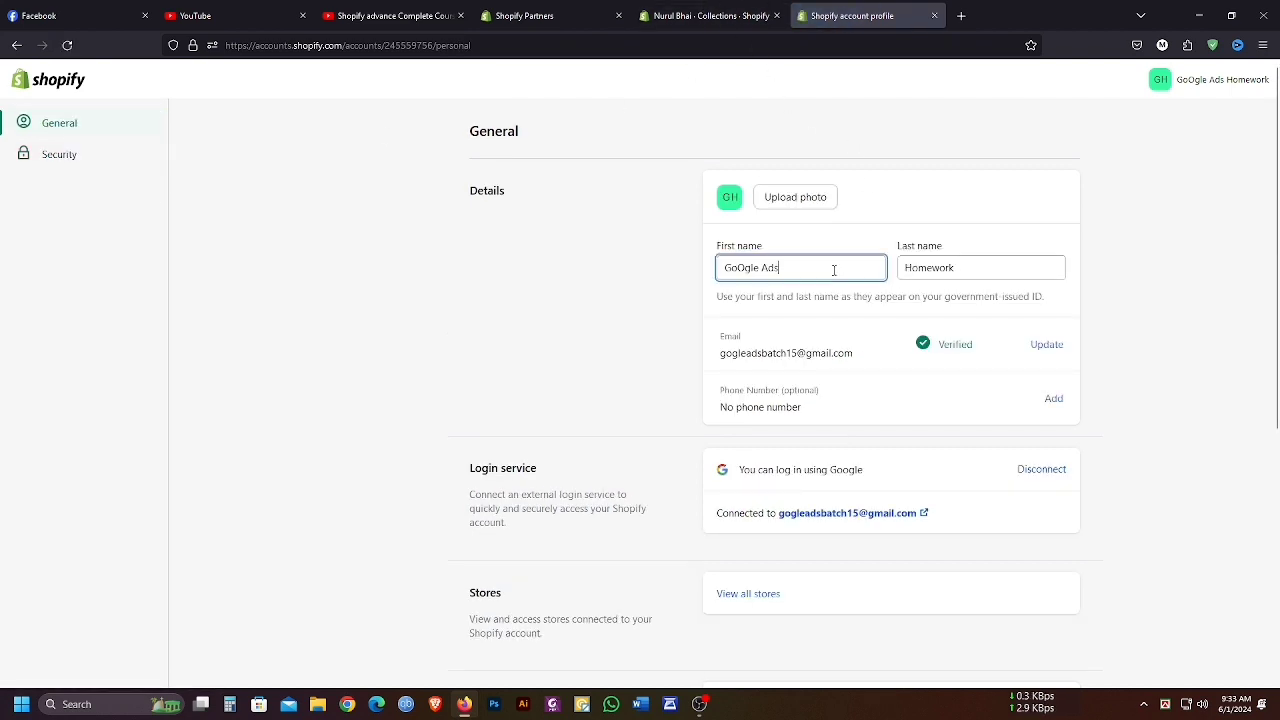
pyautogui.hotkey('ctrl', 'a')
pyautogui.write('Shopif')
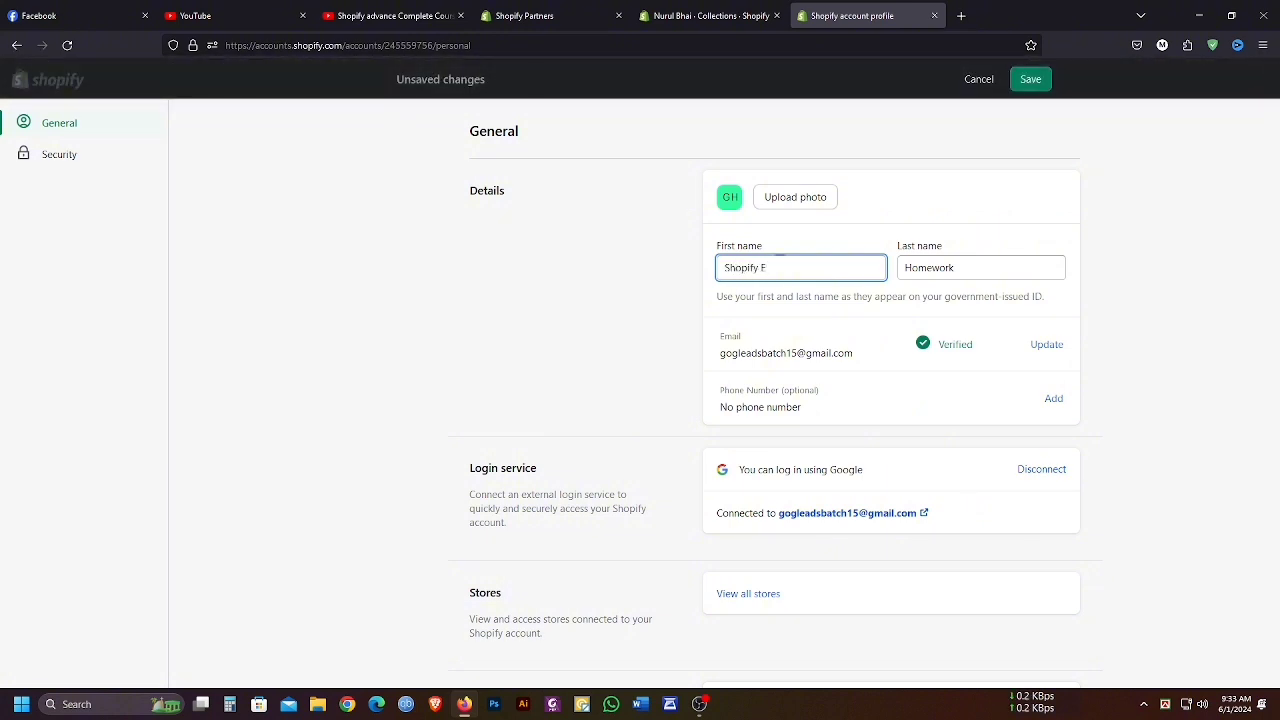
pyautogui.click(974, 270)
pyautogui.hotkey('ctrl', 'a')
pyautogui.write('F')
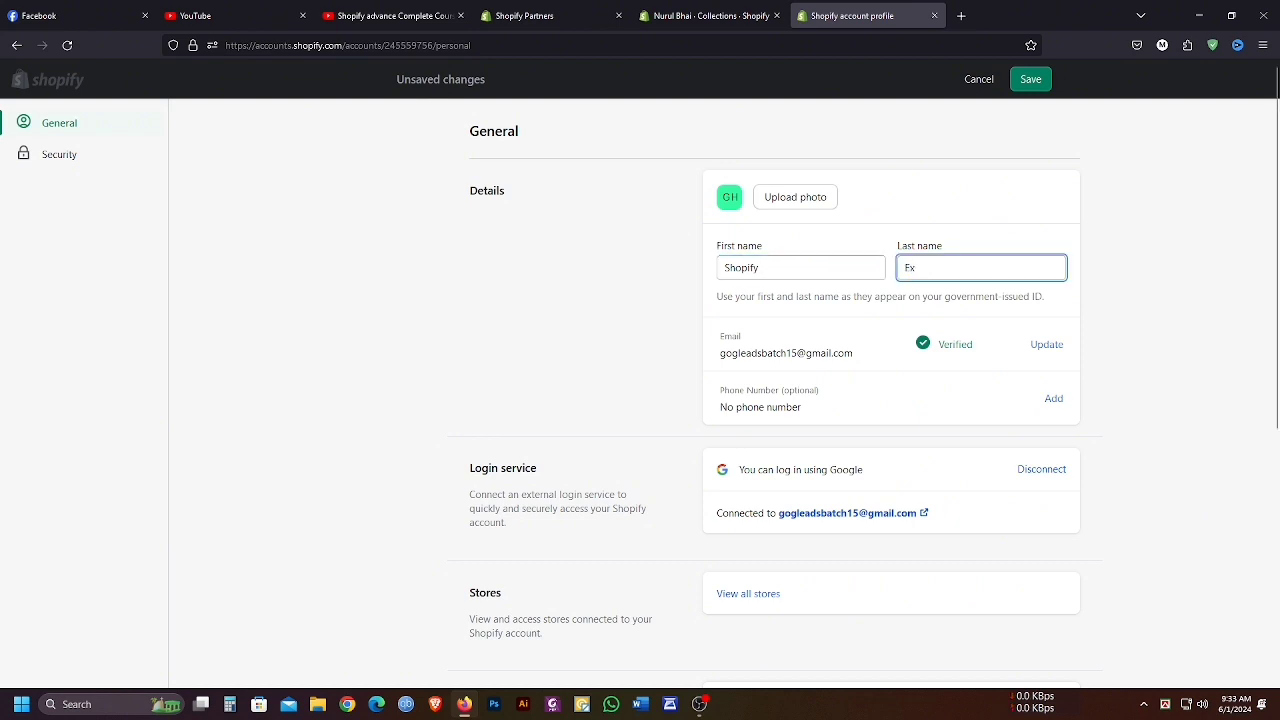
pyautogui.write('xpert')
pyautogui.click(1030, 79)
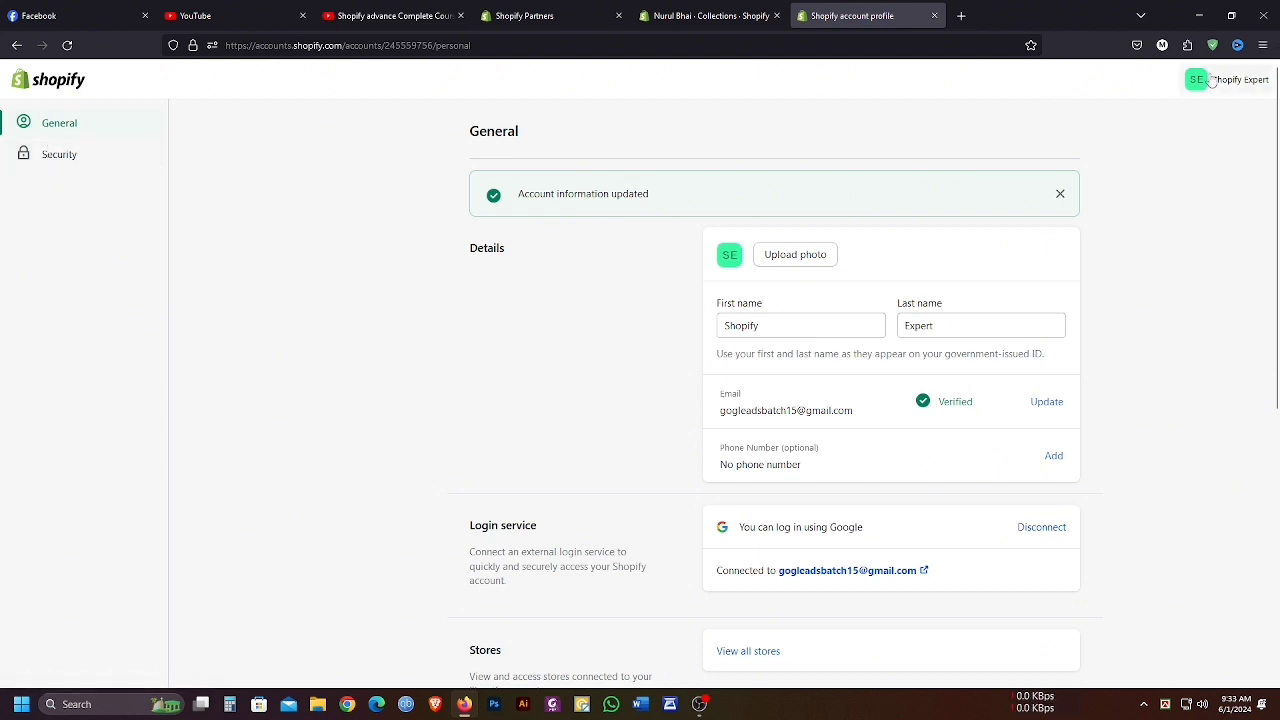
pyautogui.click(1248, 80)
# Review the Security page and cancel adding a backup security key method
pyautogui.click(1212, 245)
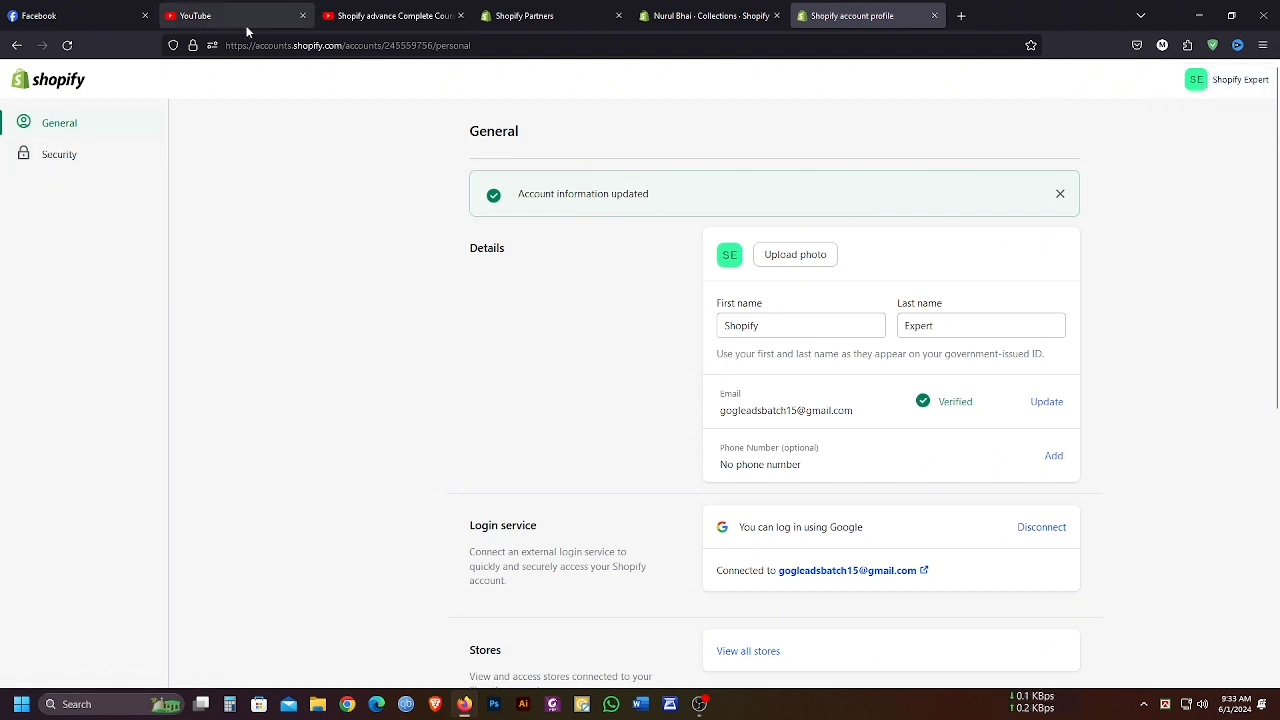
pyautogui.click(60, 154)
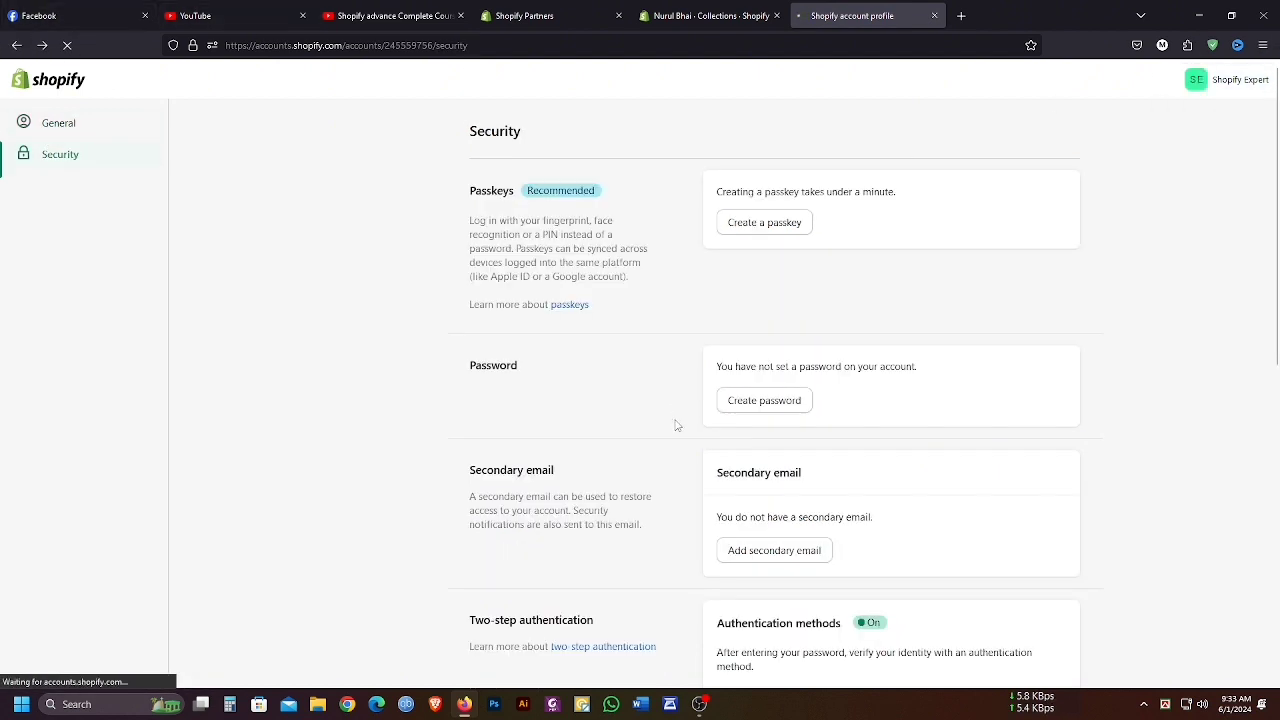
pyautogui.scroll(-5, 1023, 529)
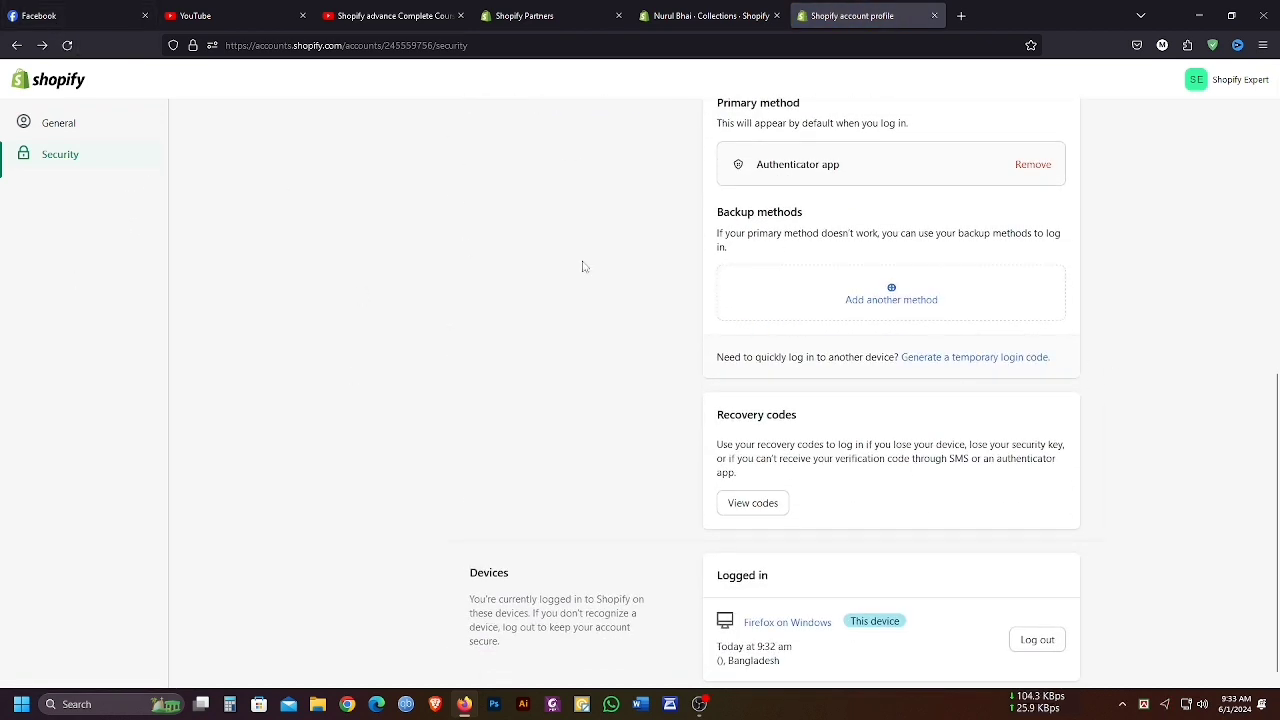
pyautogui.scroll(3, 688, 280)
pyautogui.scroll(-1, 685, 330)
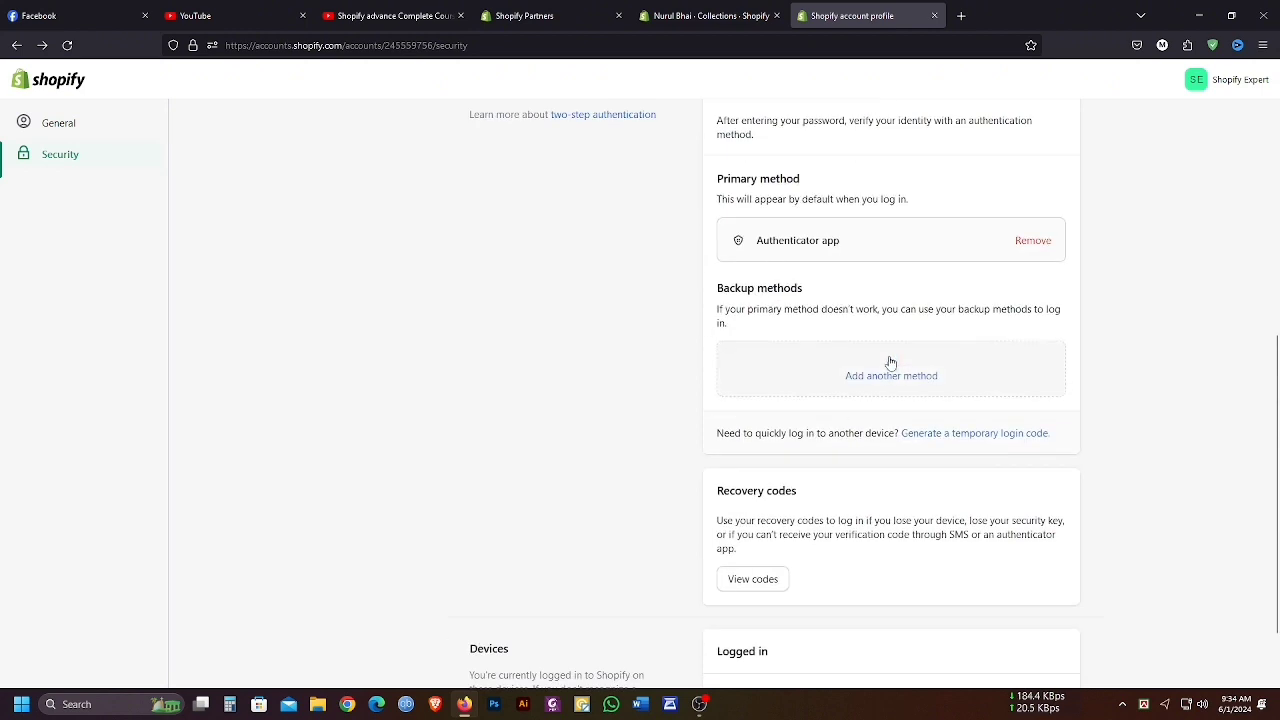
pyautogui.click(883, 396)
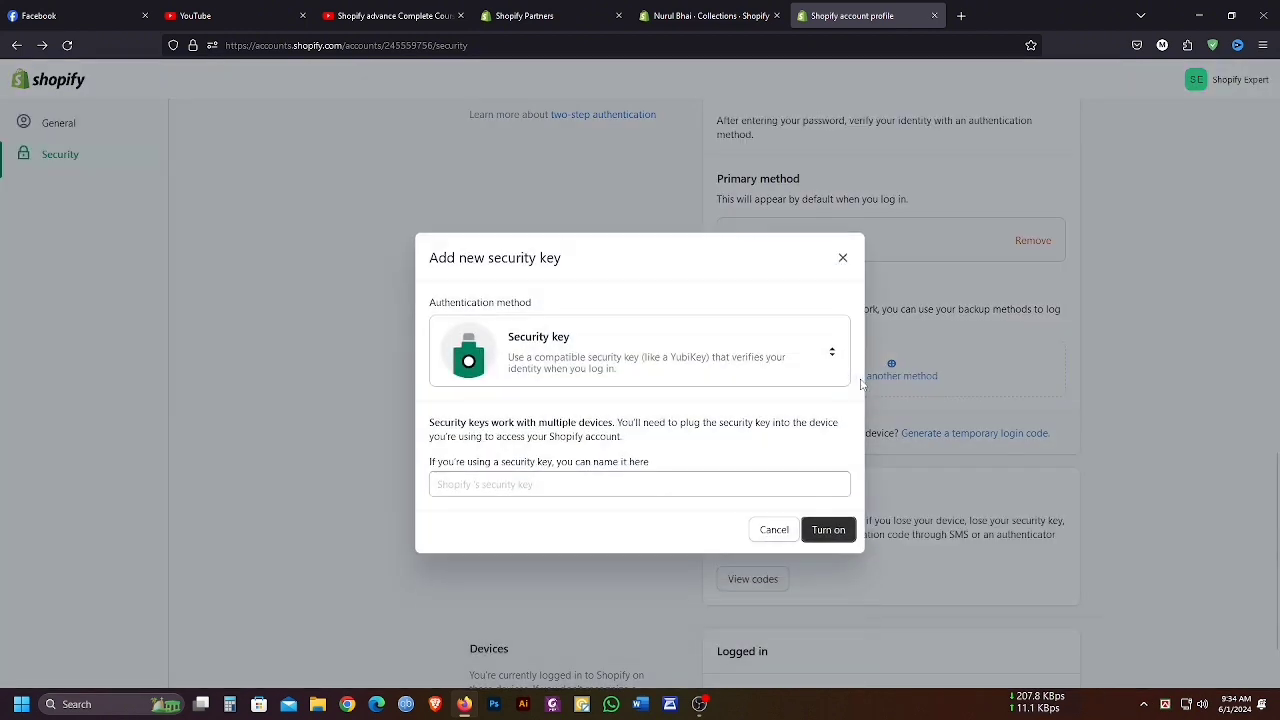
pyautogui.click(585, 484)
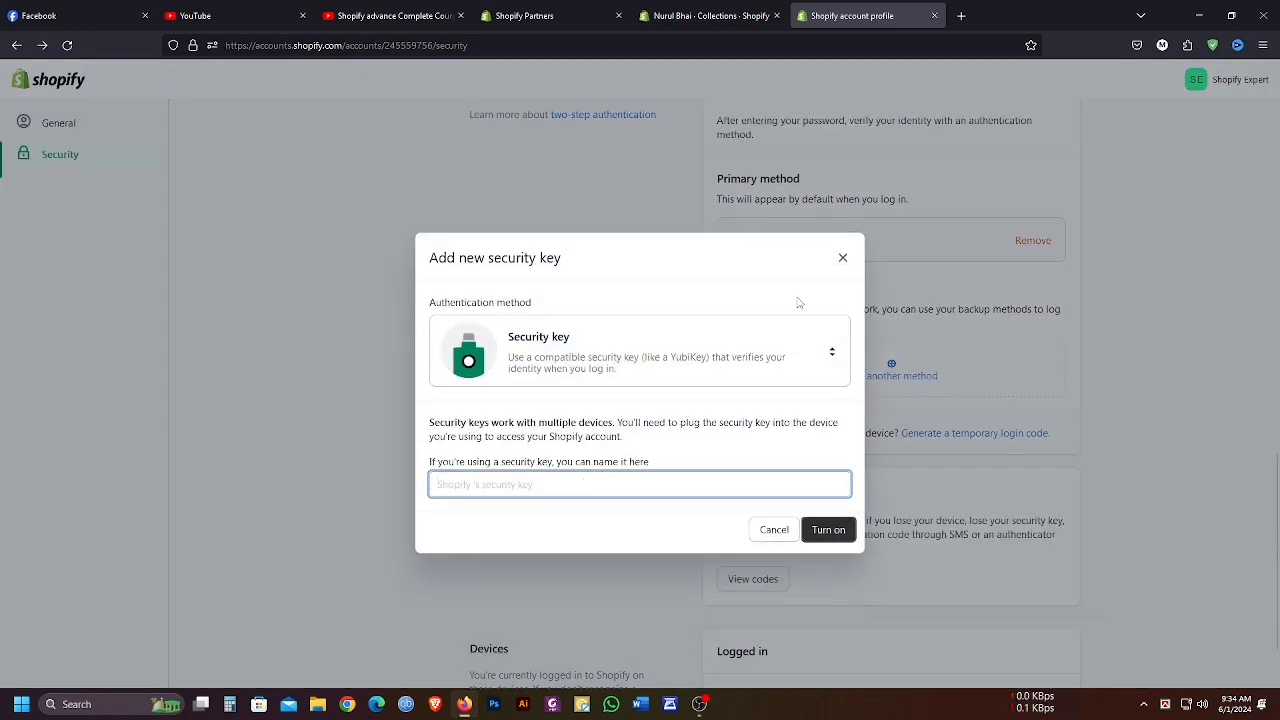
pyautogui.click(852, 260)
pyautogui.scroll(5, 377, 163)
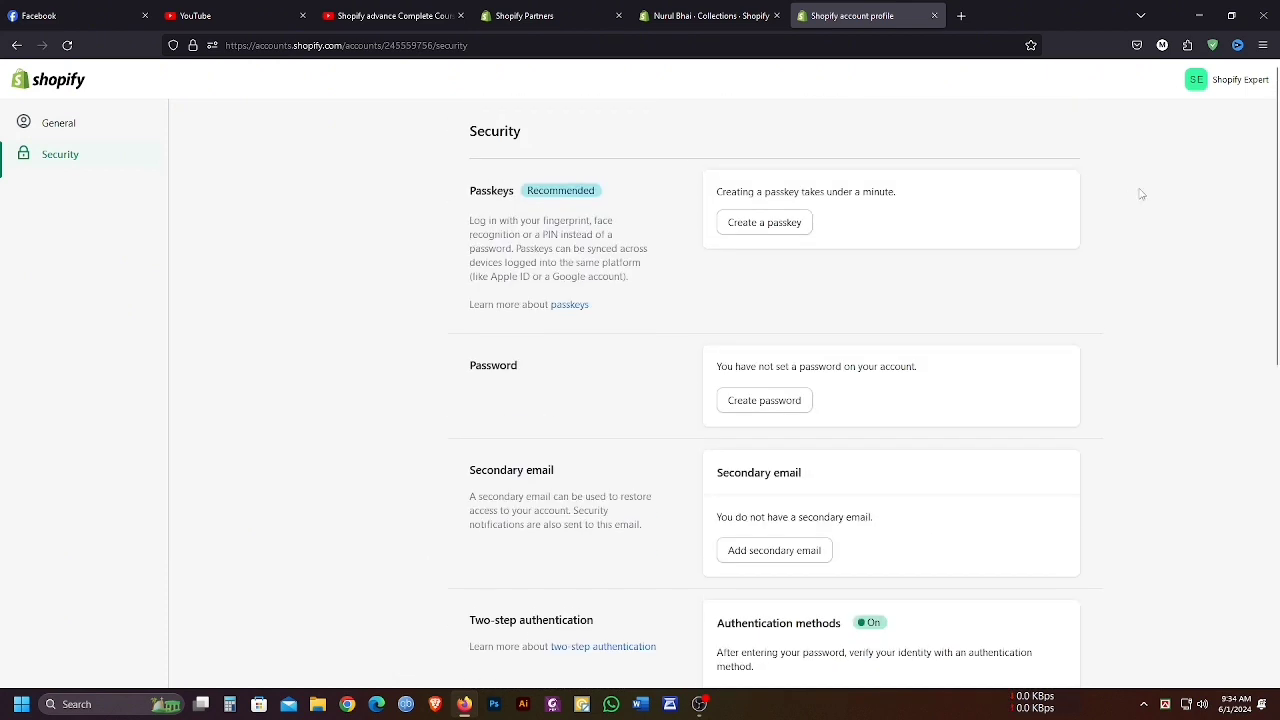
# Leave the account settings and return to the store admin's Collections page
pyautogui.click(1223, 92)
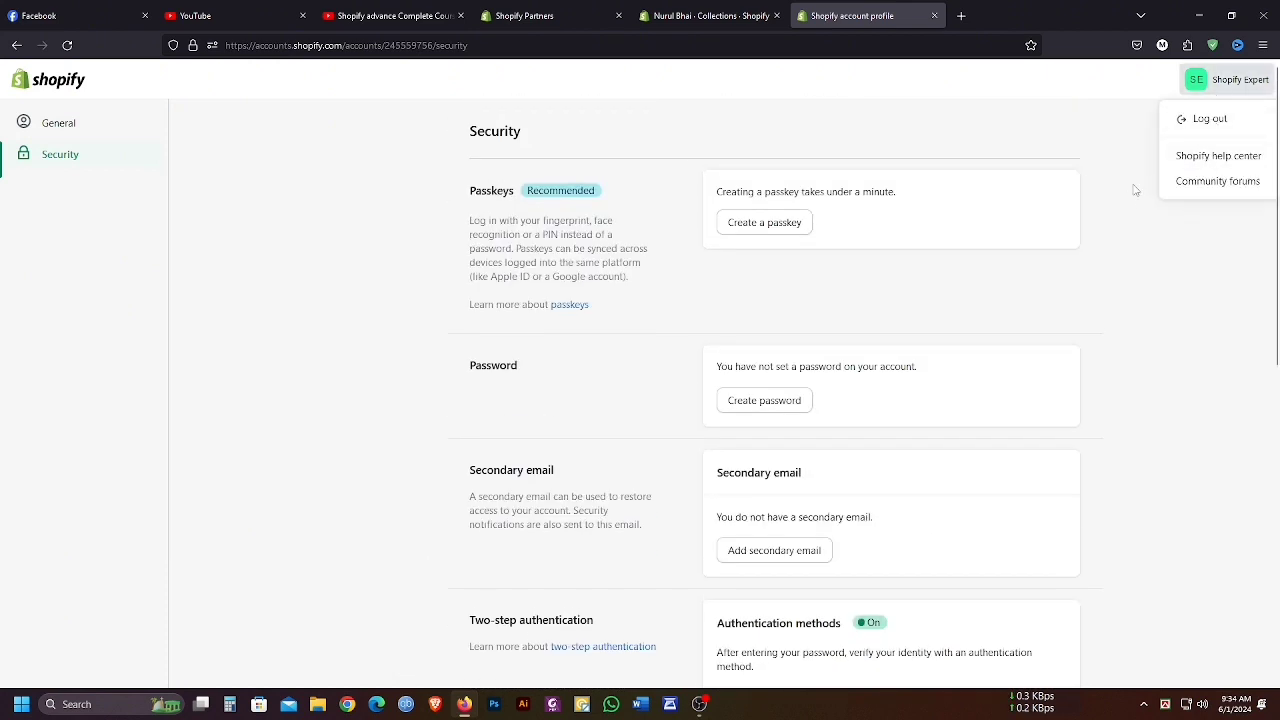
pyautogui.click(381, 152)
pyautogui.click(16, 45)
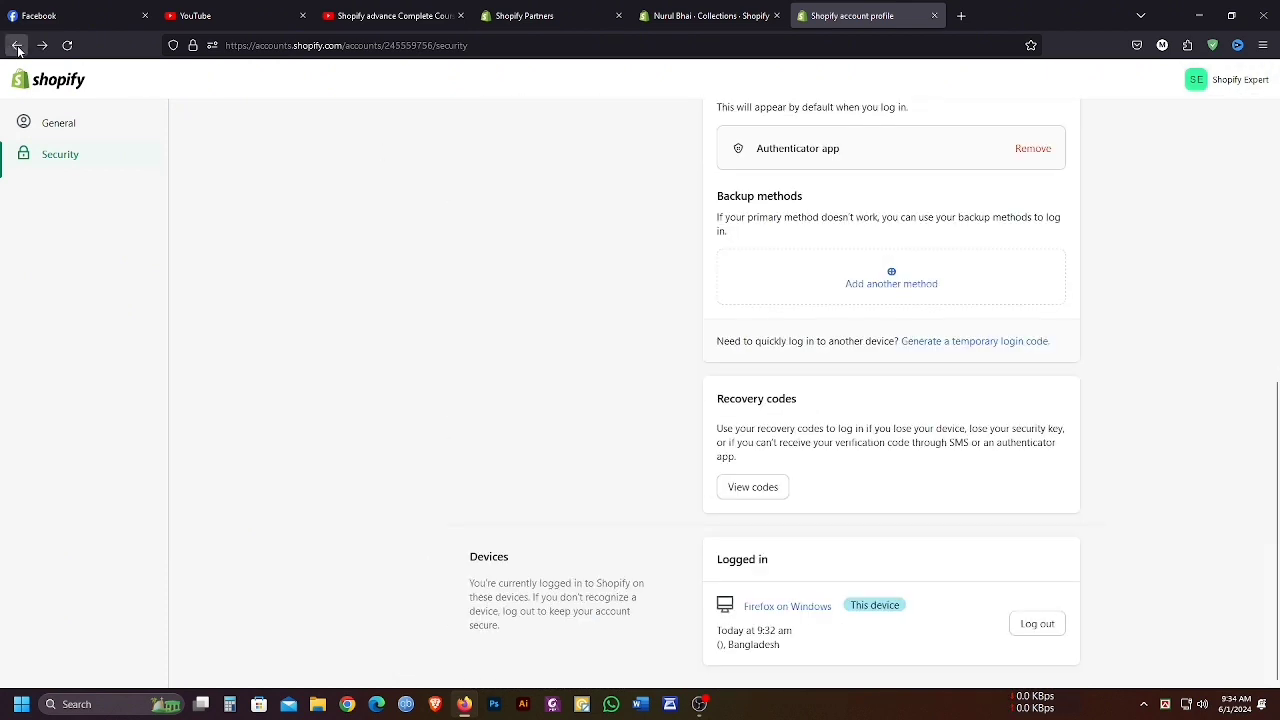
pyautogui.click(690, 16)
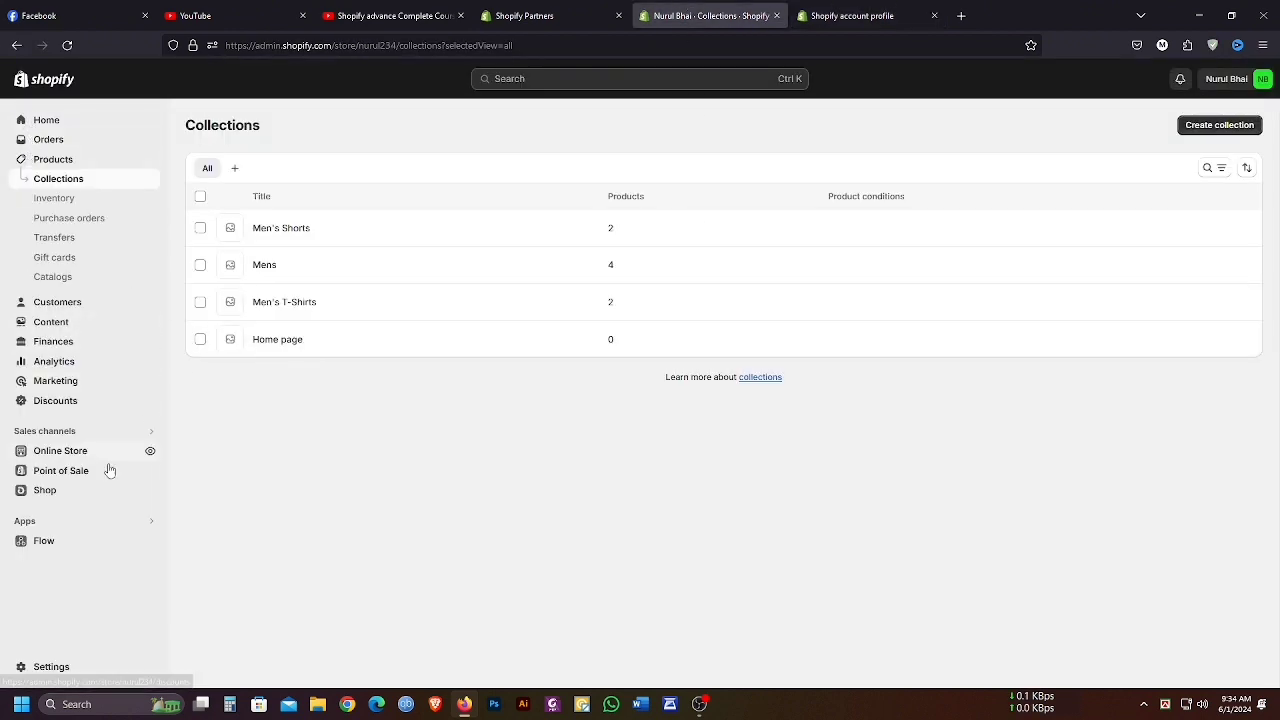
# Open the Dawn theme in the theme editor and show its Theme settings categories
pyautogui.click(58, 459)
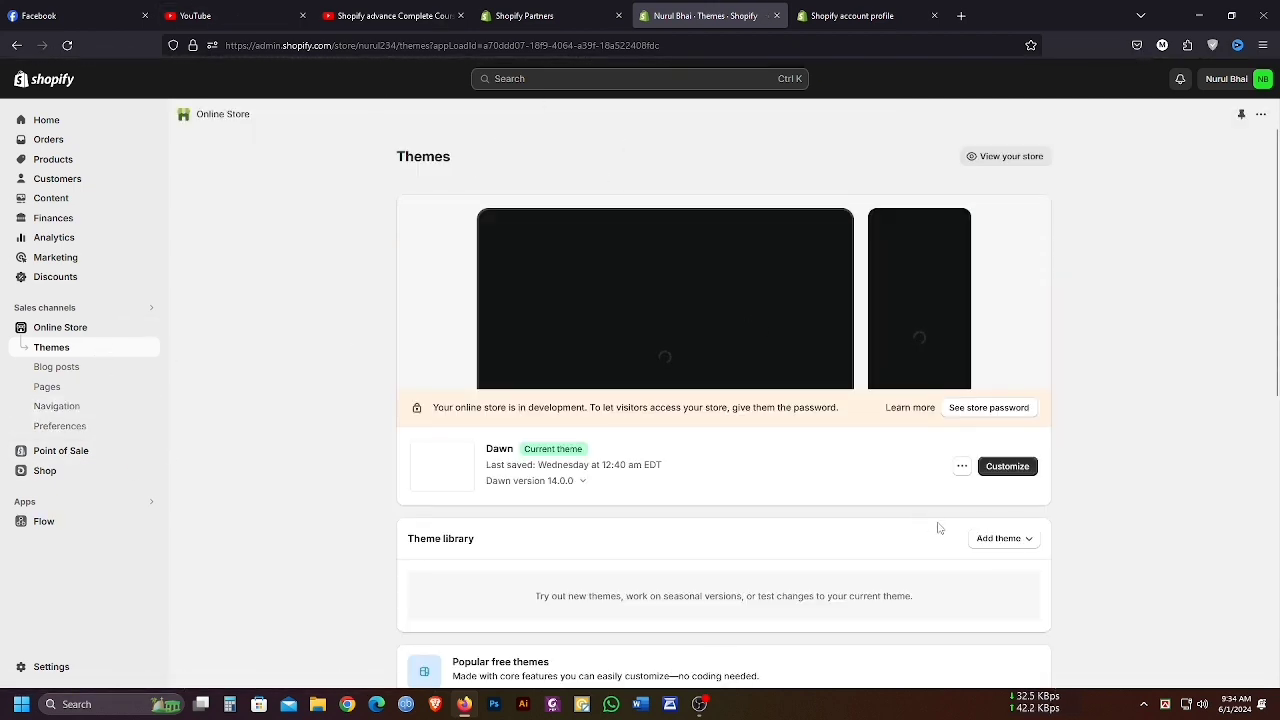
pyautogui.click(1005, 470)
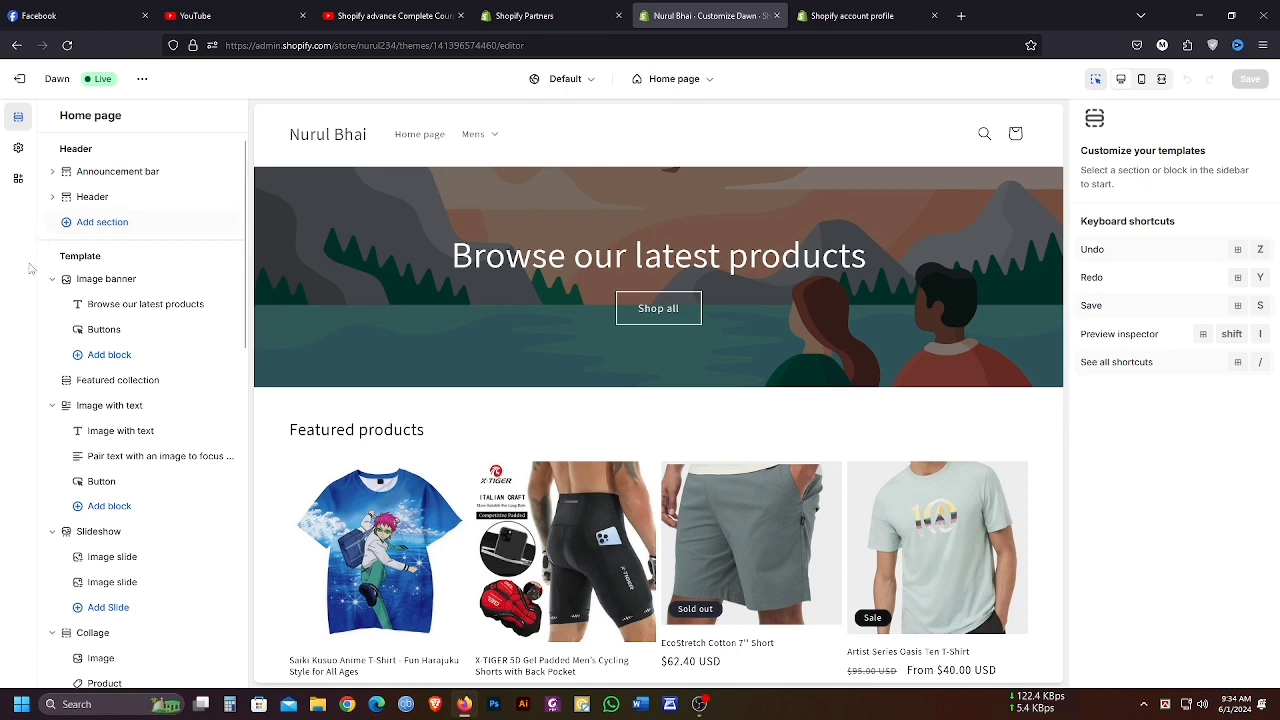
pyautogui.click(20, 149)
pyautogui.click(18, 117)
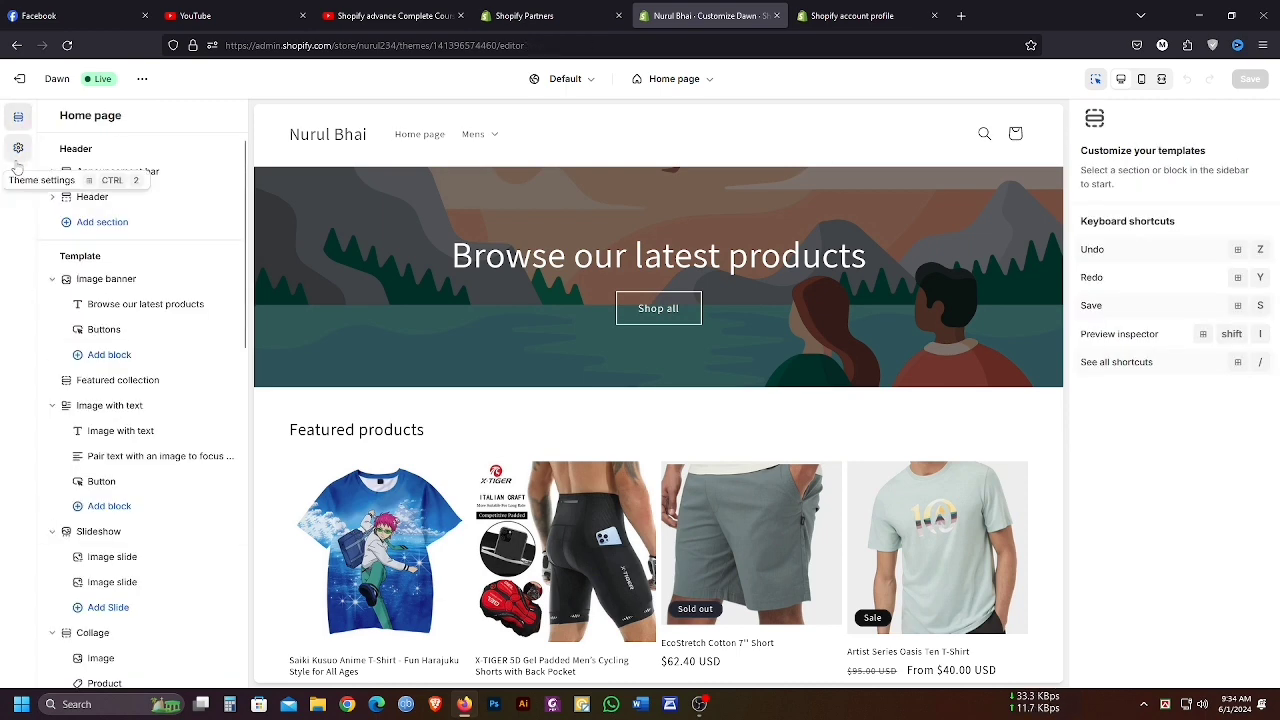
pyautogui.click(18, 150)
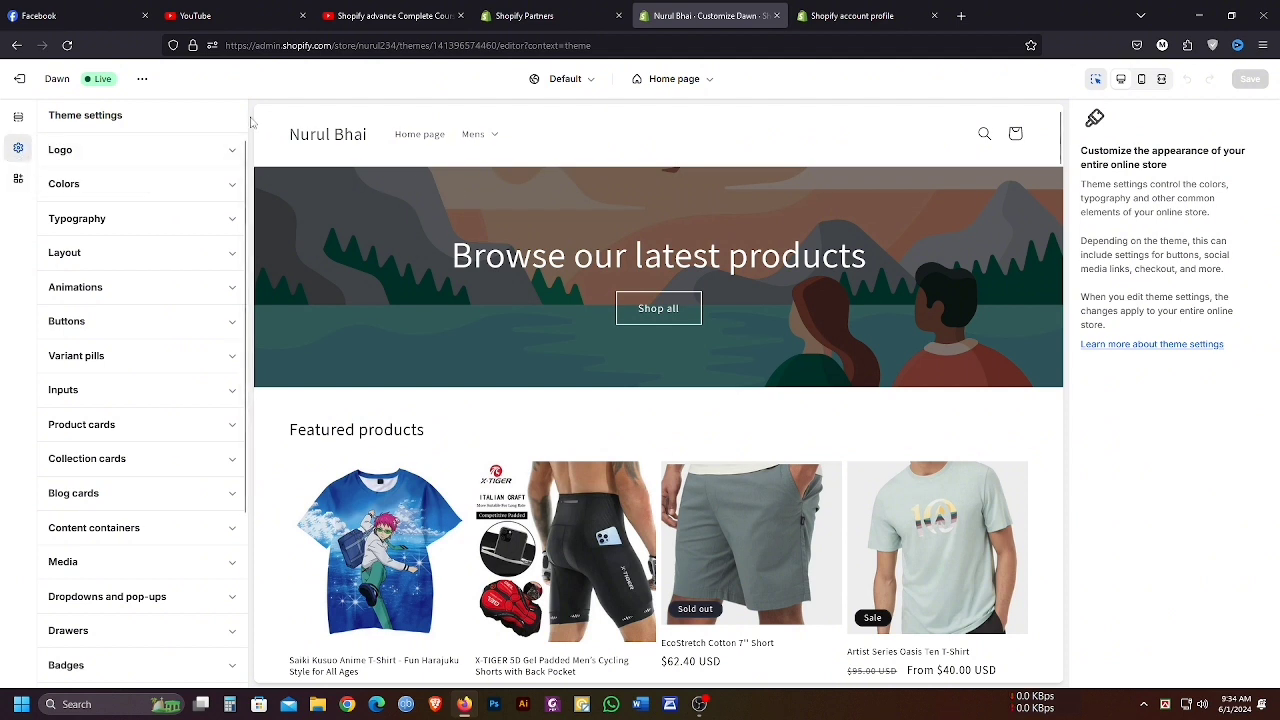
# Under Colors in Theme settings, add a new colour scheme, Scheme 6
pyautogui.click(238, 152)
pyautogui.click(238, 152)
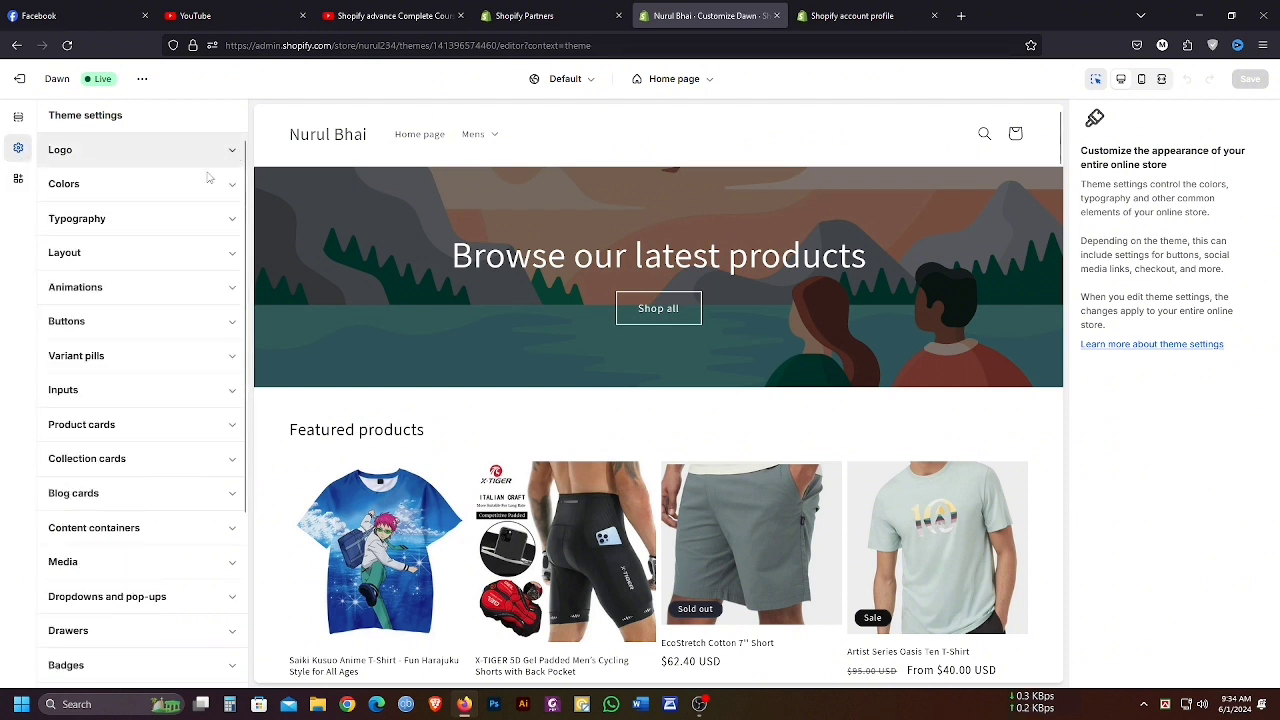
pyautogui.click(222, 148)
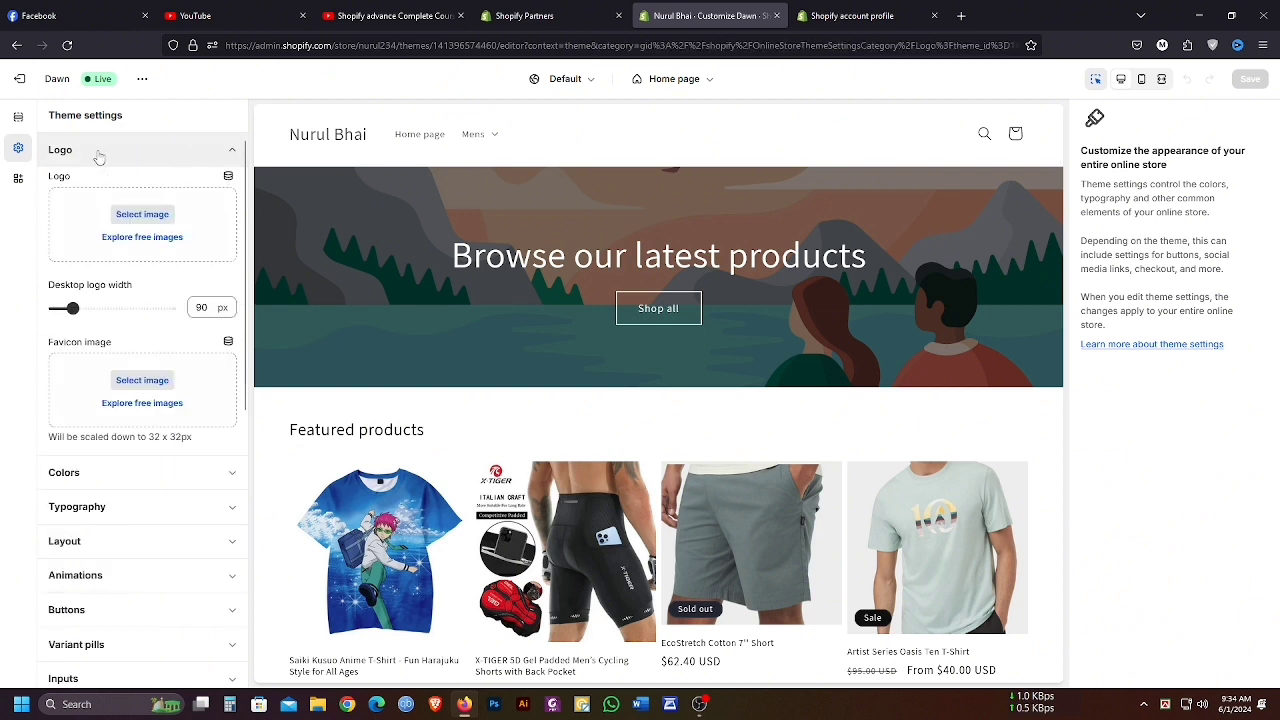
pyautogui.click(227, 150)
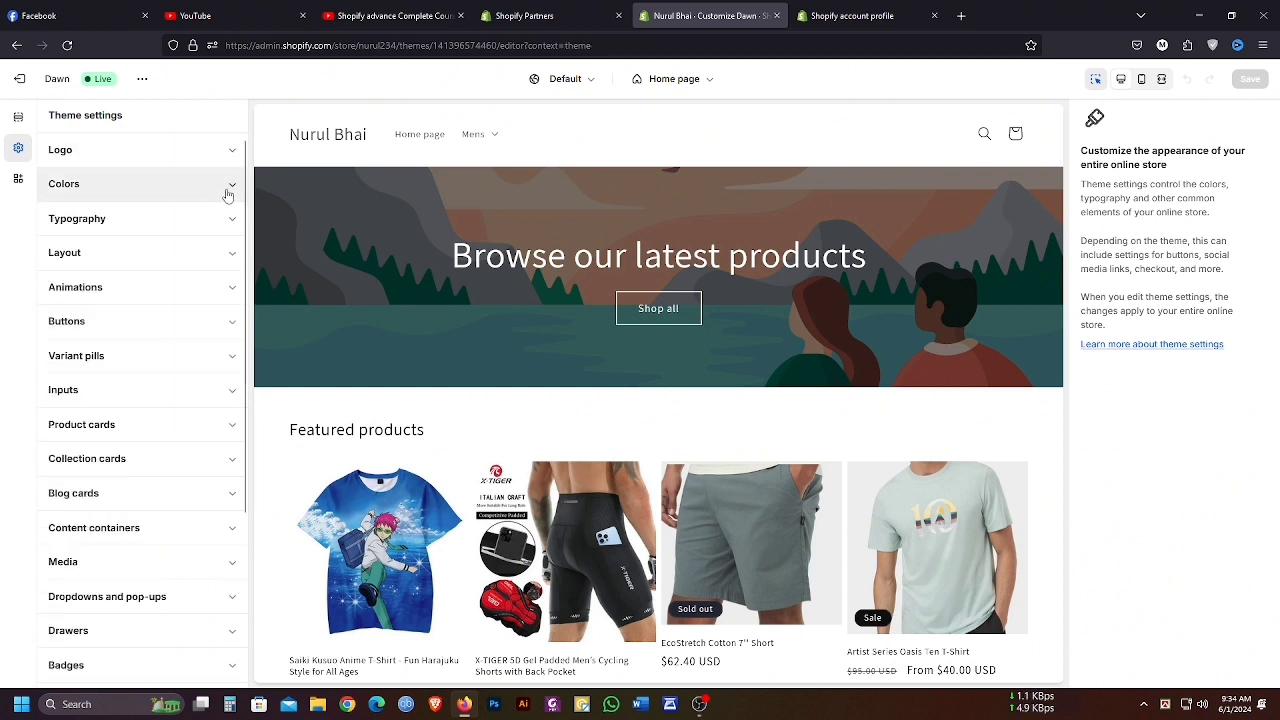
pyautogui.click(230, 188)
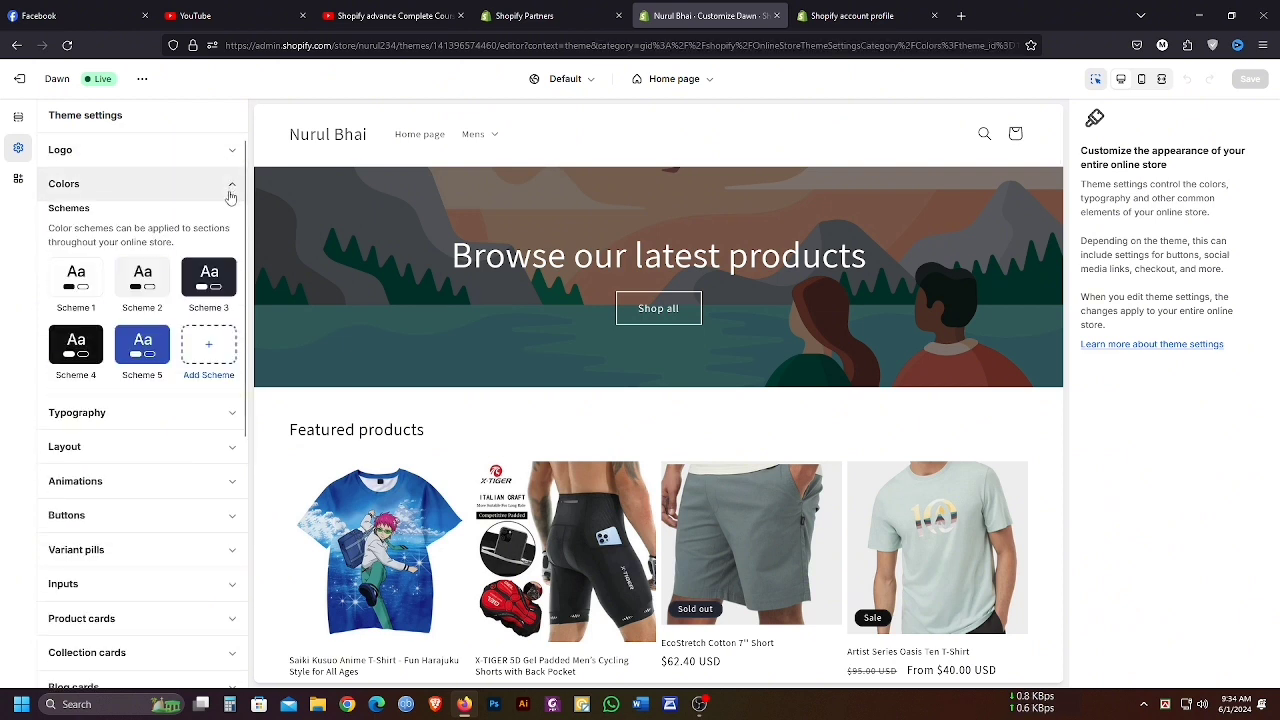
pyautogui.click(203, 347)
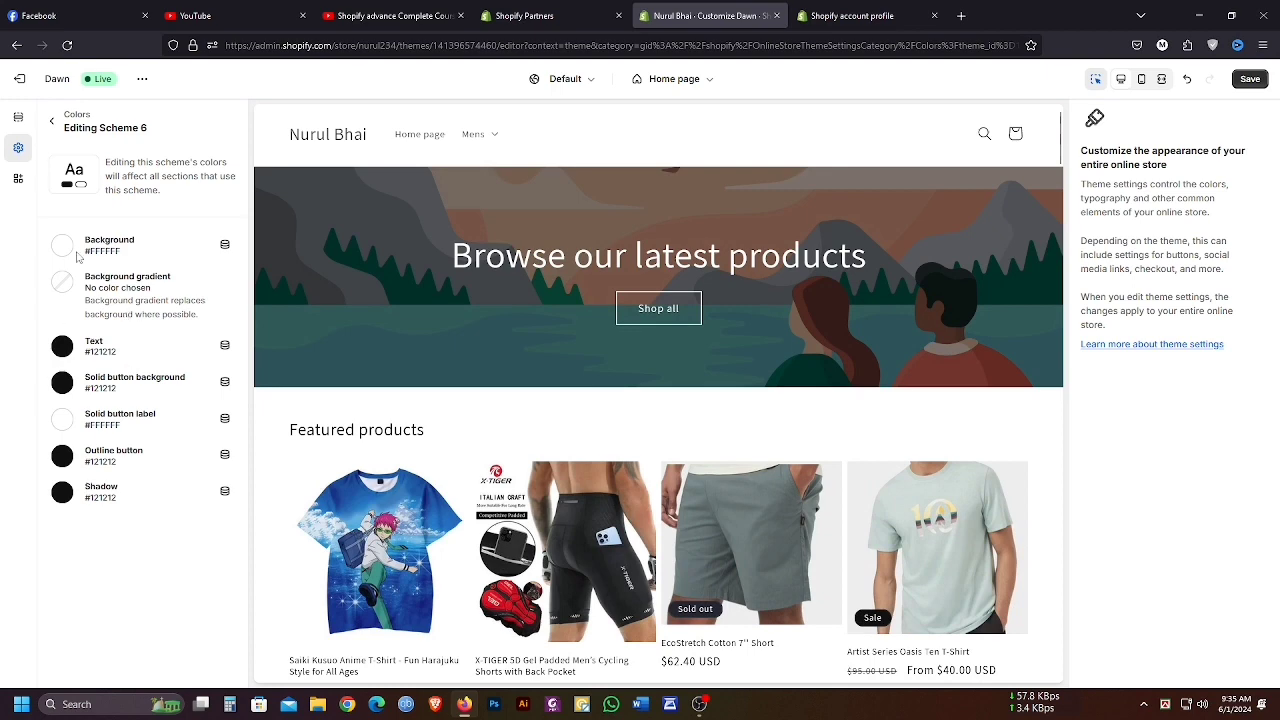
pyautogui.scroll(-15, 670, 518)
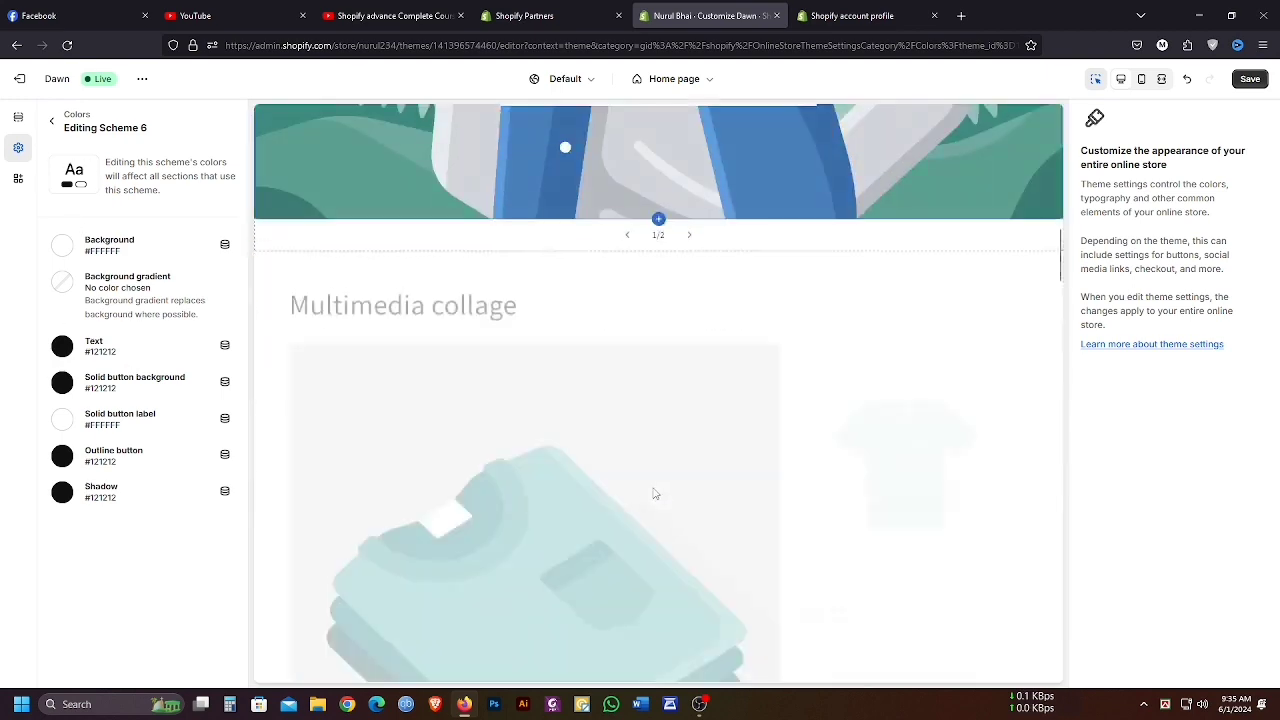
pyautogui.scroll(5, 654, 483)
pyautogui.scroll(-5, 677, 462)
pyautogui.scroll(3, 680, 477)
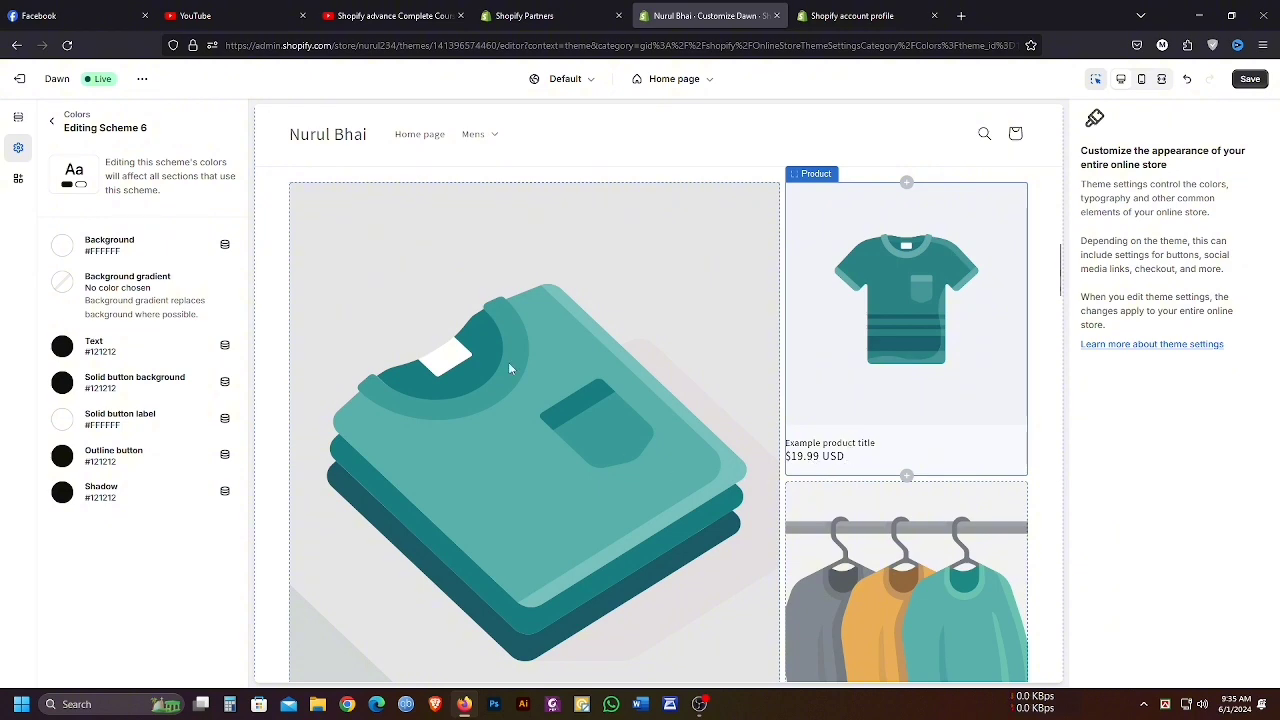
pyautogui.scroll(-10, 512, 345)
pyautogui.scroll(-3, 600, 395)
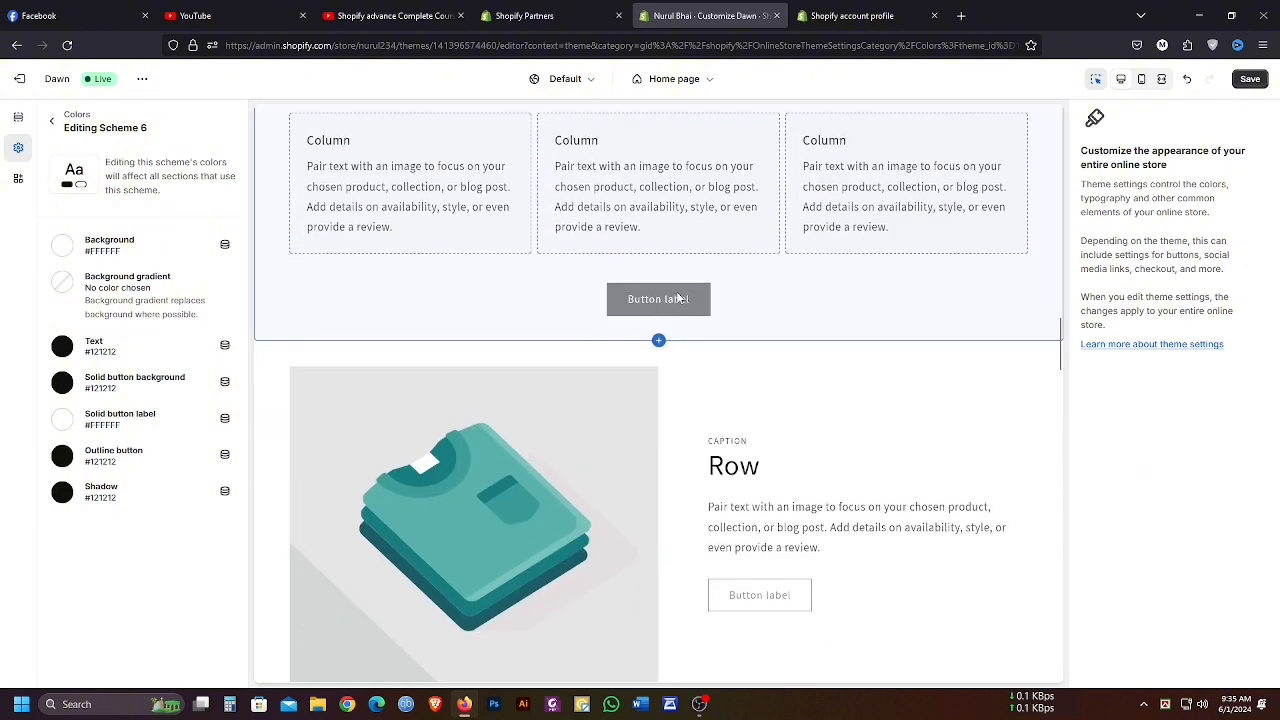
pyautogui.scroll(2, 566, 236)
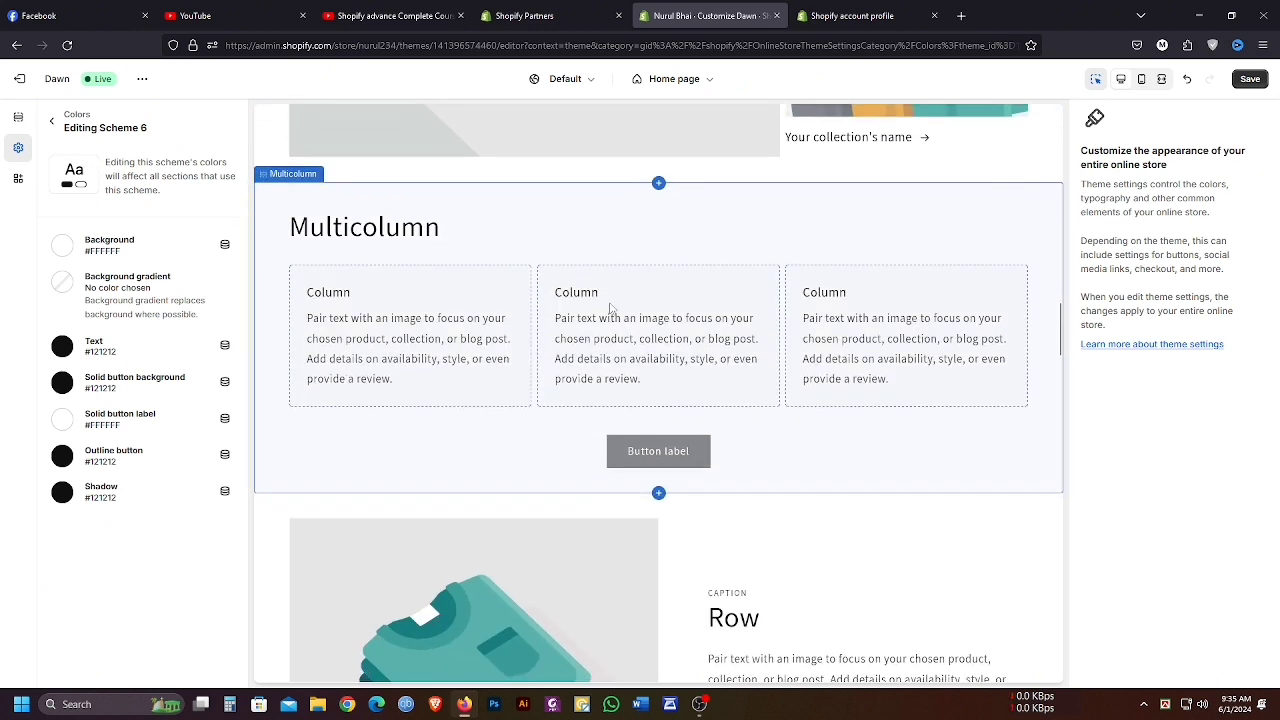
# Back in the Home page sections list, open the Multirow section
pyautogui.click(18, 118)
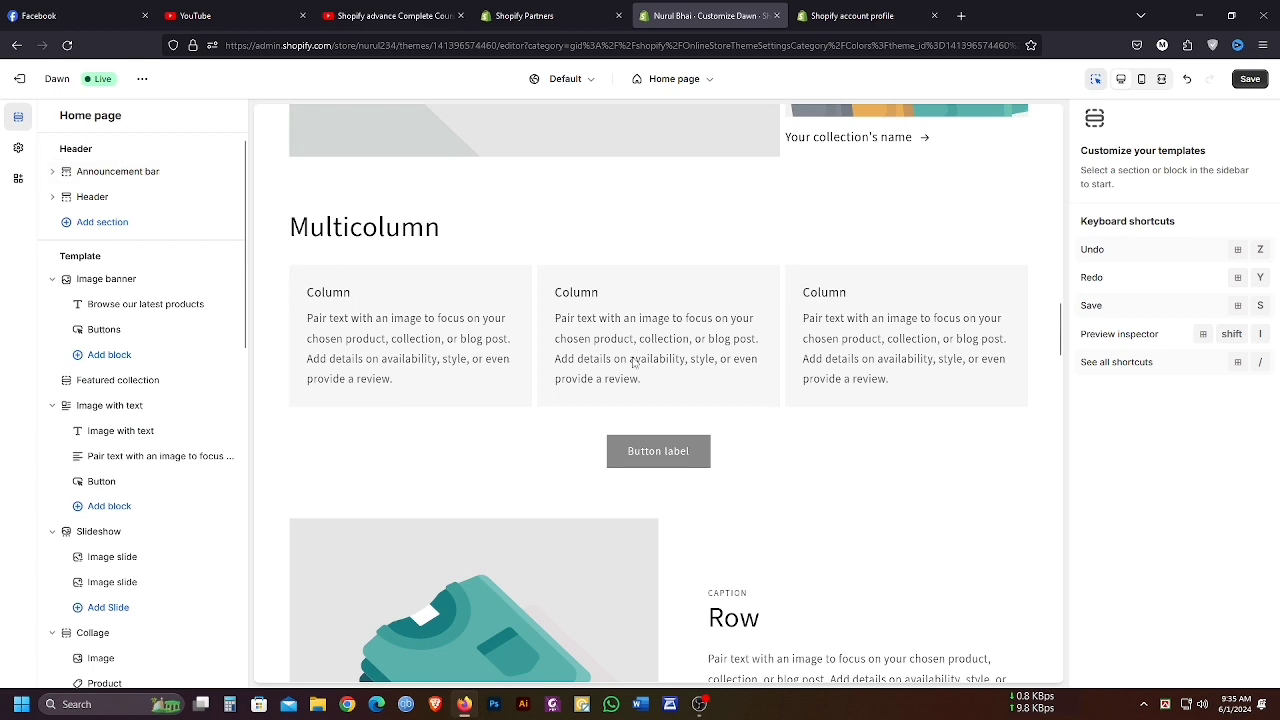
pyautogui.scroll(-5, 130, 485)
pyautogui.scroll(-4, 130, 485)
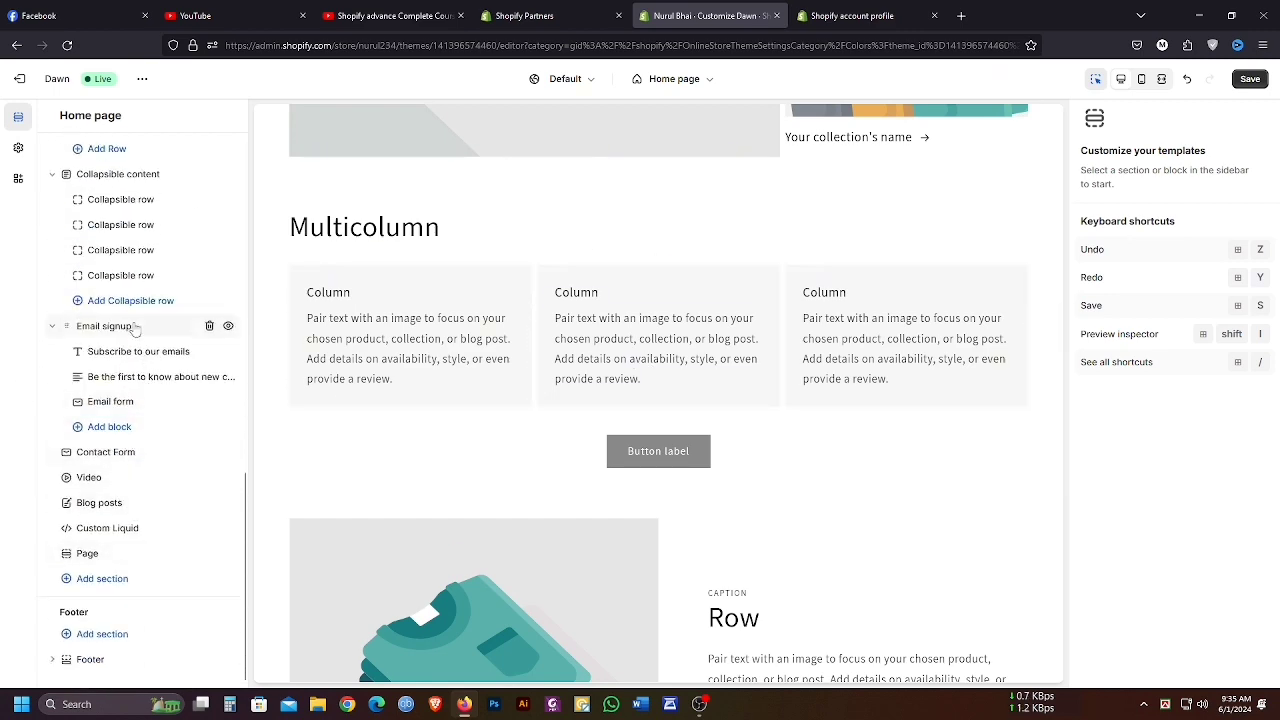
pyautogui.scroll(3, 134, 334)
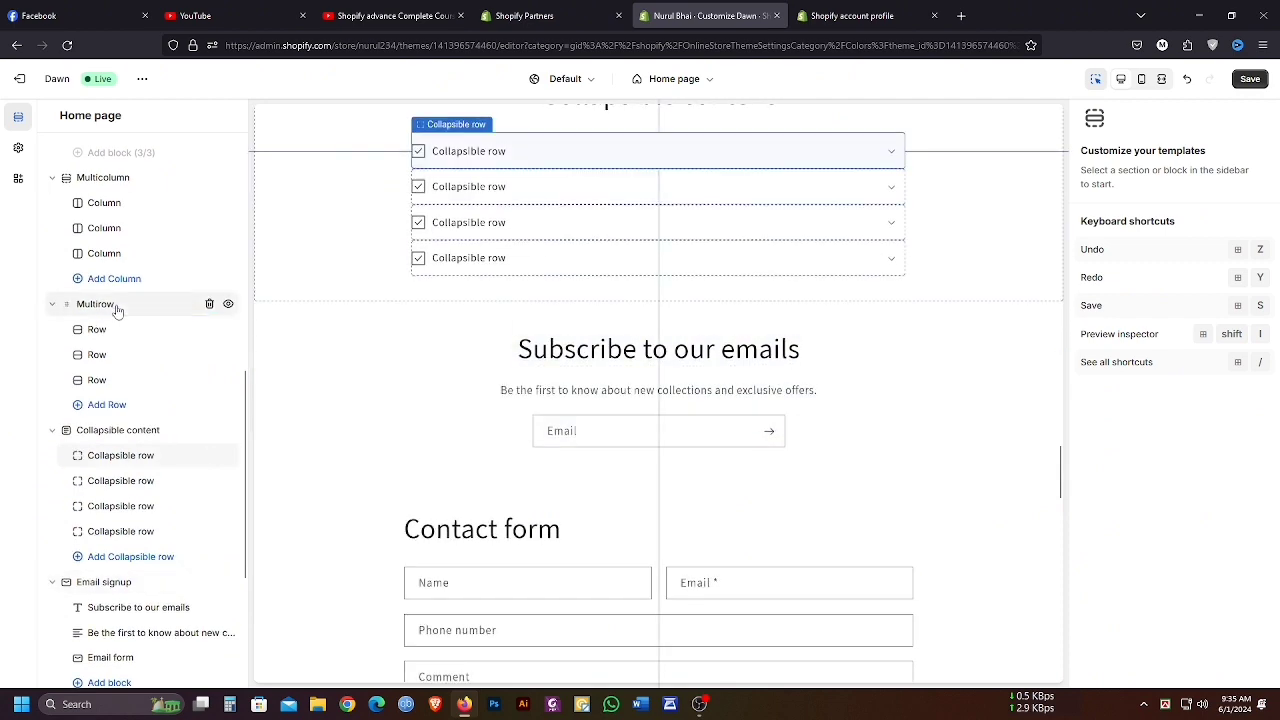
pyautogui.click(116, 311)
# Confirm the Multicolumn section's colour scheme is Scheme 1, then show the Scheme 1–6 list
pyautogui.scroll(2, 120, 320)
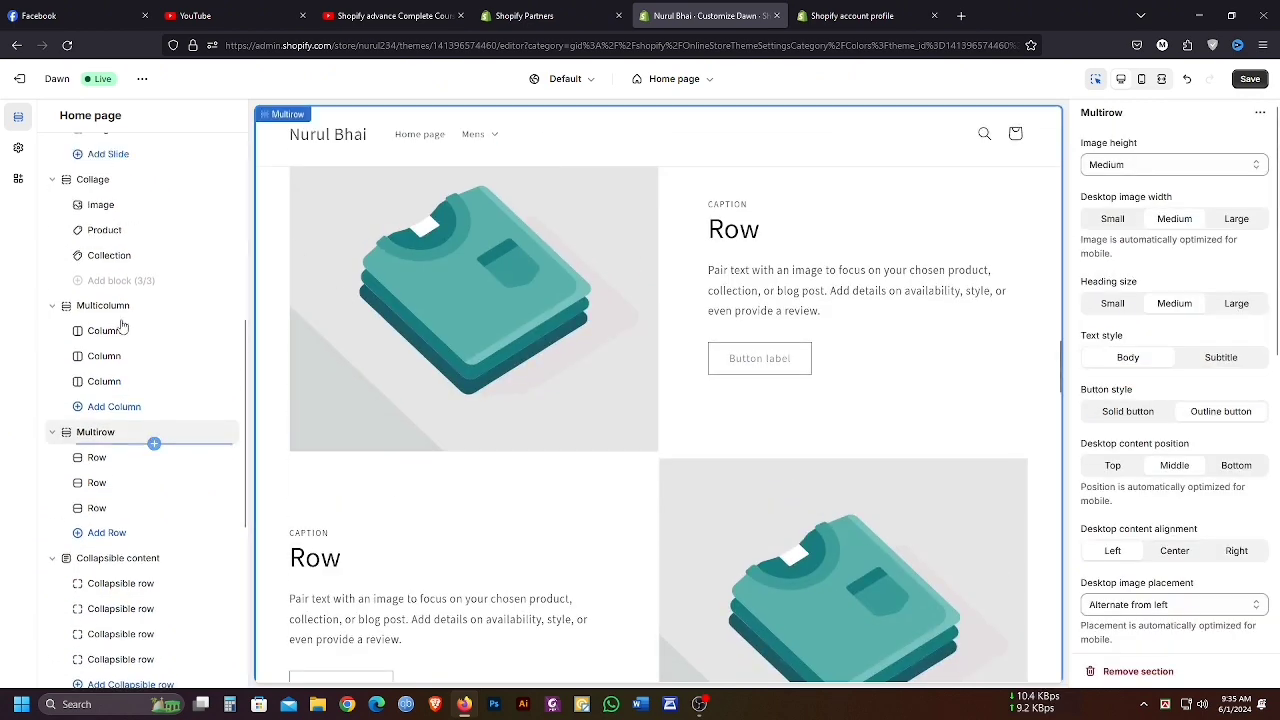
pyautogui.click(117, 307)
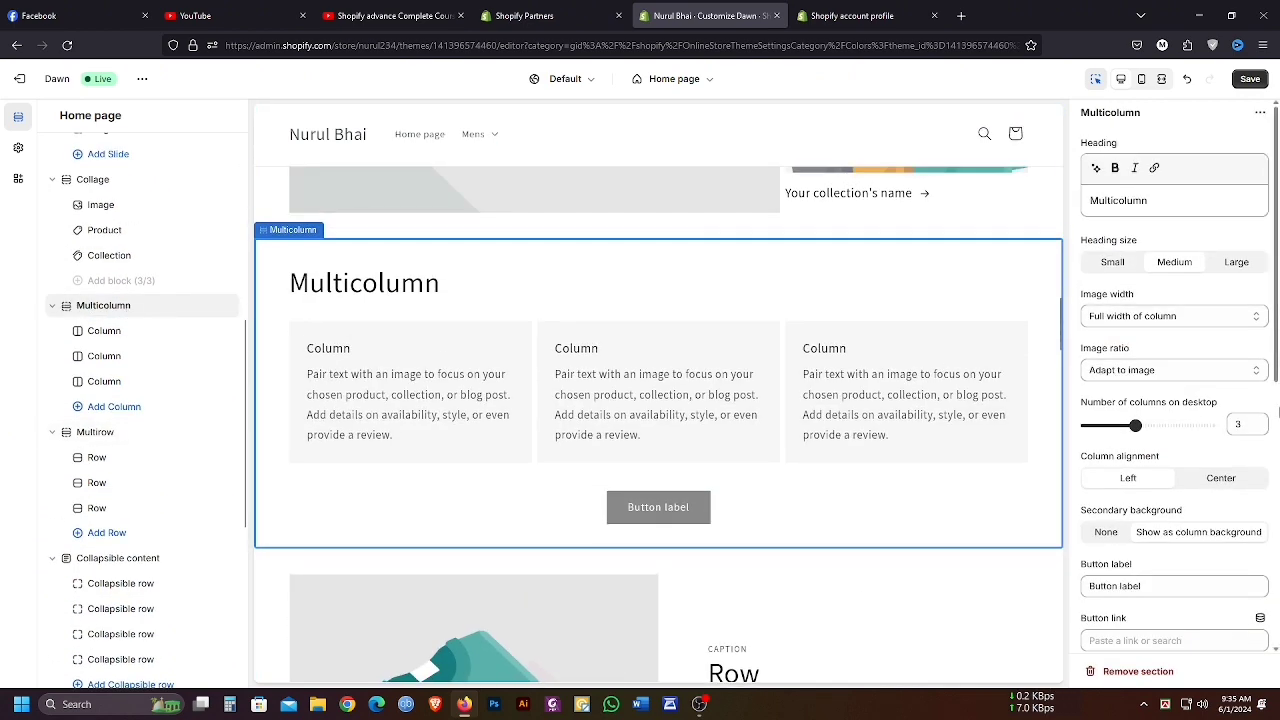
pyautogui.scroll(-5, 1211, 457)
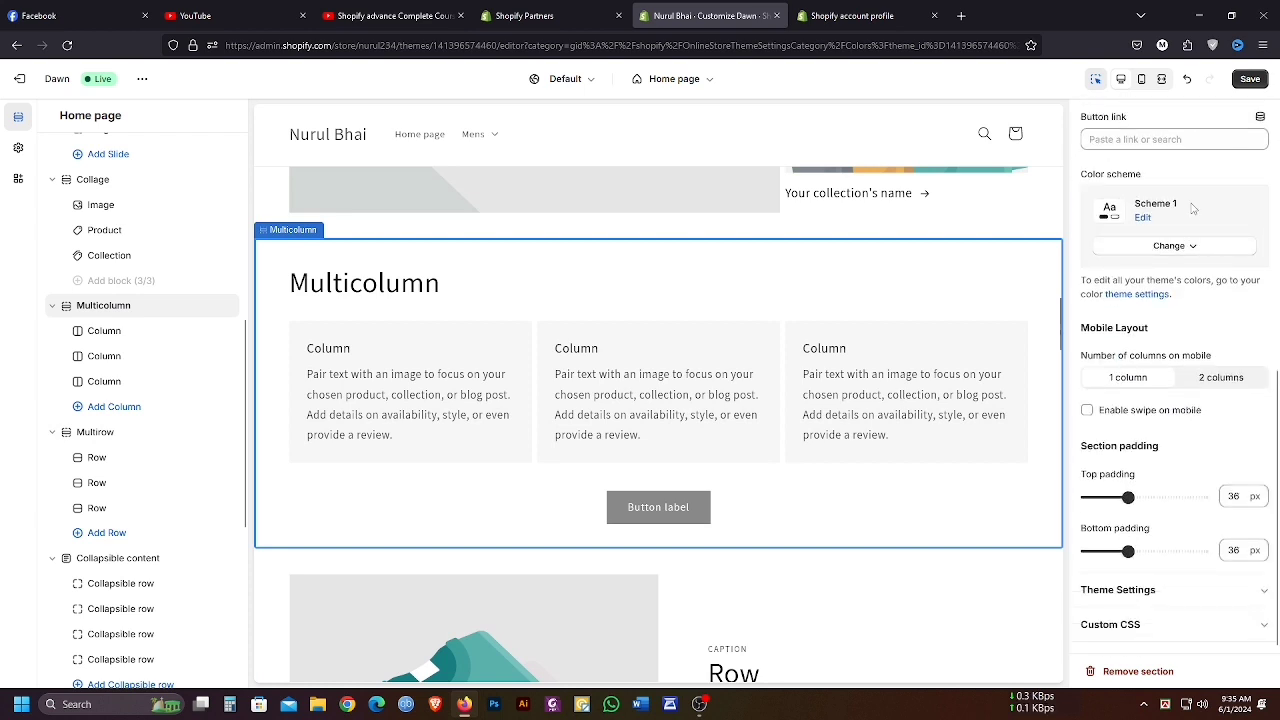
pyautogui.moveTo(1193, 208); pyautogui.dragTo(1130, 212)
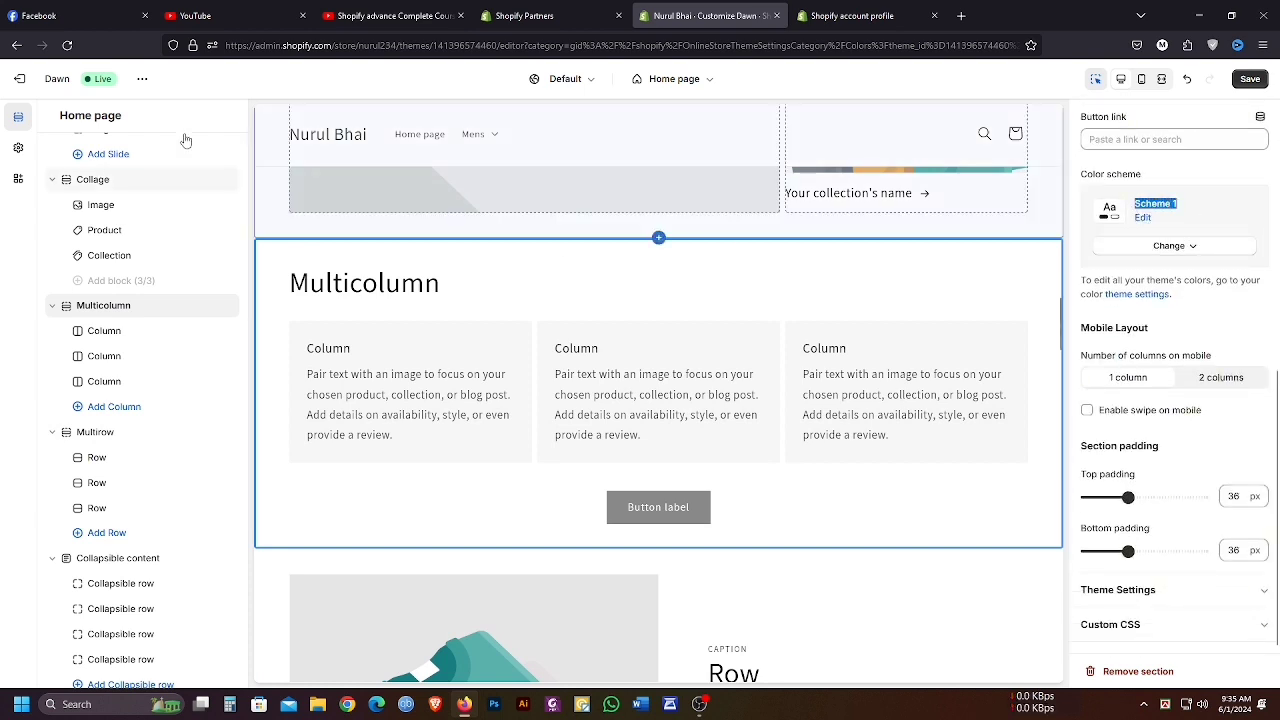
pyautogui.click(18, 148)
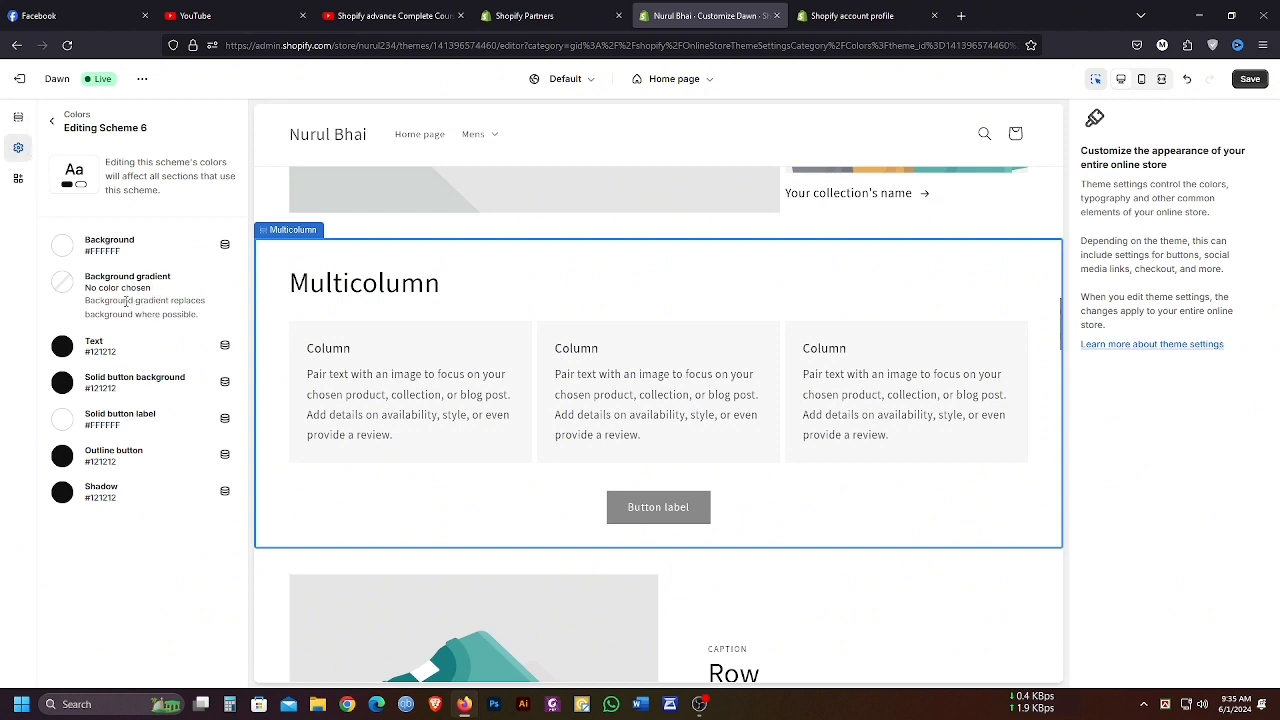
pyautogui.click(52, 121)
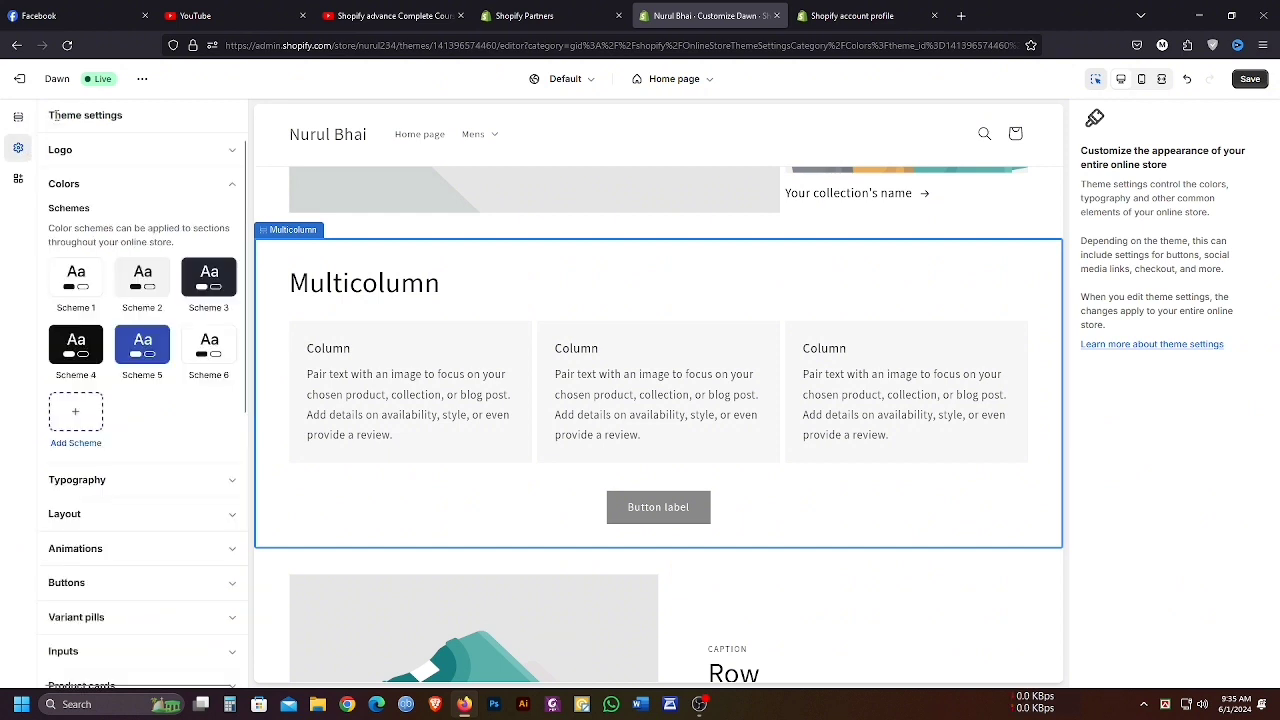
# Open Scheme 1 and set its text colour to dark brown #402525
pyautogui.click(78, 280)
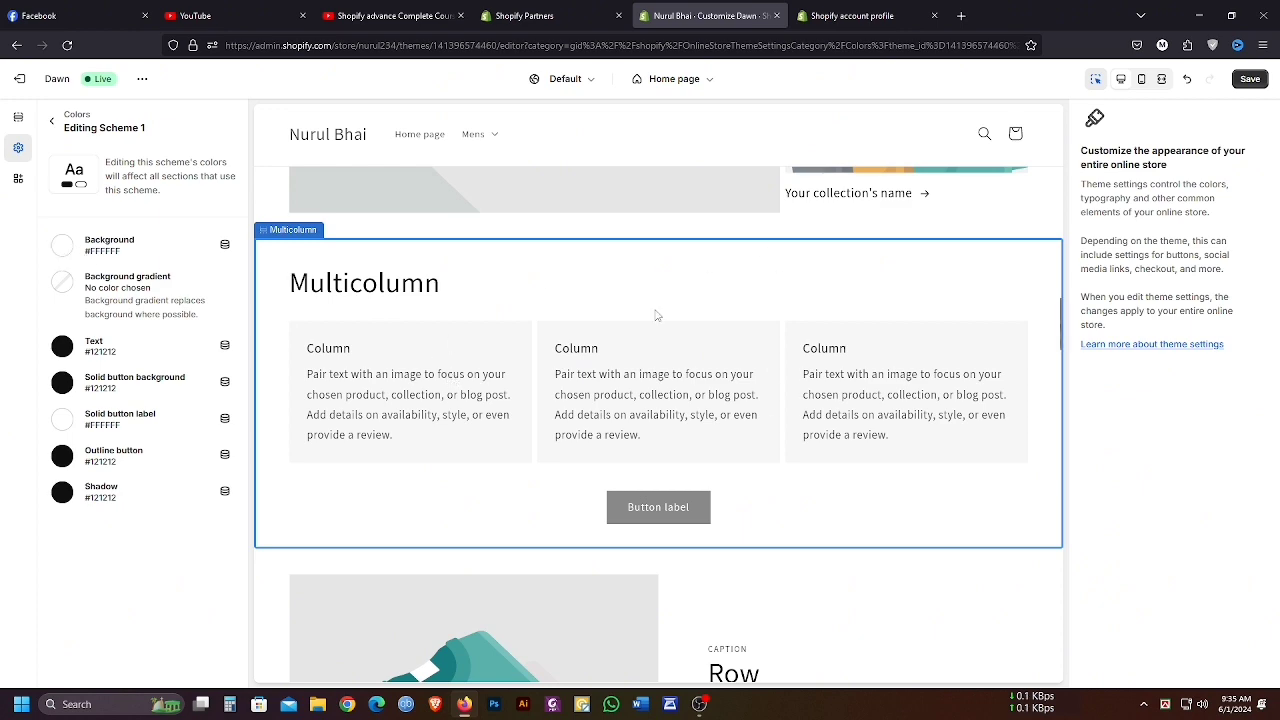
pyautogui.click(63, 246)
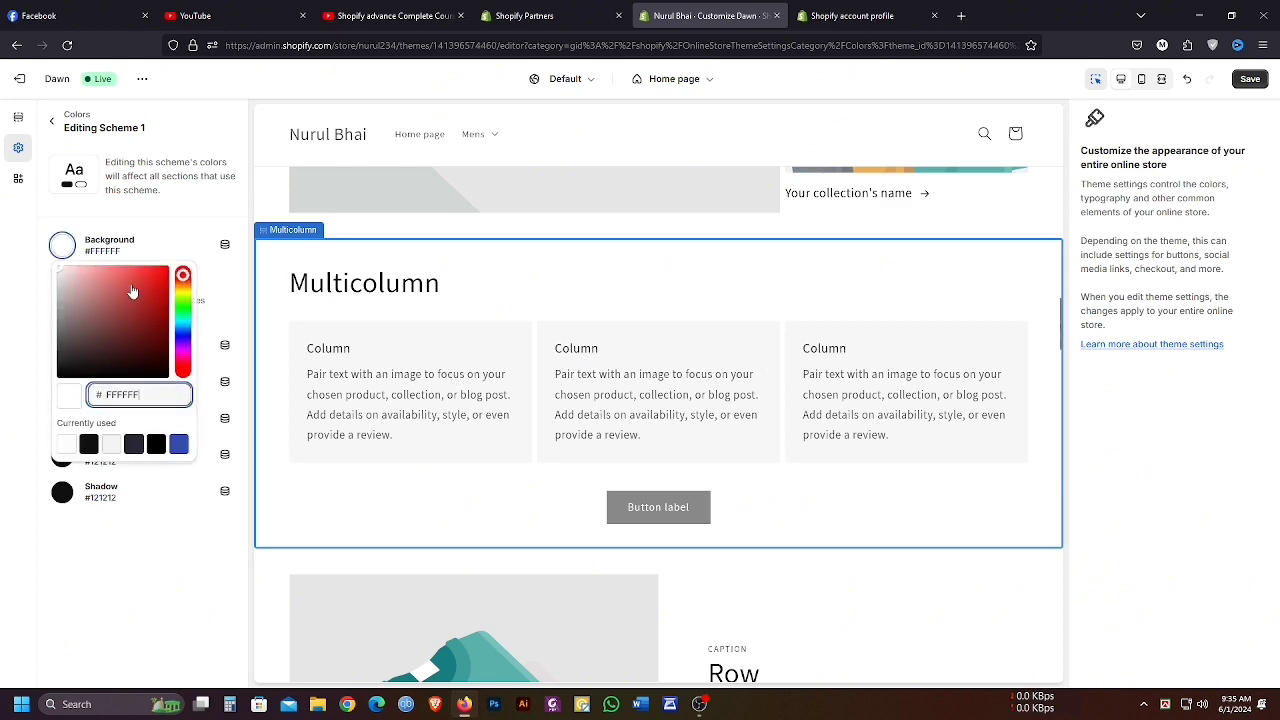
pyautogui.moveTo(129, 294); pyautogui.dragTo(58, 258)
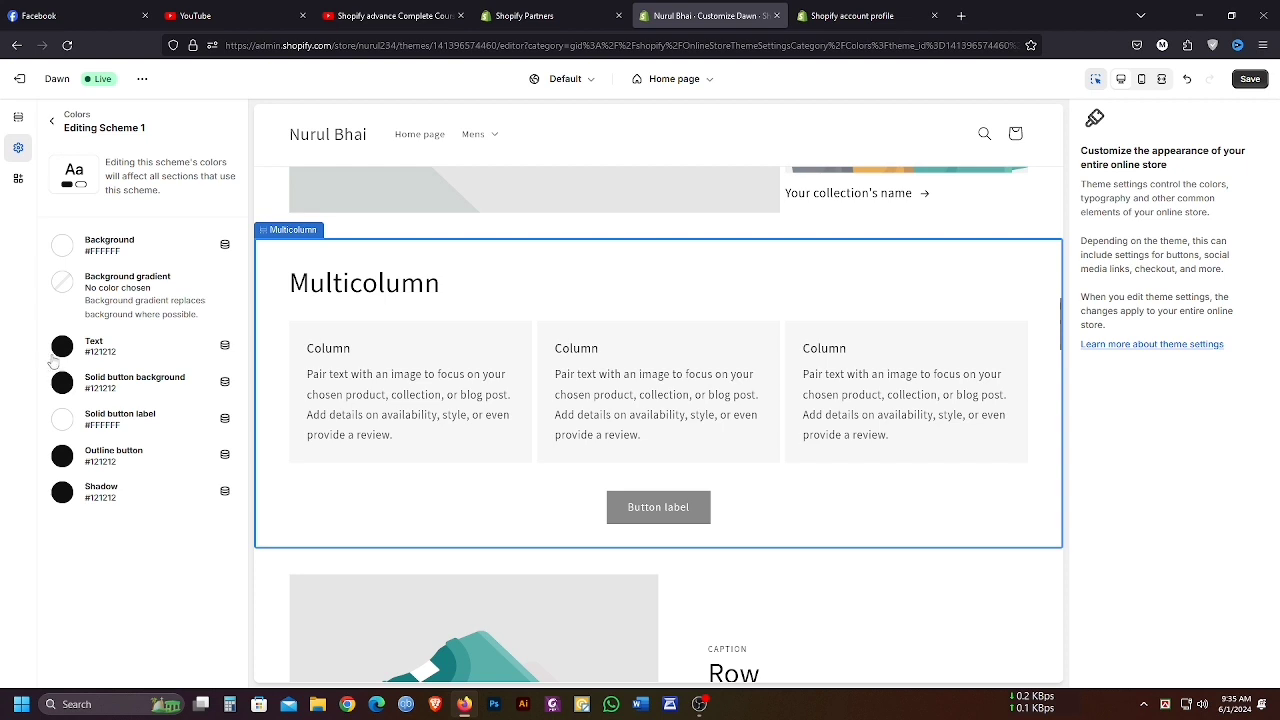
pyautogui.click(58, 350)
pyautogui.click(179, 314)
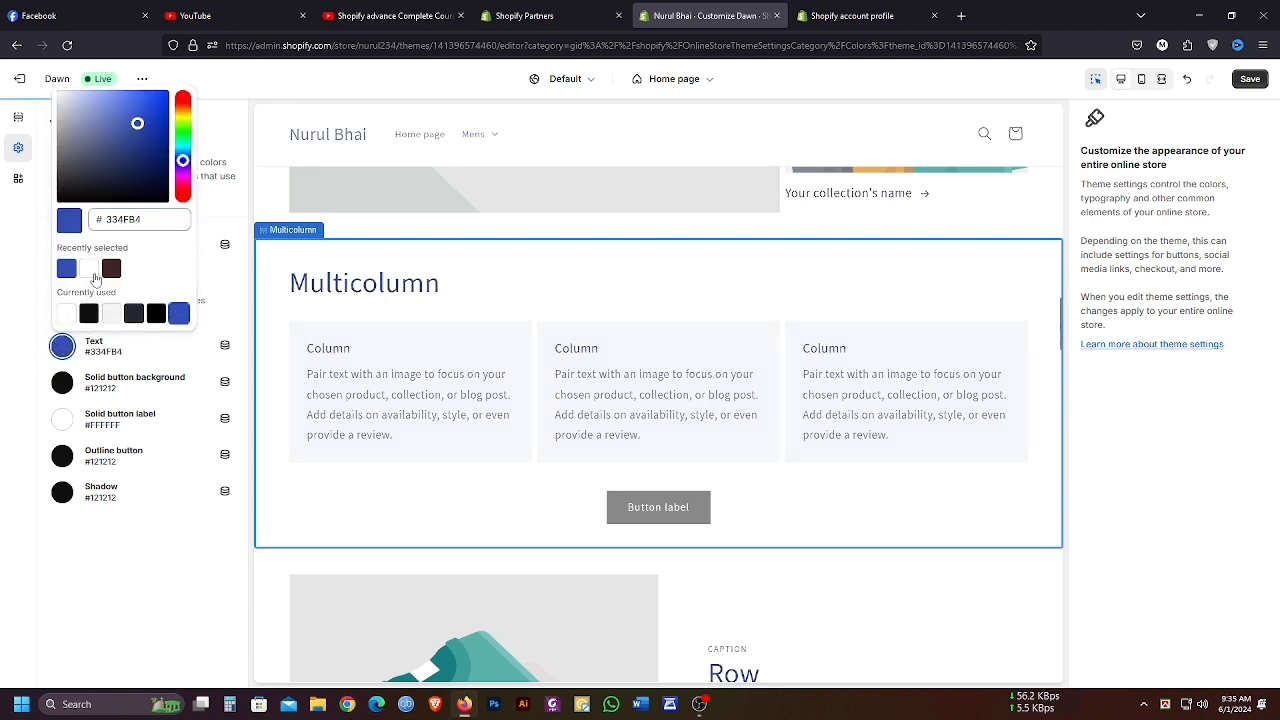
pyautogui.click(89, 269)
pyautogui.click(179, 314)
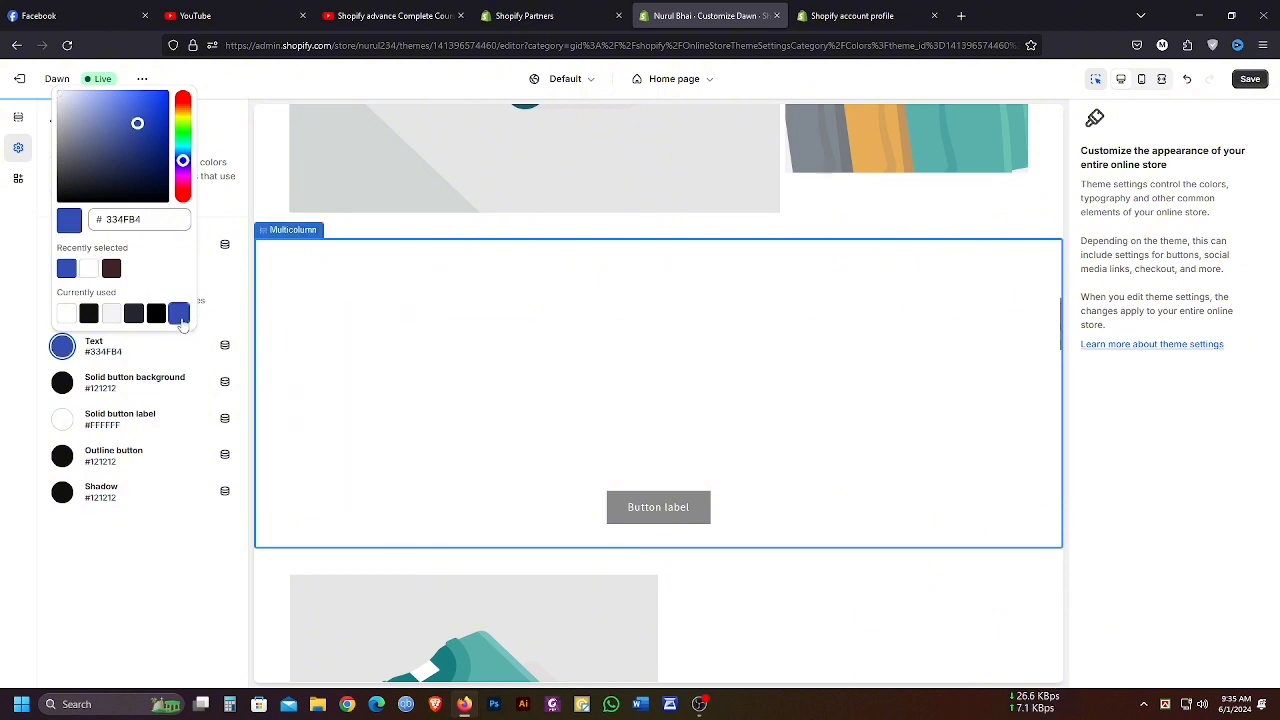
pyautogui.click(111, 269)
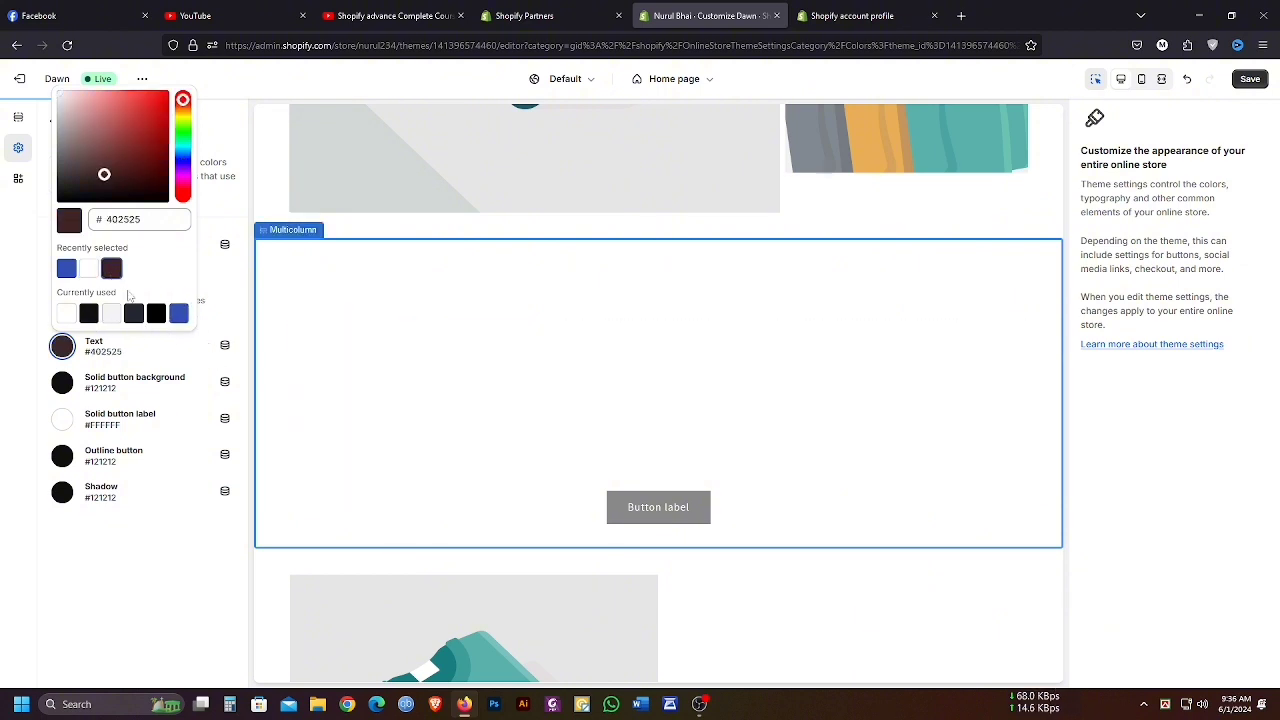
pyautogui.click(88, 390)
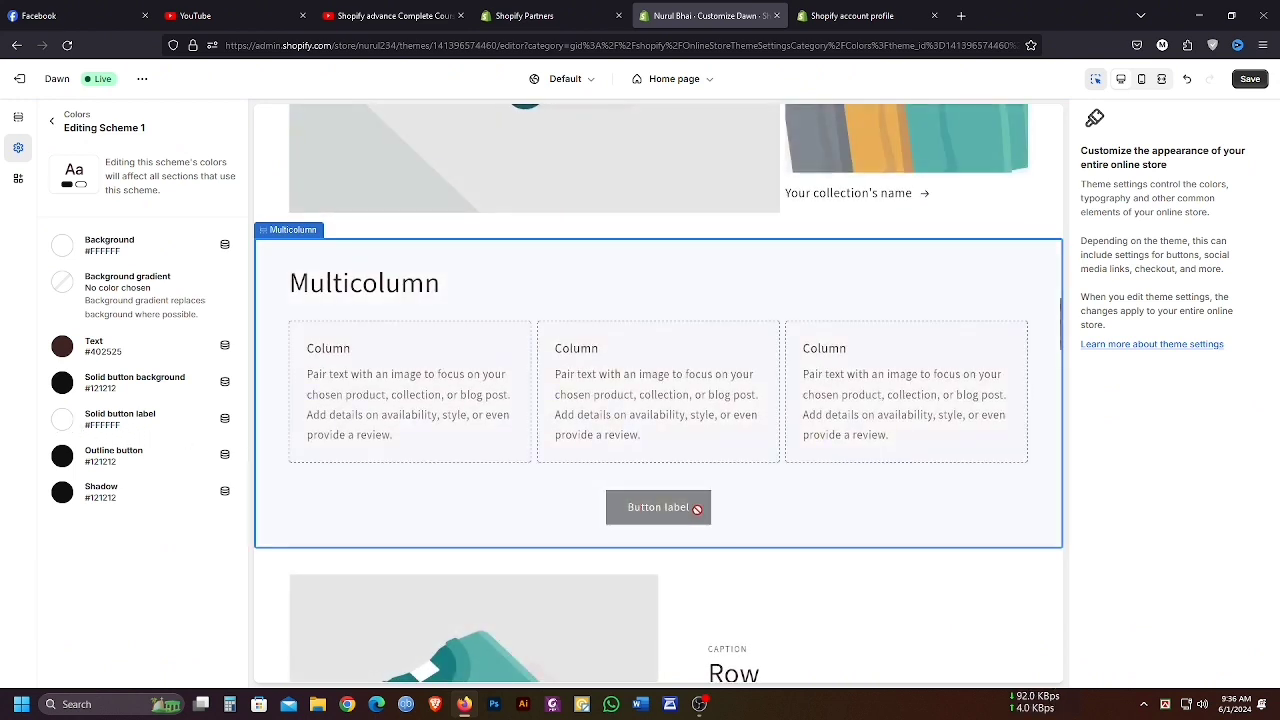
pyautogui.click(62, 457)
pyautogui.click(225, 491)
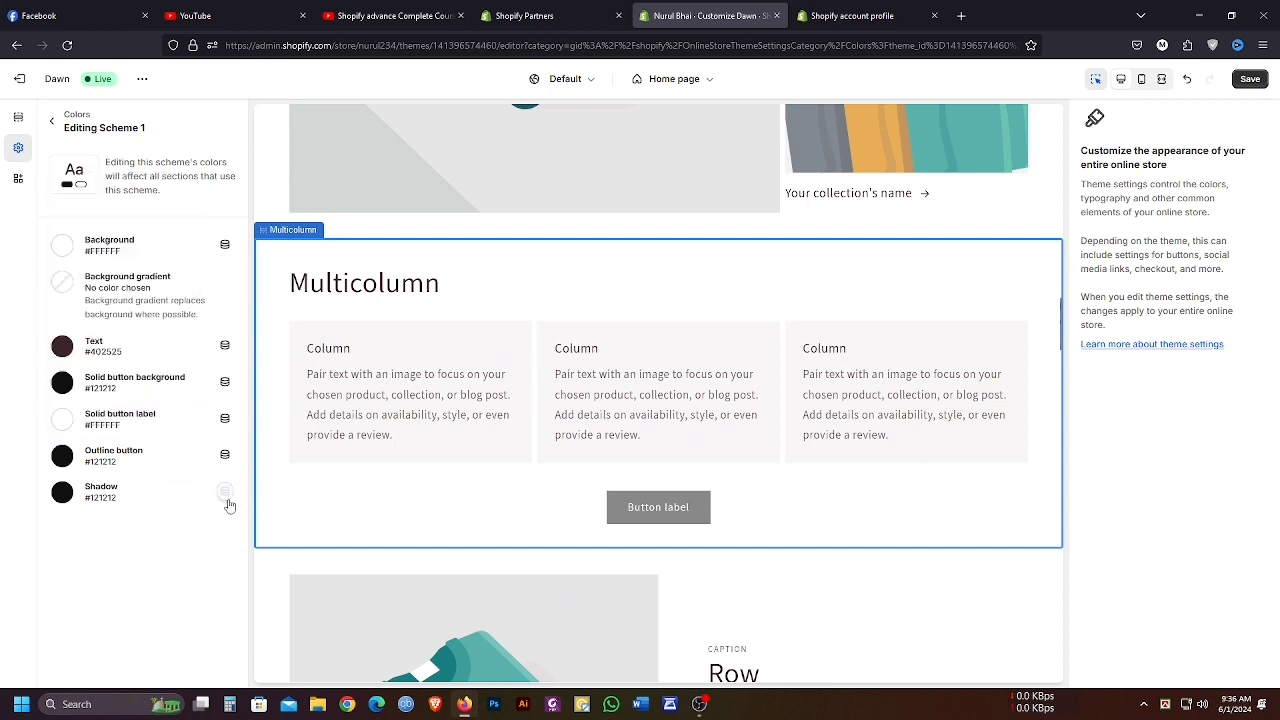
pyautogui.click(187, 584)
pyautogui.click(18, 117)
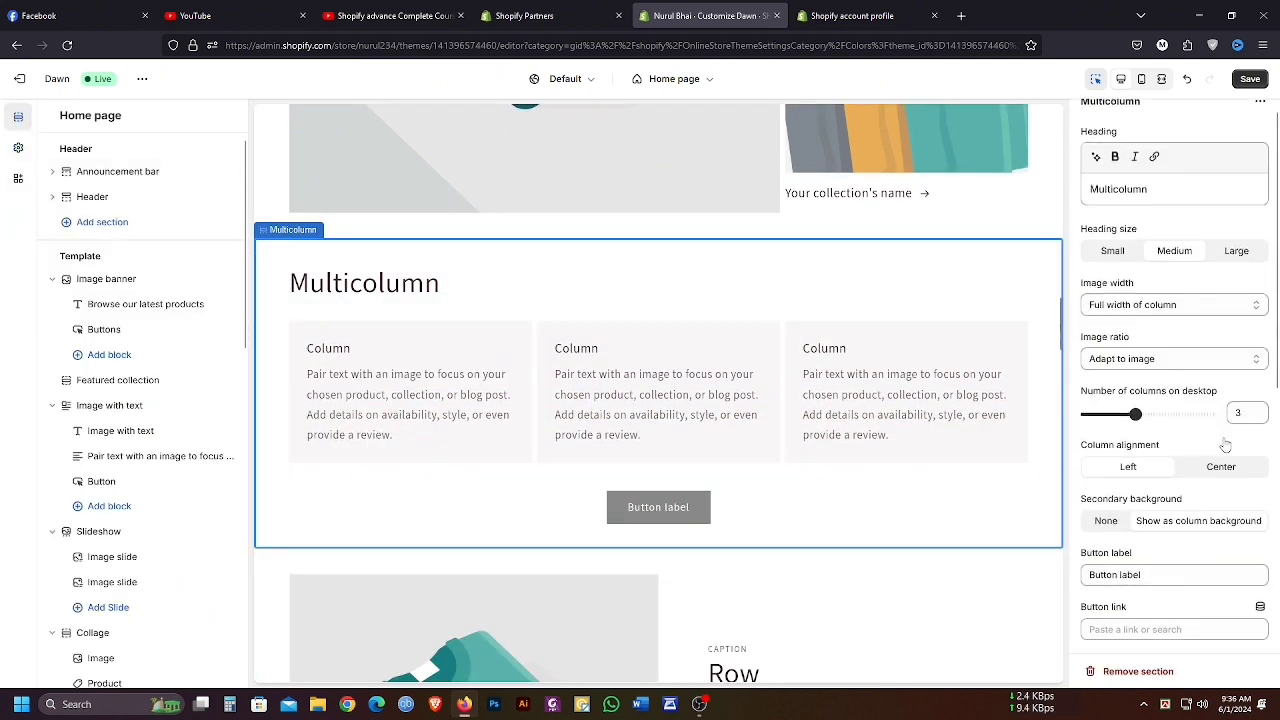
pyautogui.scroll(-5, 1225, 445)
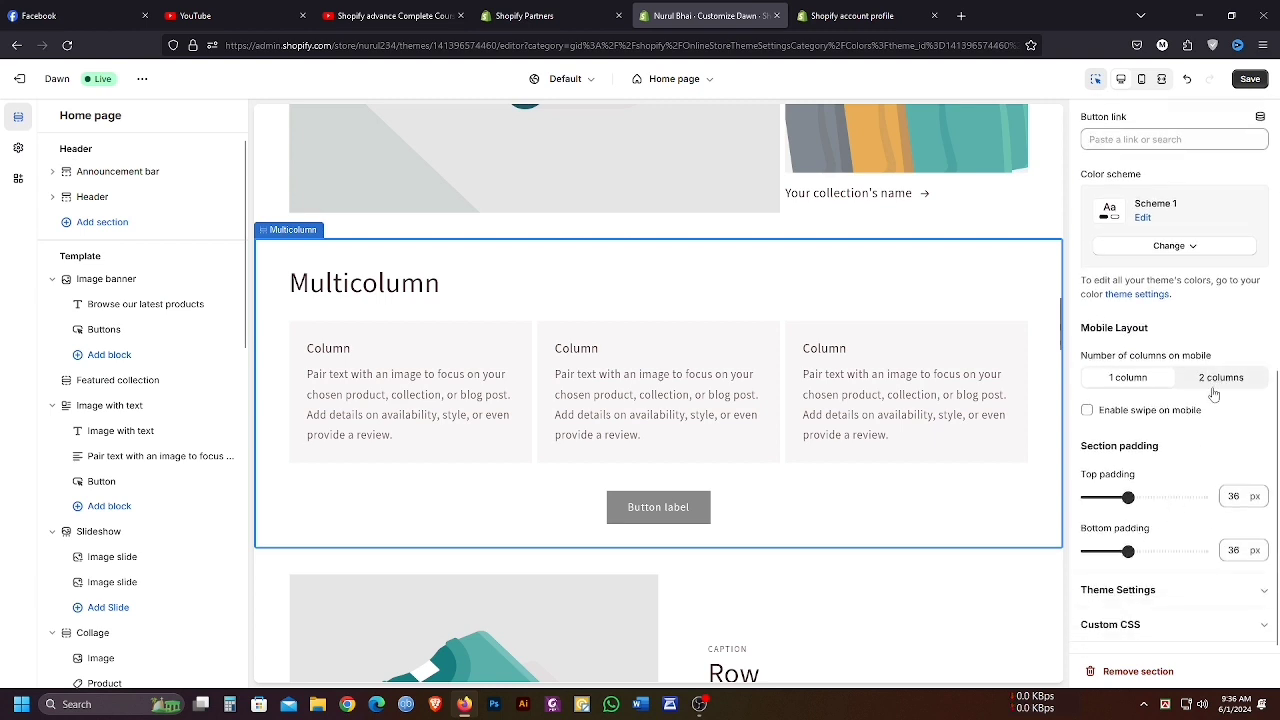
pyautogui.scroll(4, 1213, 393)
pyautogui.scroll(-1, 1127, 471)
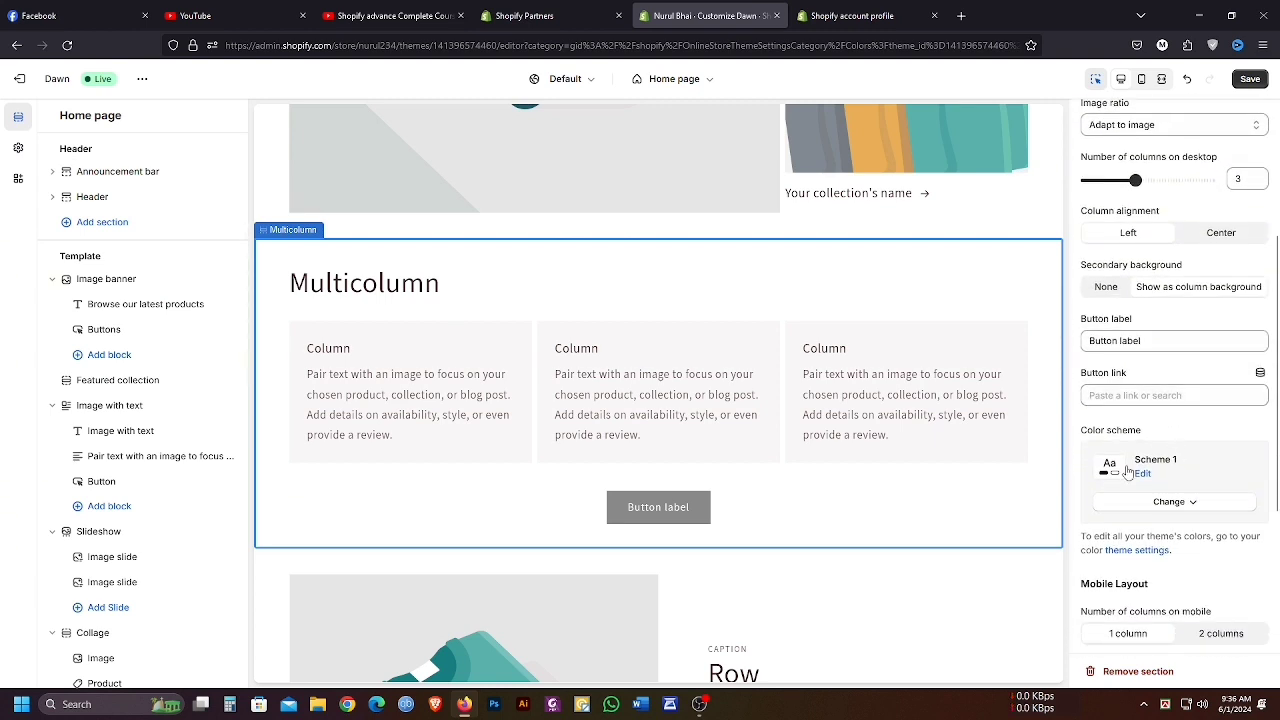
pyautogui.click(1155, 397)
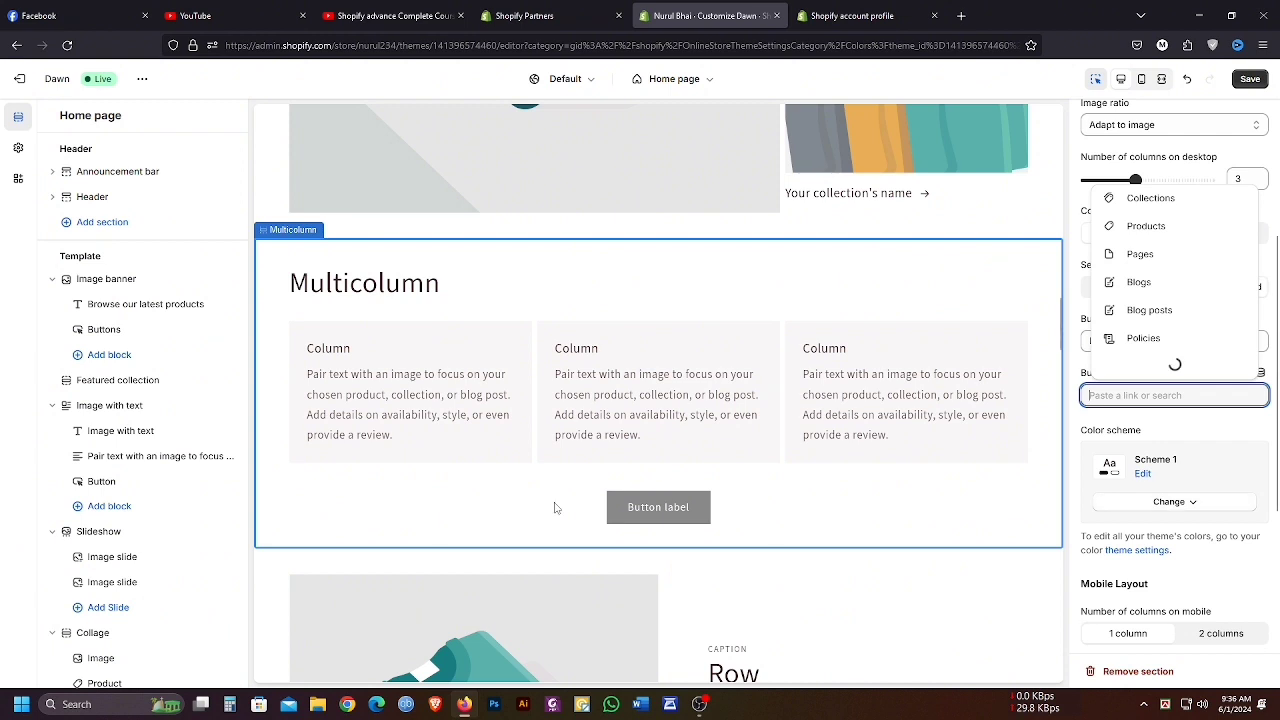
pyautogui.click(670, 514)
pyautogui.click(17, 147)
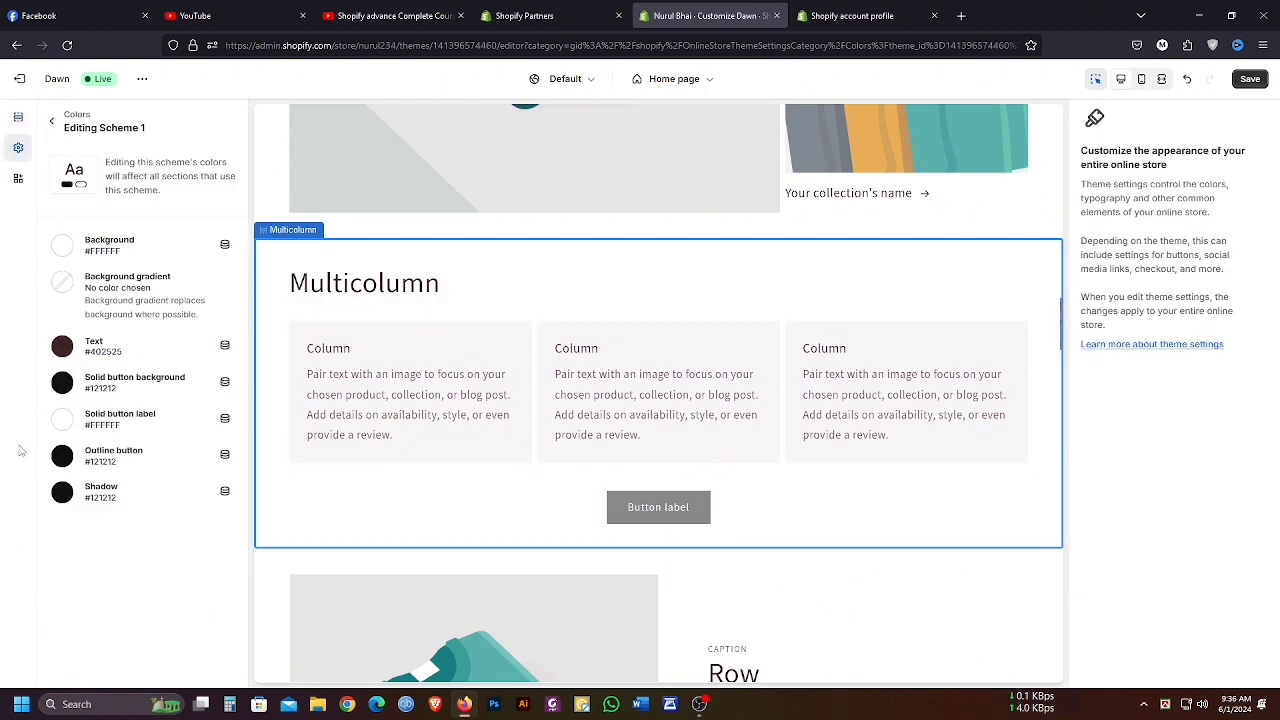
# Give Scheme 1 a black #000000 outline button and #242833 shadow, back on the schemes list
pyautogui.click(63, 460)
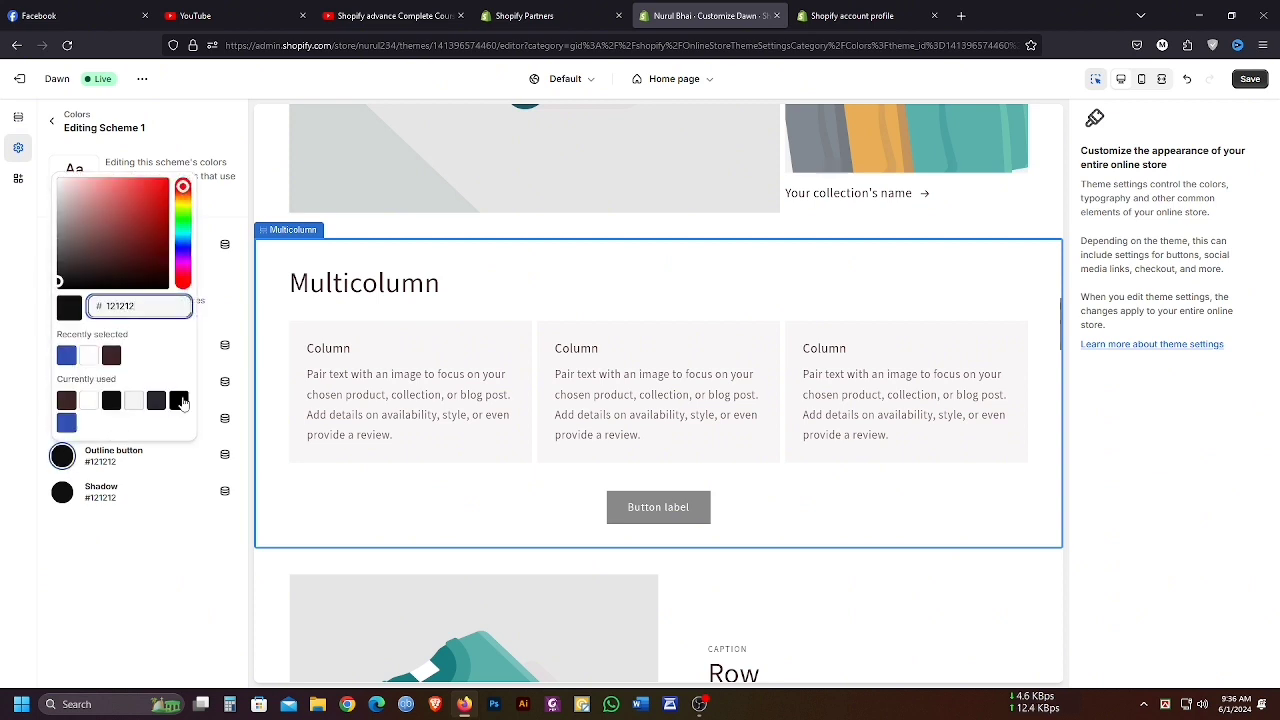
pyautogui.click(179, 401)
pyautogui.click(148, 535)
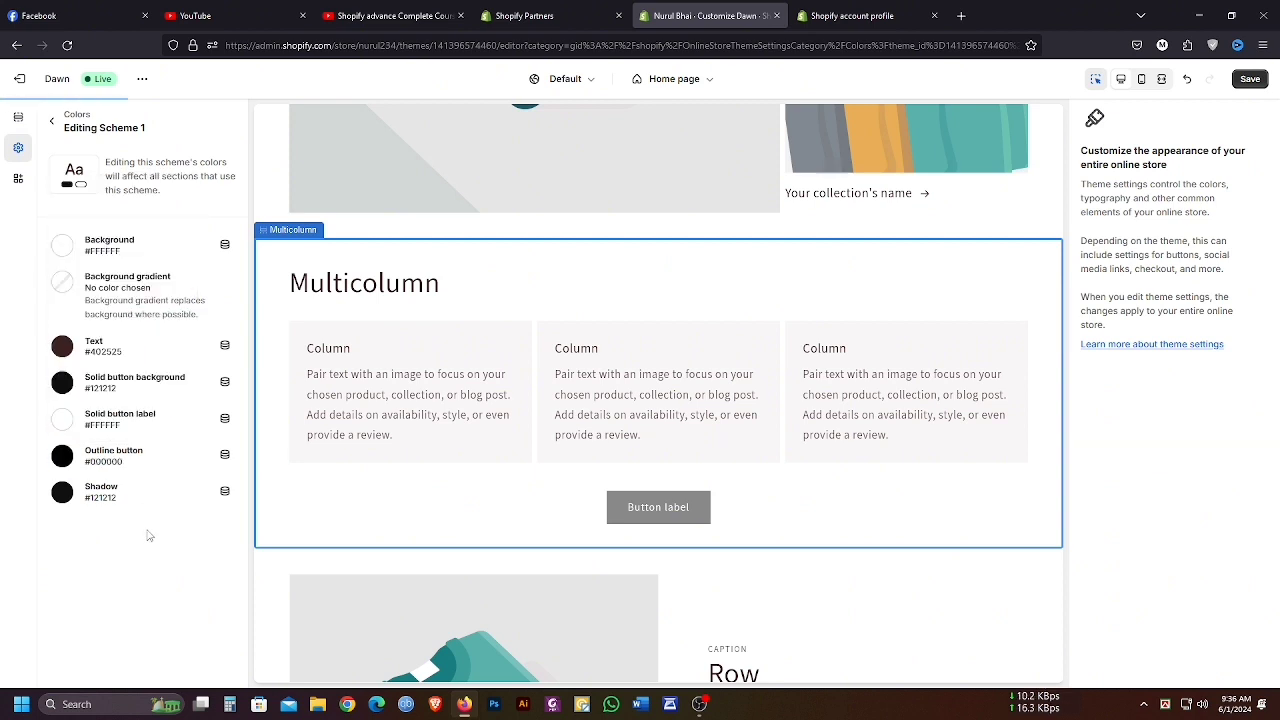
pyautogui.click(62, 492)
pyautogui.click(179, 437)
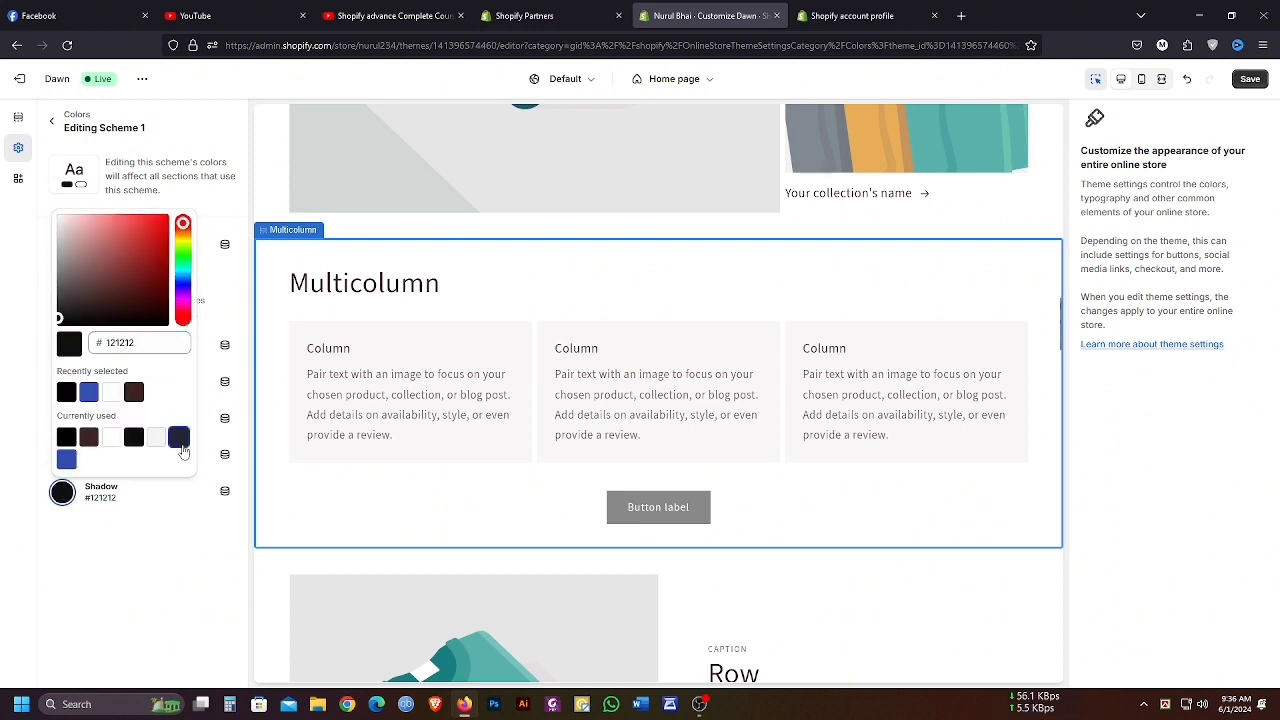
pyautogui.click(170, 567)
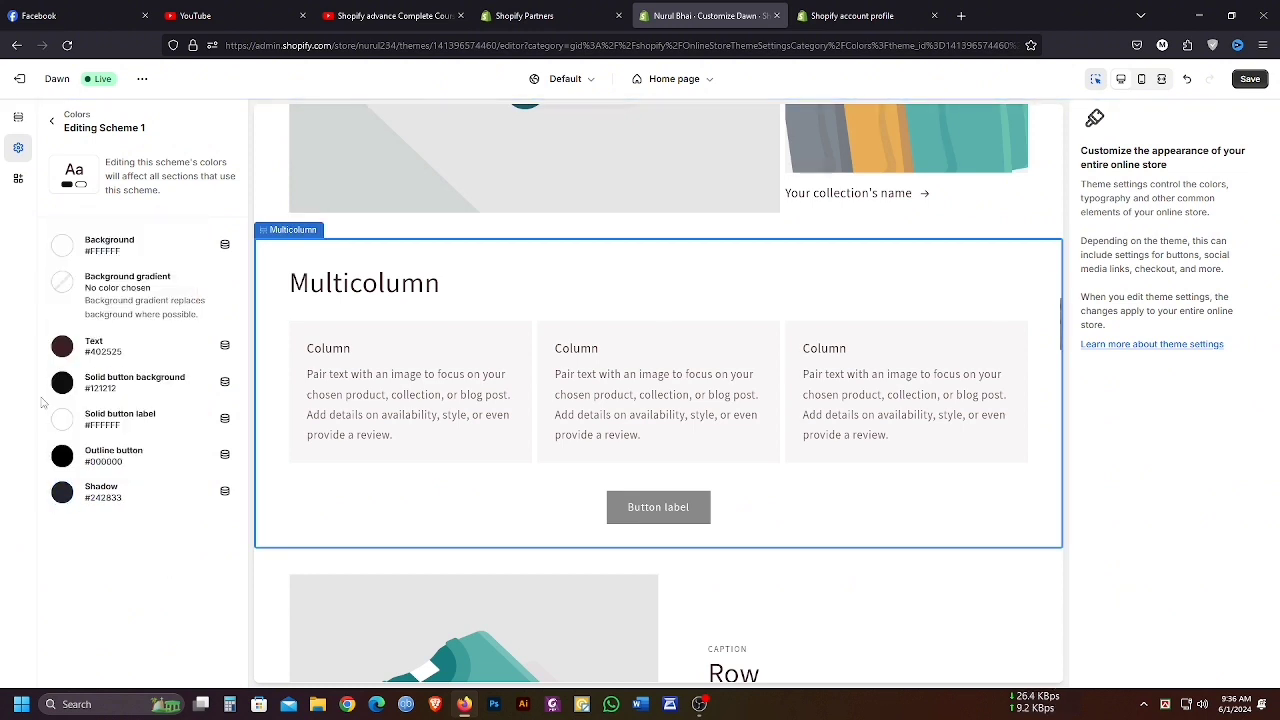
pyautogui.click(52, 121)
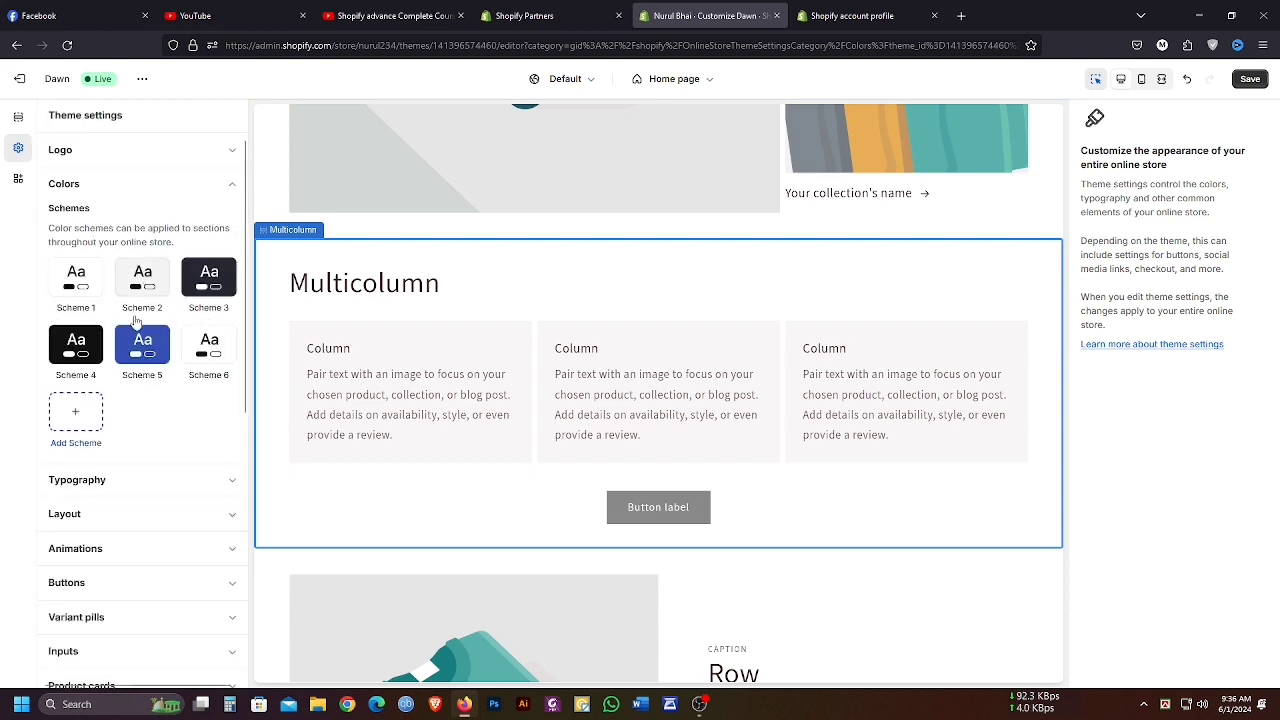
# Preview colour Schemes 3, 2, 4 and 5 in turn from the Colors grid
pyautogui.click(206, 278)
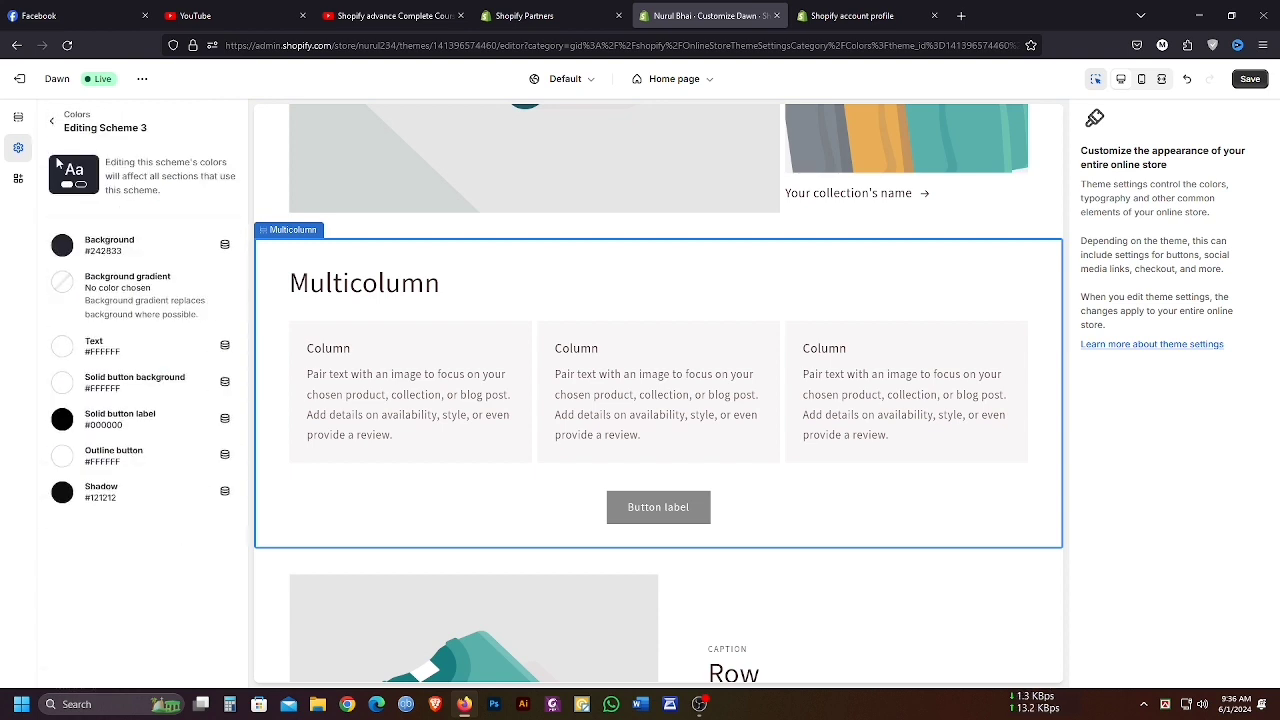
pyautogui.click(52, 121)
pyautogui.click(141, 281)
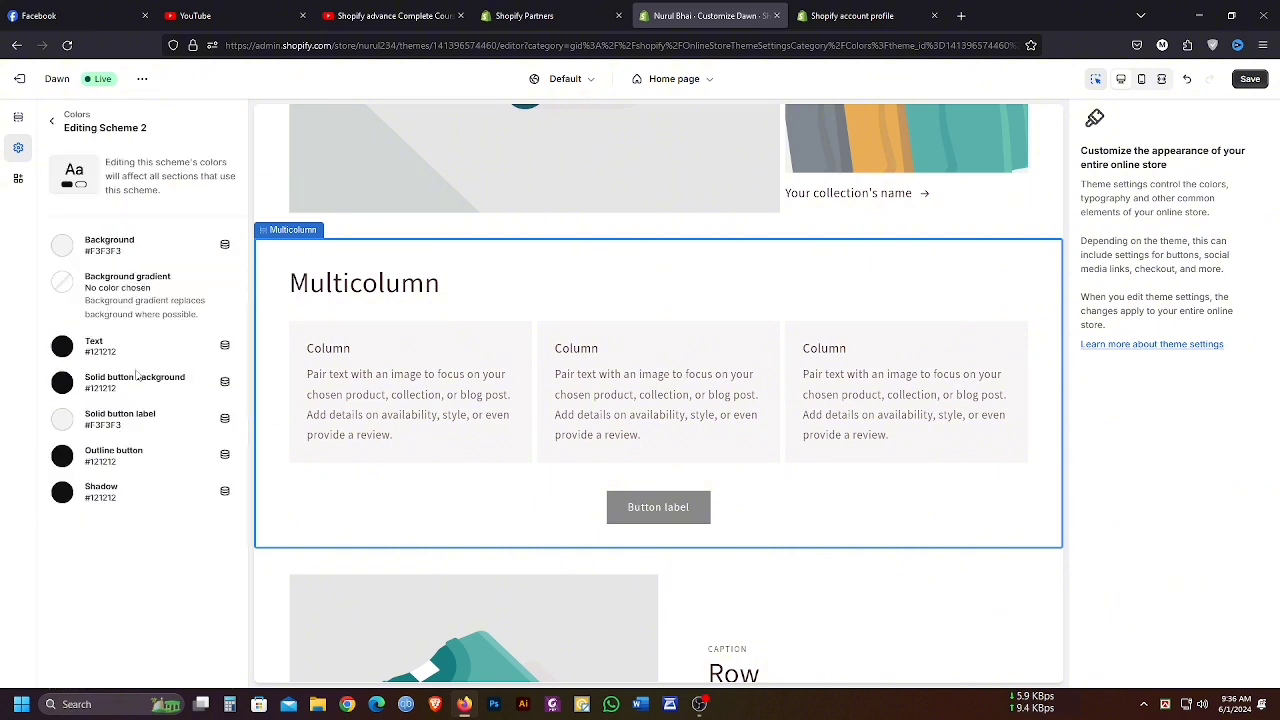
pyautogui.click(52, 121)
pyautogui.click(74, 345)
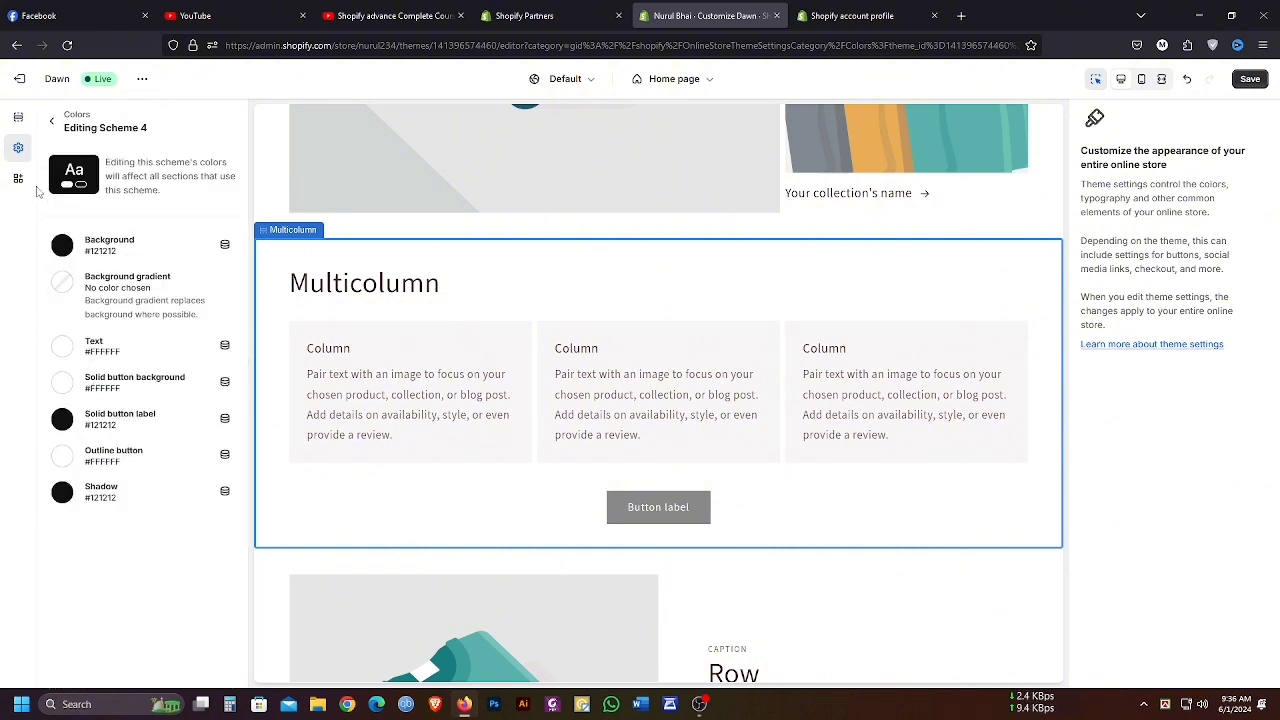
pyautogui.click(52, 121)
pyautogui.click(144, 345)
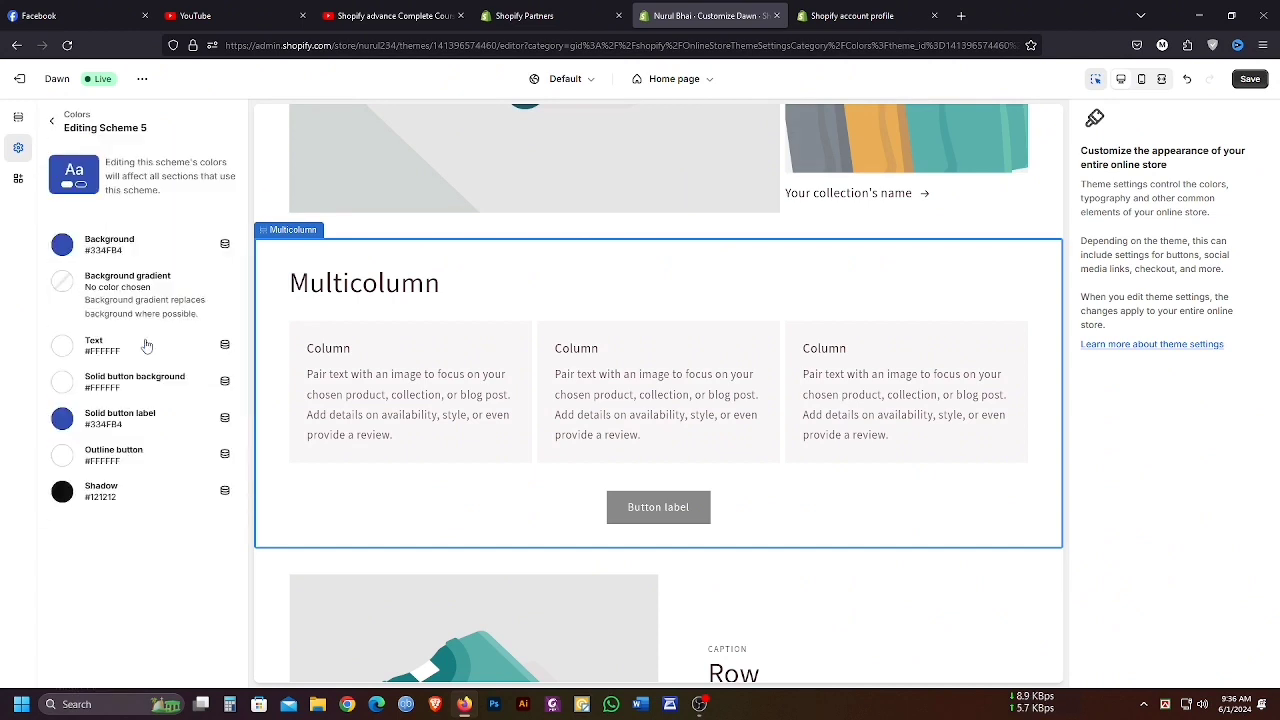
pyautogui.click(52, 121)
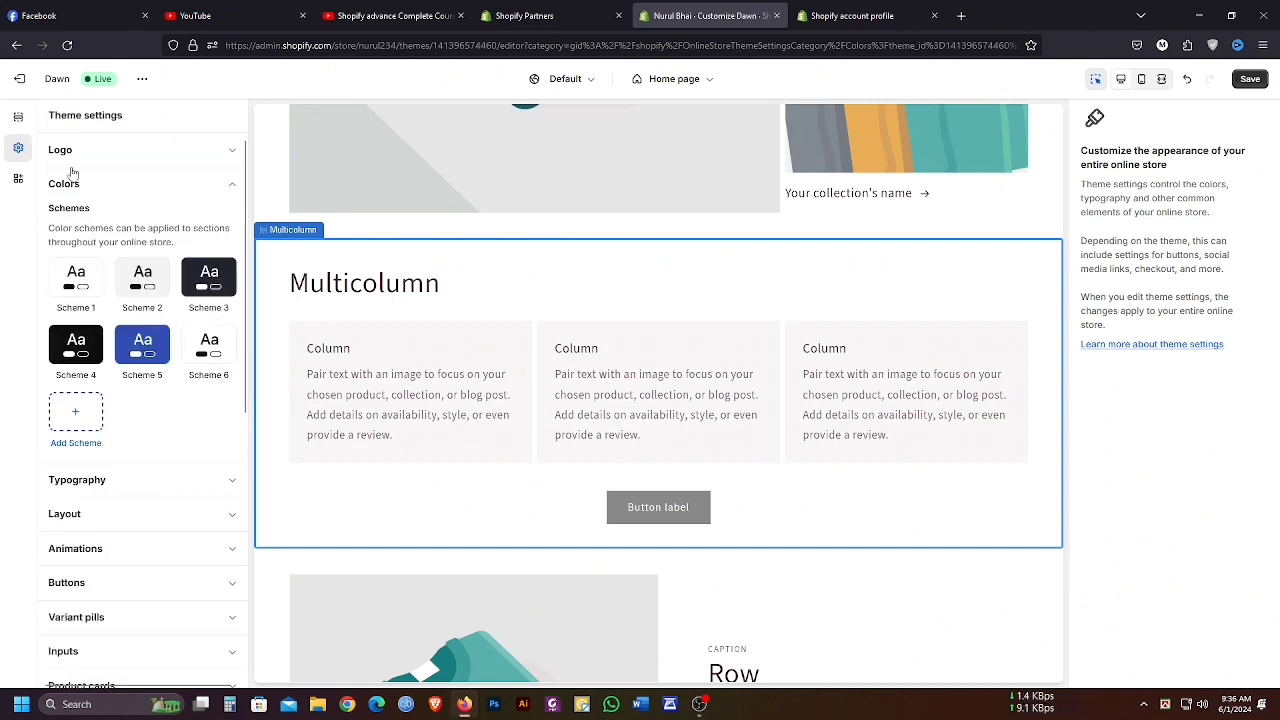
# Revisit Schemes 2 through 6, then return to the theme settings overview
pyautogui.click(156, 285)
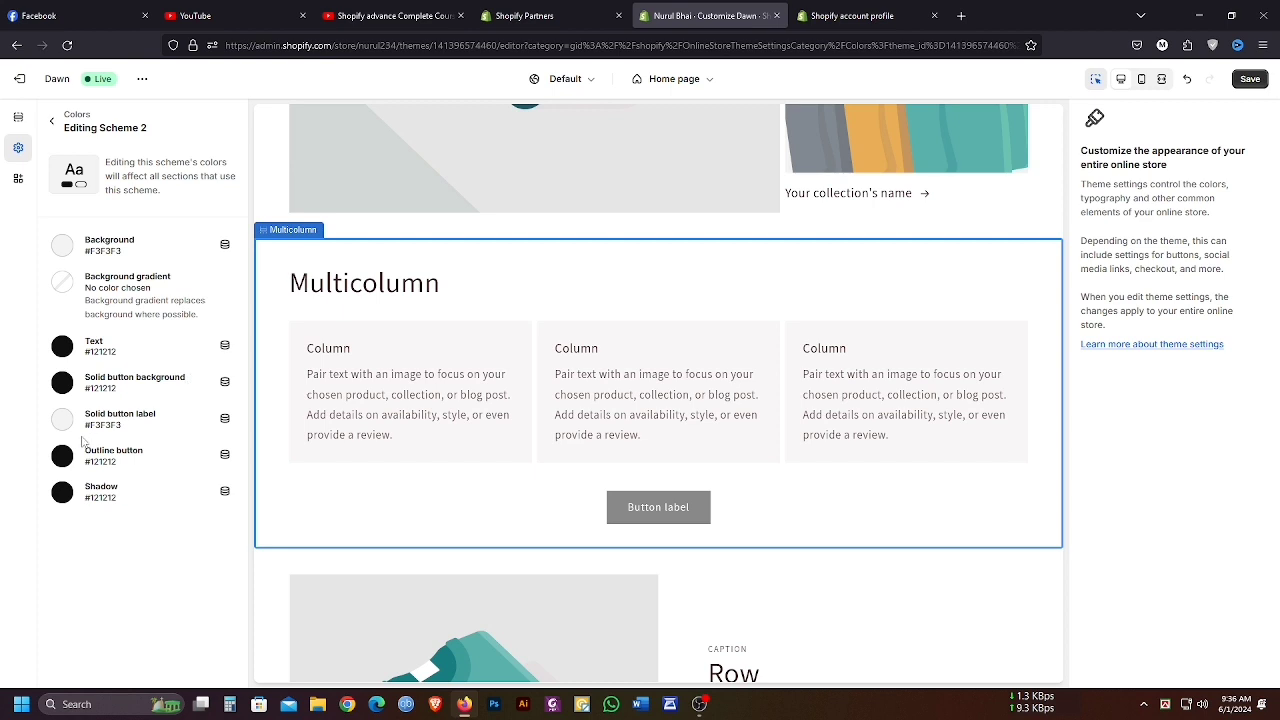
pyautogui.click(53, 122)
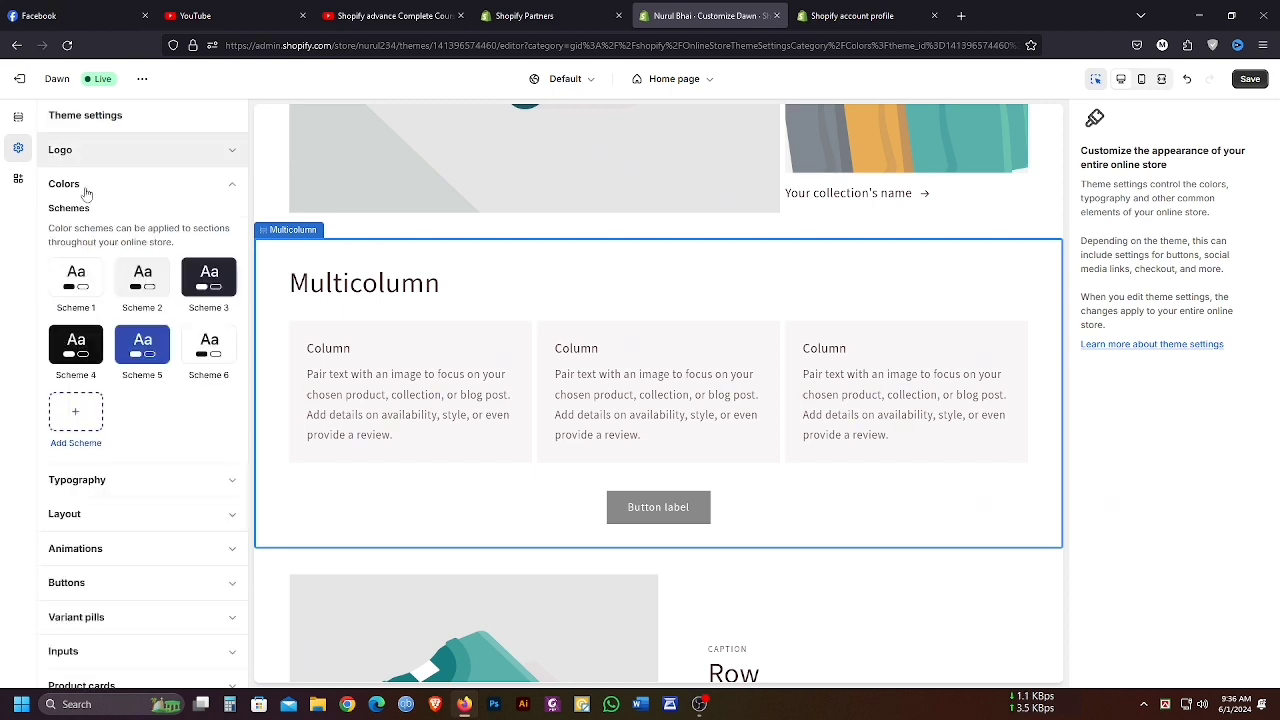
pyautogui.click(186, 284)
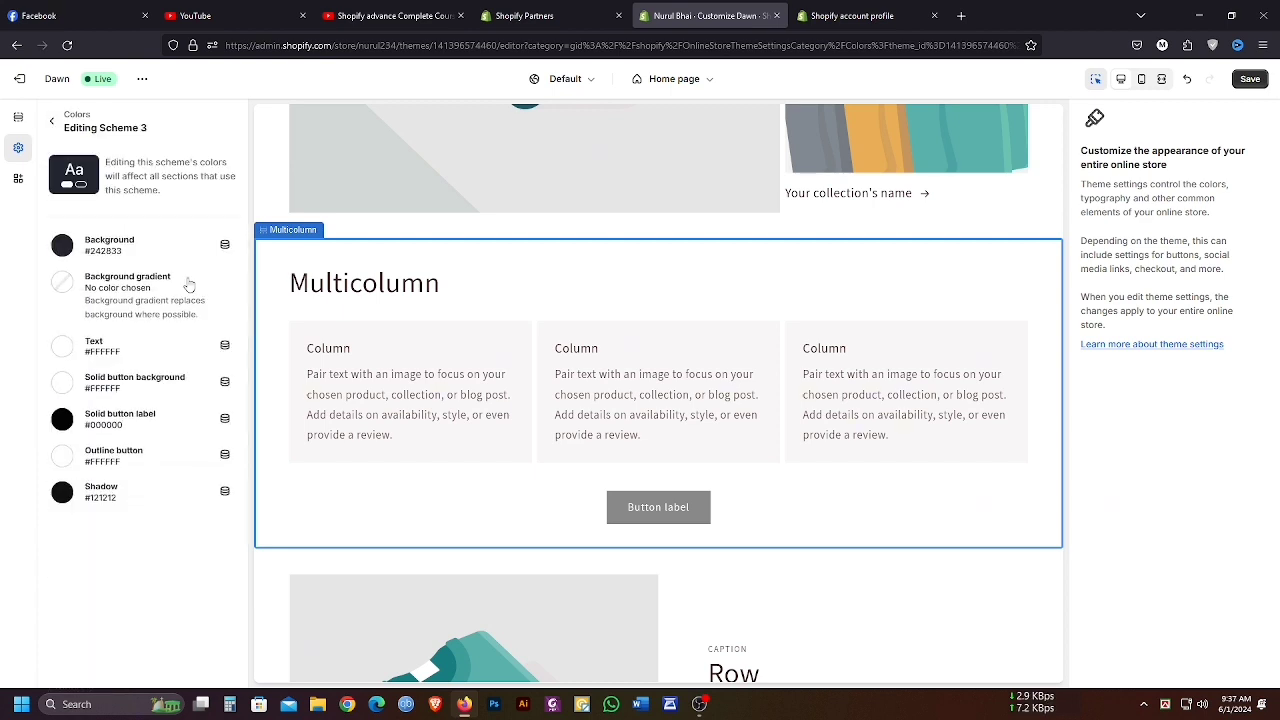
pyautogui.click(50, 122)
pyautogui.click(92, 352)
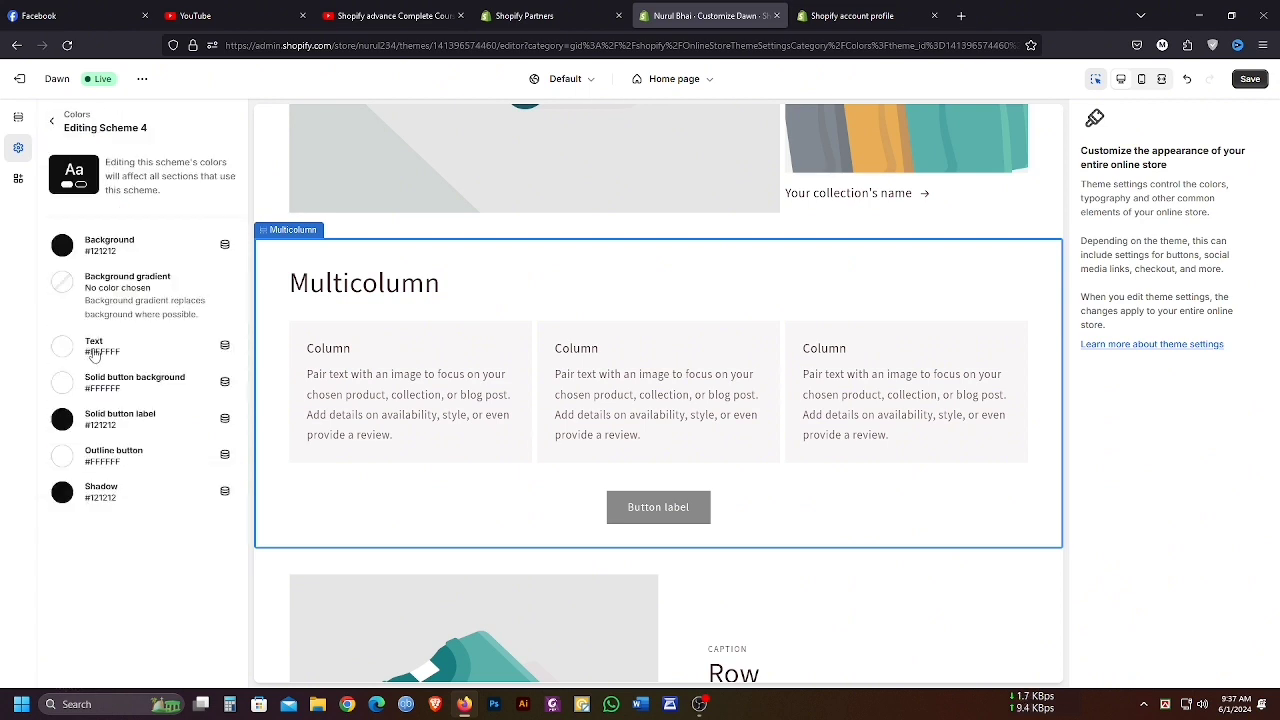
pyautogui.click(51, 122)
pyautogui.click(150, 355)
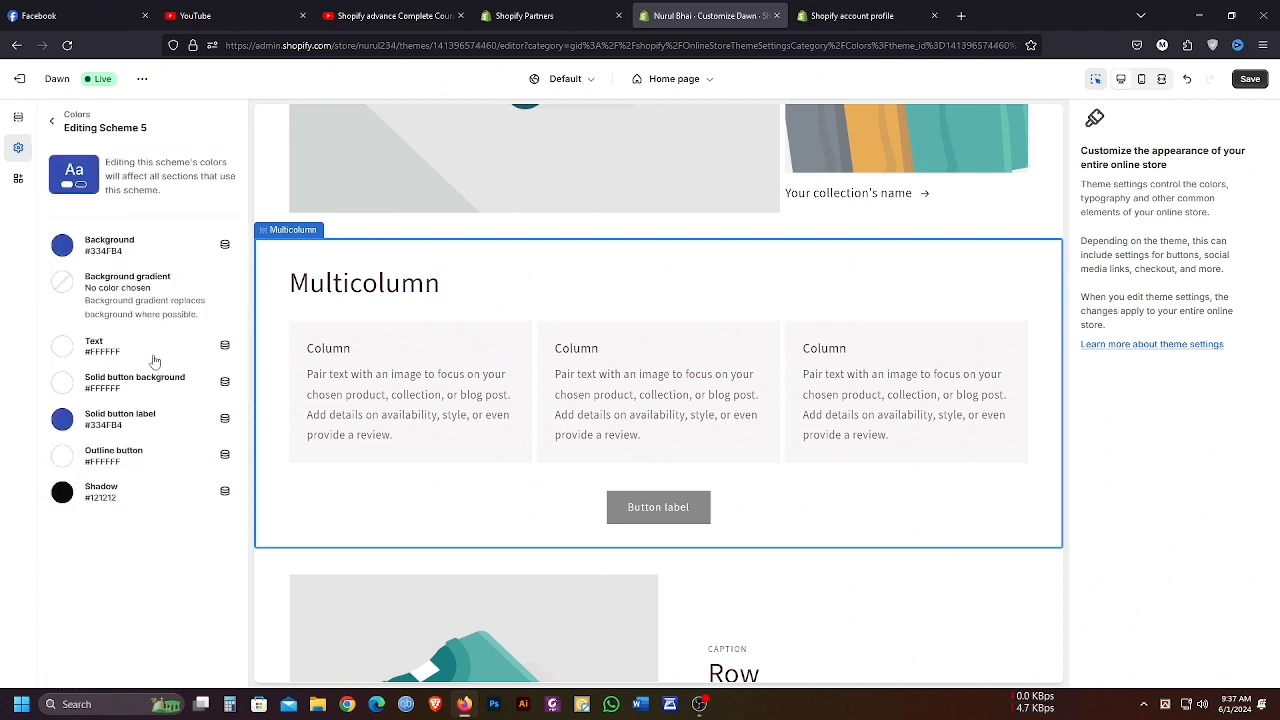
pyautogui.click(51, 121)
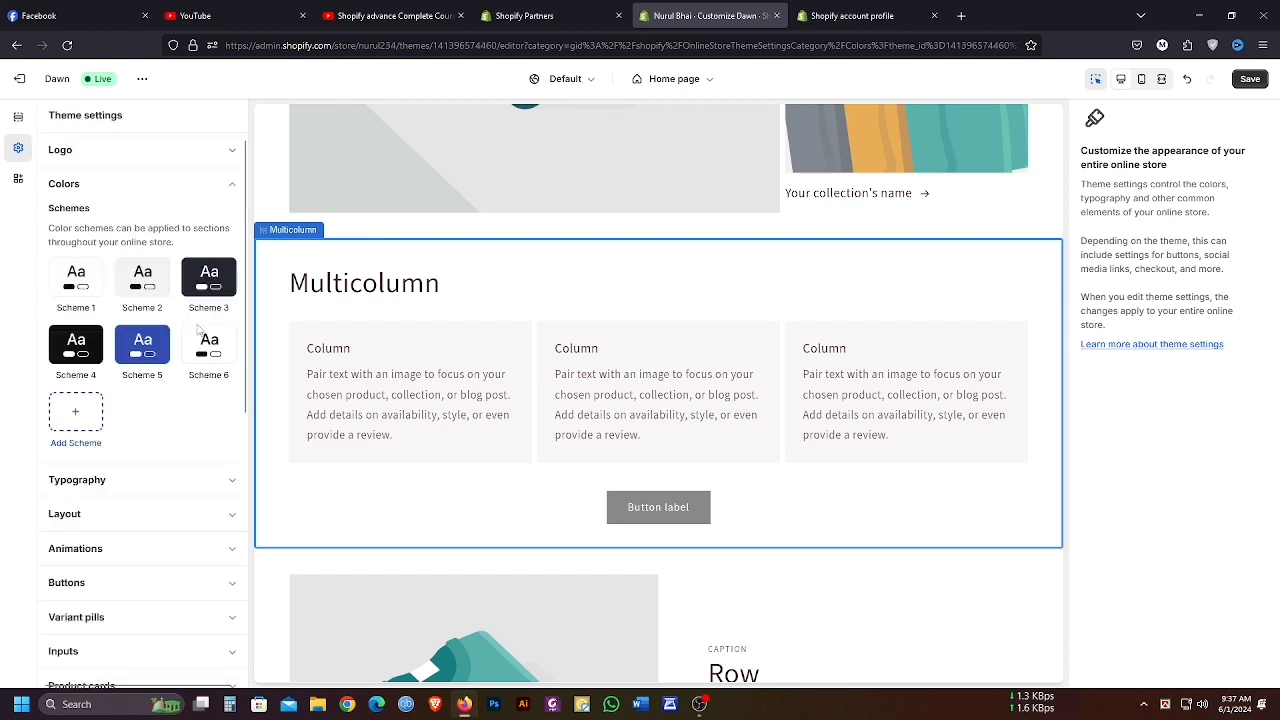
pyautogui.click(205, 344)
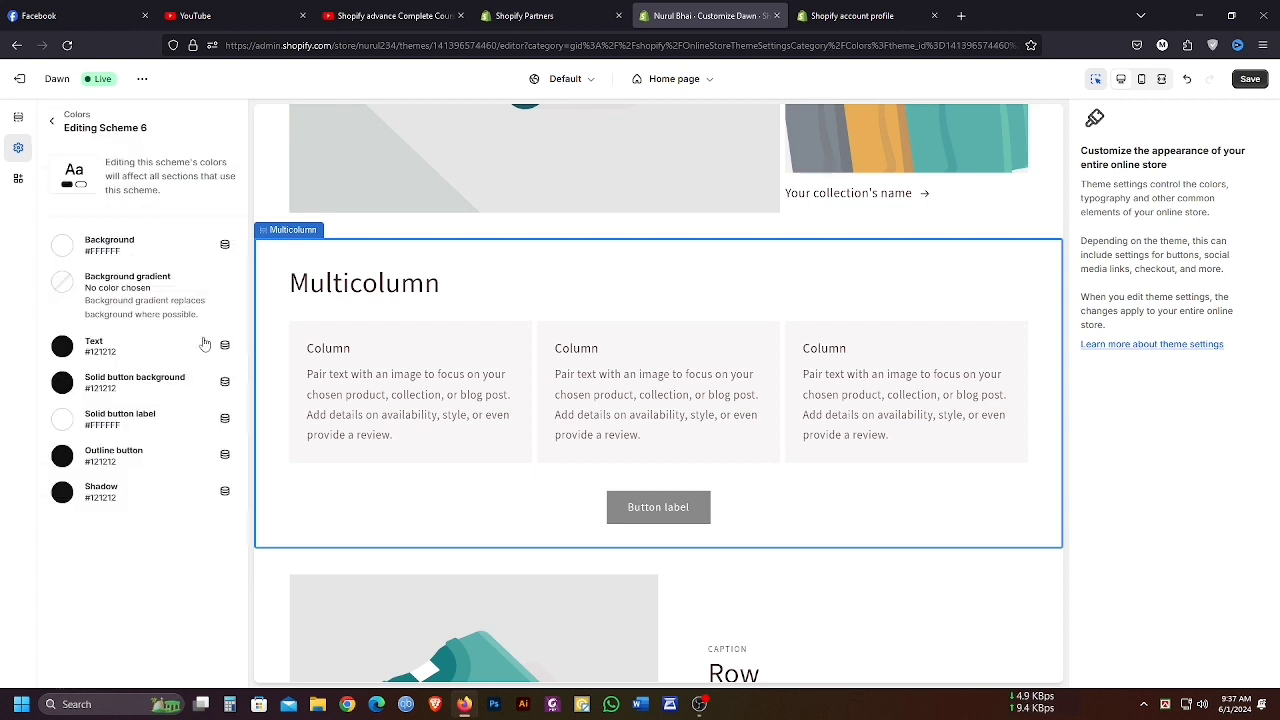
pyautogui.click(51, 122)
# Expand Typography to show heading and body fonts at 100% size scale
pyautogui.scroll(-2, 103, 417)
pyautogui.click(150, 287)
pyautogui.scroll(1, 60, 215)
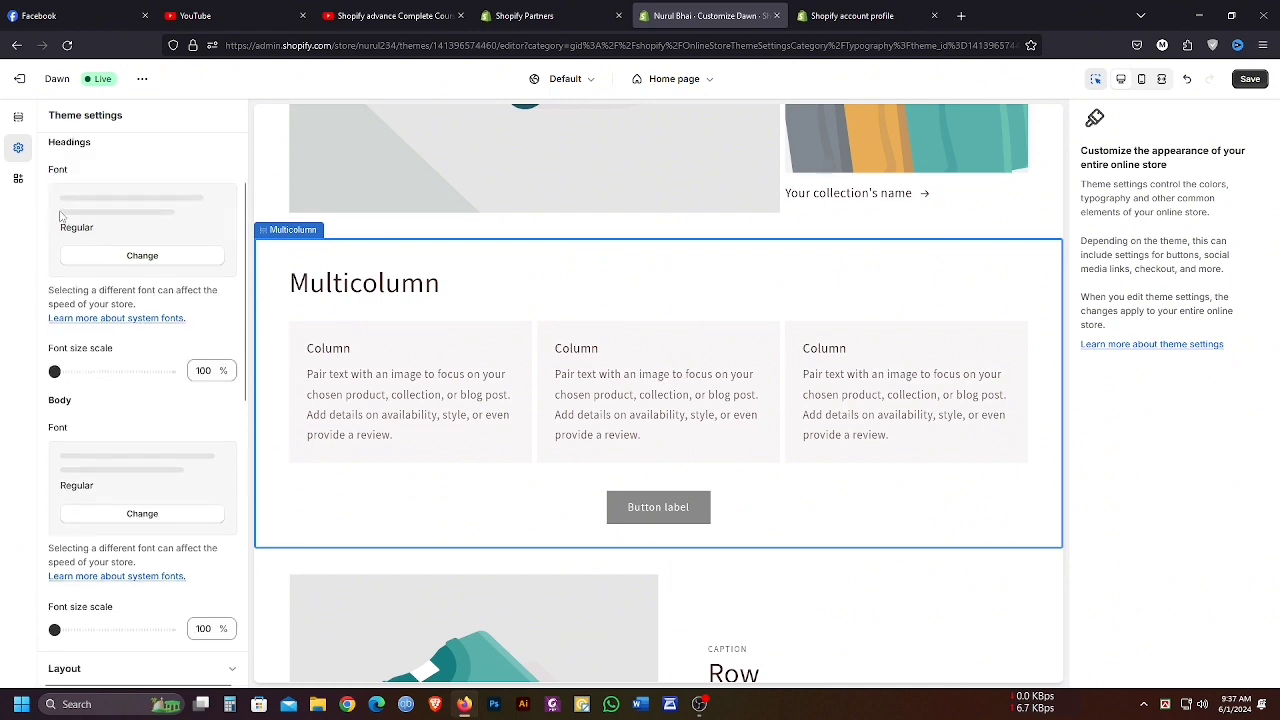
# Switch to the home page sections list and inspect the image banner's Buttons block
pyautogui.scroll(1, 60, 215)
pyautogui.click(18, 117)
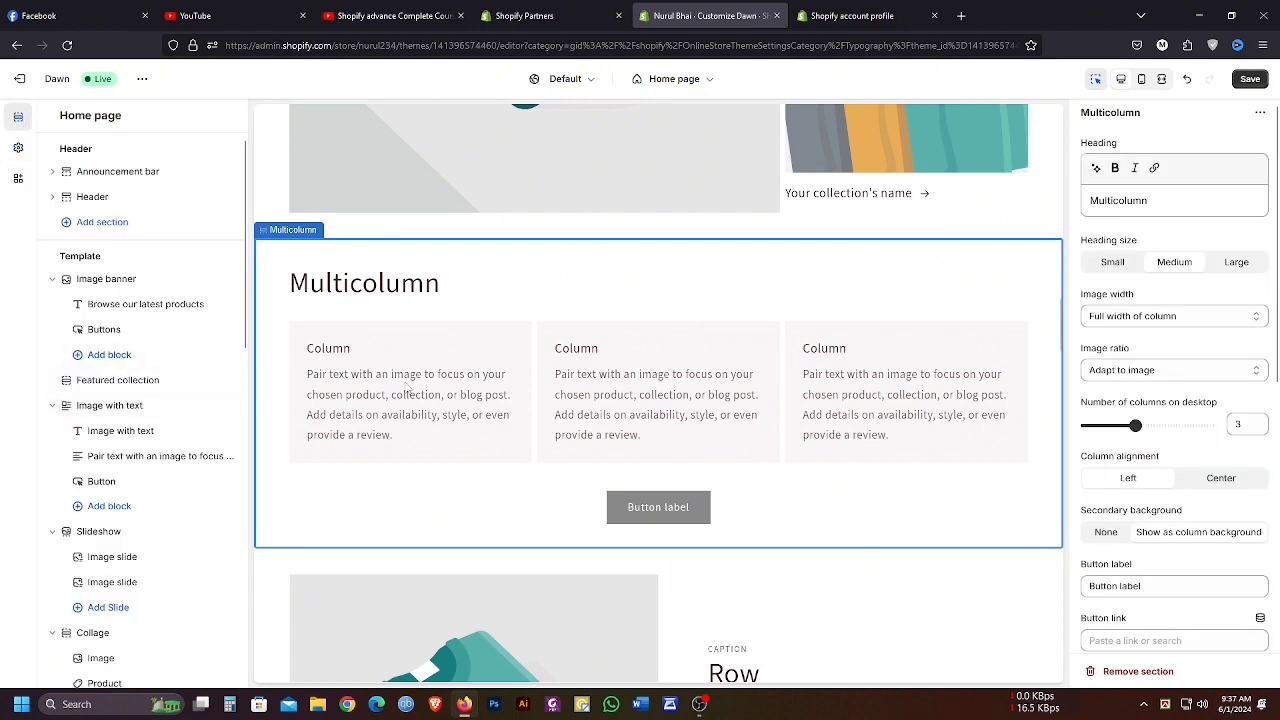
pyautogui.click(105, 330)
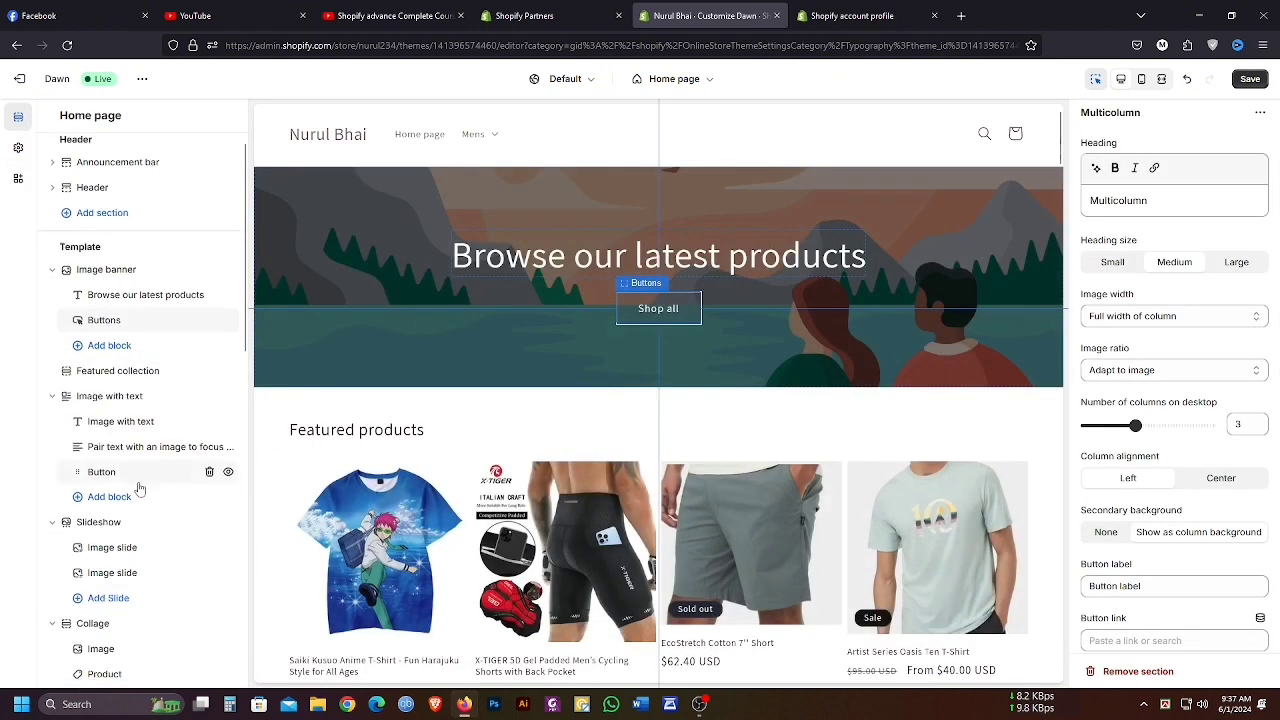
pyautogui.scroll(-8, 140, 489)
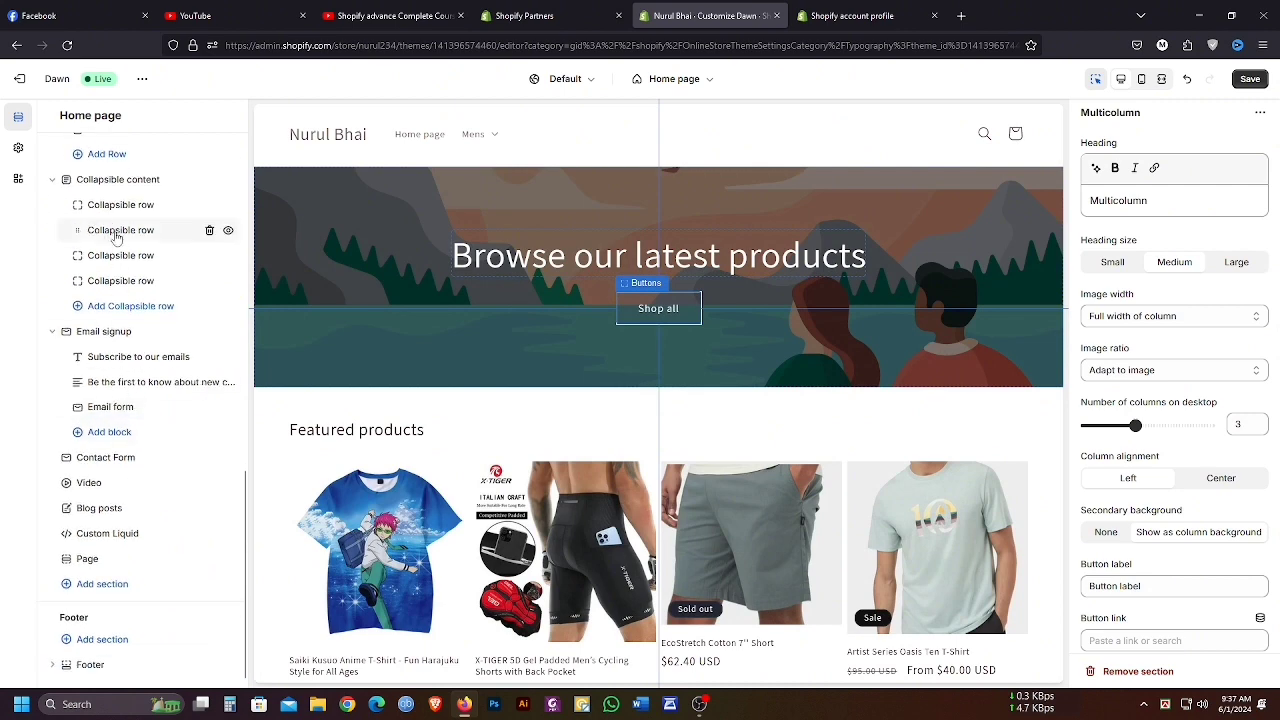
pyautogui.scroll(3, 133, 410)
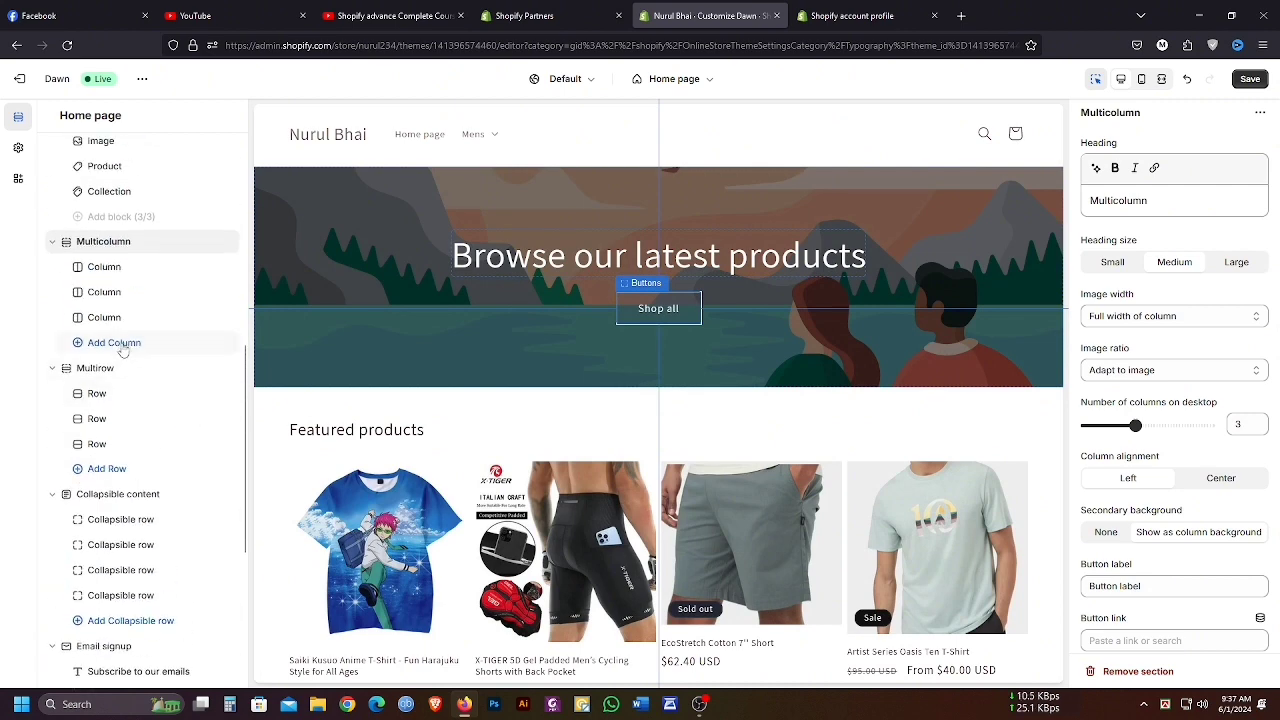
# Select the Multicolumn section and review its settings: 3 desktop columns, Adapt to image ratio
pyautogui.click(115, 268)
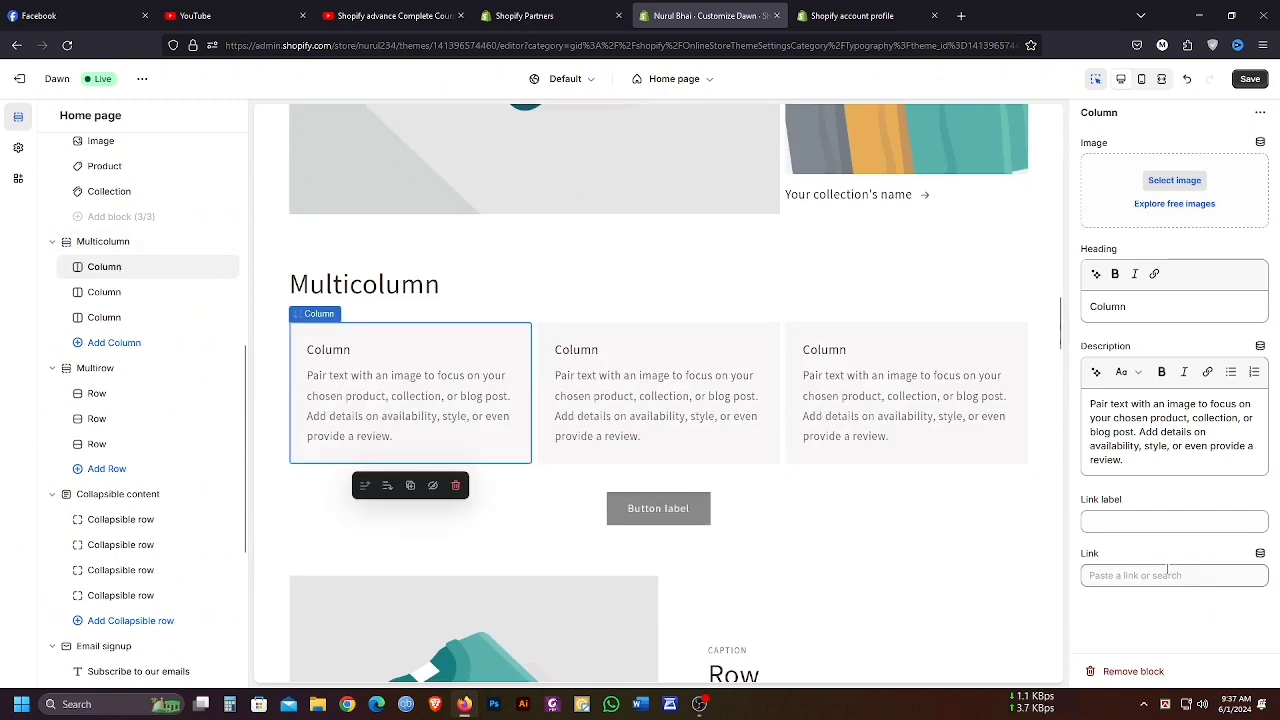
pyautogui.click(126, 243)
pyautogui.scroll(-3, 1166, 365)
pyautogui.scroll(-5, 1166, 365)
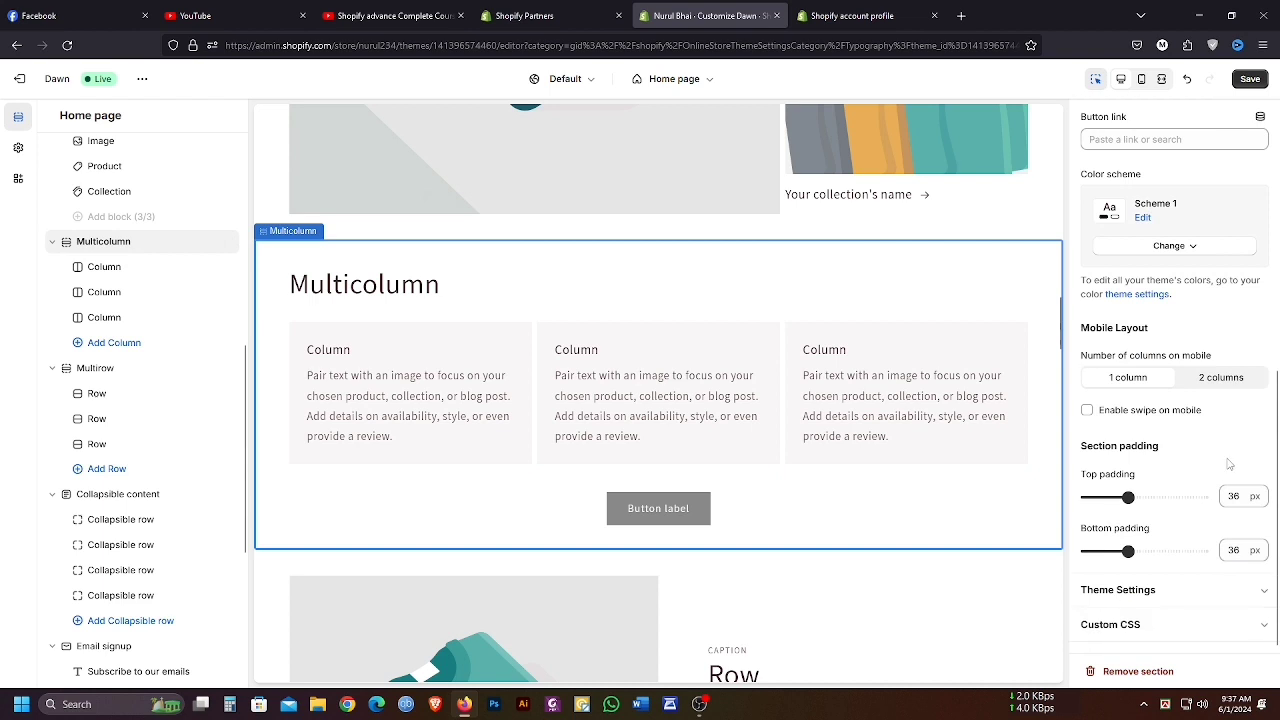
pyautogui.click(1218, 595)
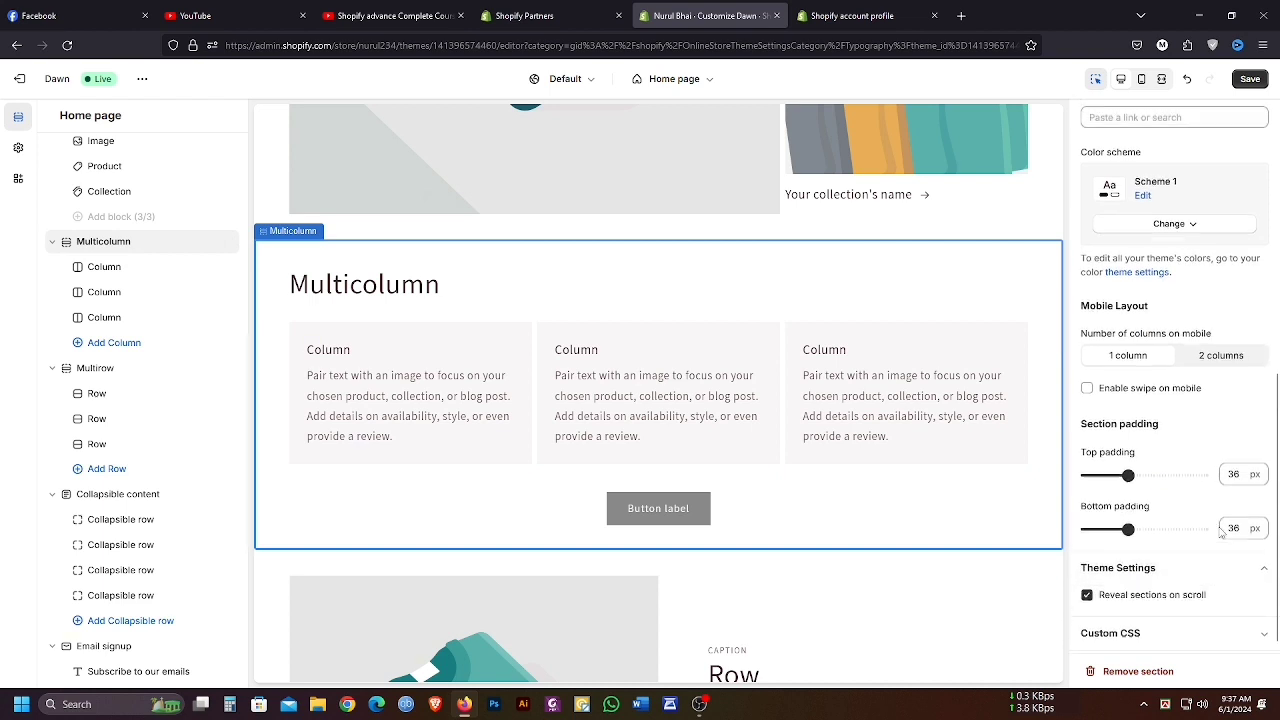
pyautogui.scroll(10, 1160, 440)
pyautogui.scroll(-5, 1158, 266)
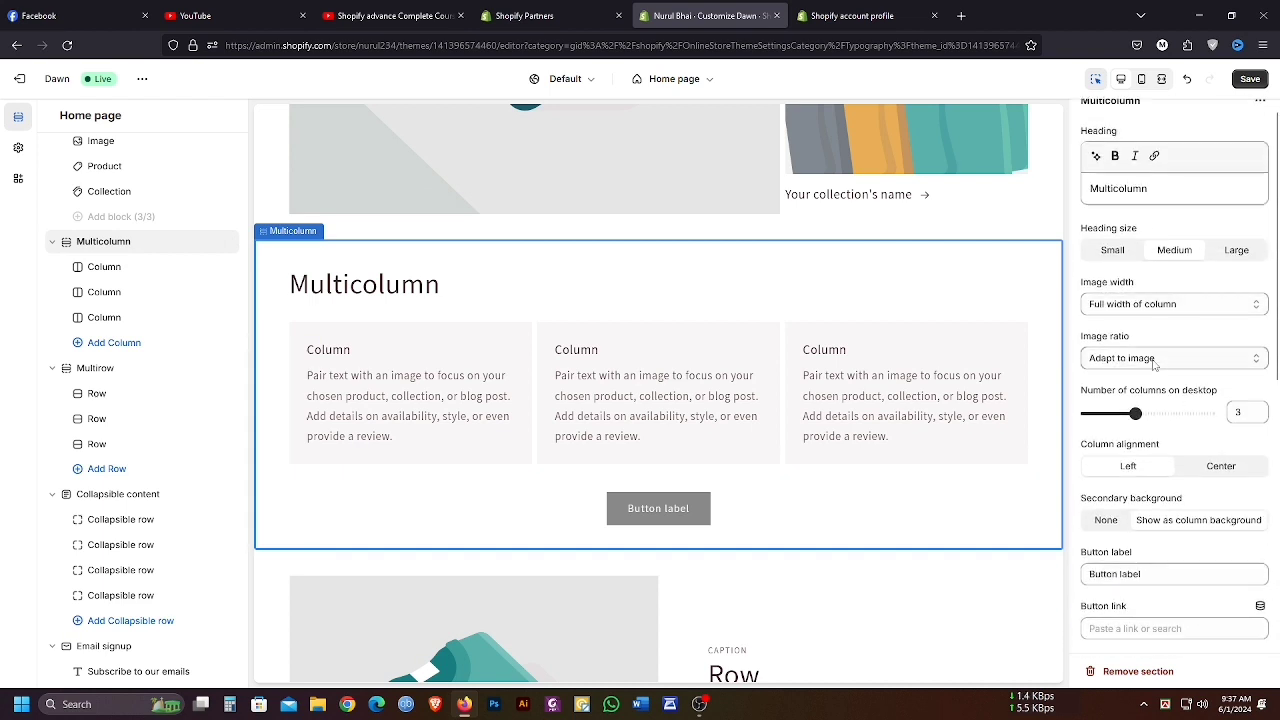
# Try colour Schemes 2, 3, 4 and 5 on the Multicolumn section
pyautogui.click(1163, 366)
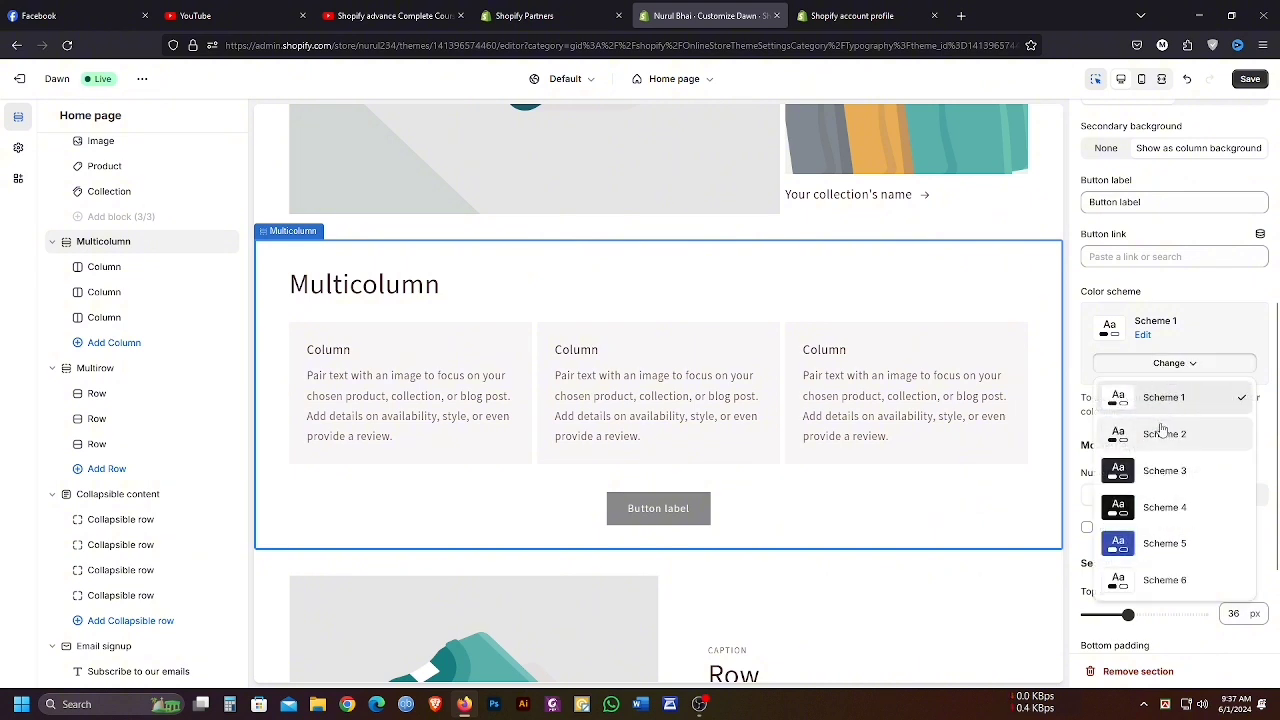
pyautogui.click(1158, 430)
pyautogui.click(1172, 363)
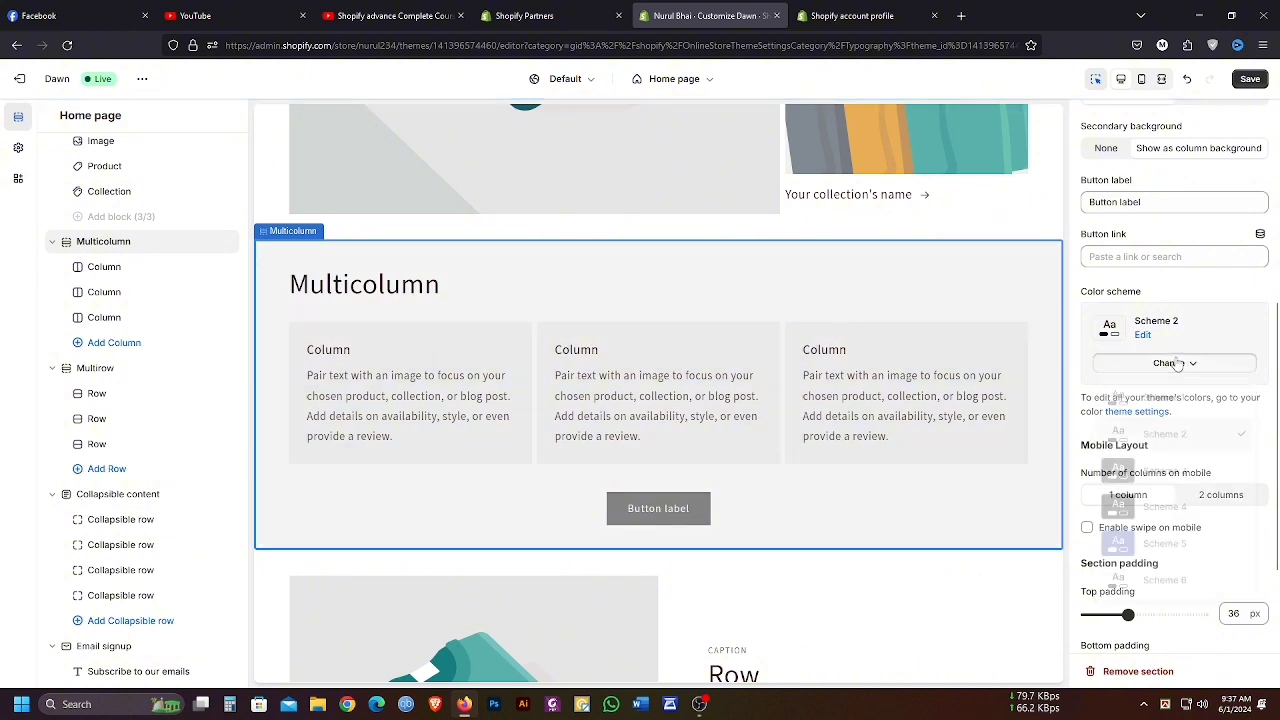
pyautogui.click(1160, 462)
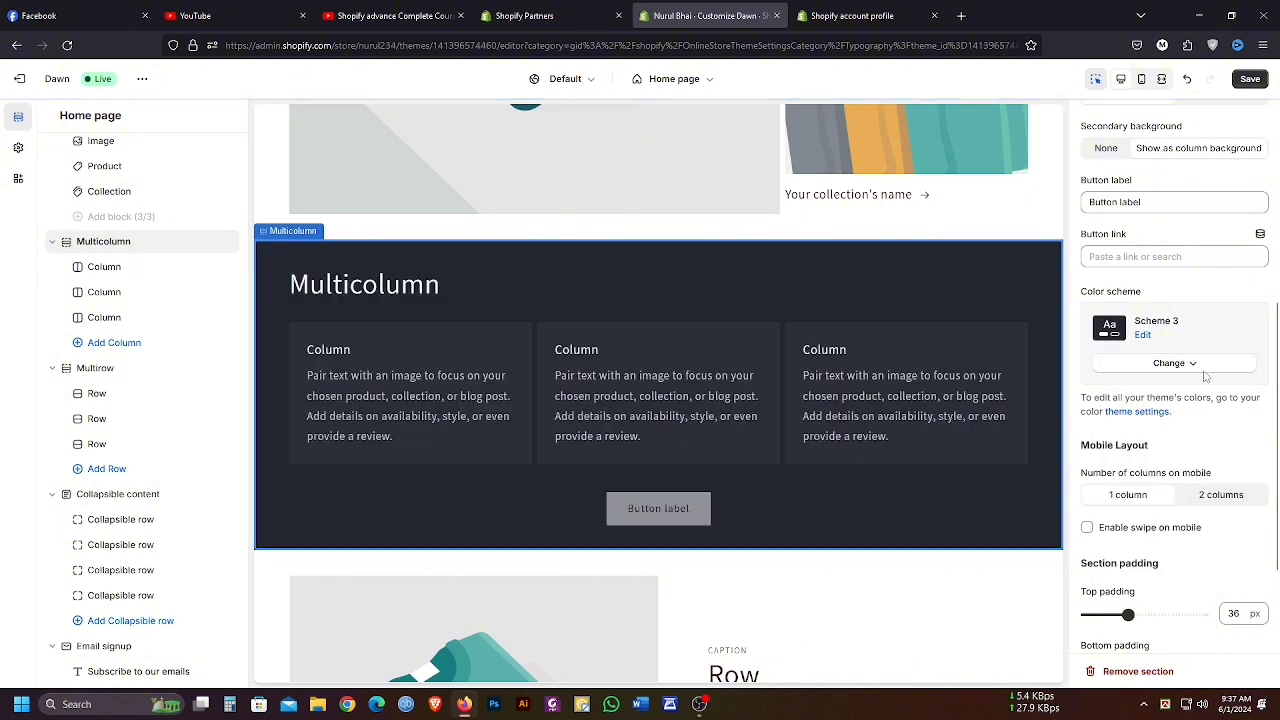
pyautogui.click(1202, 367)
pyautogui.click(1192, 503)
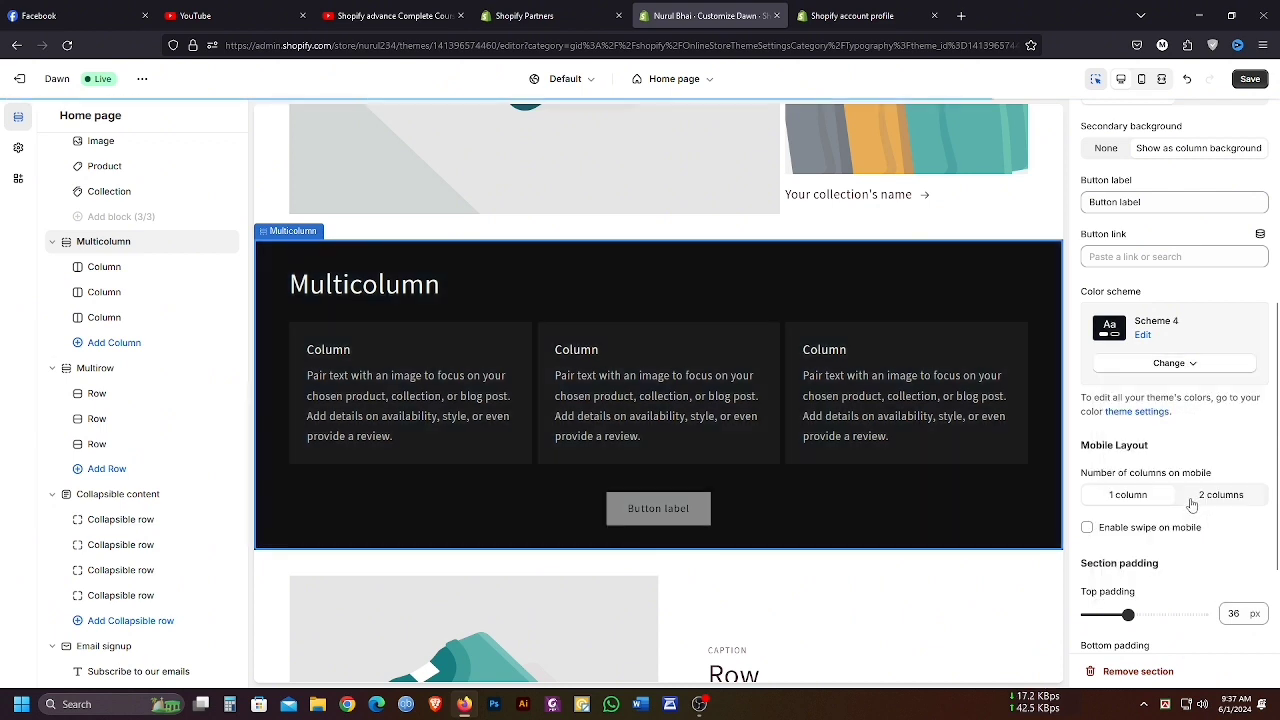
pyautogui.click(1212, 368)
pyautogui.click(1186, 548)
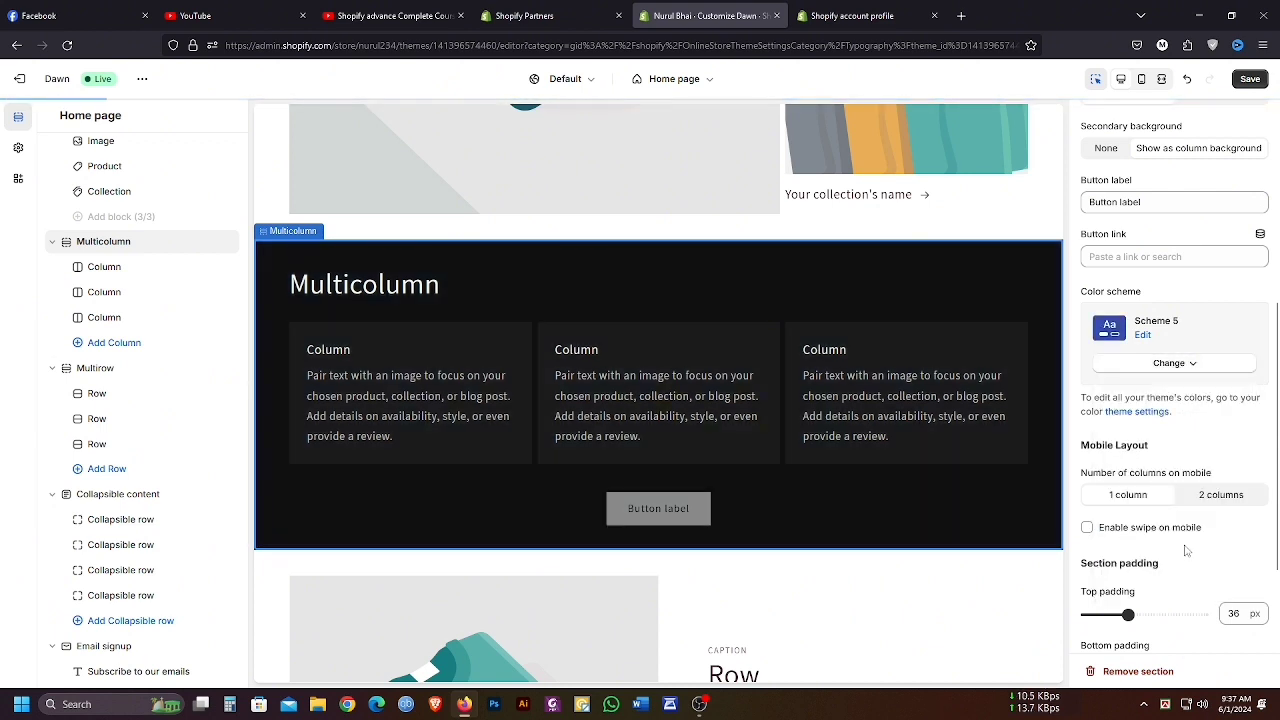
# Keep one column on mobile, settle on Scheme 6, and reopen Theme settings
pyautogui.click(1220, 494)
pyautogui.click(1155, 492)
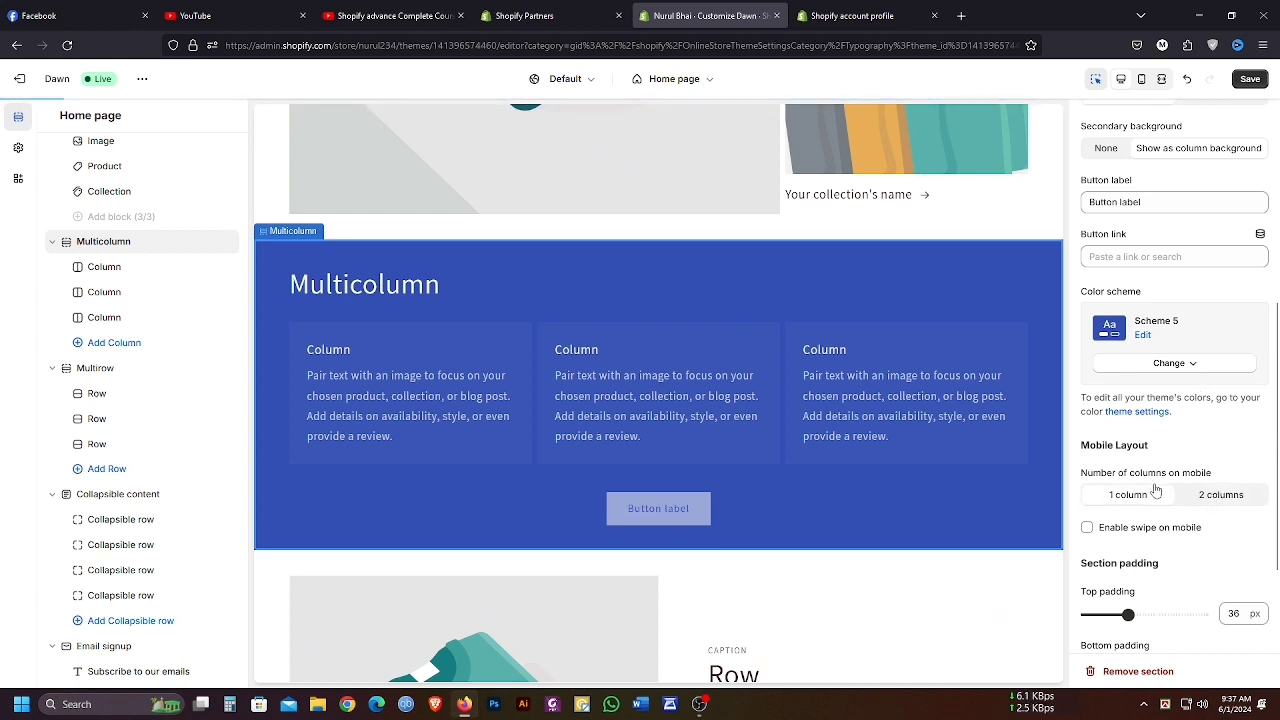
pyautogui.click(1175, 363)
pyautogui.click(1156, 570)
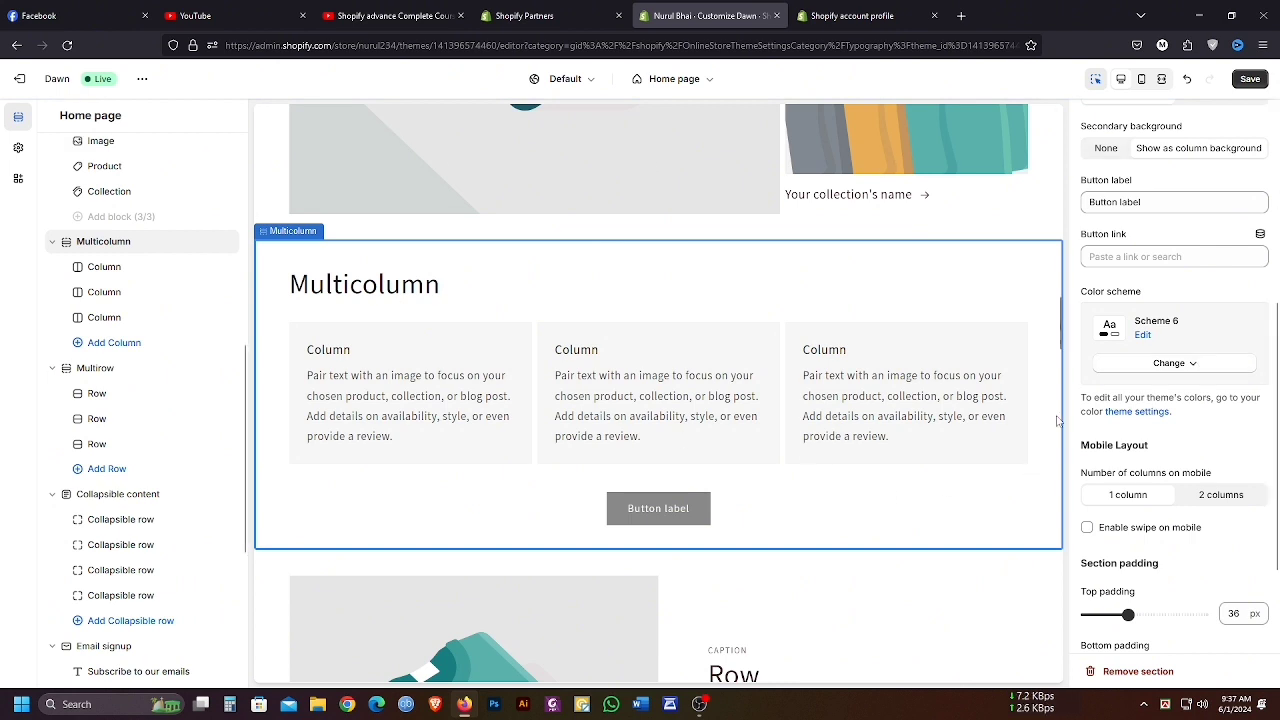
pyautogui.click(18, 148)
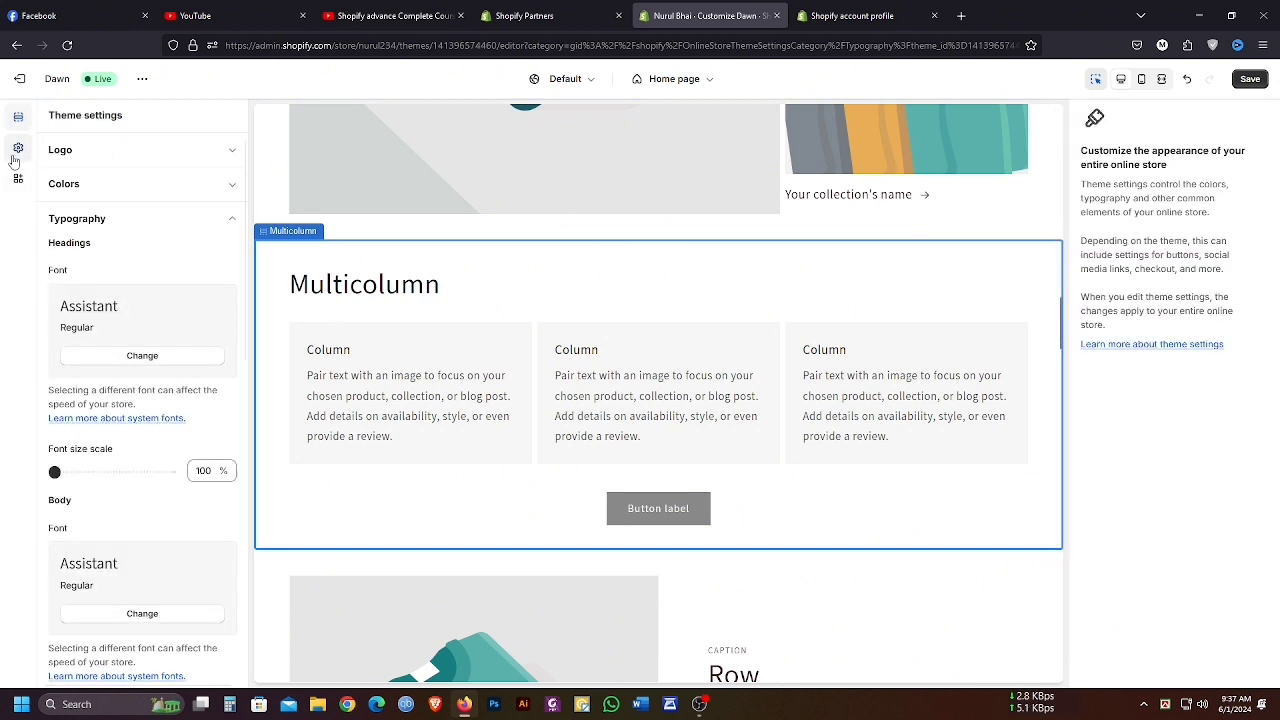
# Open and close the heading font picker, then re-expand the Typography settings
pyautogui.click(143, 358)
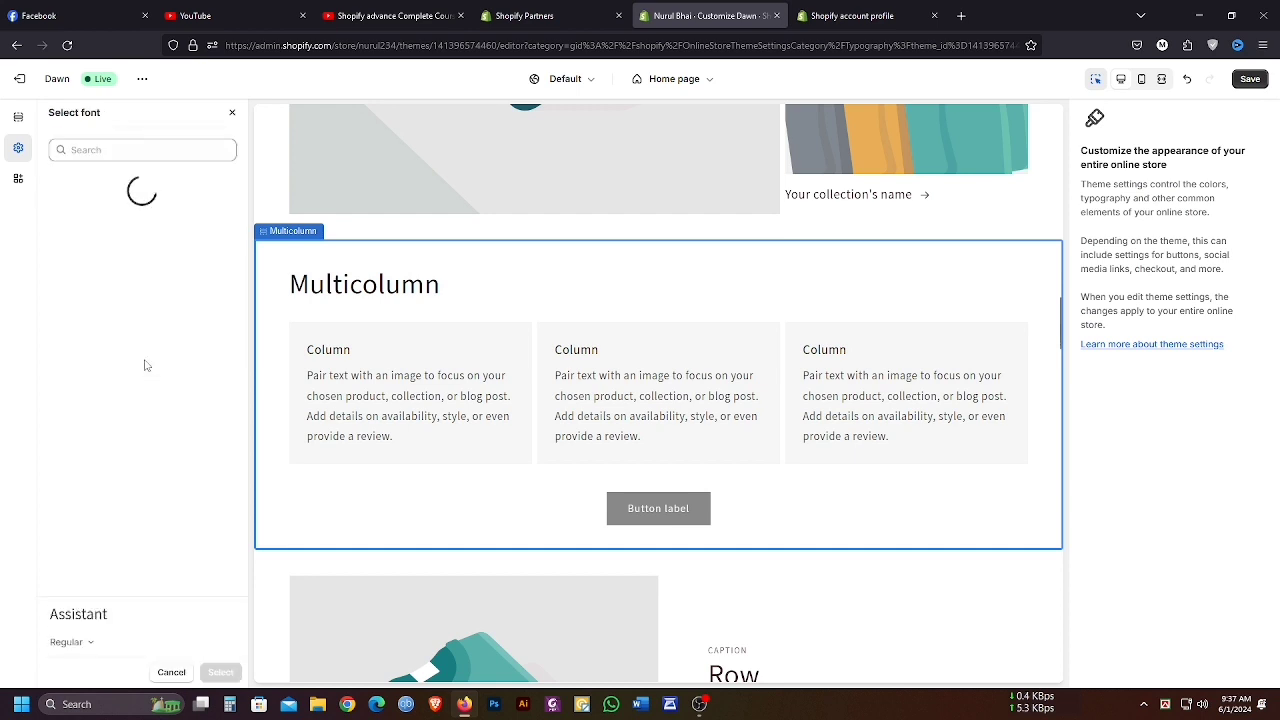
pyautogui.click(231, 114)
pyautogui.click(222, 218)
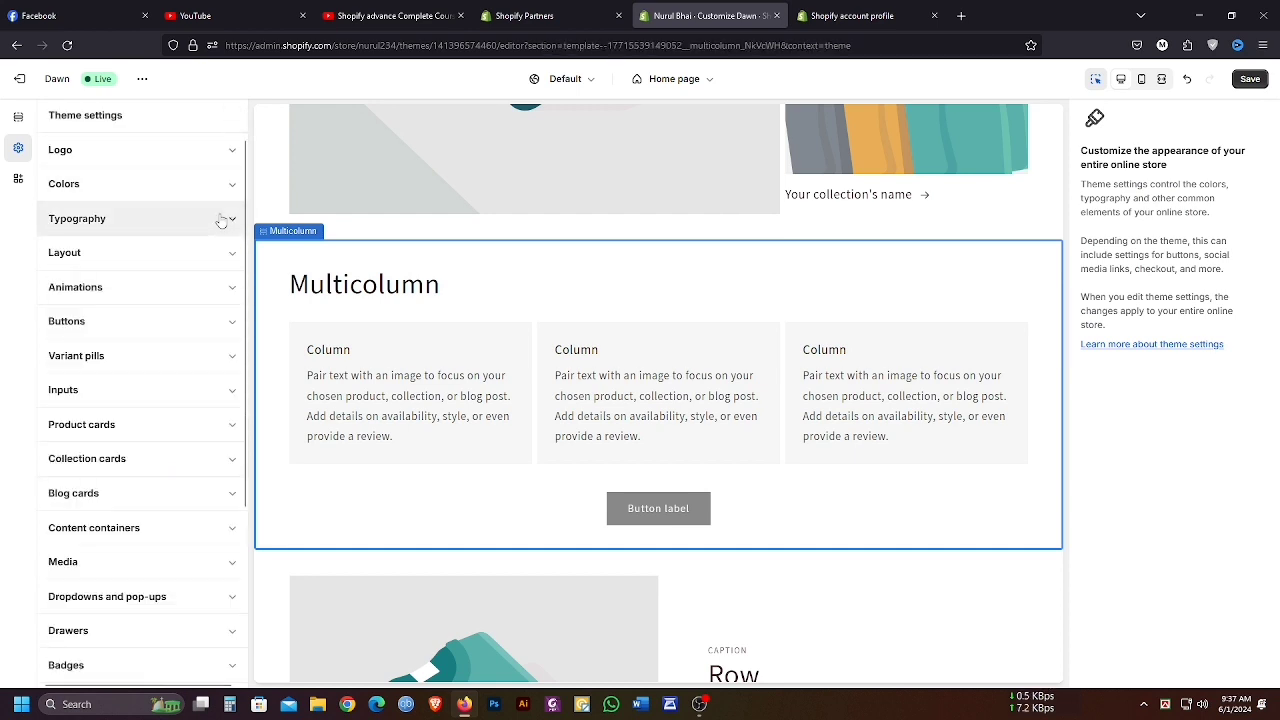
pyautogui.click(222, 218)
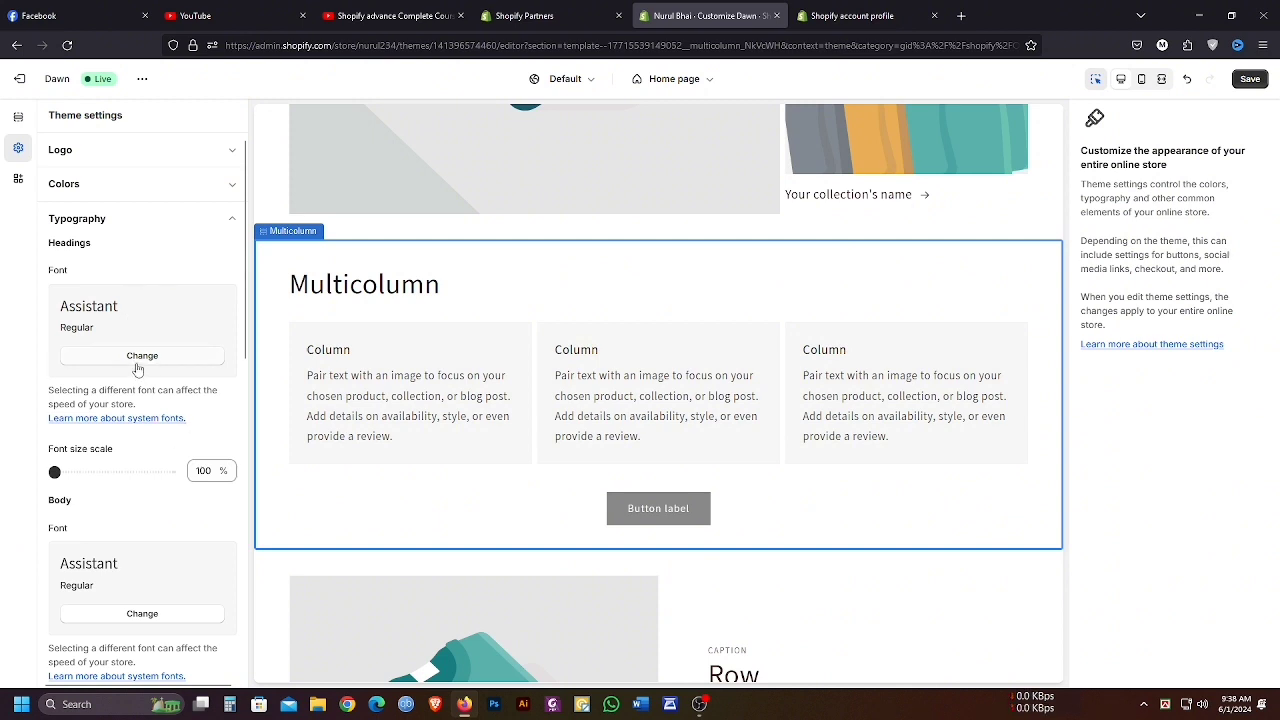
pyautogui.moveTo(87, 287); pyautogui.dragTo(53, 283)
pyautogui.click(37, 313)
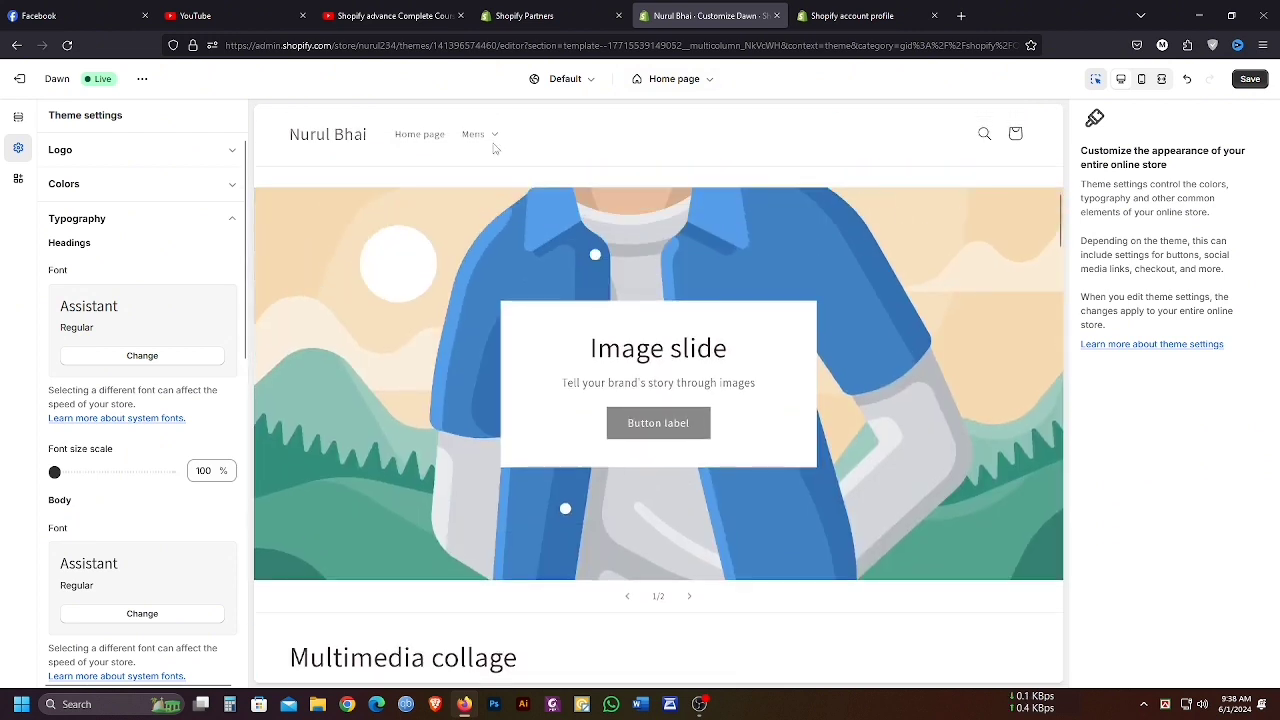
# Preview Abril Fatface, Beefcakes, Bitter and Bodoni Poster Black as heading fonts
pyautogui.click(180, 356)
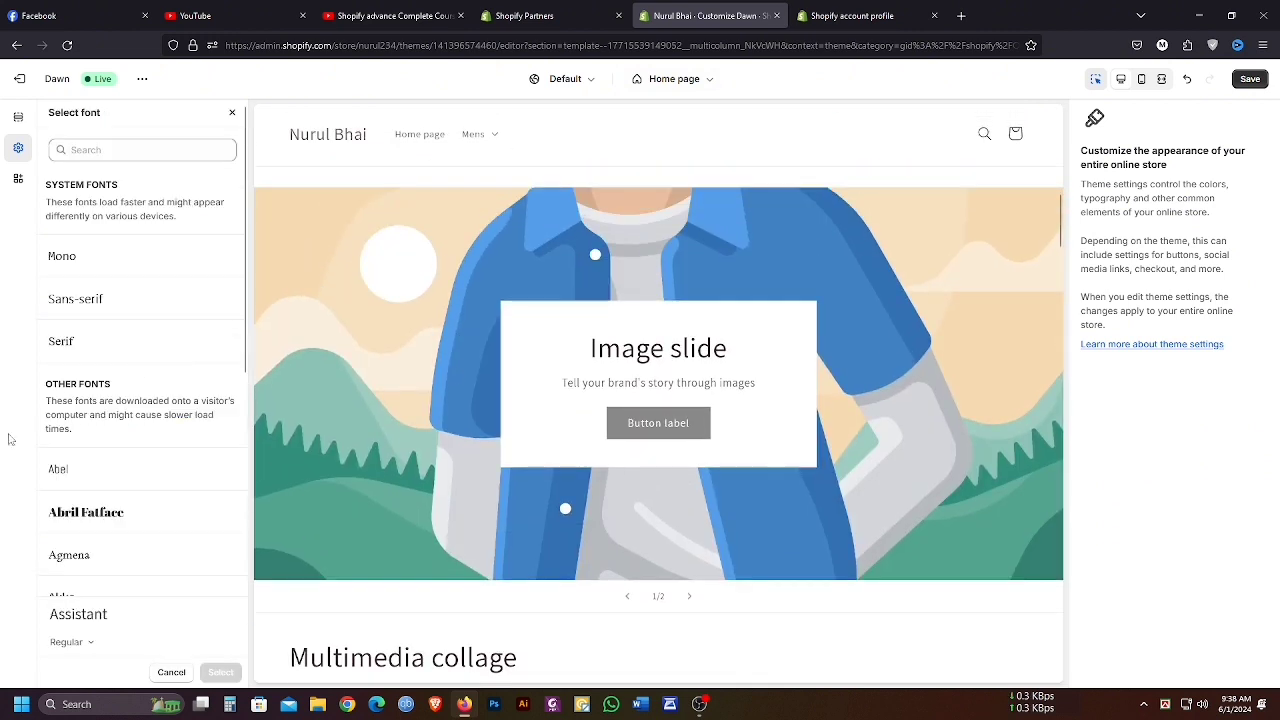
pyautogui.scroll(-2, 95, 457)
pyautogui.click(115, 397)
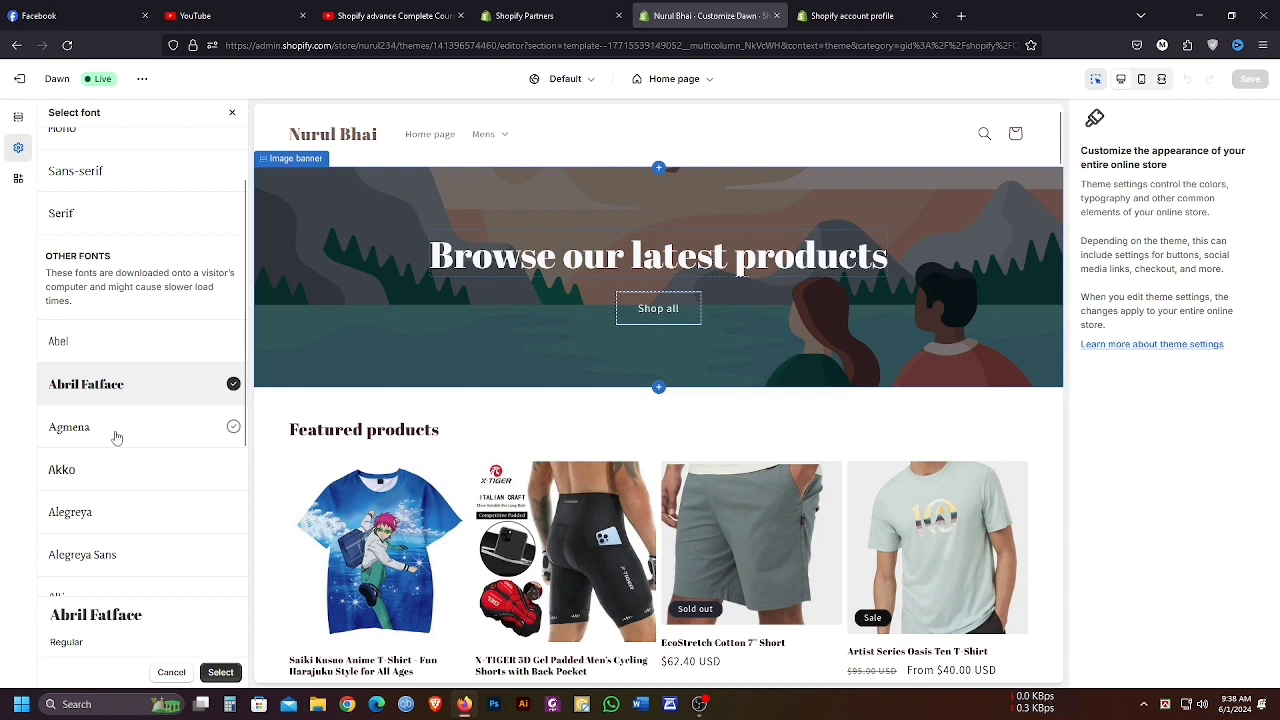
pyautogui.scroll(-5, 94, 454)
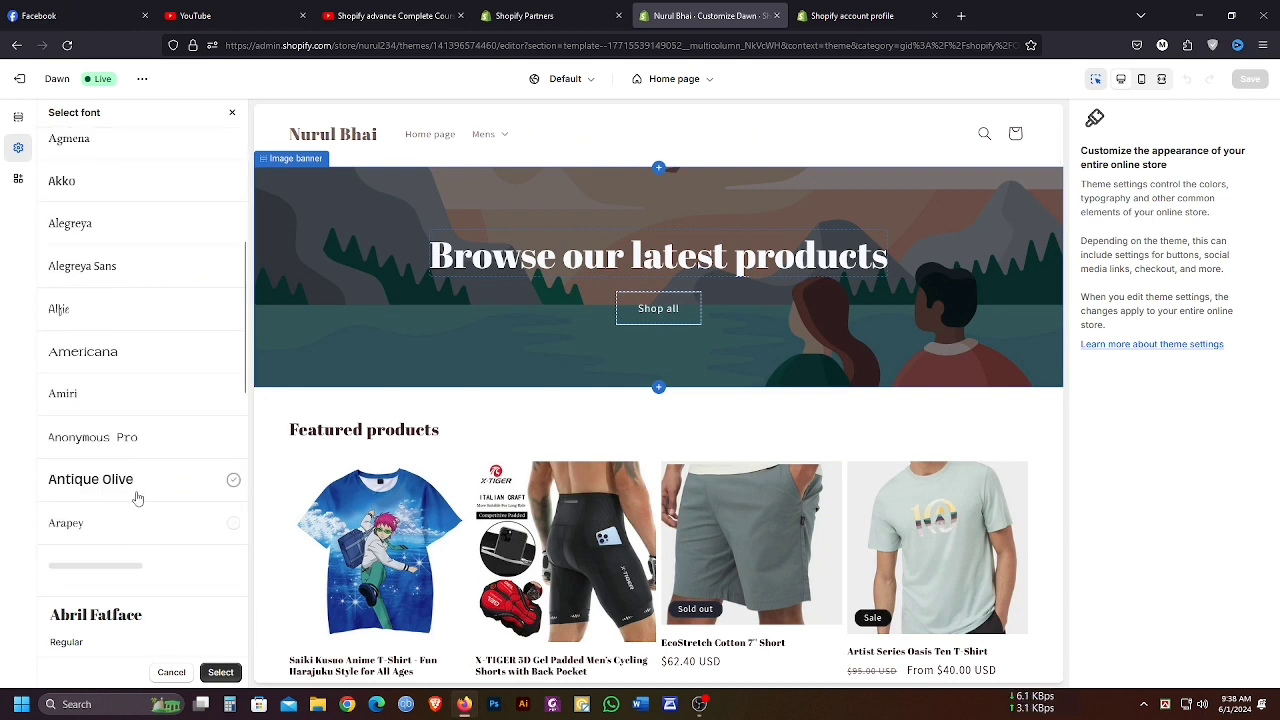
pyautogui.scroll(-5, 133, 494)
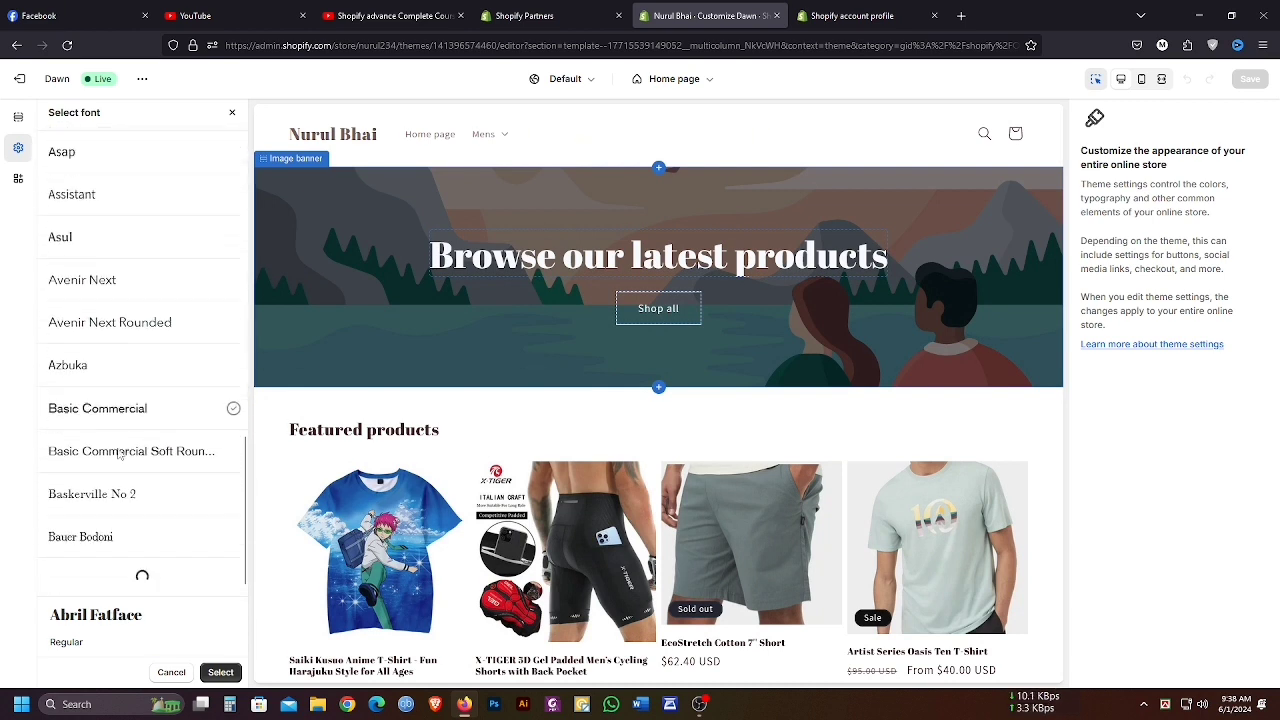
pyautogui.scroll(-5, 118, 456)
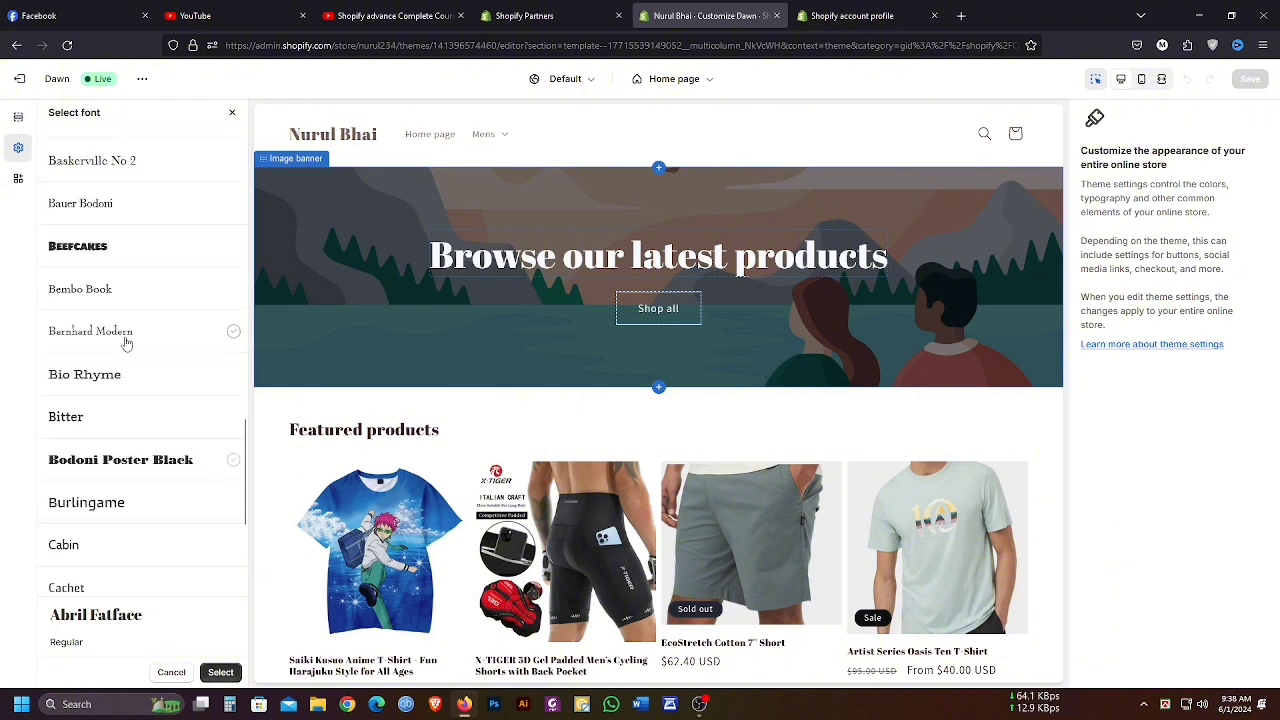
pyautogui.click(110, 256)
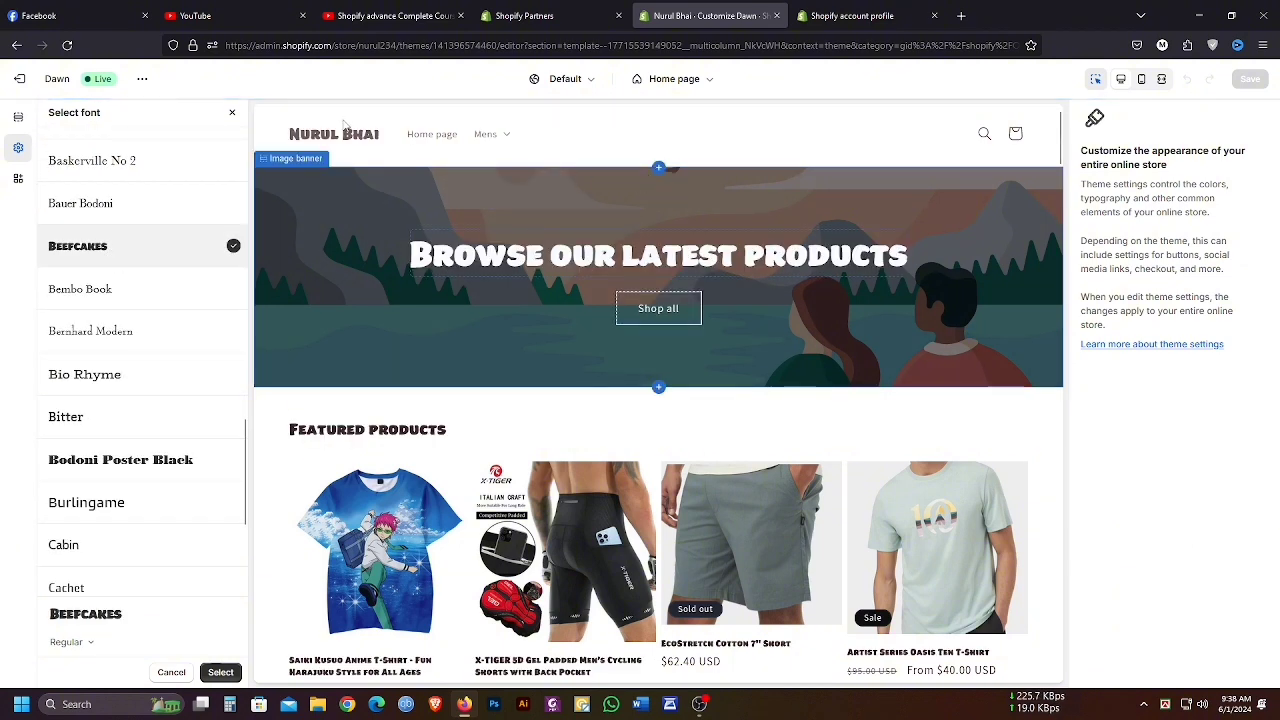
pyautogui.click(152, 430)
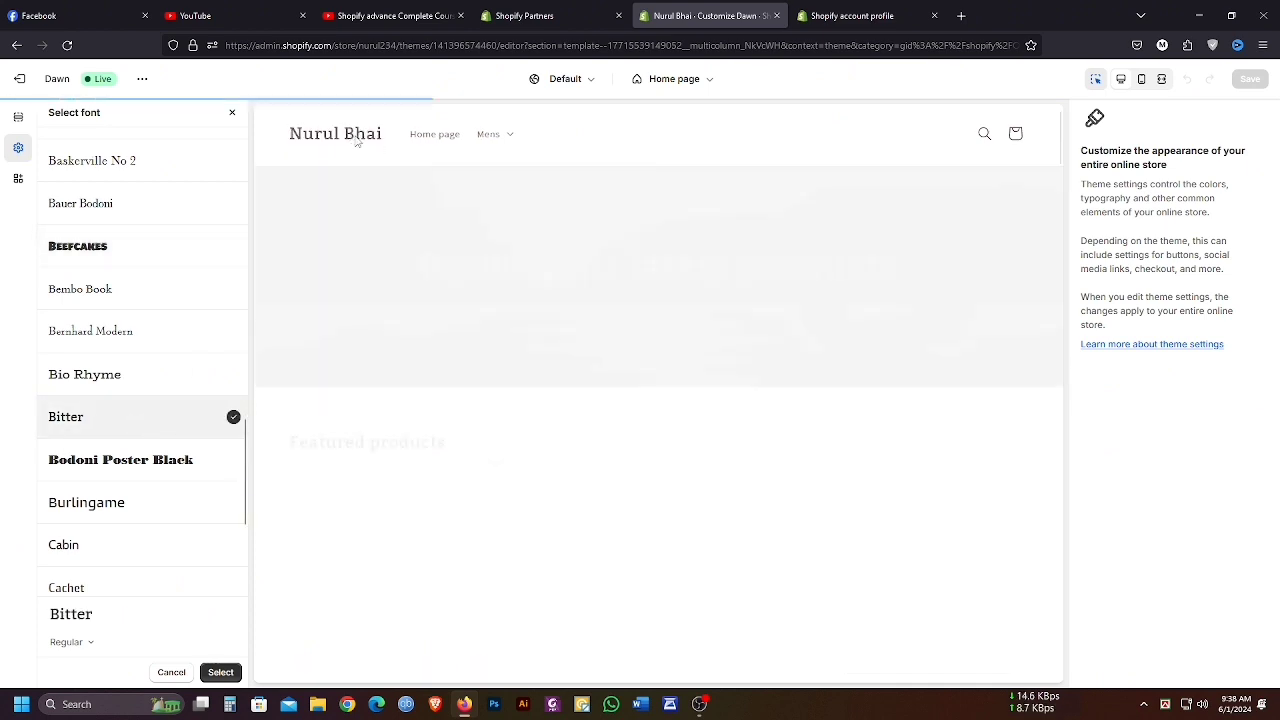
pyautogui.scroll(-1, 446, 430)
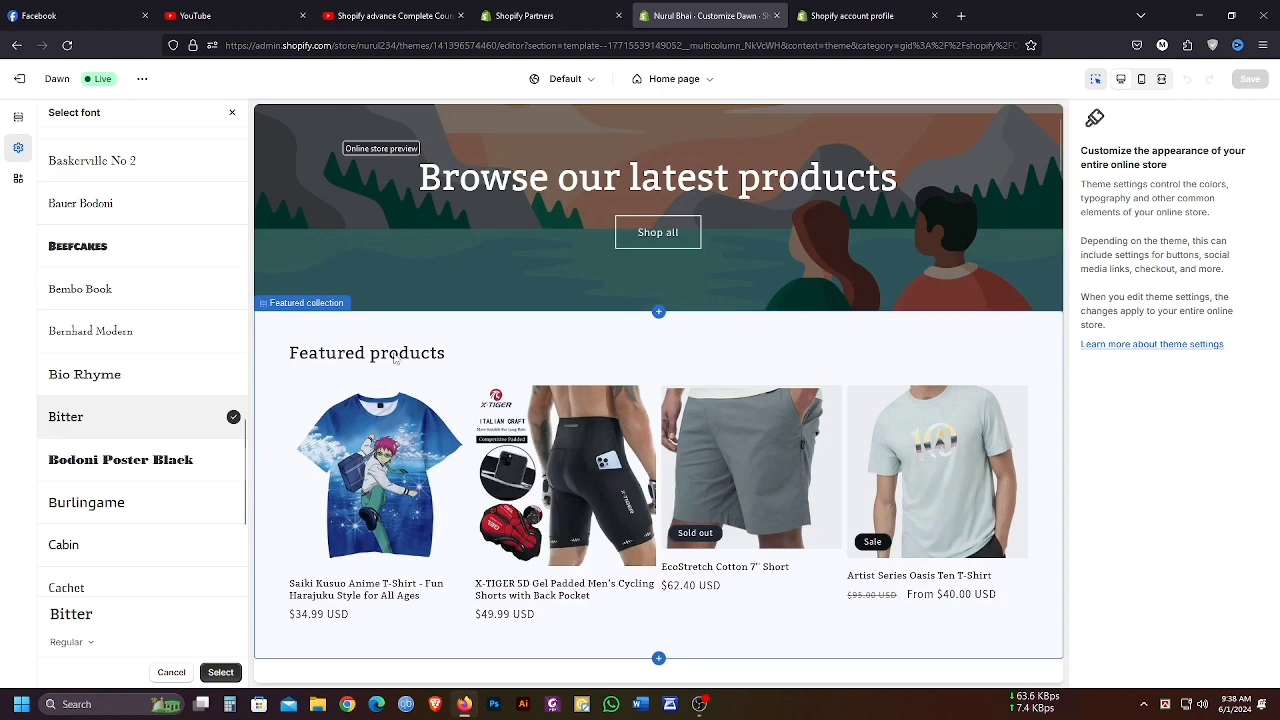
pyautogui.scroll(-4, 400, 364)
pyautogui.scroll(-3, 952, 293)
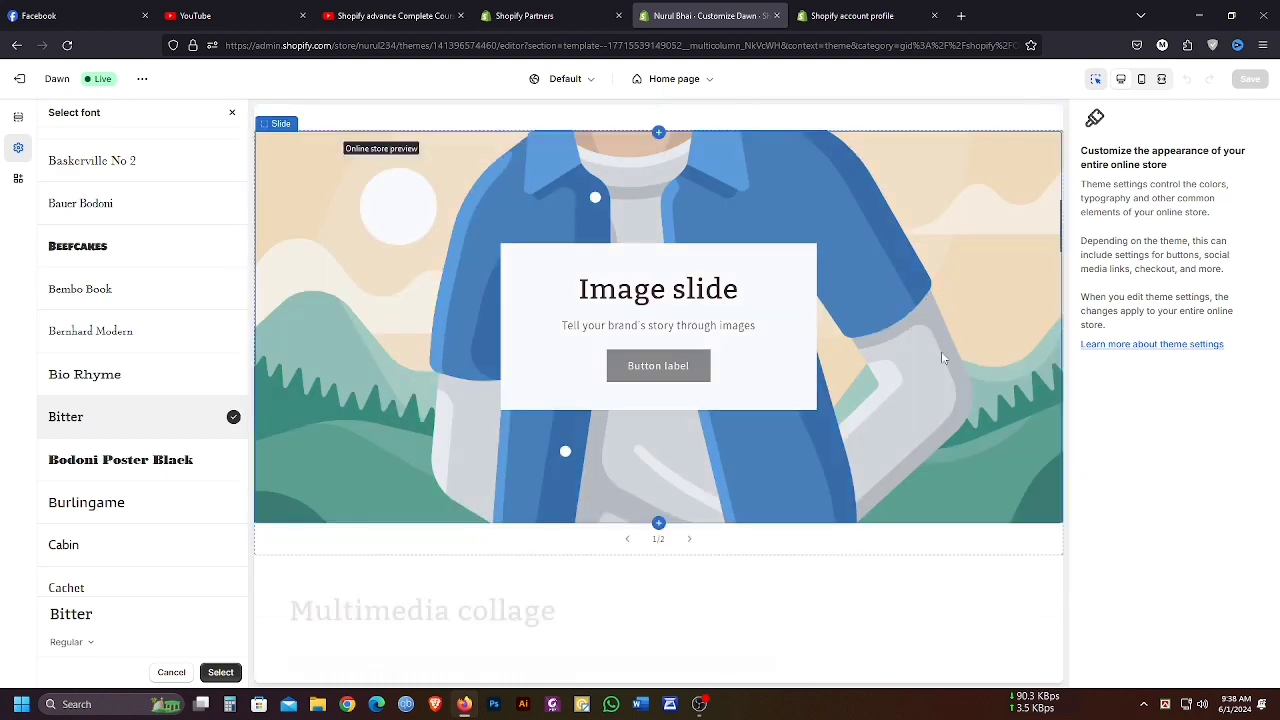
pyautogui.scroll(-3, 150, 470)
pyautogui.click(120, 179)
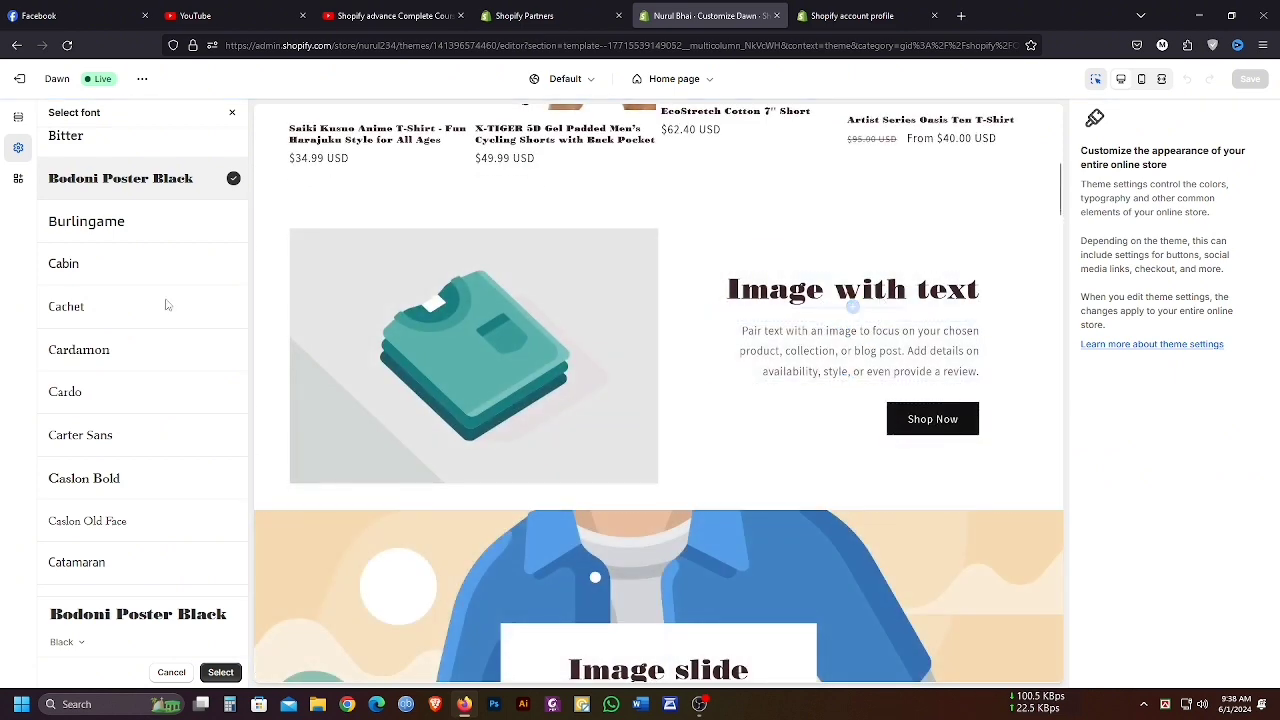
# Try Futura Black and Inknut Antiqua, then select ITC Modern No 216 Medium for headings
pyautogui.scroll(-5, 130, 400)
pyautogui.scroll(-4, 94, 440)
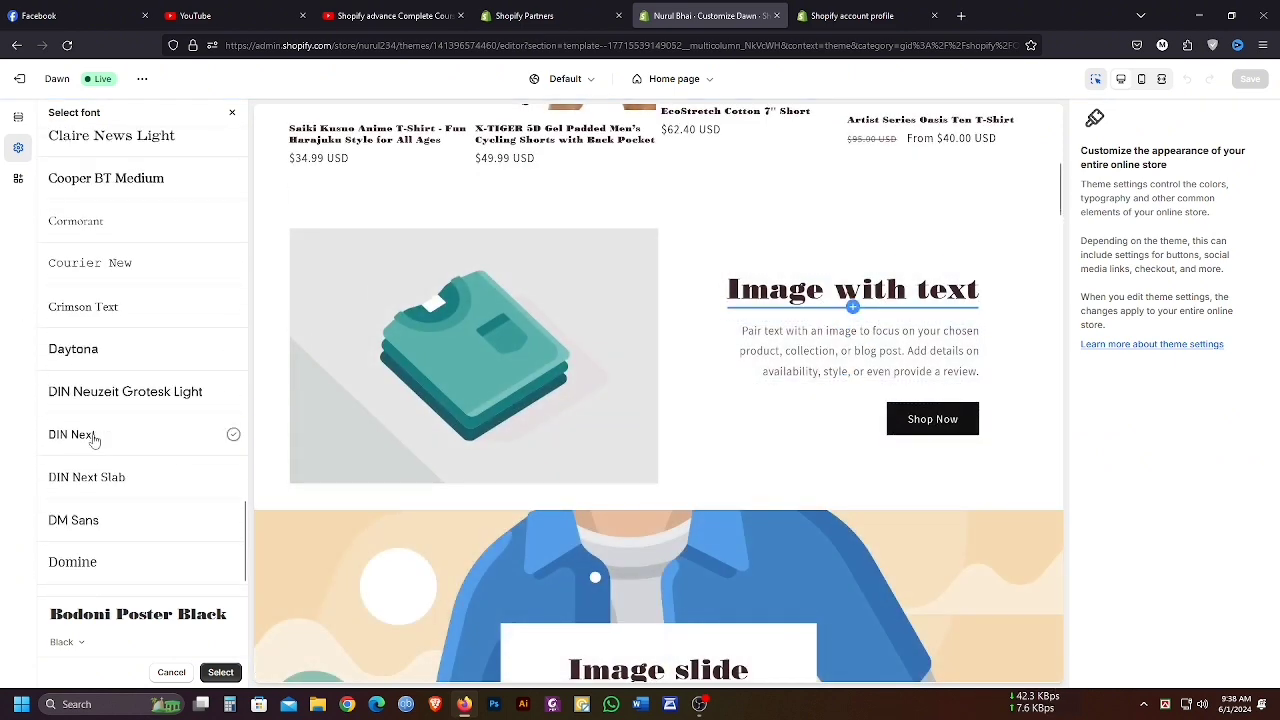
pyautogui.scroll(-5, 127, 385)
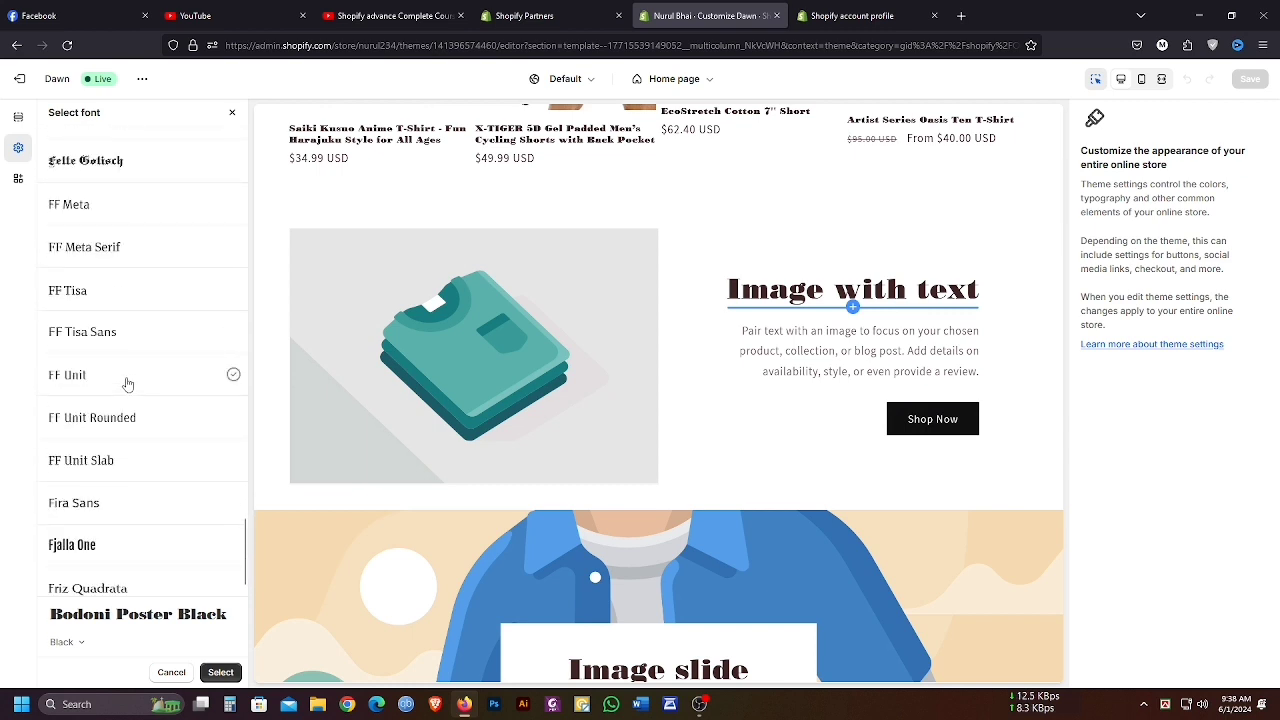
pyautogui.scroll(-4, 118, 290)
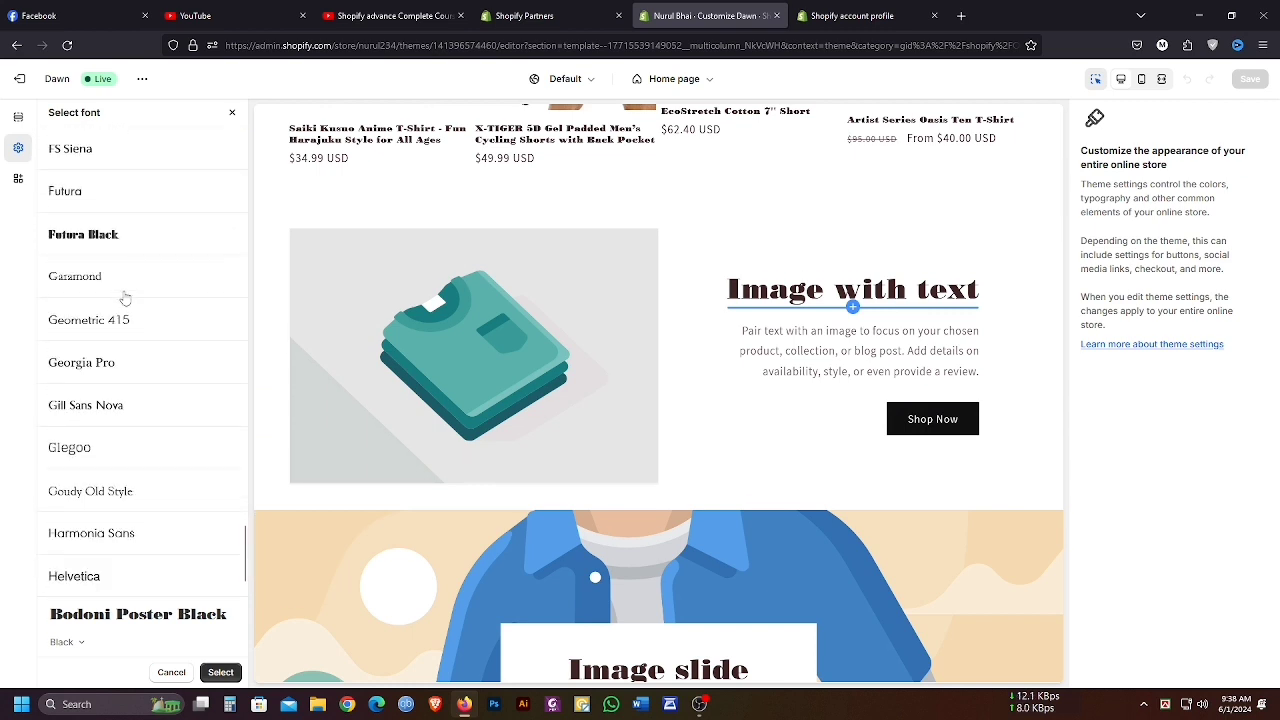
pyautogui.click(114, 206)
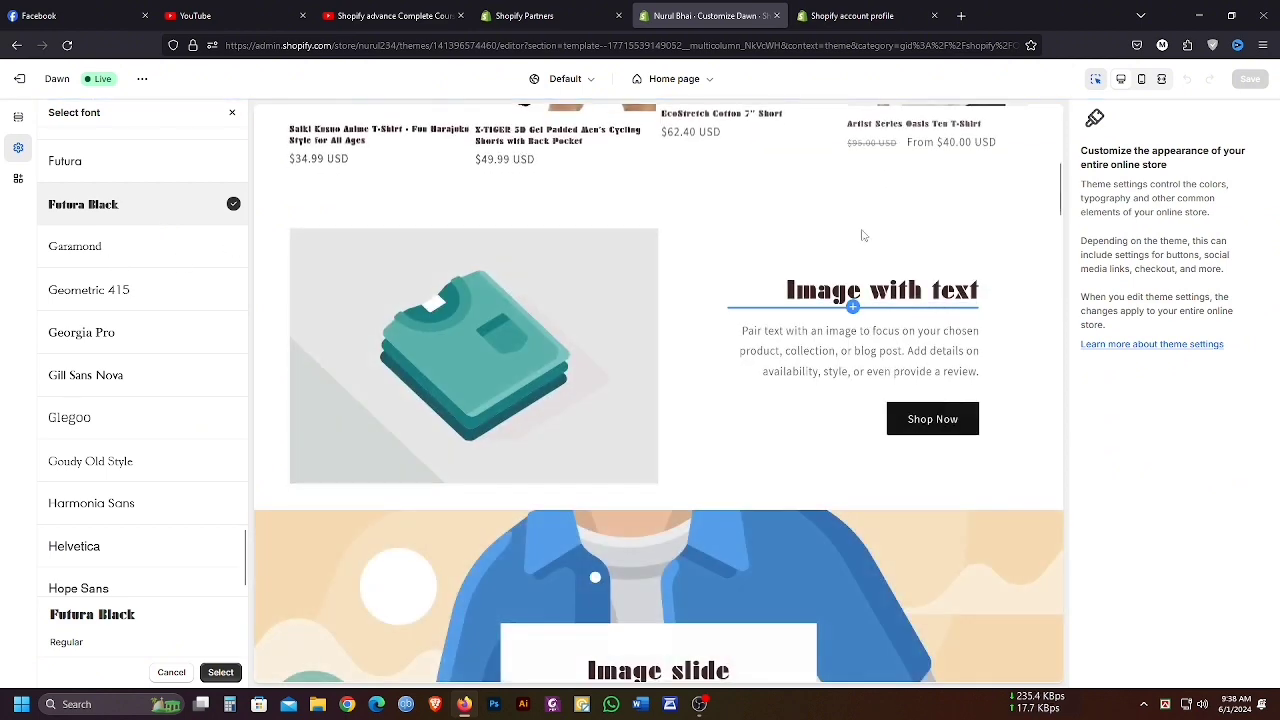
pyautogui.scroll(-5, 184, 316)
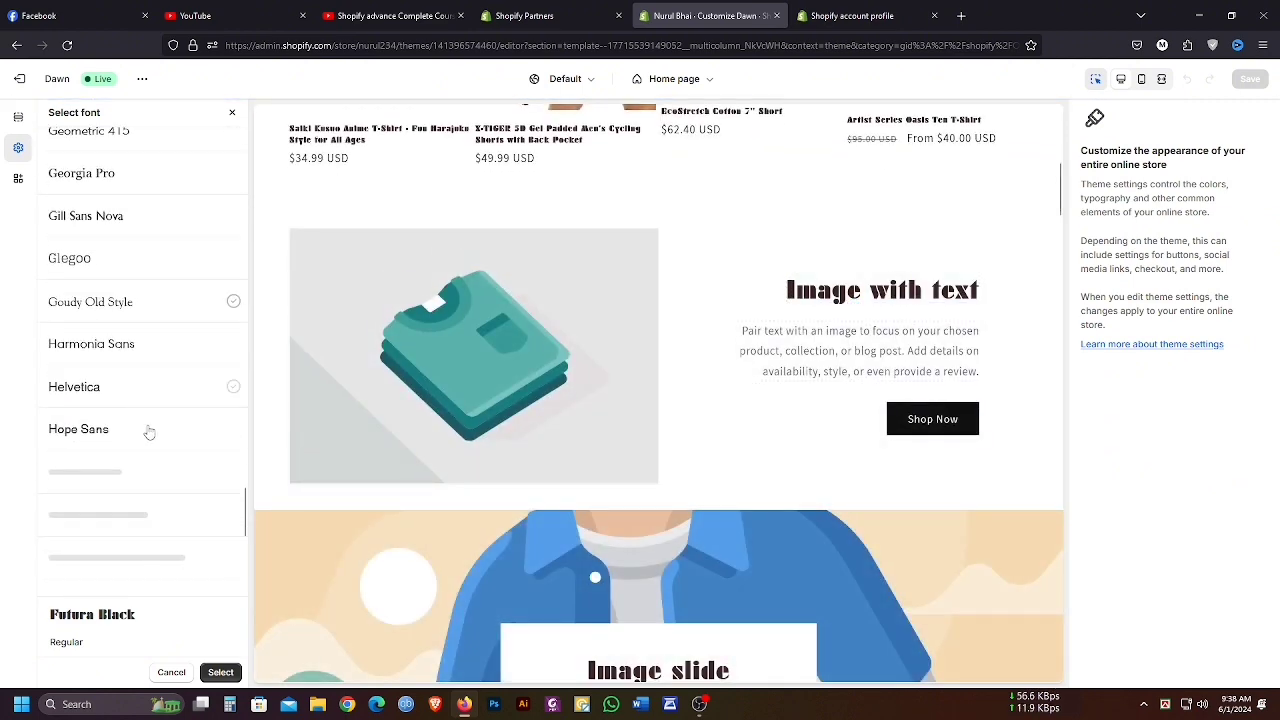
pyautogui.click(100, 246)
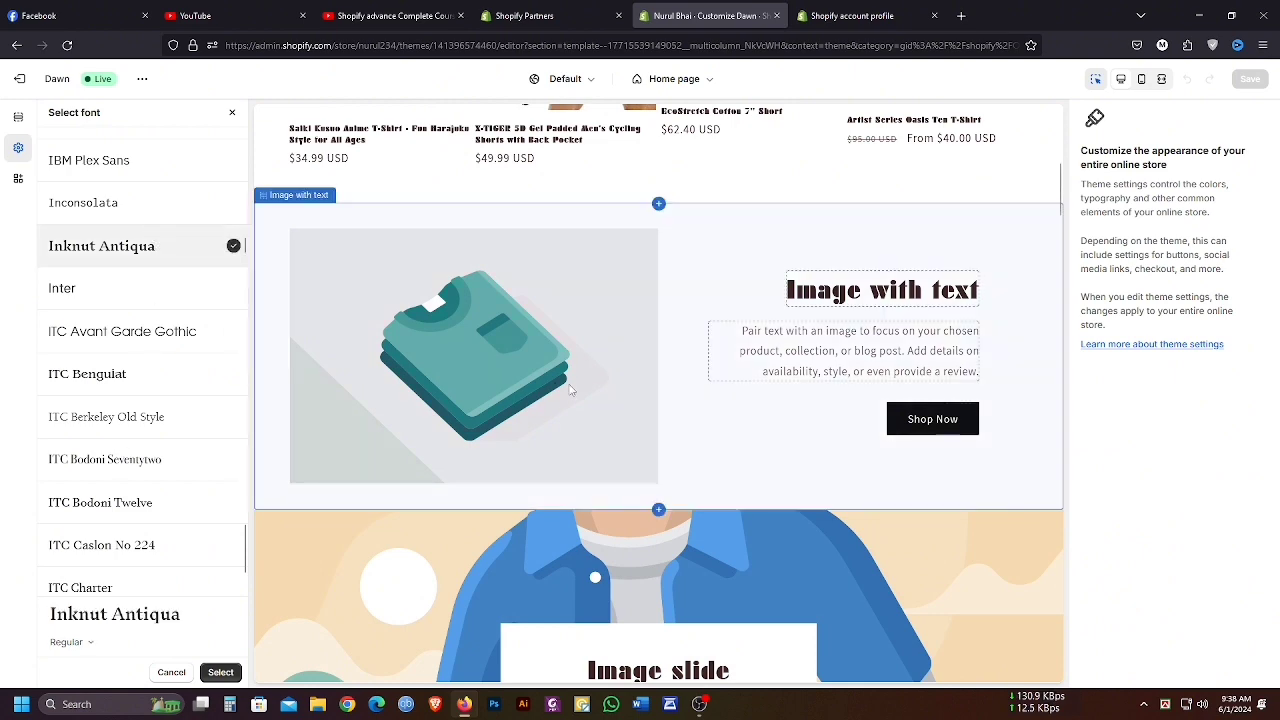
pyautogui.scroll(-3, 169, 320)
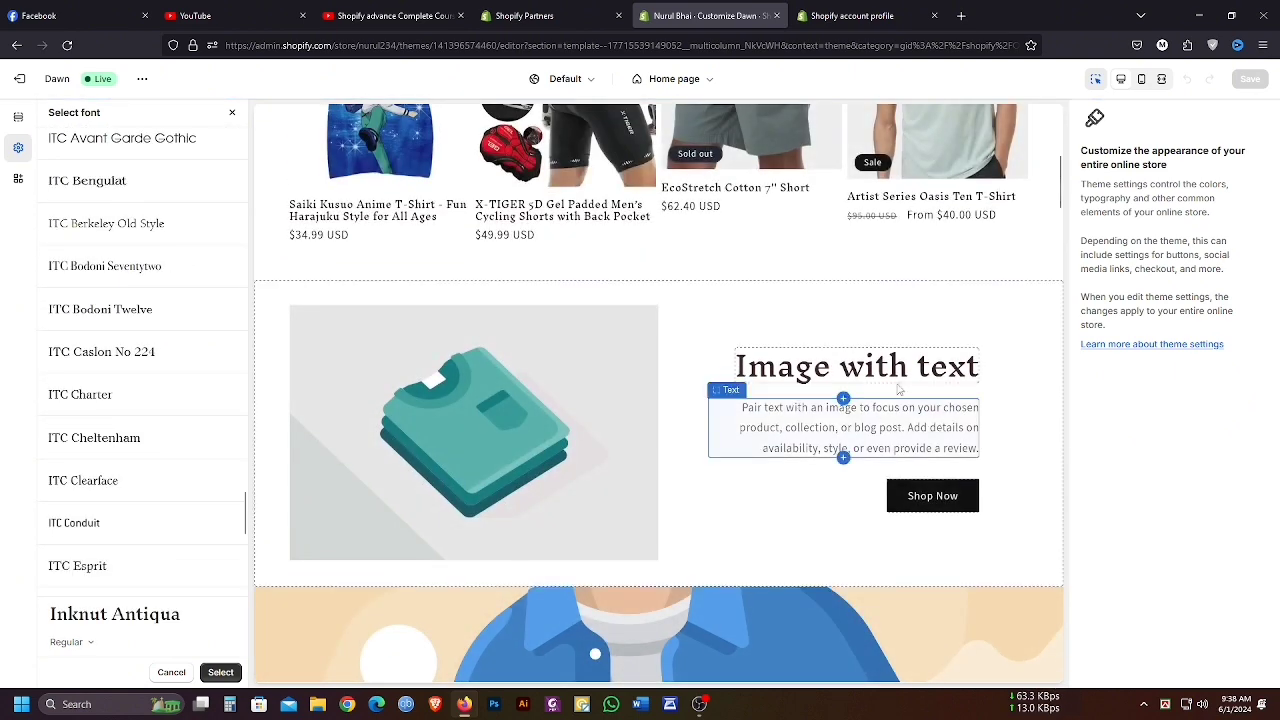
pyautogui.scroll(-5, 163, 329)
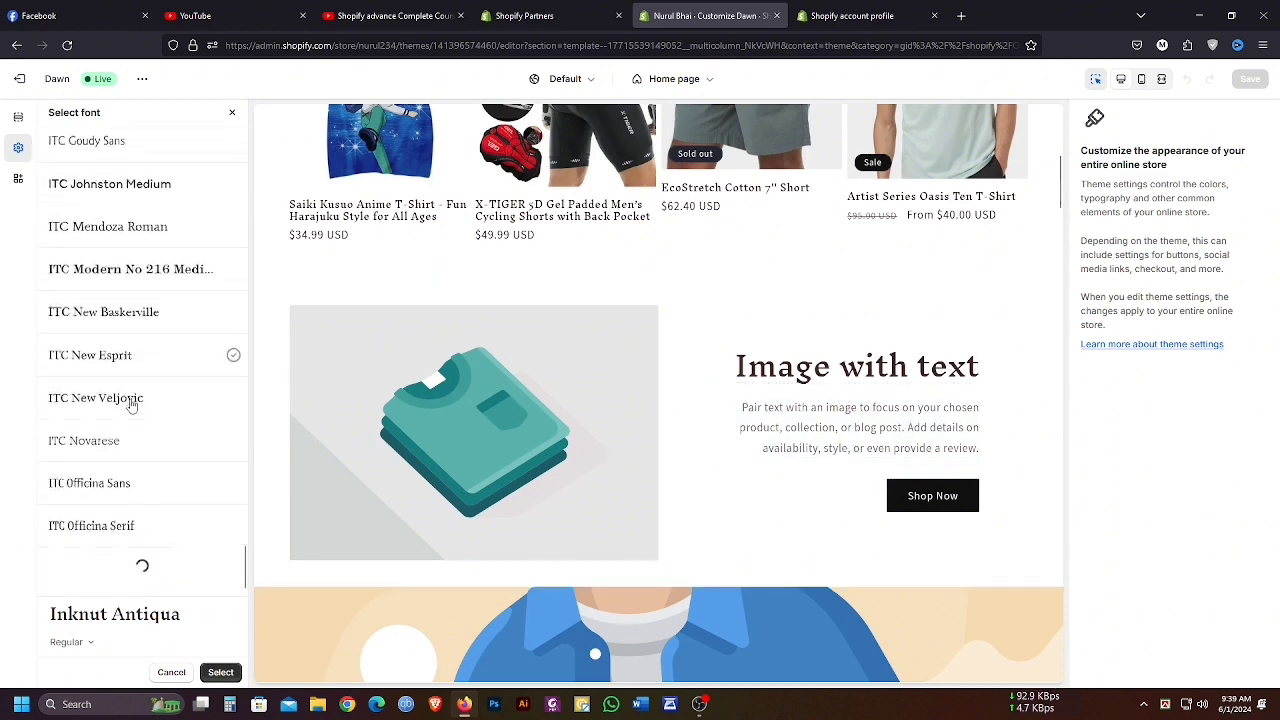
pyautogui.click(127, 274)
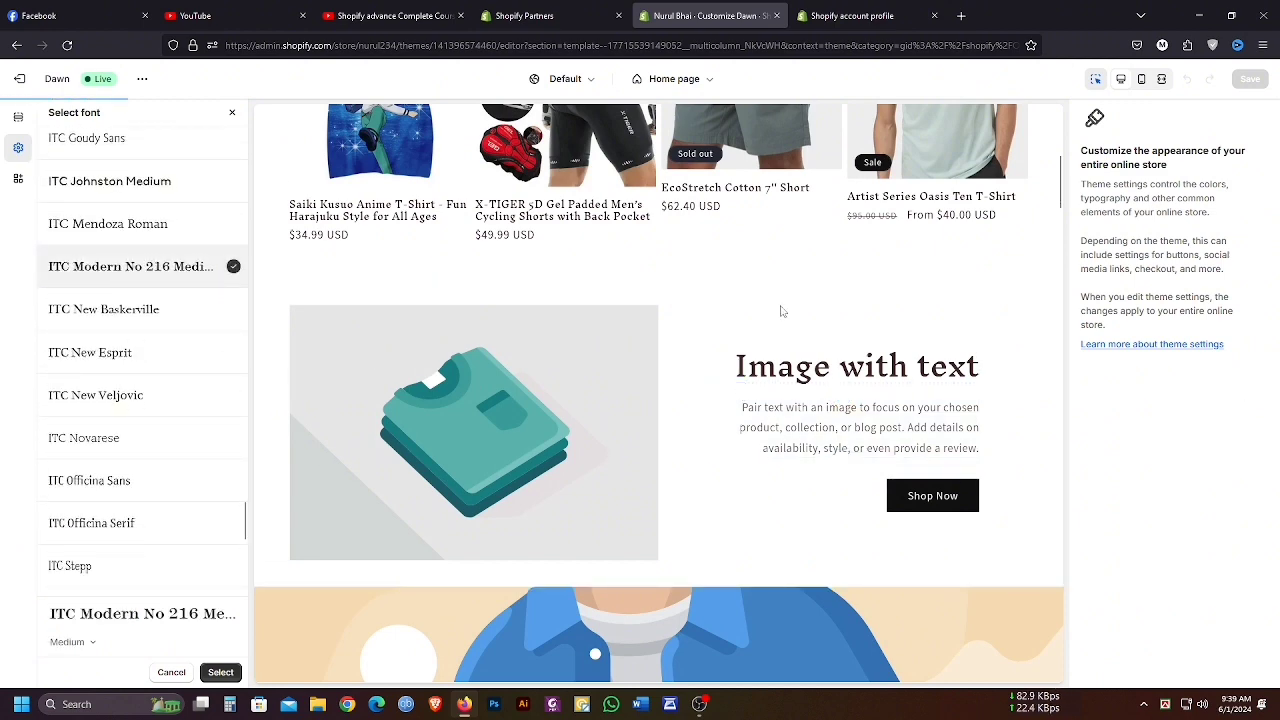
pyautogui.scroll(15, 110, 160)
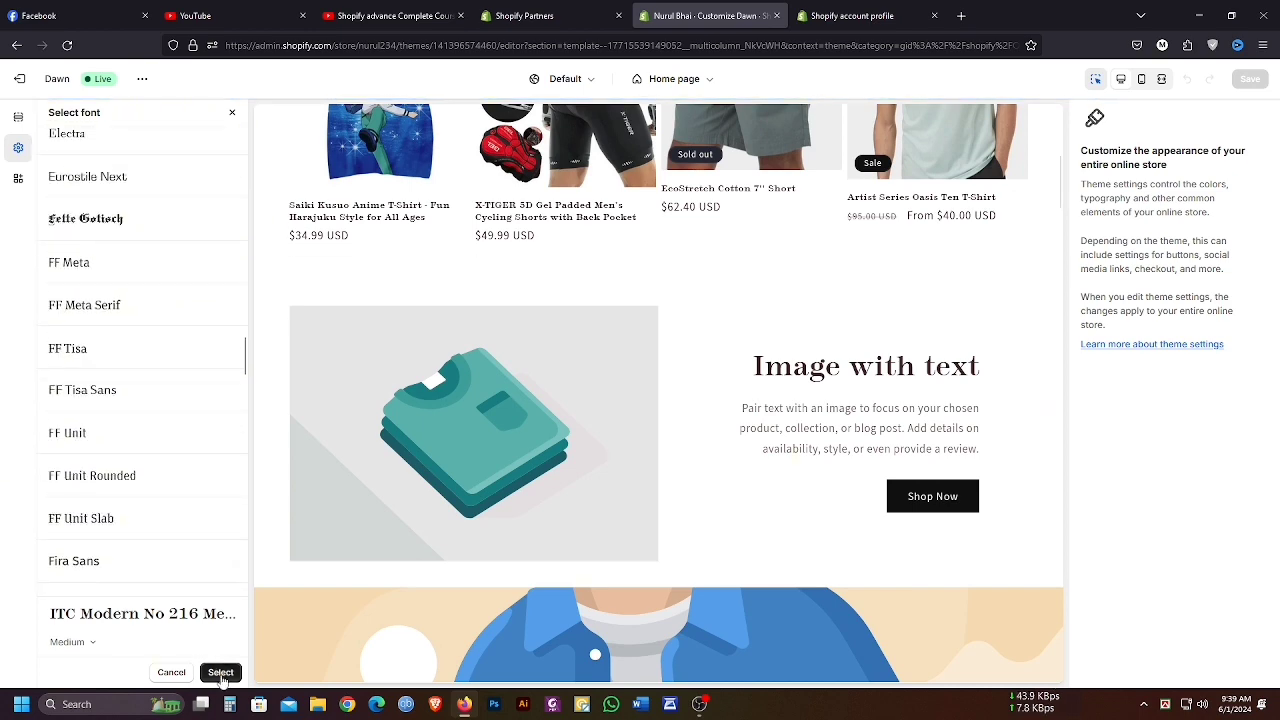
pyautogui.click(221, 672)
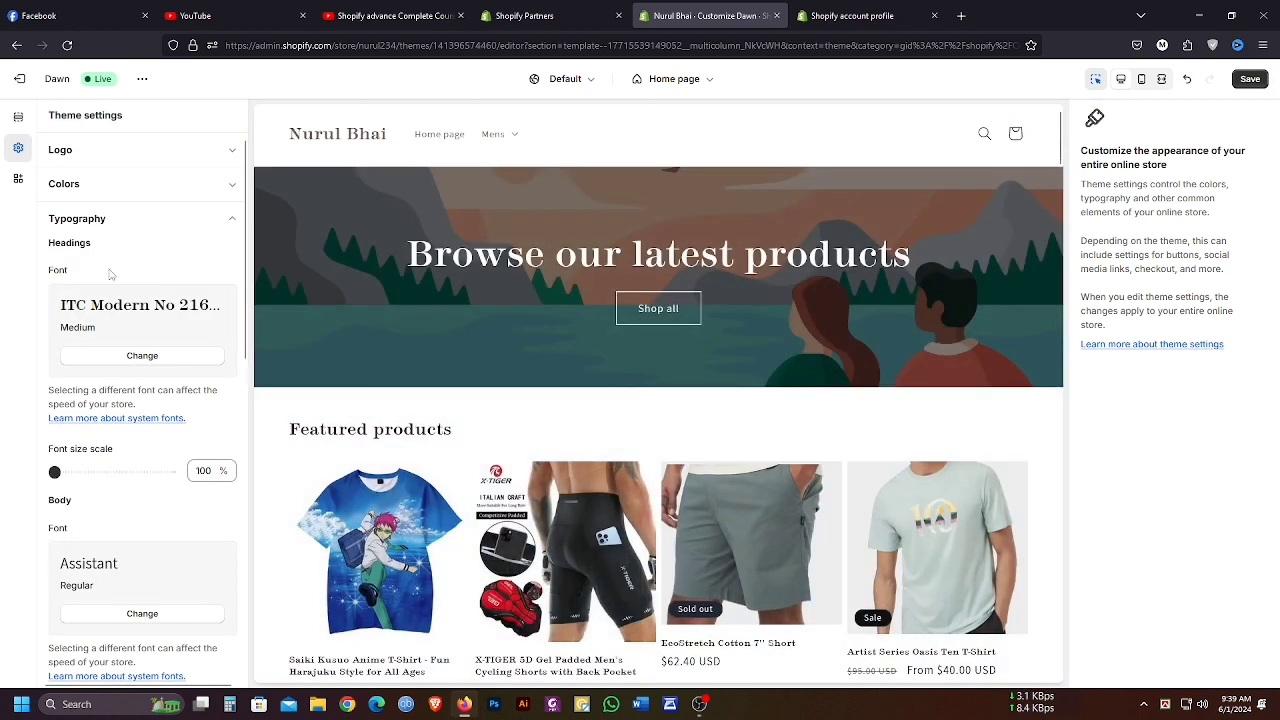
# Open the body font picker and preview Abril Fatface and Archivo Narrow
pyautogui.click(216, 229)
pyautogui.click(214, 224)
pyautogui.scroll(-2, 180, 368)
pyautogui.scroll(-3, 477, 469)
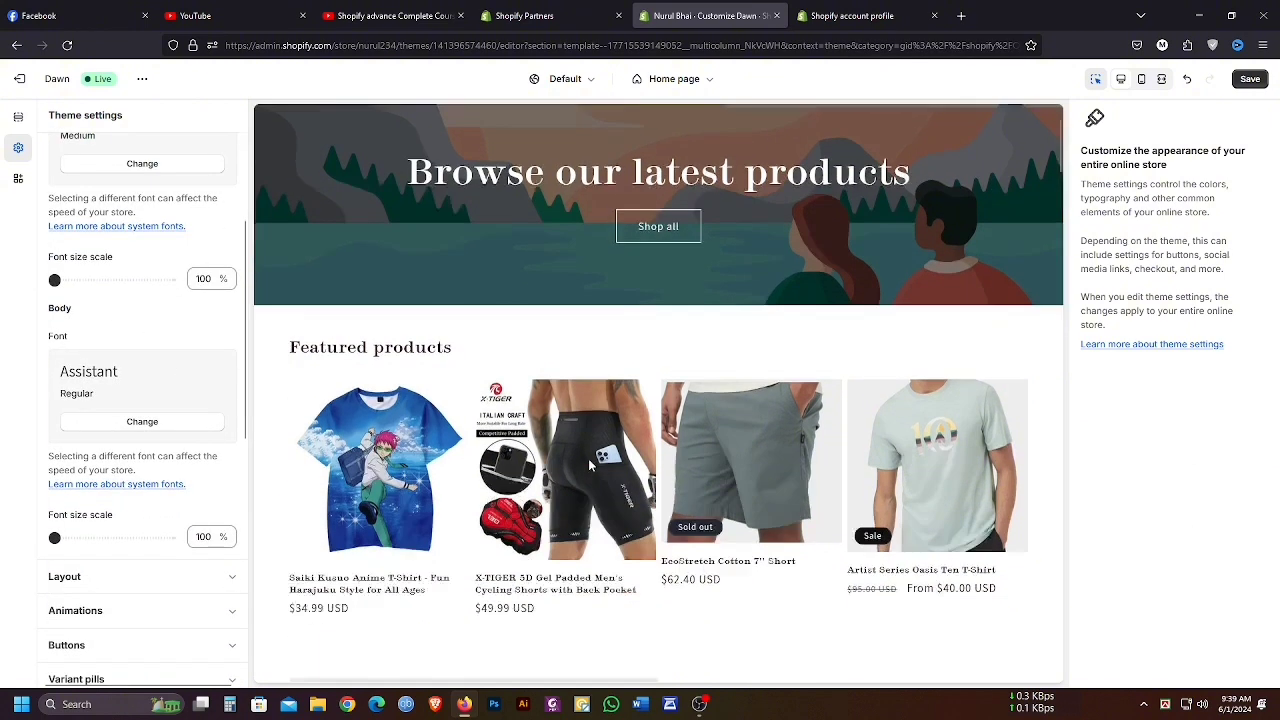
pyautogui.click(144, 423)
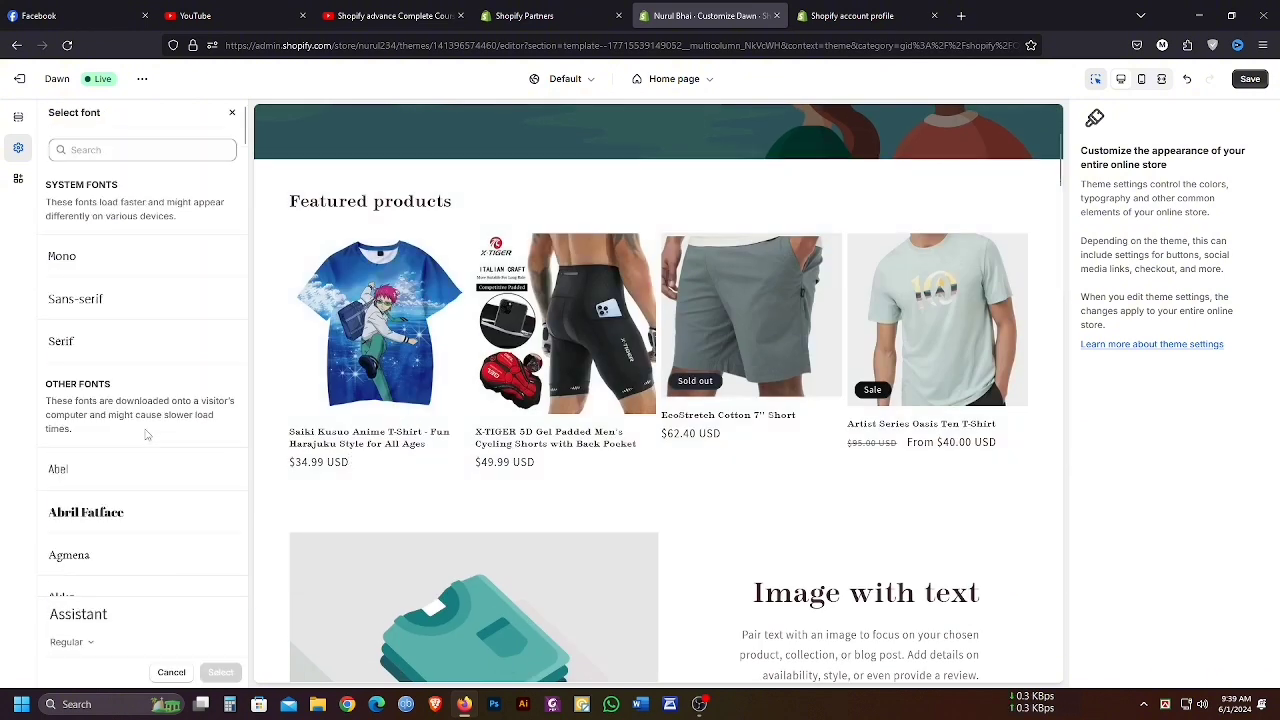
pyautogui.click(131, 517)
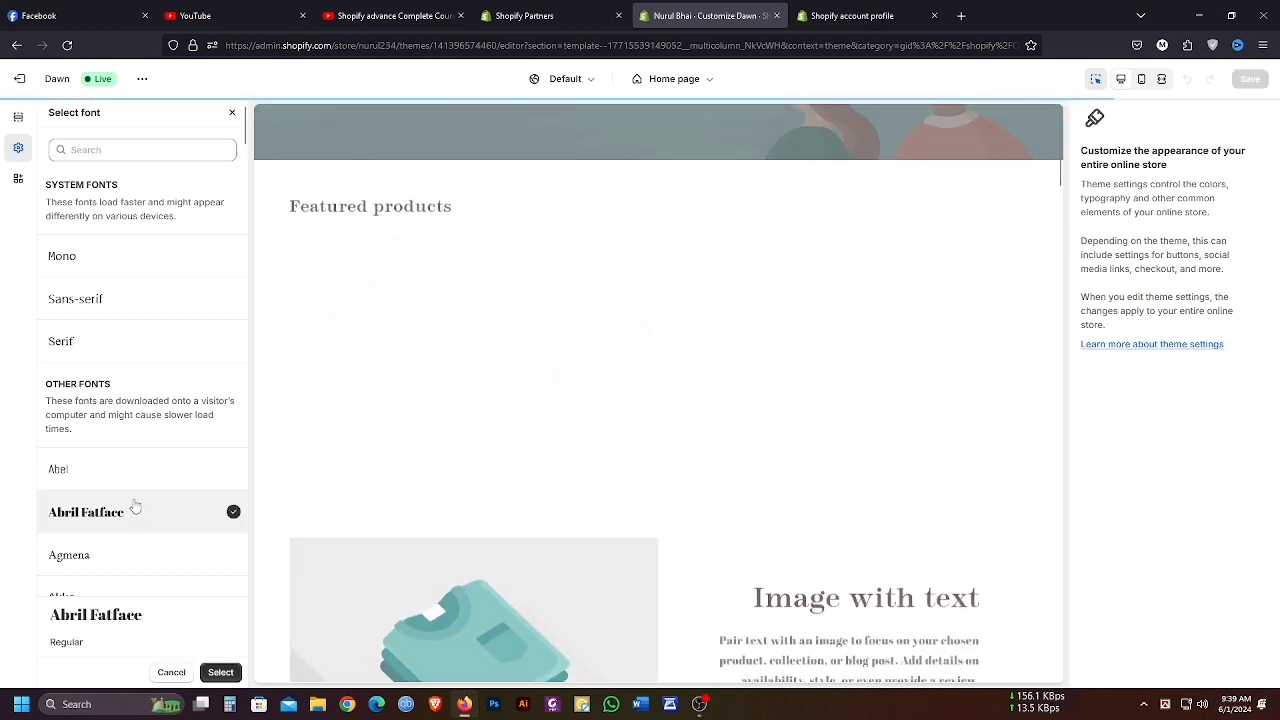
pyautogui.scroll(-3, 140, 449)
pyautogui.scroll(-4, 773, 519)
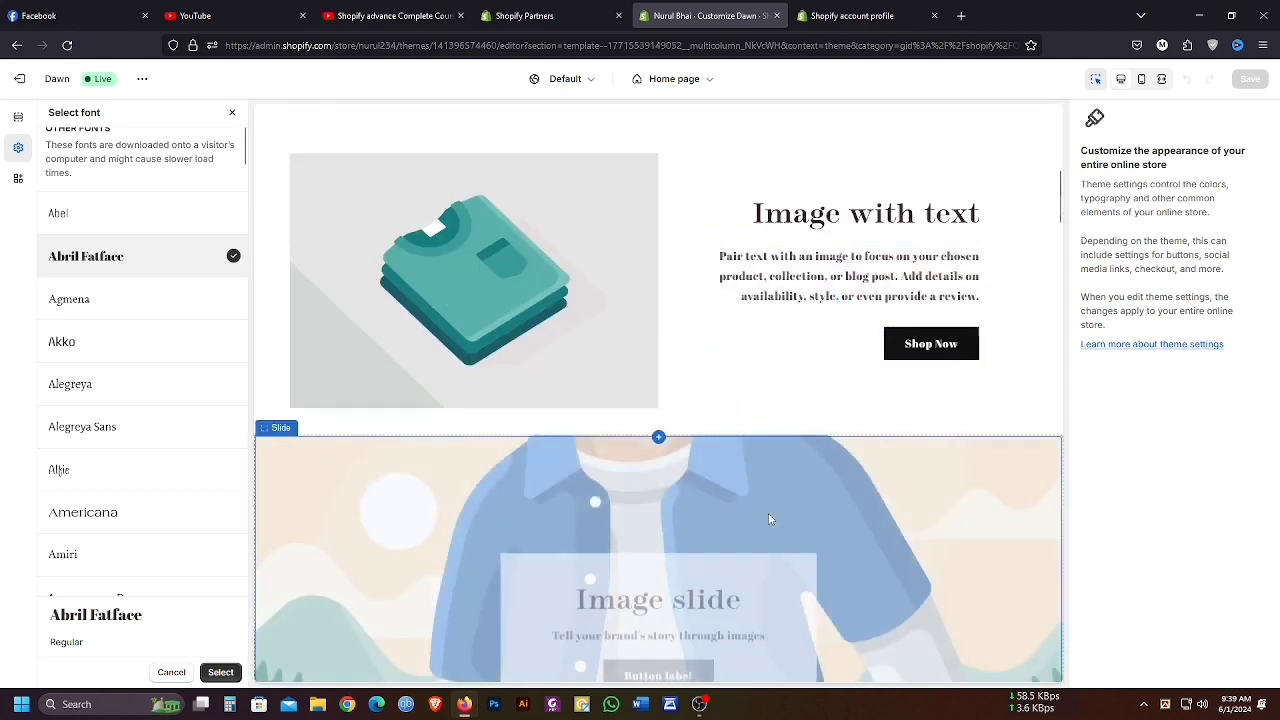
pyautogui.scroll(-2, 93, 512)
pyautogui.scroll(-3, 93, 510)
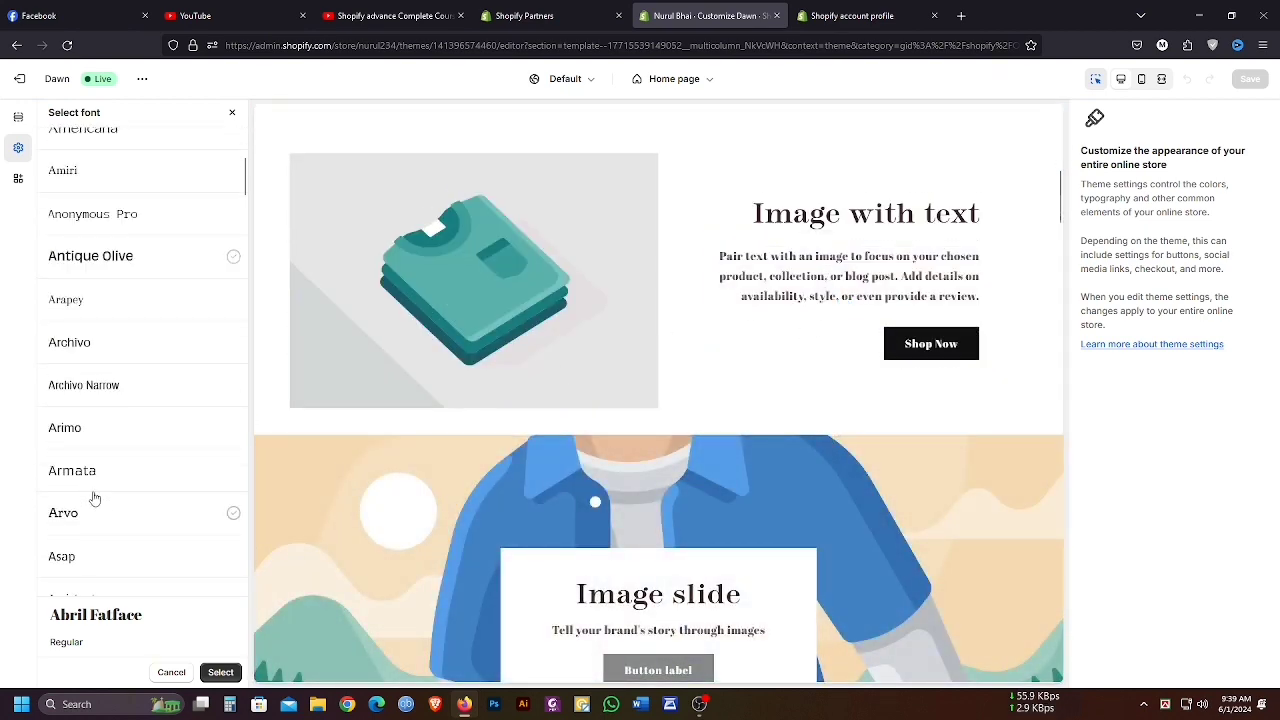
pyautogui.click(101, 390)
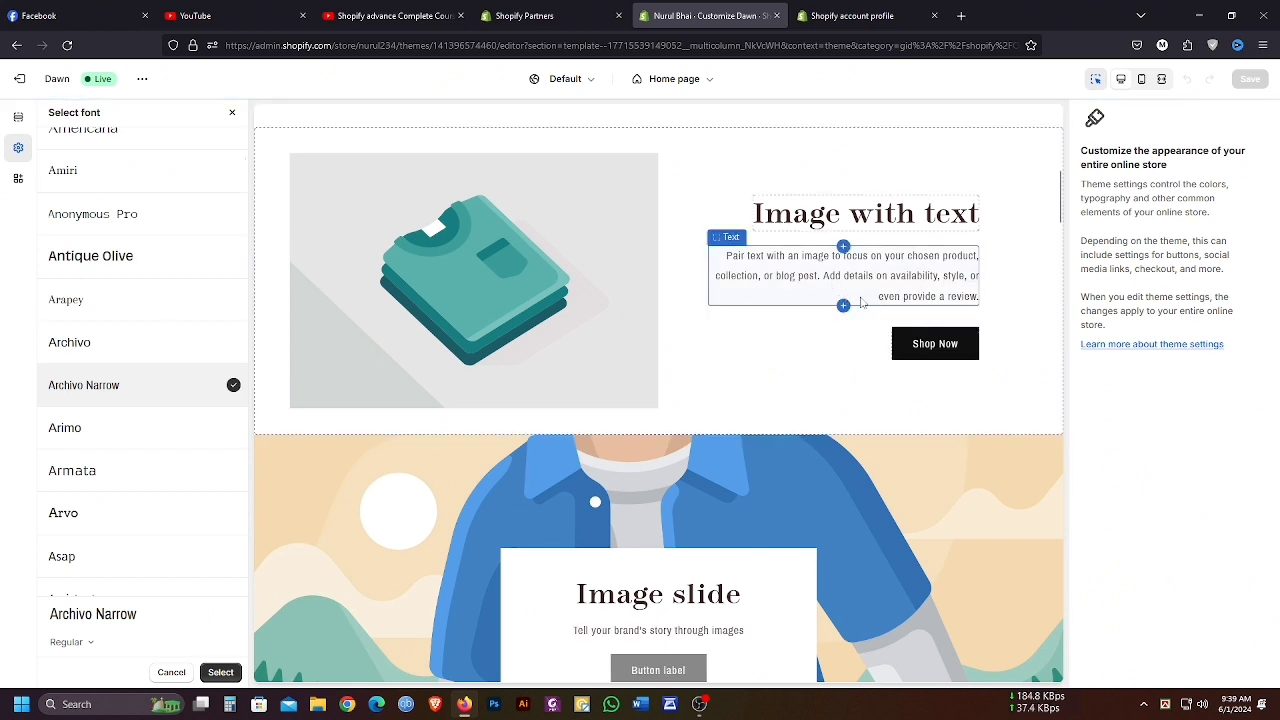
# Try Caslon Bold, then apply Cooper BT Medium as the body font
pyautogui.scroll(-10, 110, 450)
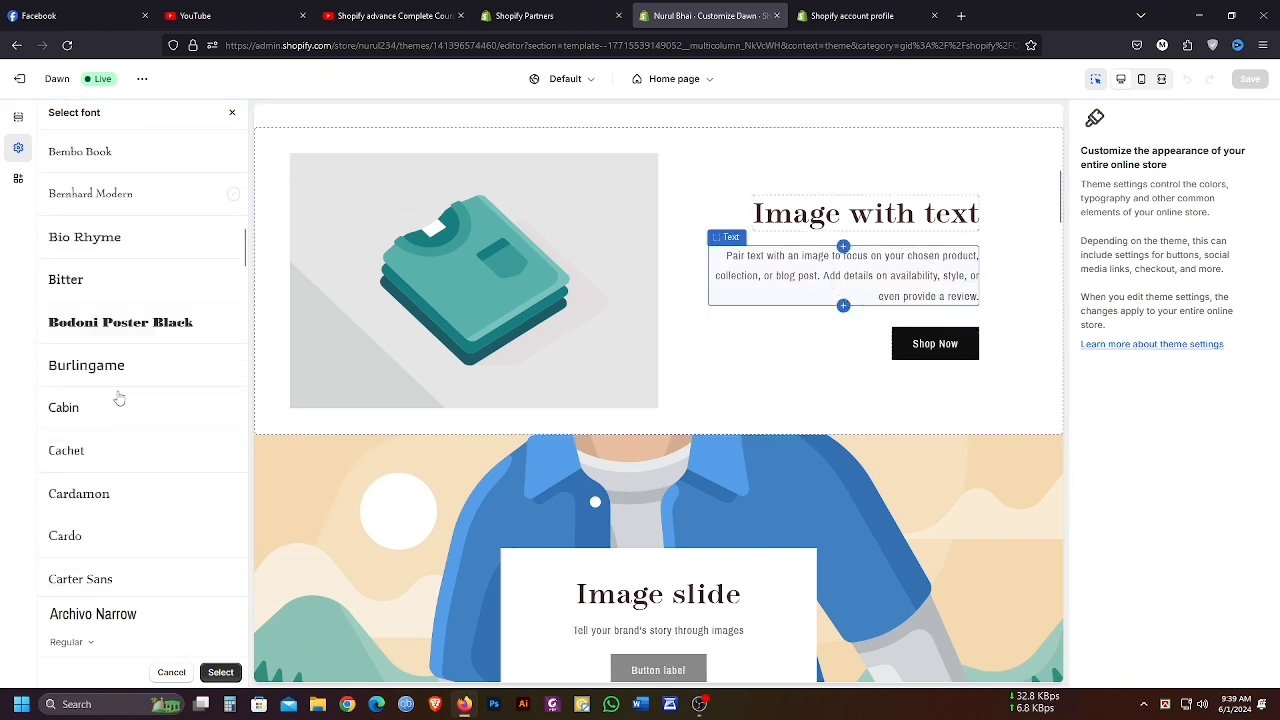
pyautogui.click(120, 423)
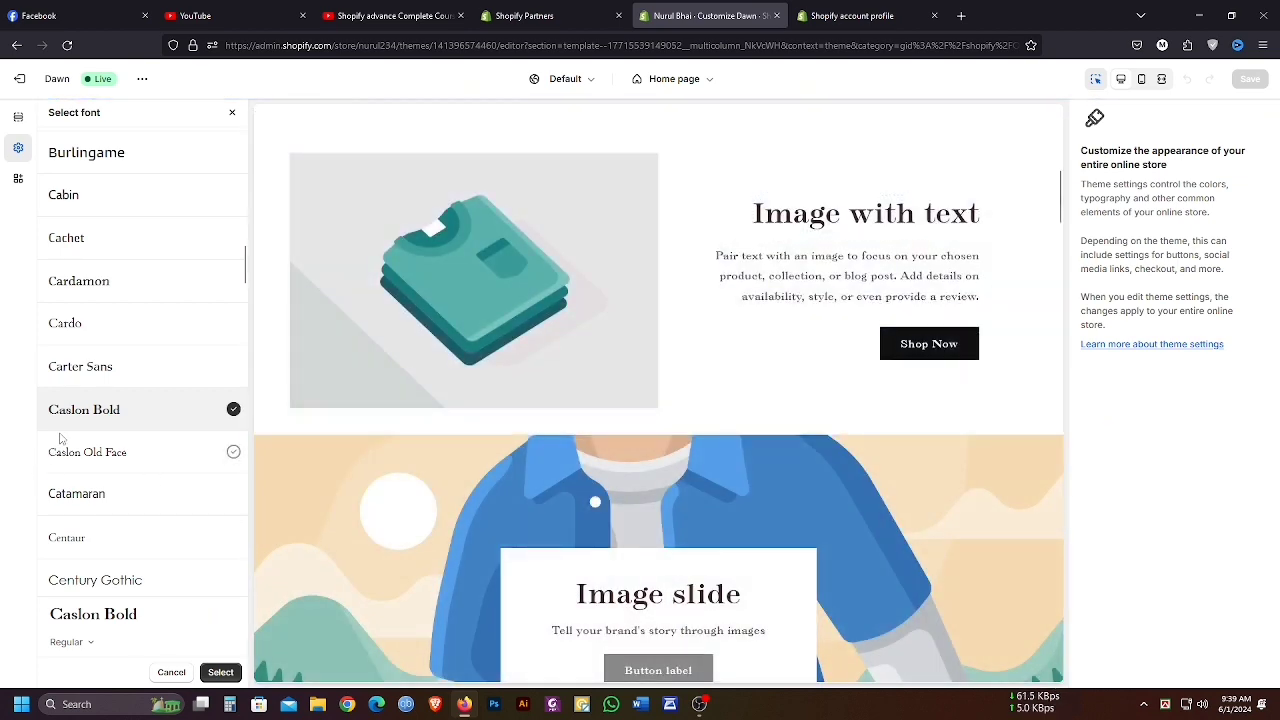
pyautogui.scroll(-5, 125, 450)
pyautogui.click(137, 316)
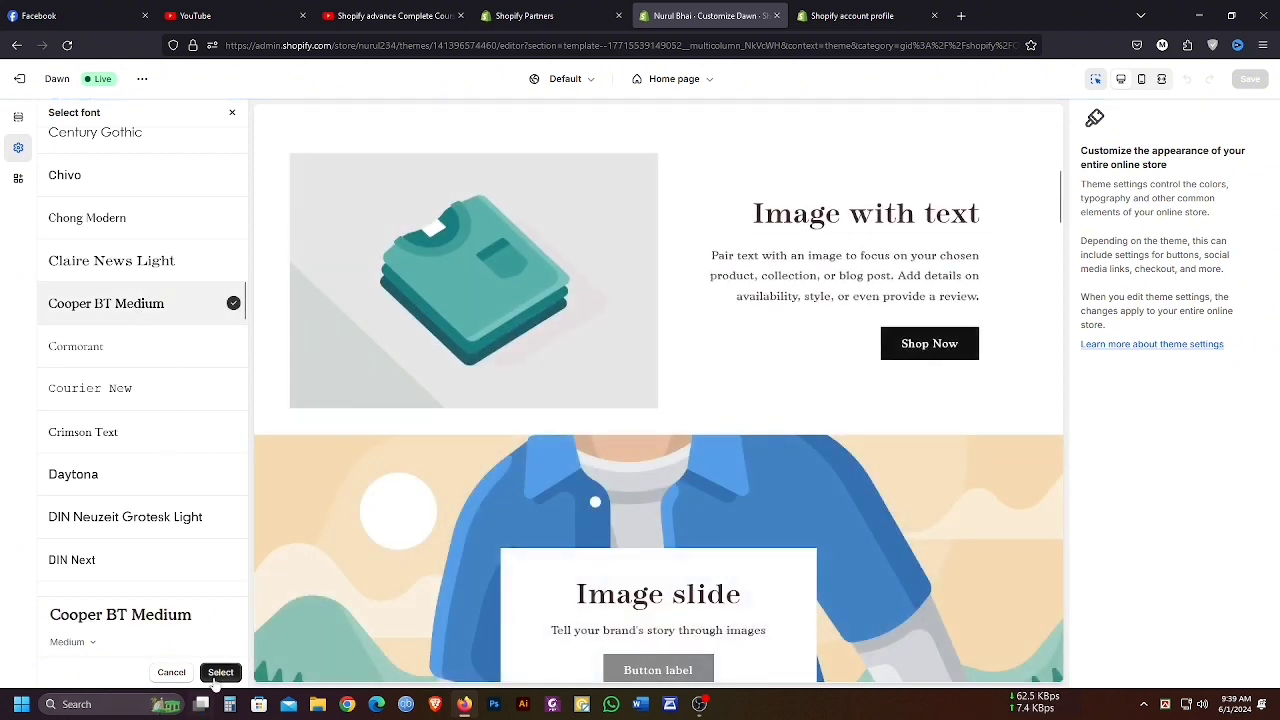
pyautogui.click(216, 672)
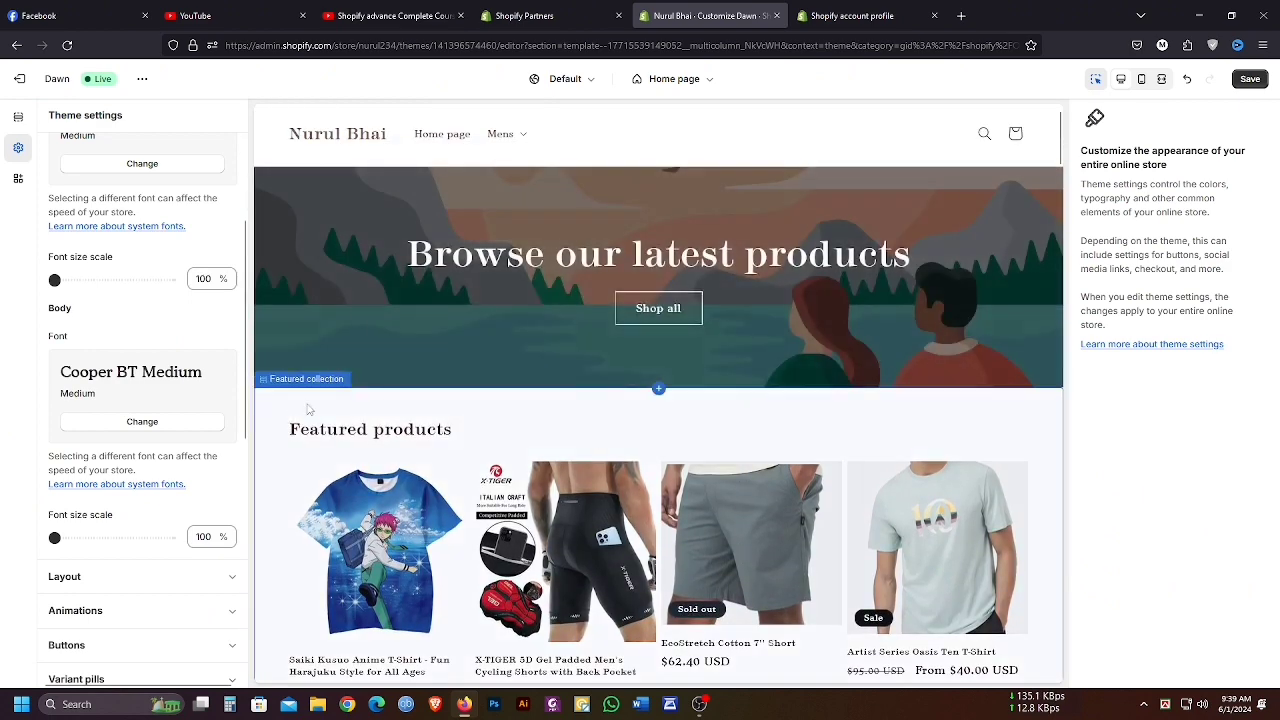
# Raise the body font size scale to 125% and select the header in the preview
pyautogui.scroll(-3, 137, 403)
pyautogui.scroll(1, 180, 345)
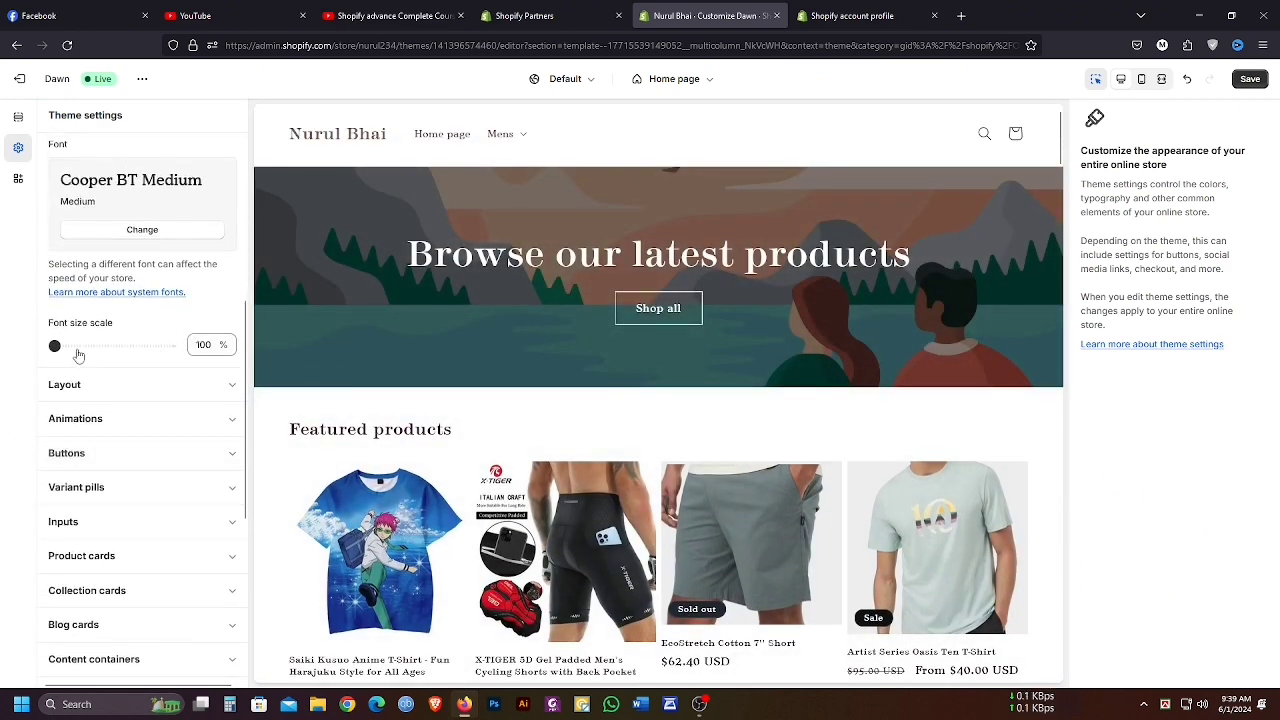
pyautogui.moveTo(61, 349); pyautogui.dragTo(71, 350)
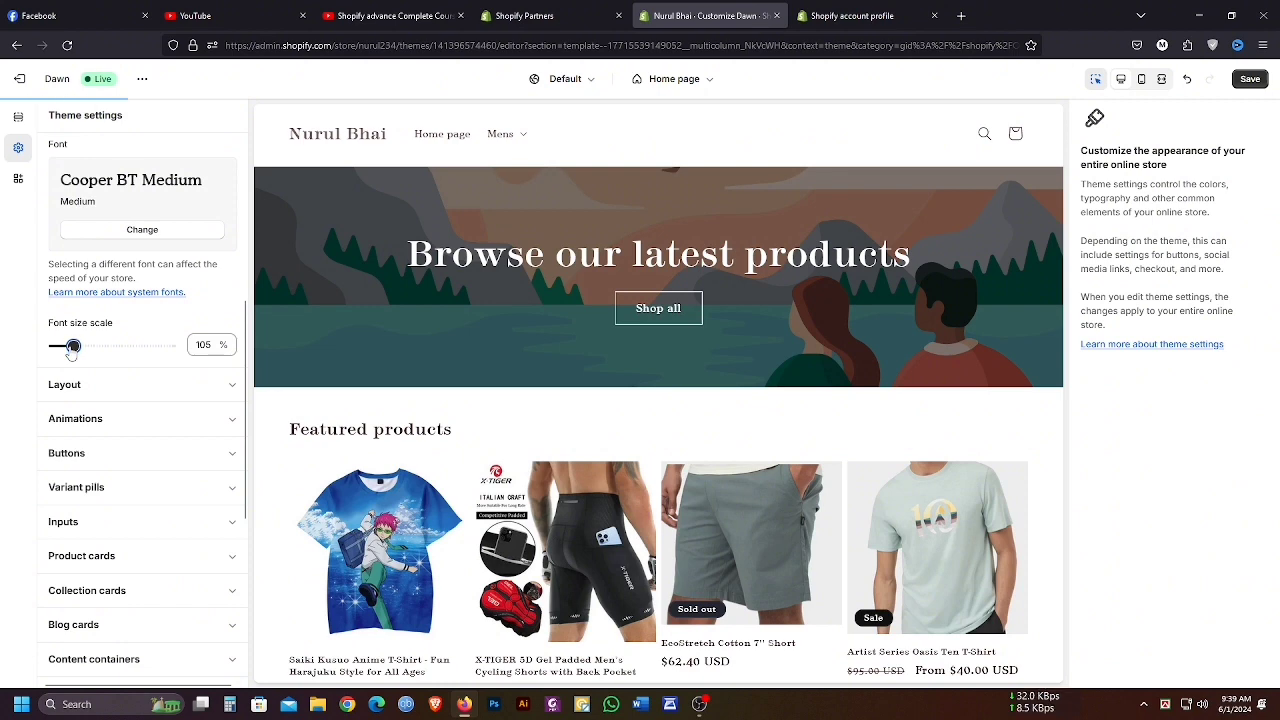
pyautogui.moveTo(72, 348); pyautogui.dragTo(152, 350)
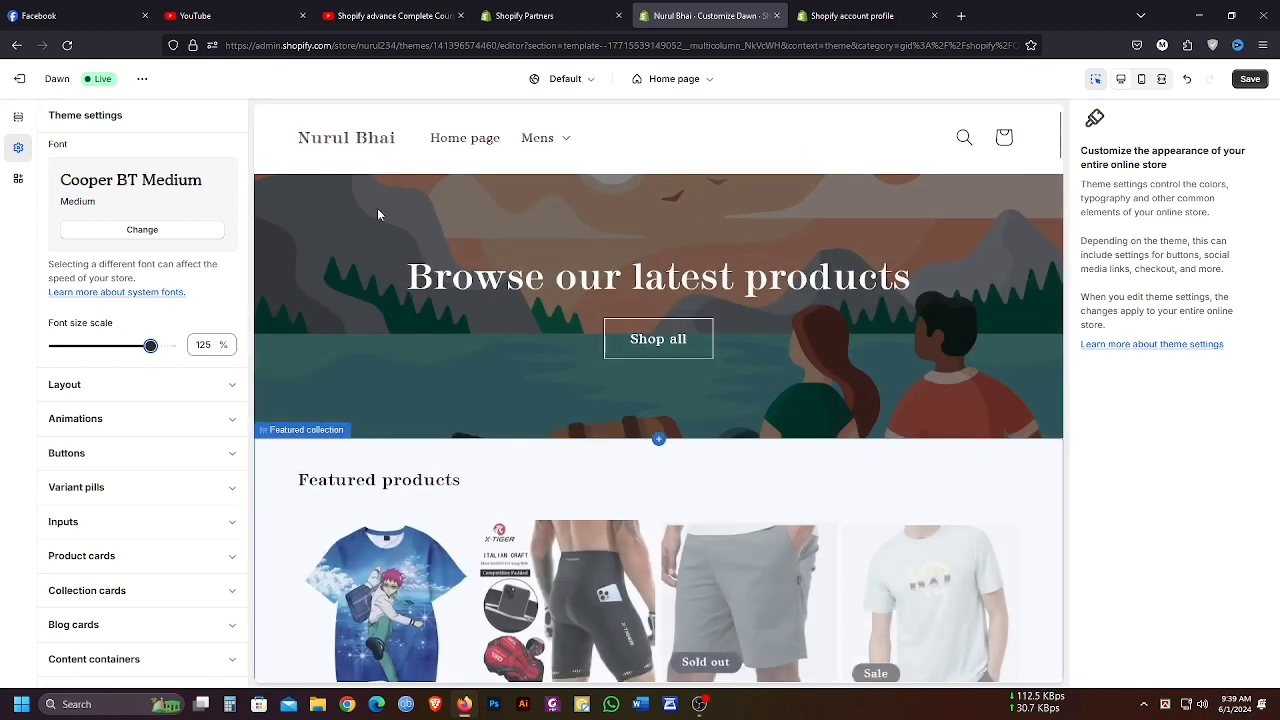
pyautogui.scroll(-4, 397, 467)
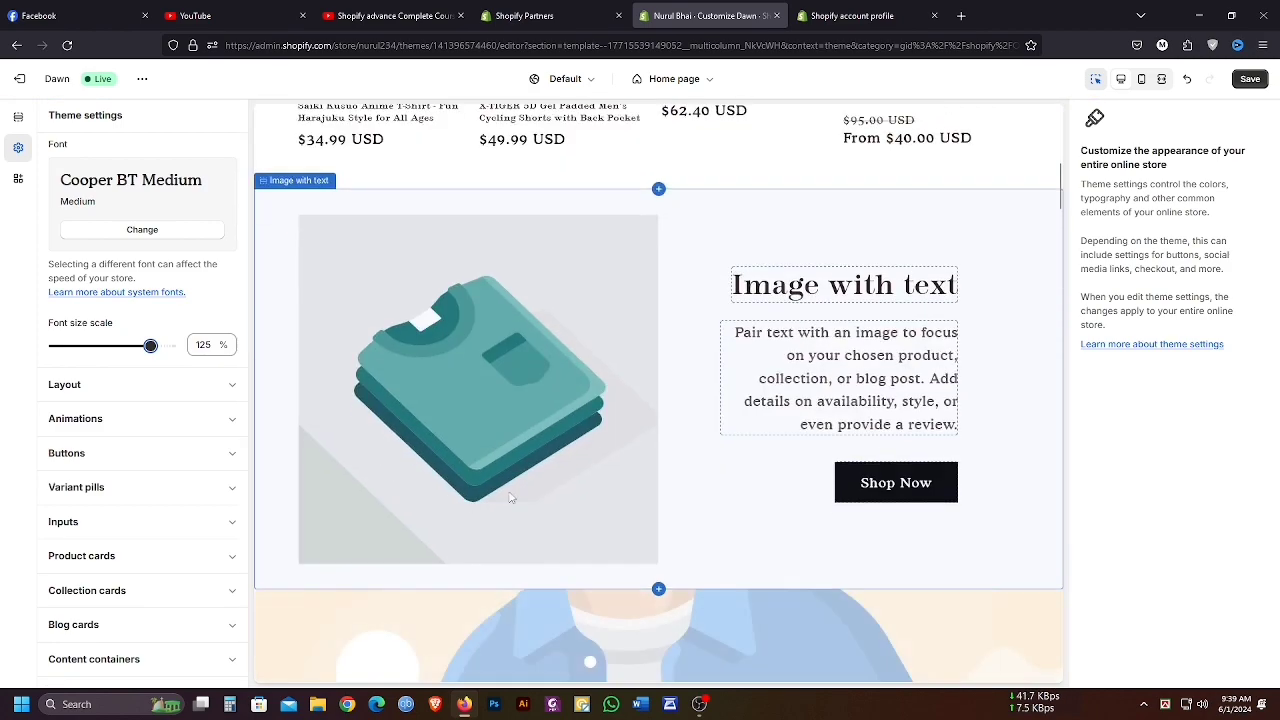
pyautogui.scroll(4, 908, 268)
pyautogui.scroll(2, 932, 308)
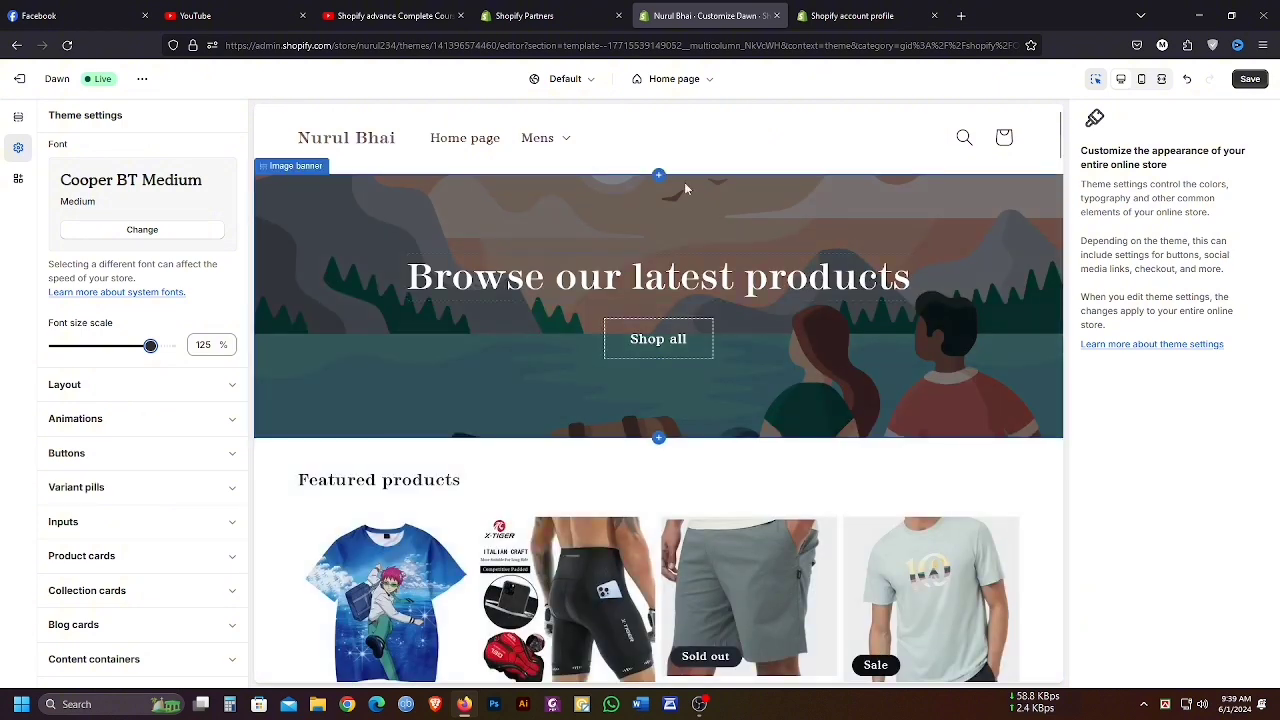
pyautogui.click(566, 142)
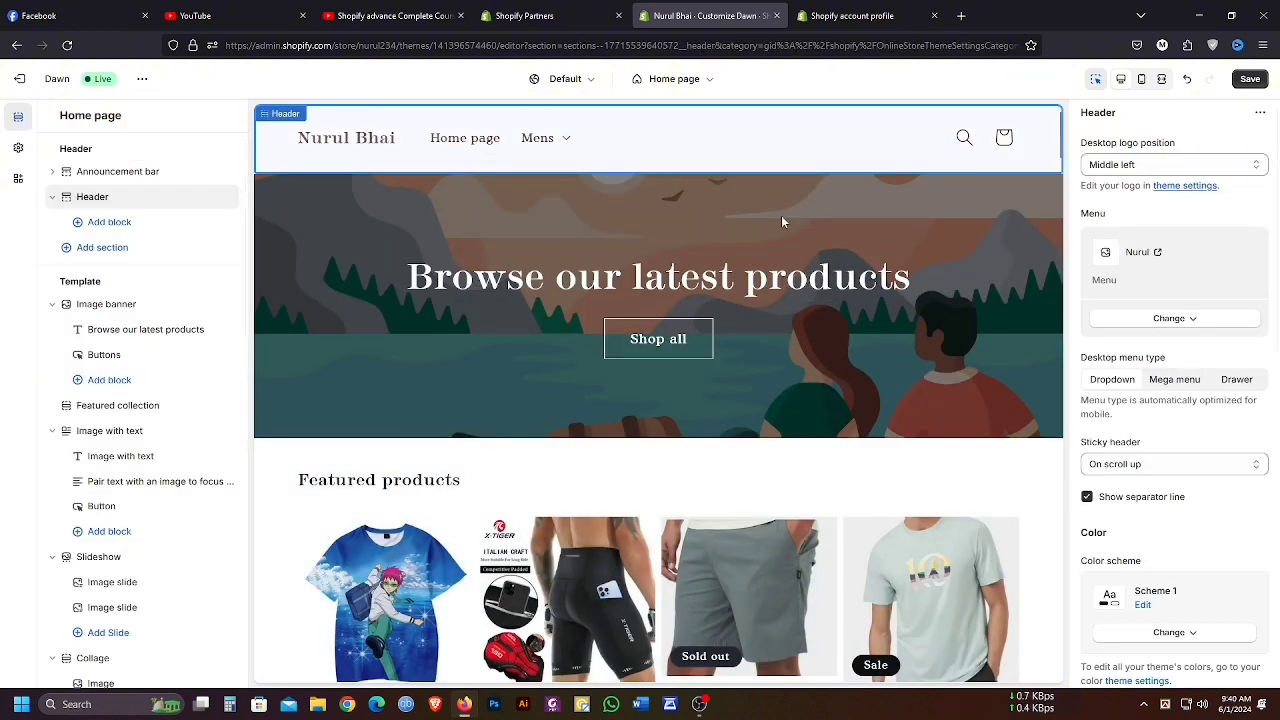
# Return to theme-wide settings and collapse the Typography section
pyautogui.click(18, 147)
pyautogui.scroll(-2, 62, 378)
pyautogui.scroll(2, 64, 377)
pyautogui.scroll(-4, 100, 350)
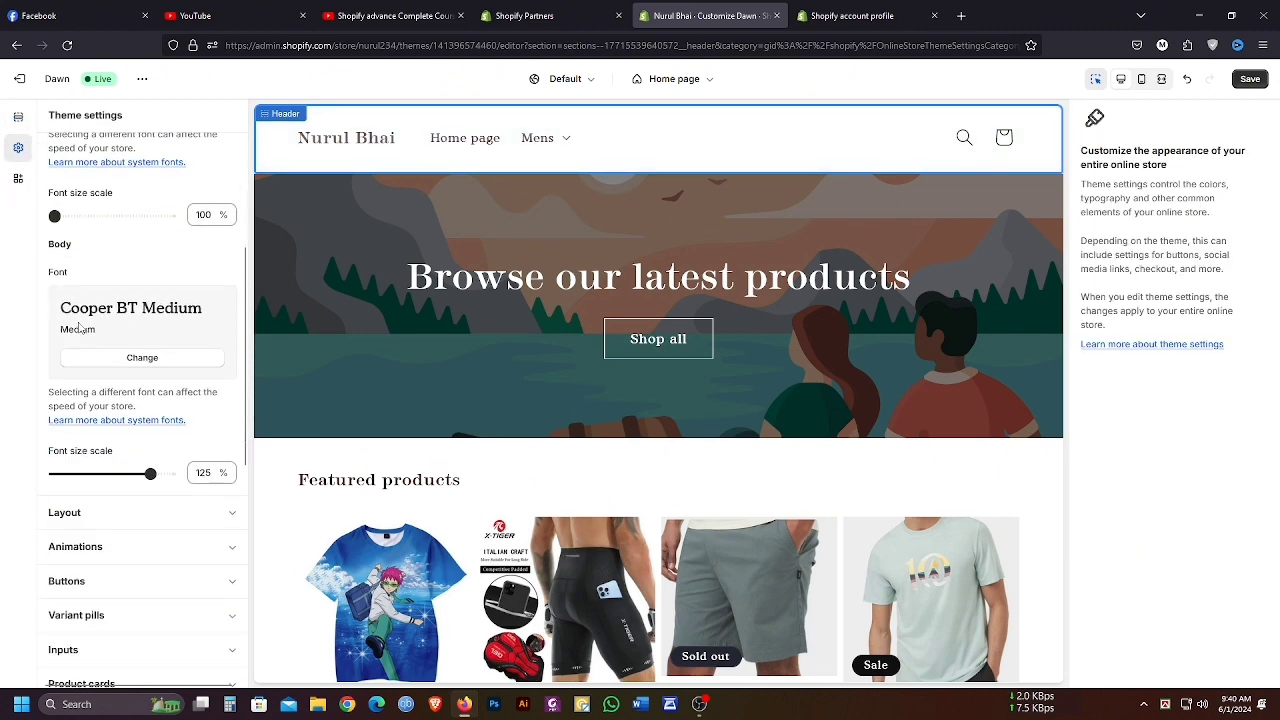
pyautogui.scroll(4, 150, 300)
pyautogui.click(218, 220)
pyautogui.scroll(-2, 220, 223)
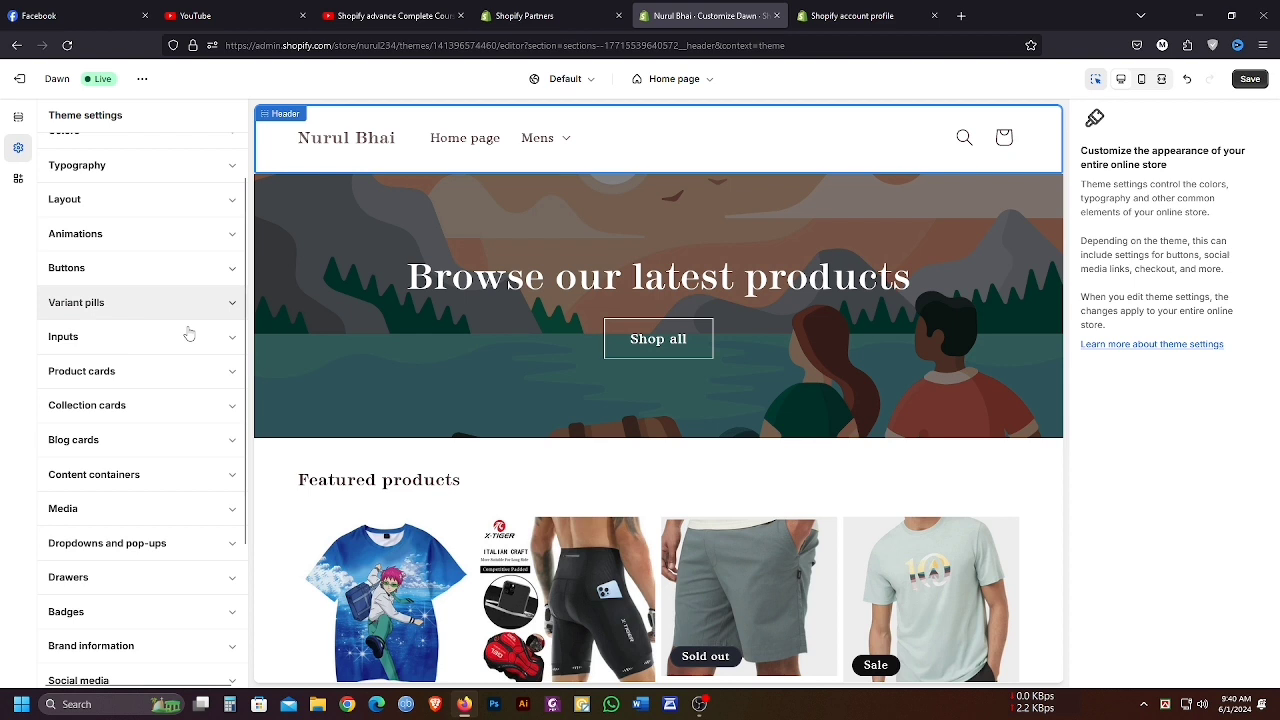
# Review the Layout settings, then check Animations: reveal sections on scroll, no hover effect
pyautogui.click(234, 191)
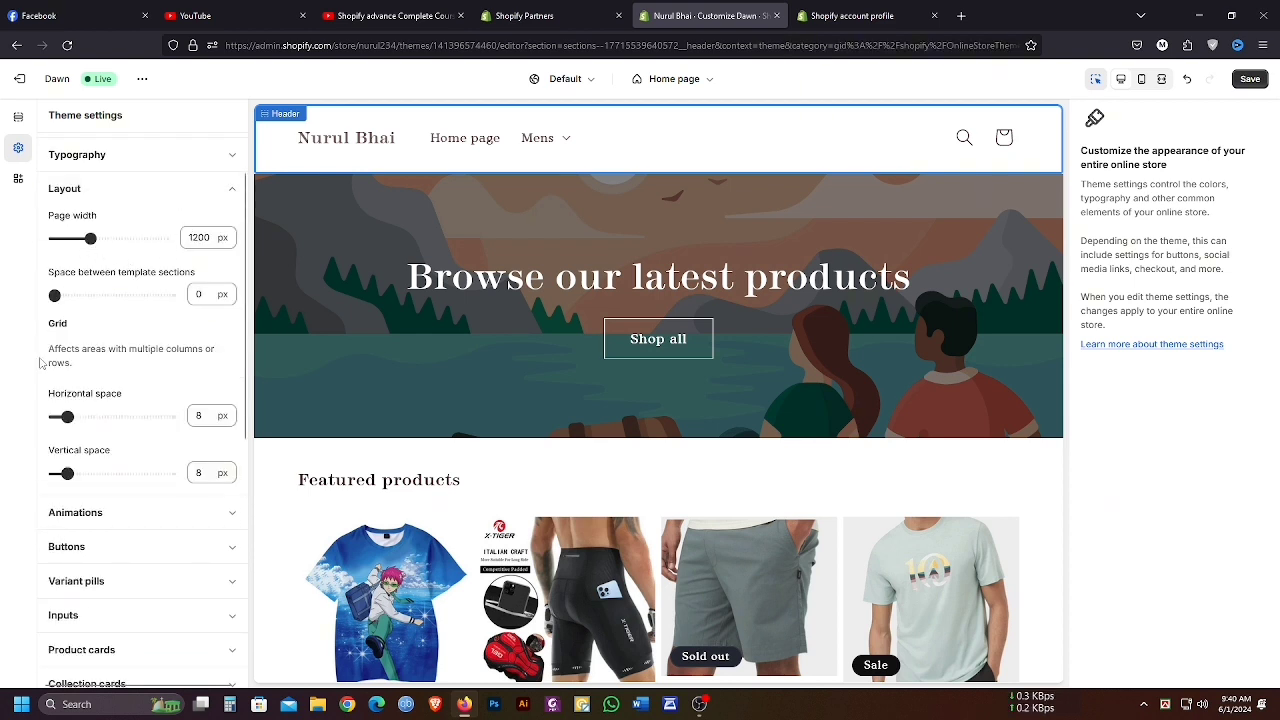
pyautogui.scroll(-1, 85, 400)
pyautogui.scroll(3, 160, 350)
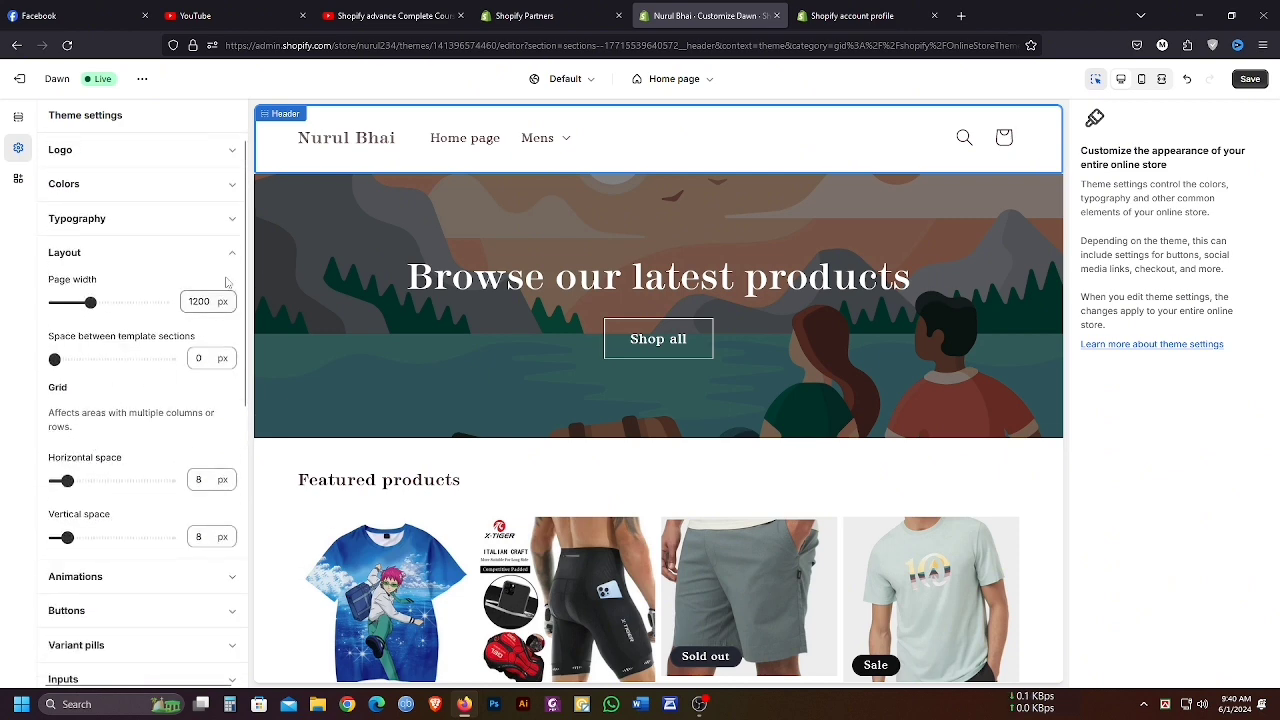
pyautogui.click(234, 252)
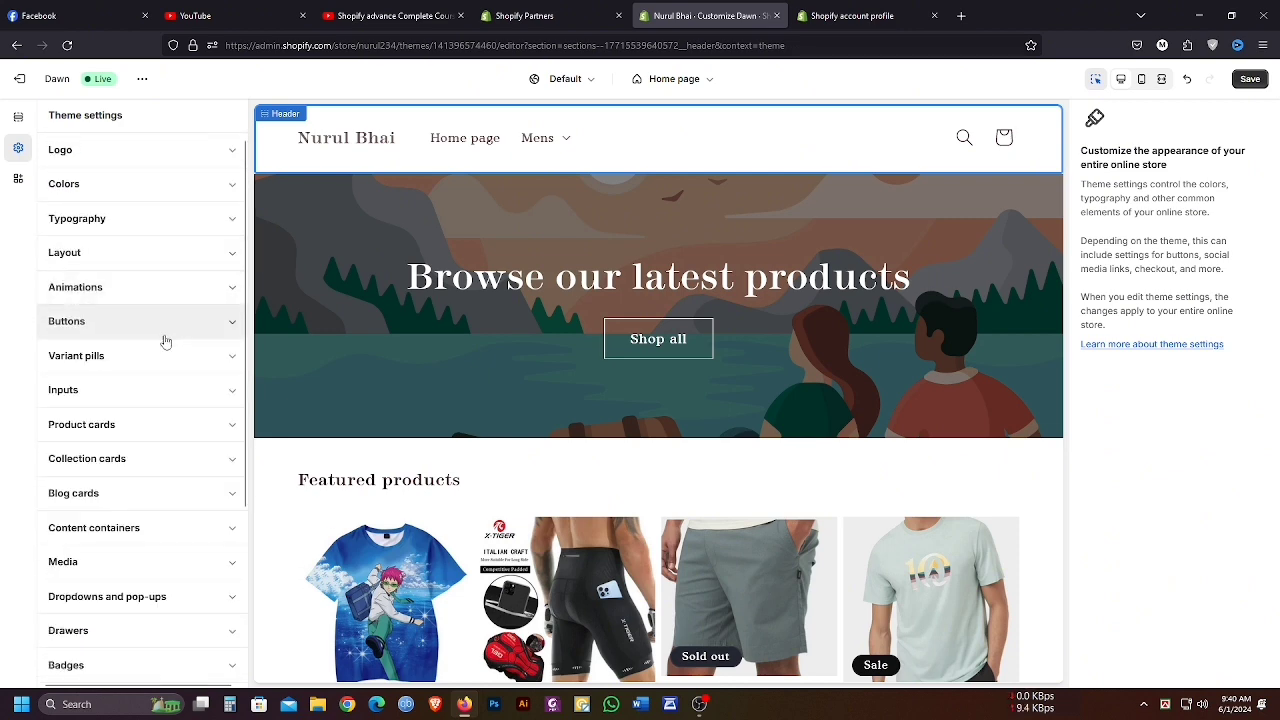
pyautogui.click(231, 290)
pyautogui.click(231, 290)
pyautogui.click(231, 290)
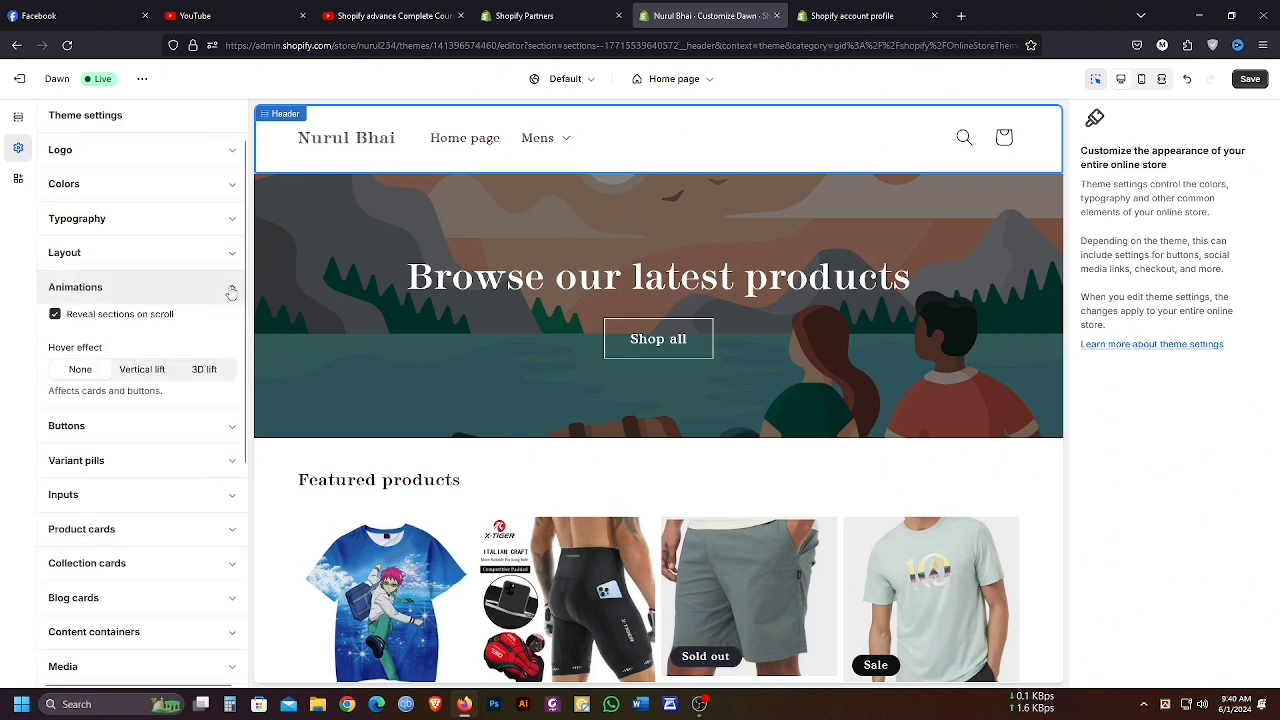
pyautogui.click(231, 290)
# Expand Buttons, set shadow opacity to 100% and corner radius to 40 px
pyautogui.click(233, 322)
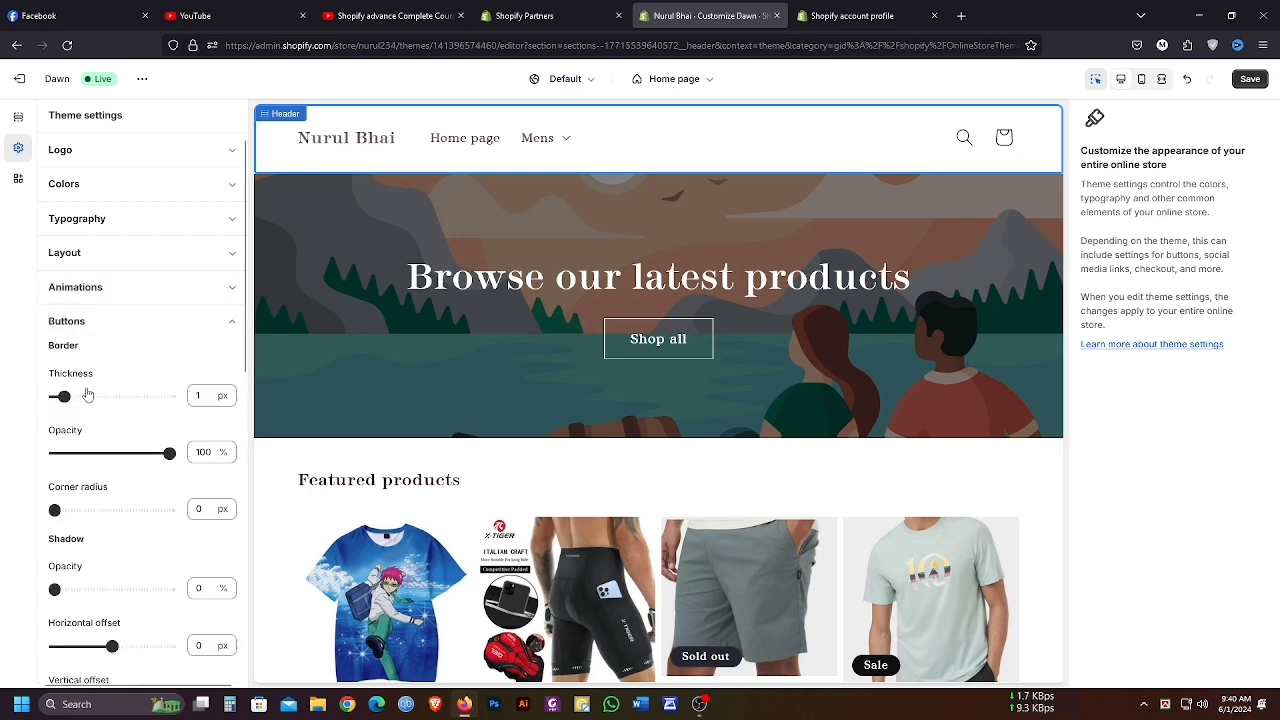
pyautogui.scroll(-4, 100, 417)
pyautogui.scroll(3, 100, 420)
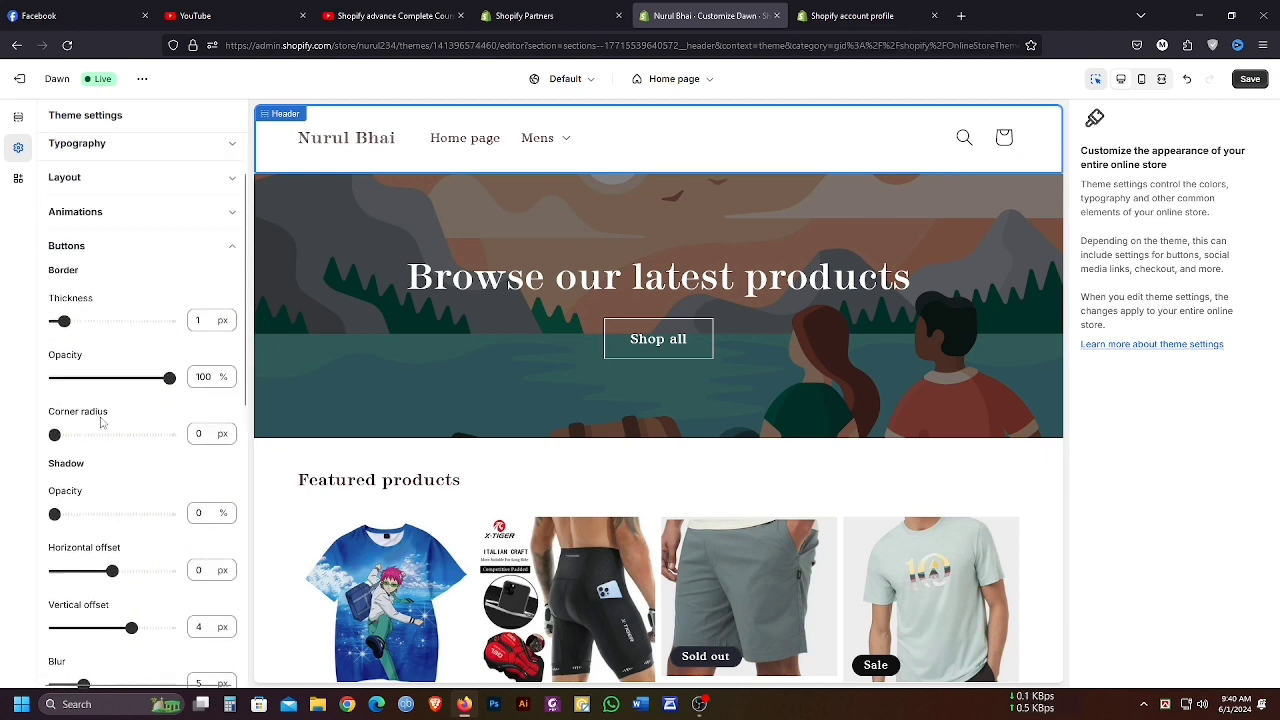
pyautogui.scroll(1, 100, 423)
pyautogui.scroll(-15, 589, 427)
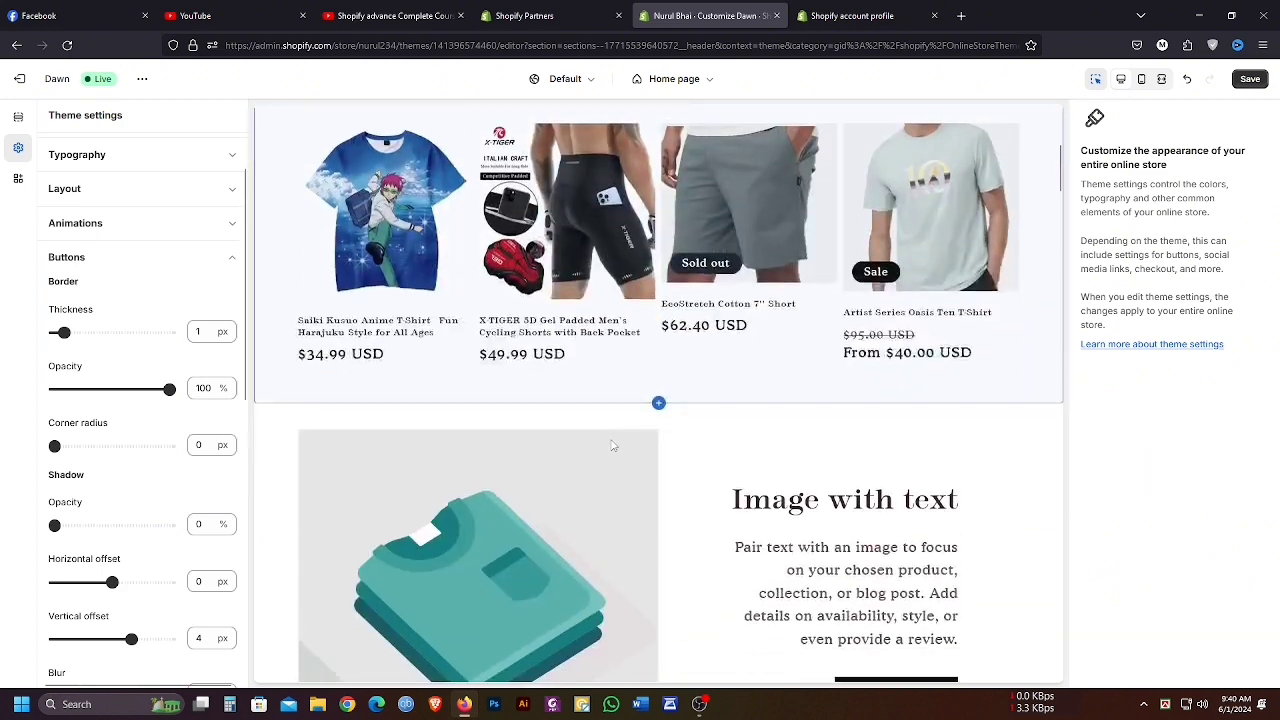
pyautogui.scroll(3, 595, 465)
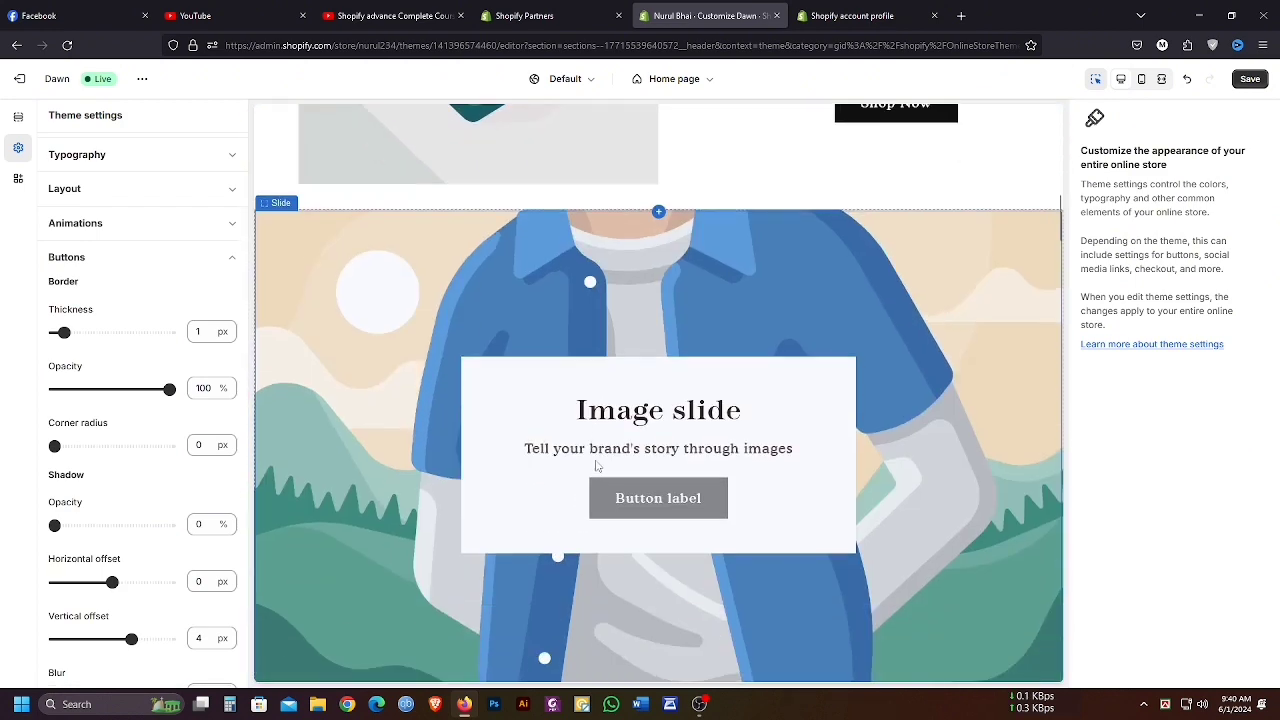
pyautogui.scroll(-2, 595, 465)
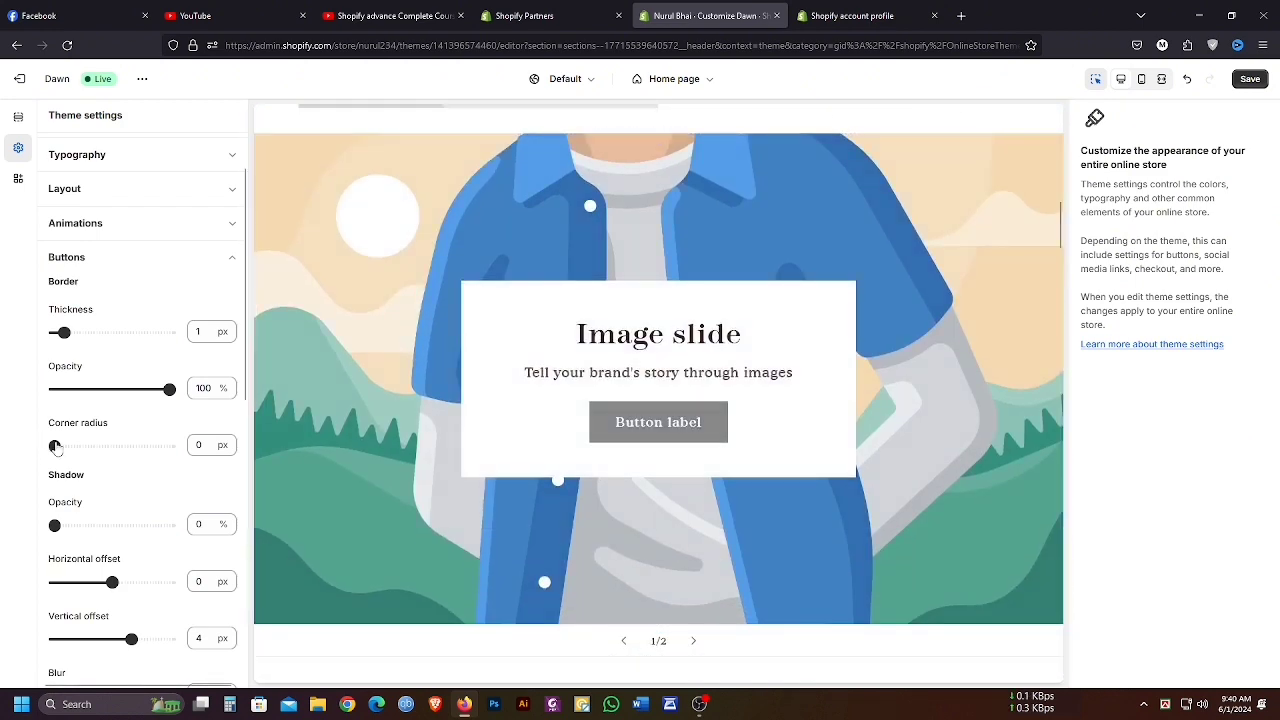
pyautogui.moveTo(56, 447)
pyautogui.mouseDown()
pyautogui.moveTo(94, 446)
pyautogui.moveTo(48, 446)
pyautogui.mouseUp()
pyautogui.moveTo(55, 527); pyautogui.dragTo(181, 540)
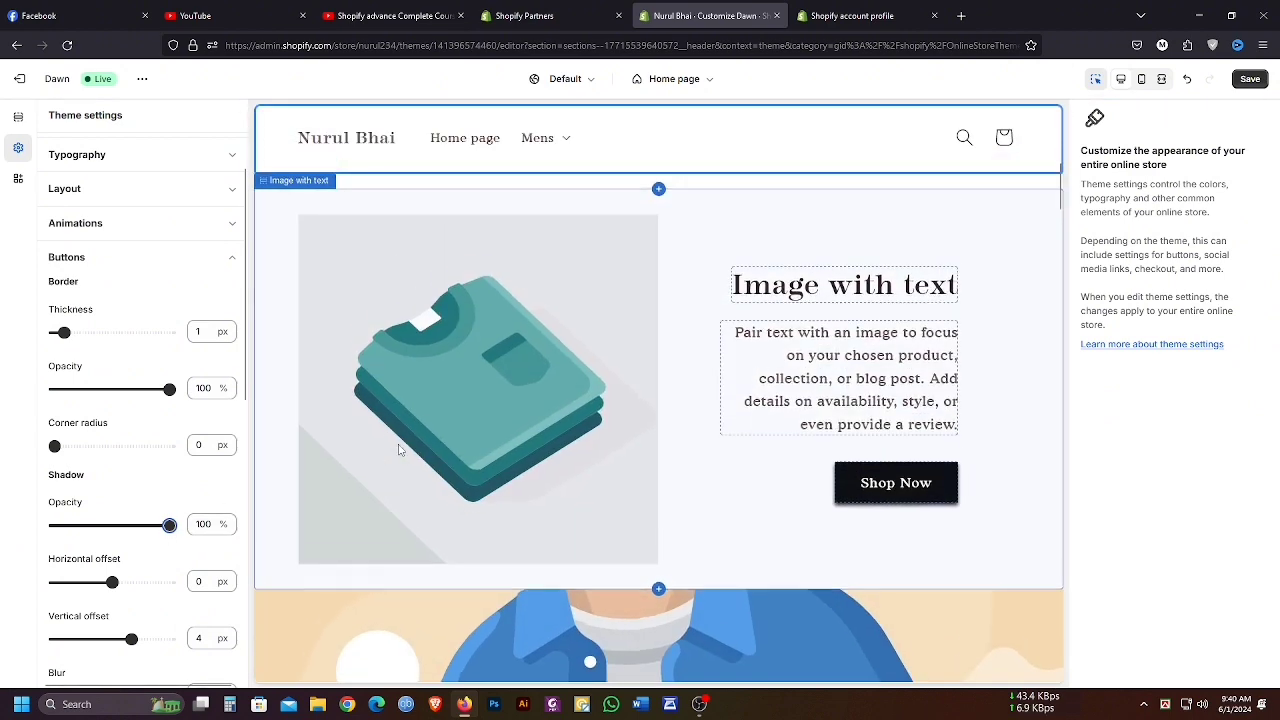
pyautogui.scroll(-1, 398, 450)
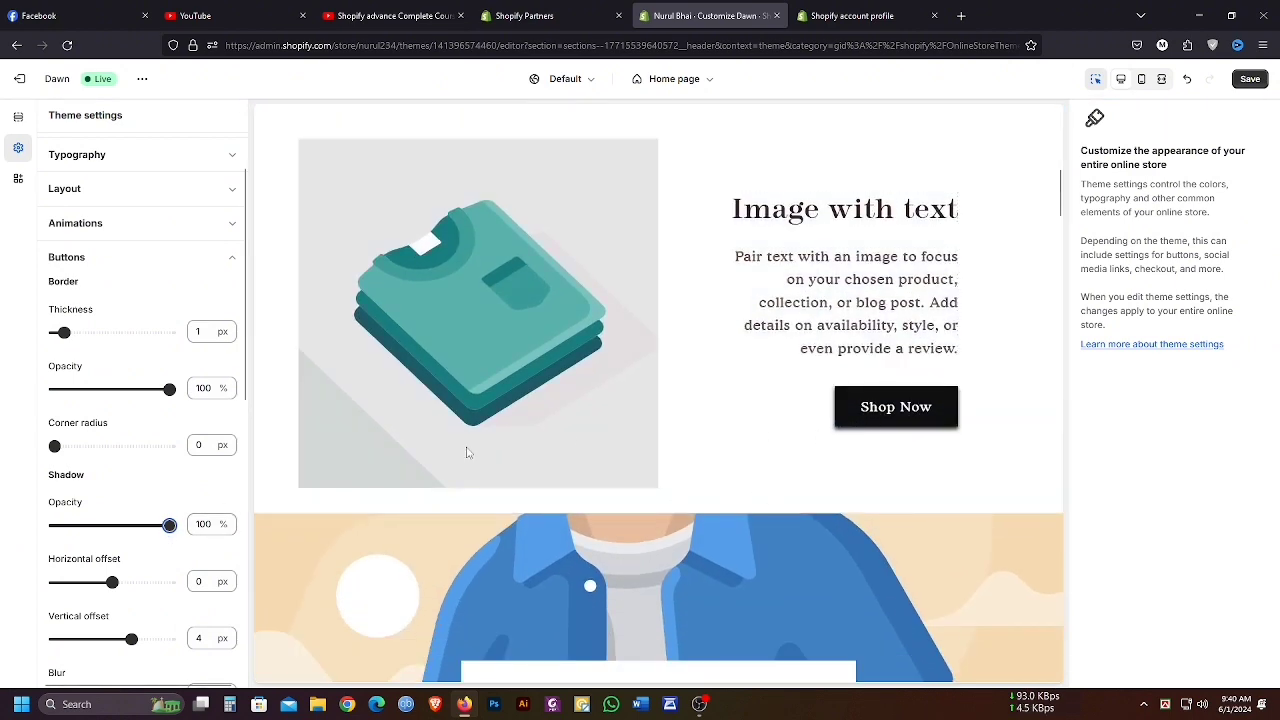
pyautogui.moveTo(56, 447); pyautogui.dragTo(170, 446)
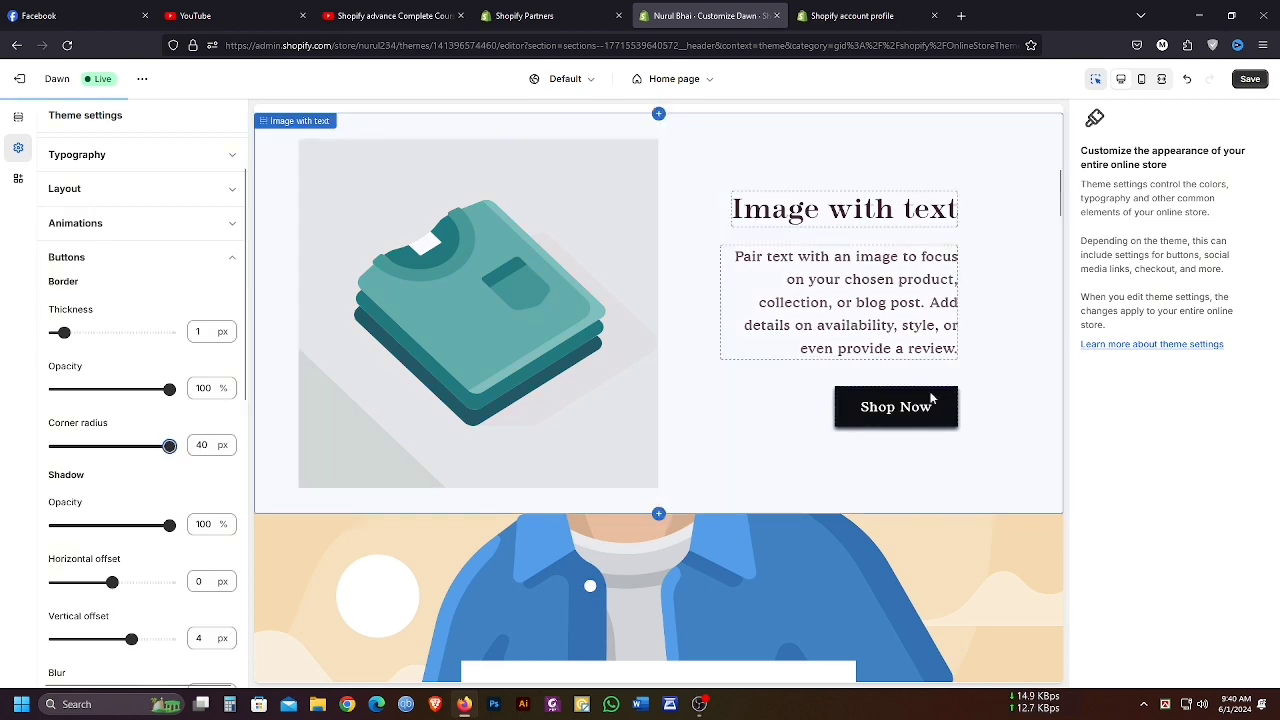
# Adjust the remaining button sliders, ending with 6 px border thickness and 15 px shadow blur
pyautogui.scroll(-5, 900, 425)
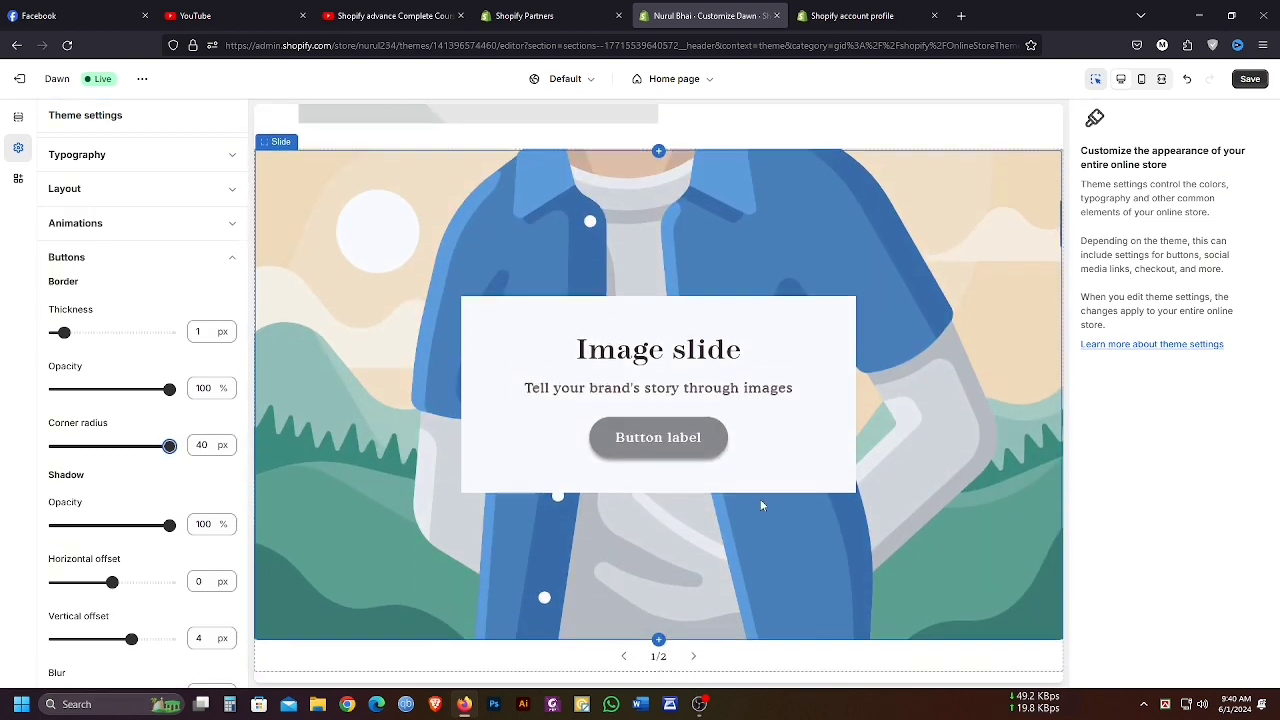
pyautogui.scroll(-3, 73, 460)
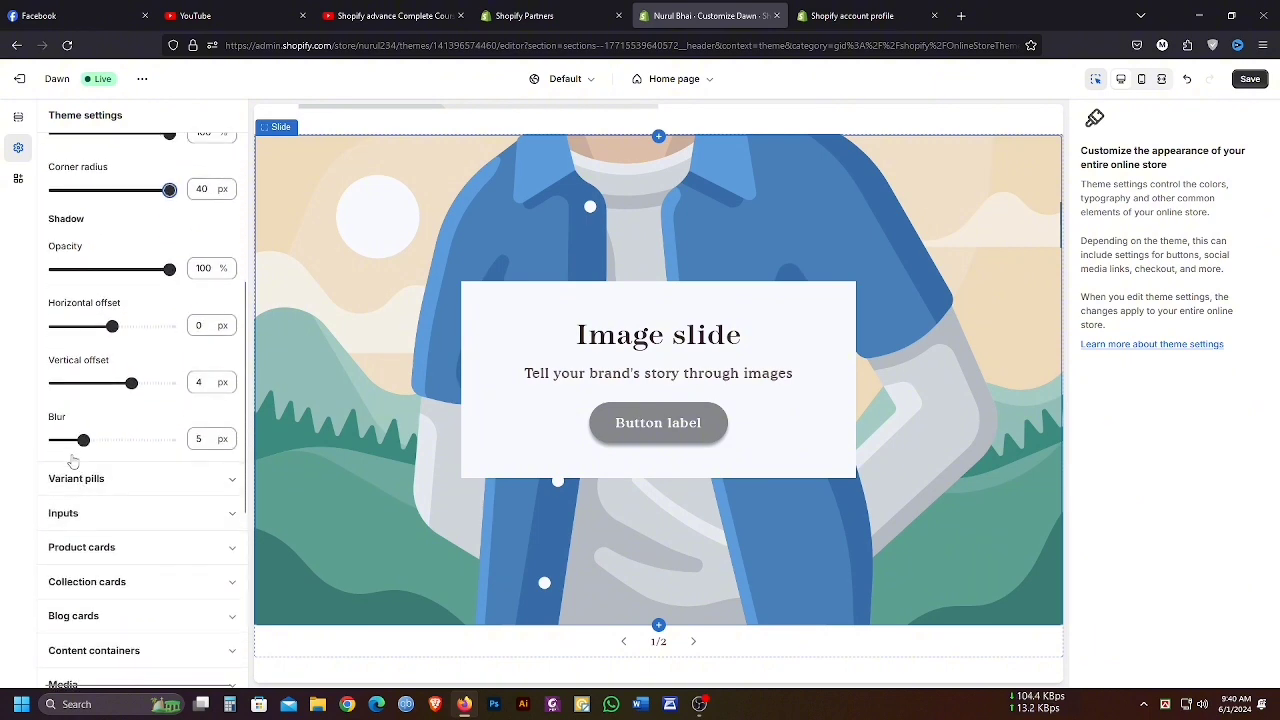
pyautogui.scroll(2, 73, 460)
pyautogui.scroll(1, 808, 486)
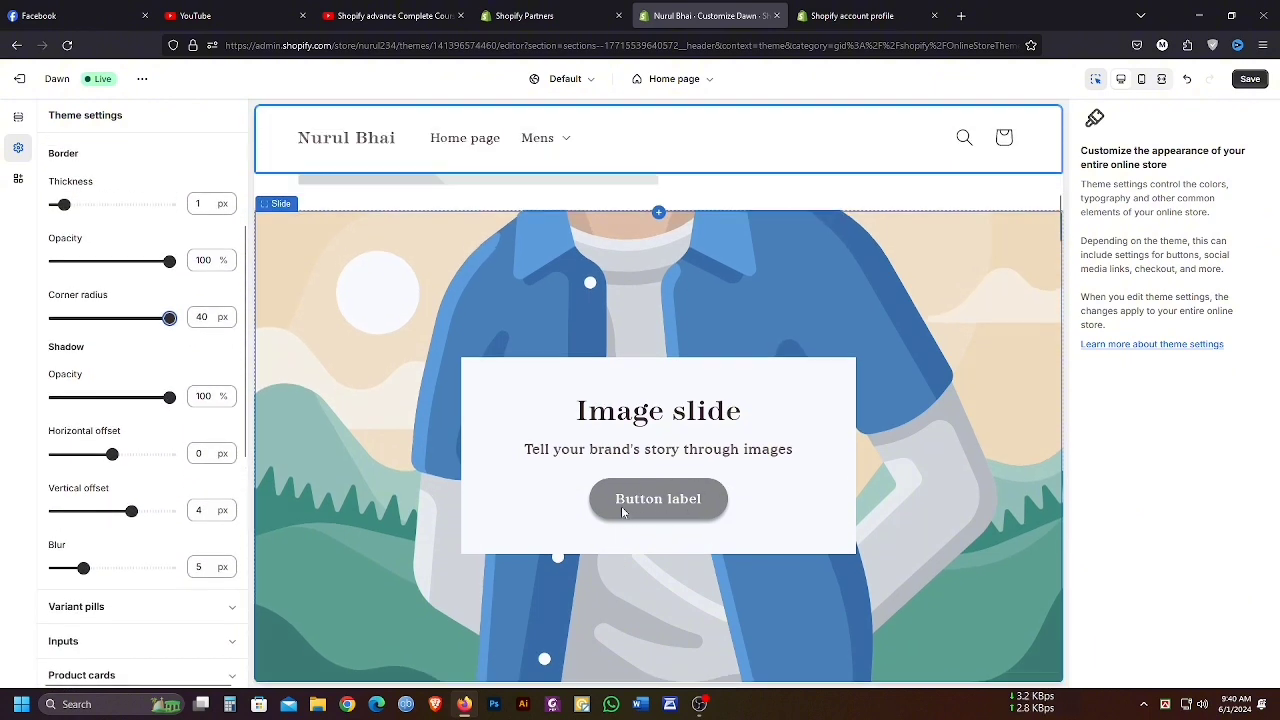
pyautogui.scroll(1, 70, 340)
pyautogui.moveTo(63, 331); pyautogui.dragTo(113, 332)
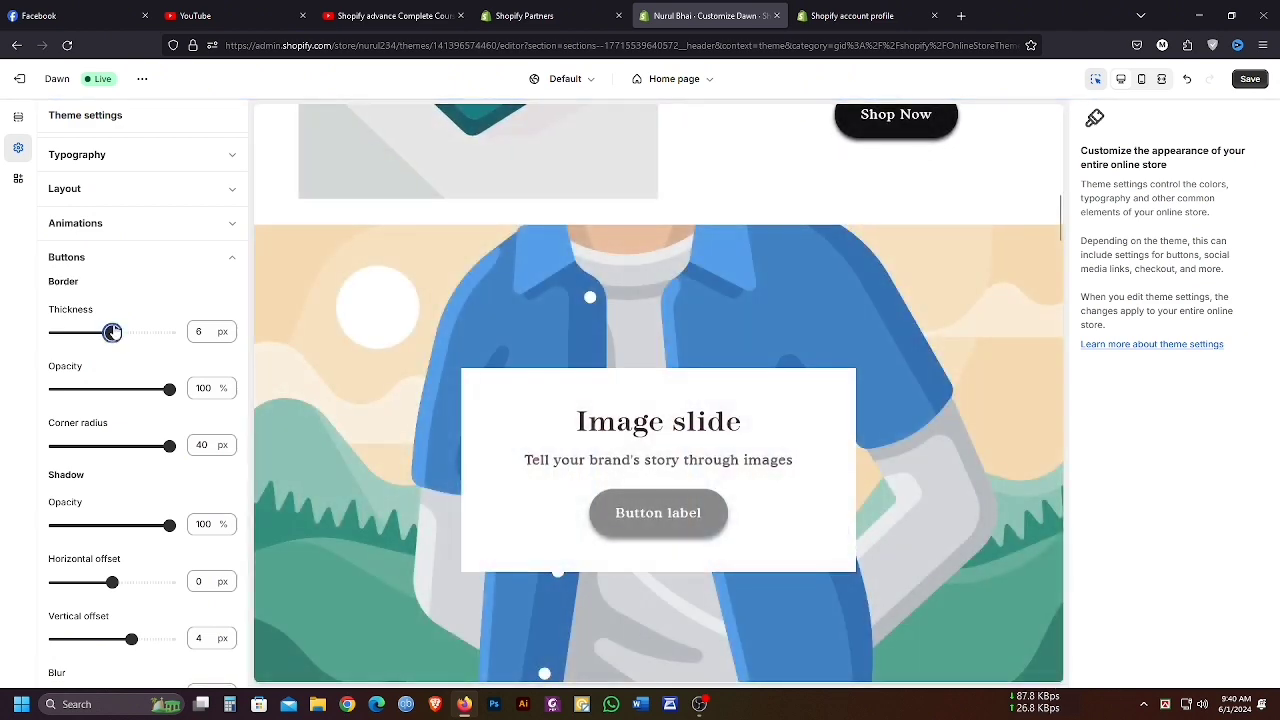
pyautogui.moveTo(112, 332); pyautogui.dragTo(86, 332)
pyautogui.scroll(-4, 110, 420)
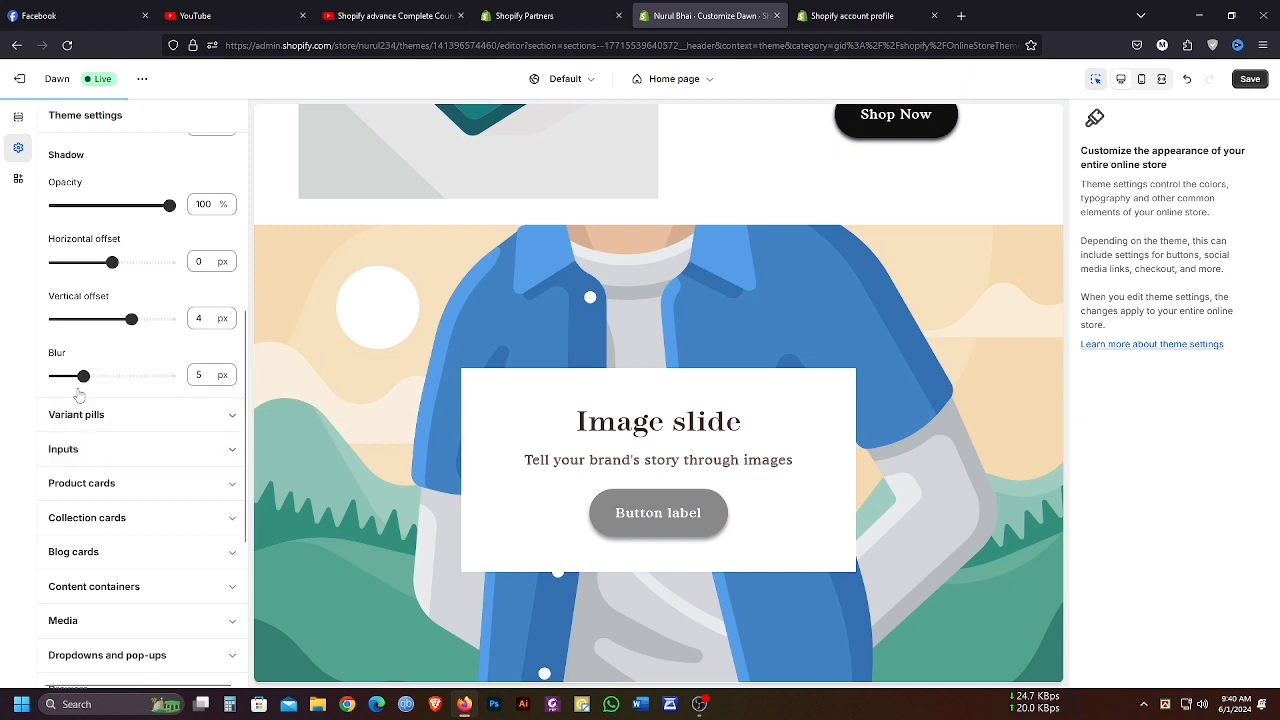
pyautogui.rightClick(118, 386)
pyautogui.moveTo(84, 376); pyautogui.dragTo(135, 390)
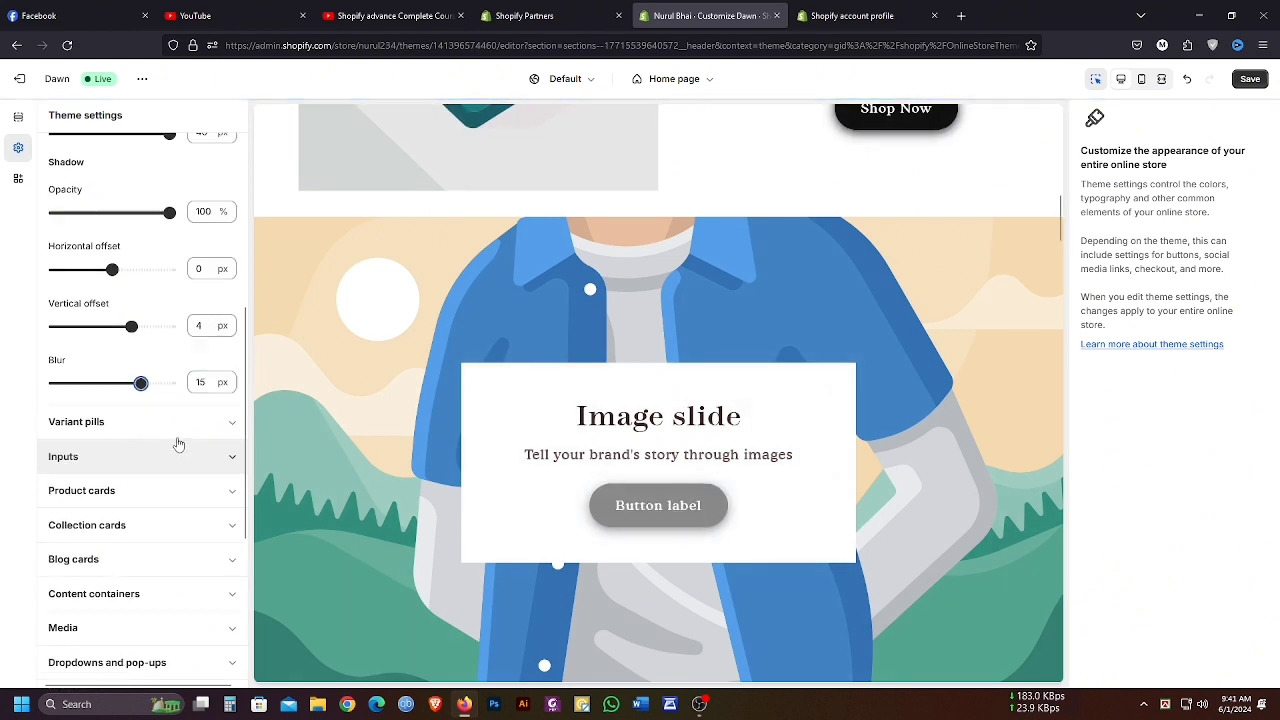
pyautogui.scroll(4, 190, 435)
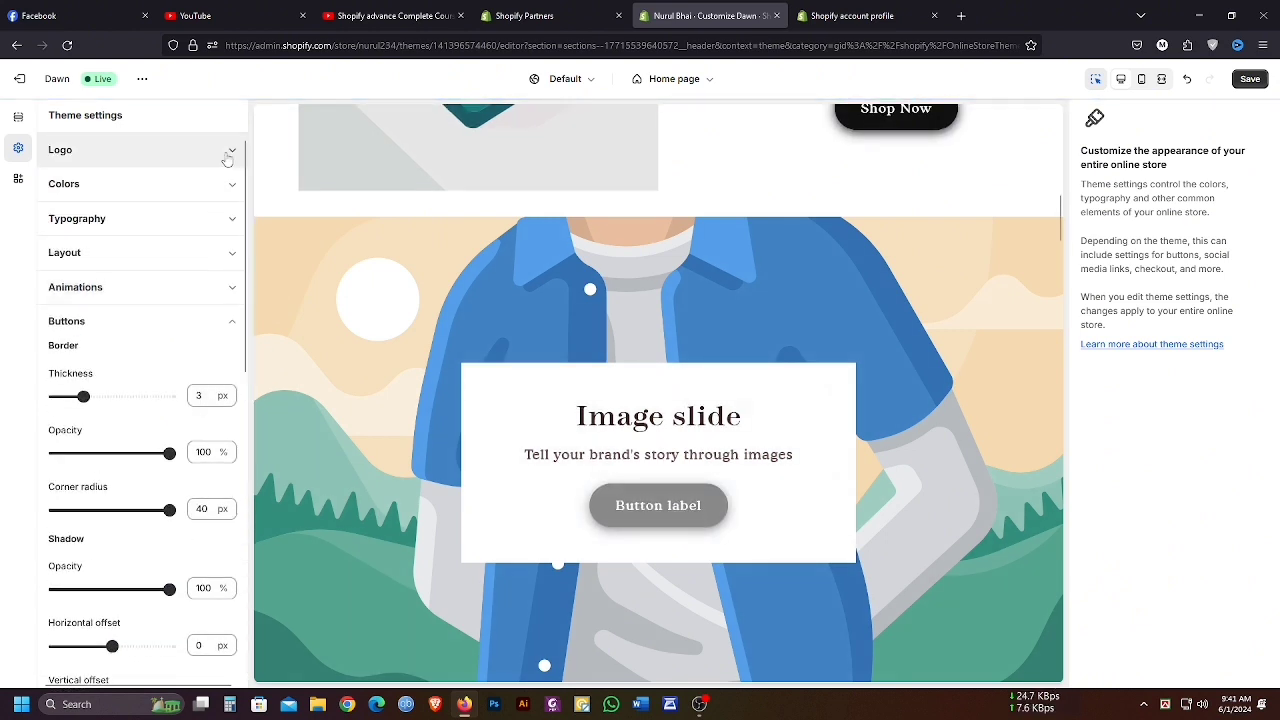
# Expand Colors and inspect Scheme 1's colours, then return to the theme settings list
pyautogui.click(231, 218)
pyautogui.click(236, 216)
pyautogui.click(233, 188)
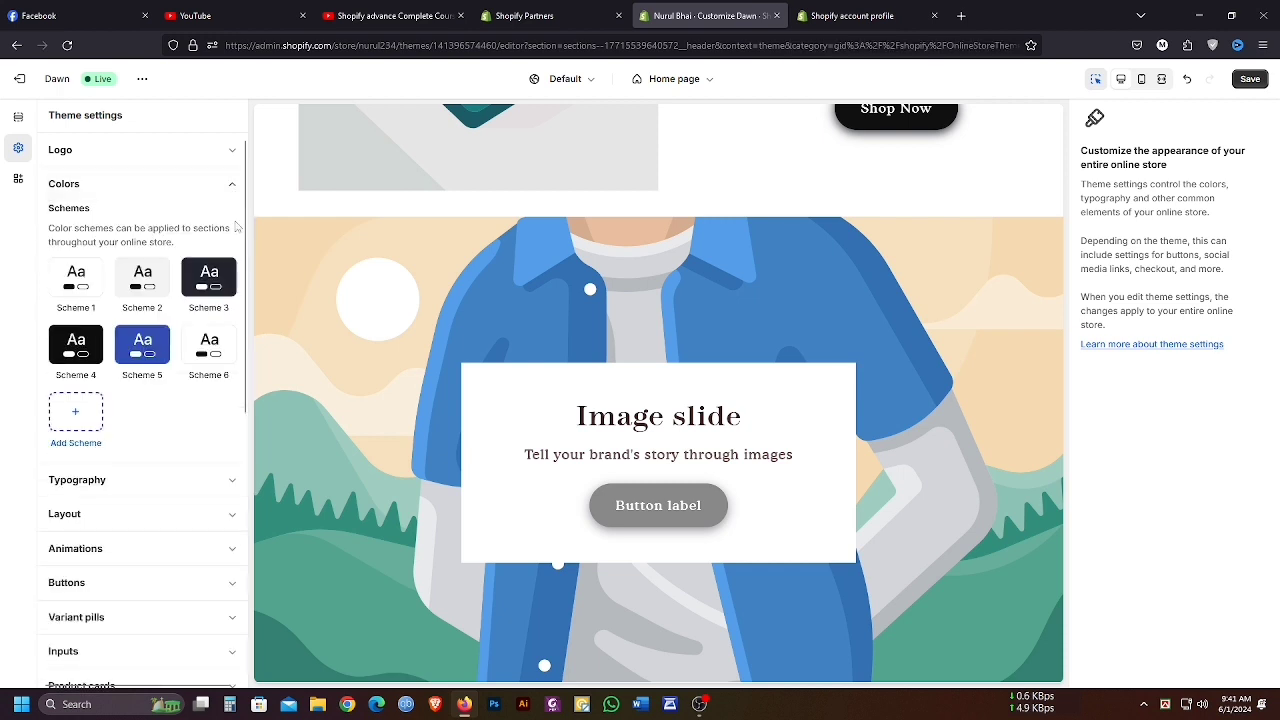
pyautogui.click(80, 285)
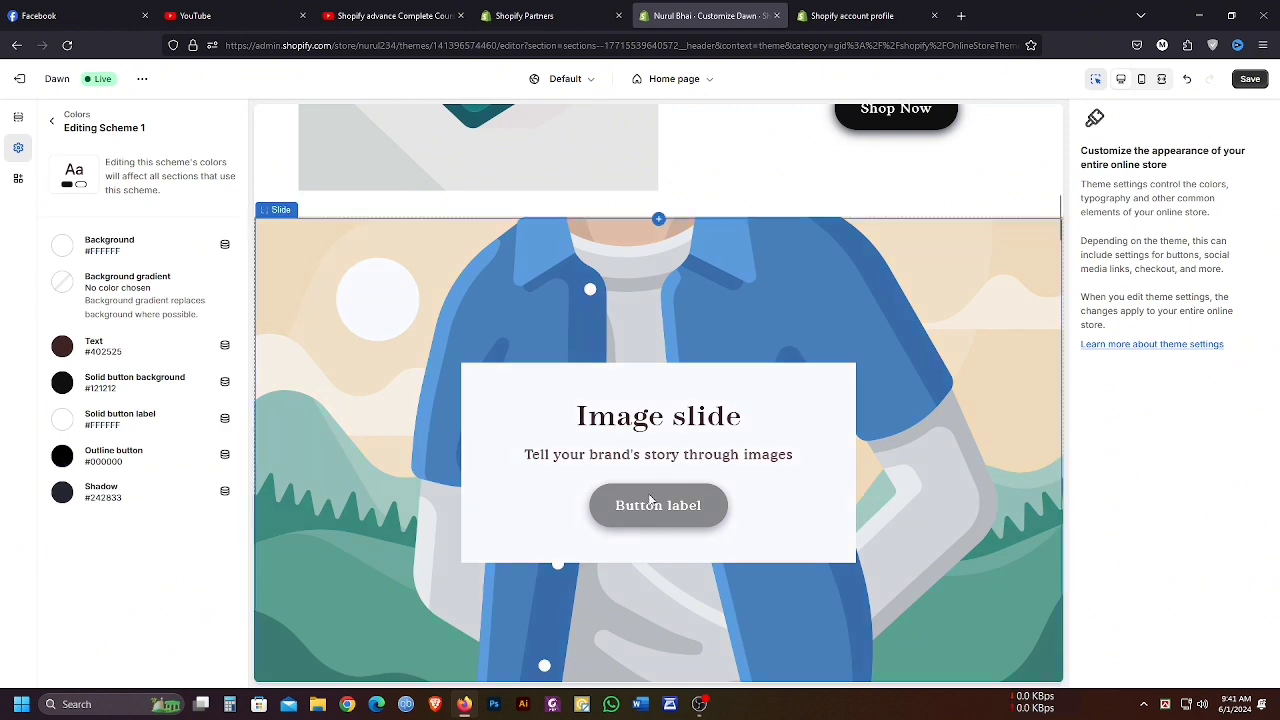
pyautogui.click(65, 130)
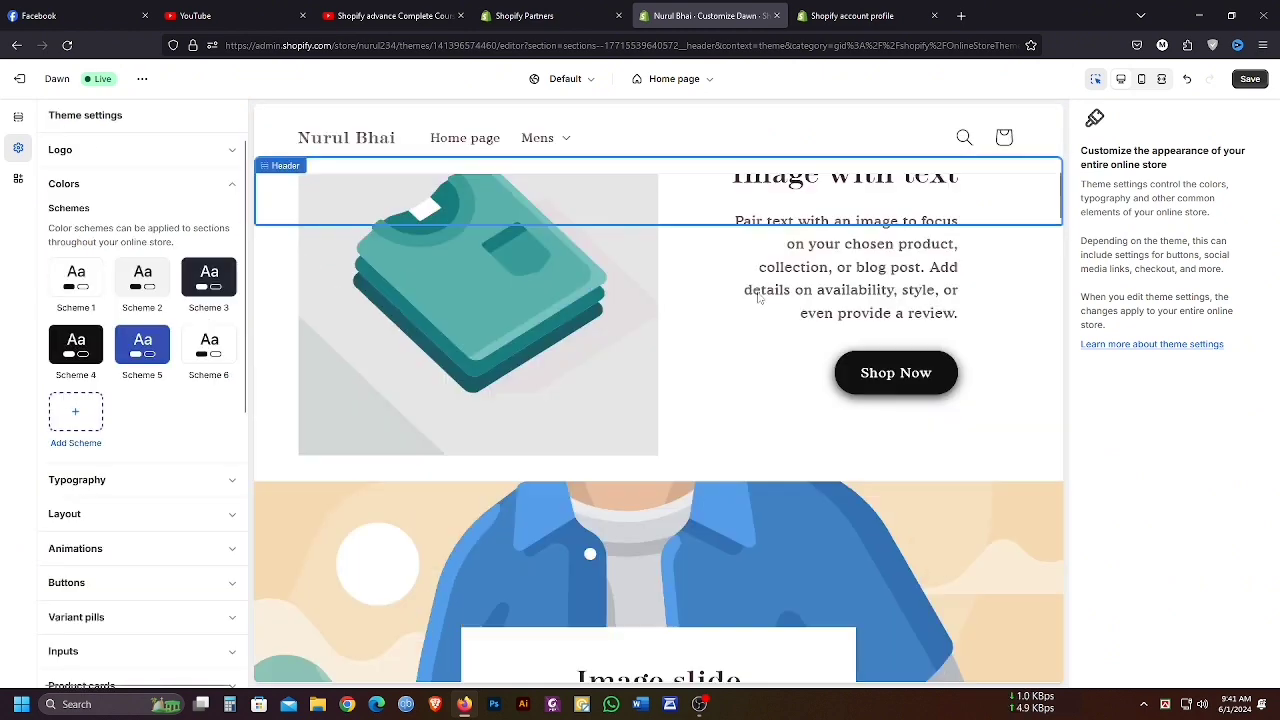
# Scroll the preview through the Multirow rows and switch to the Home page sections list
pyautogui.scroll(-5, 803, 326)
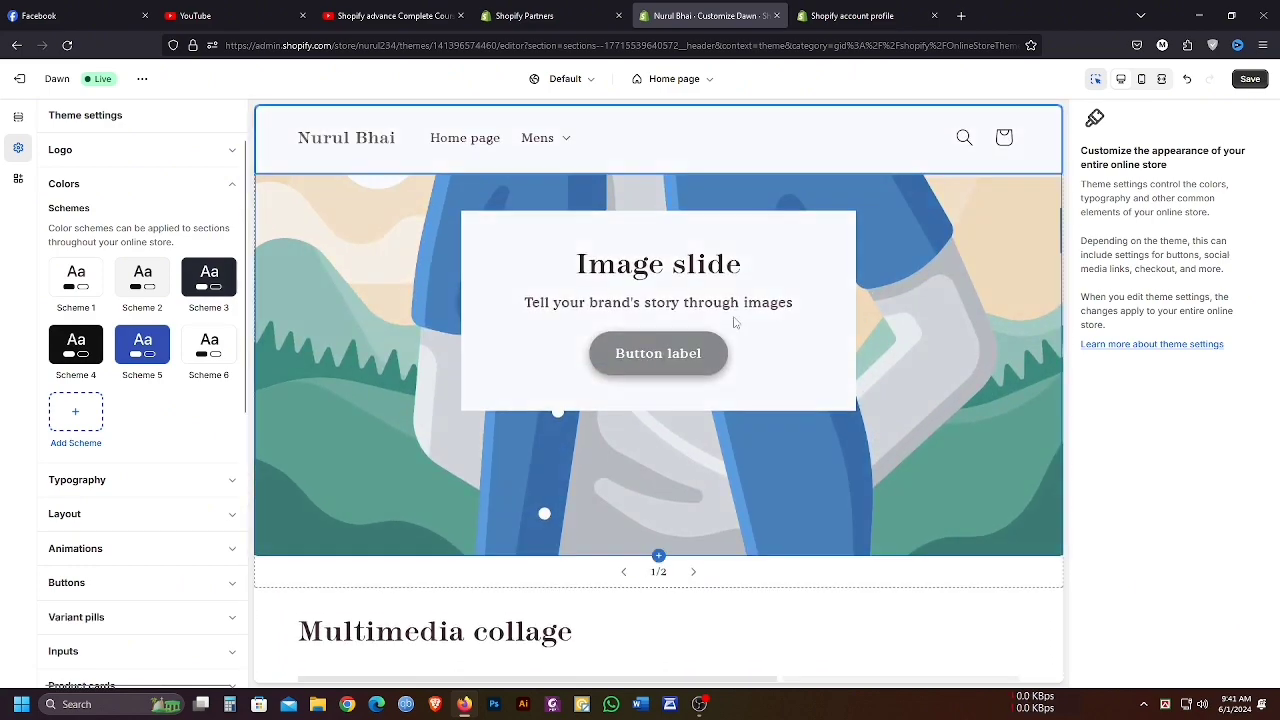
pyautogui.scroll(-10, 605, 366)
pyautogui.scroll(5, 711, 450)
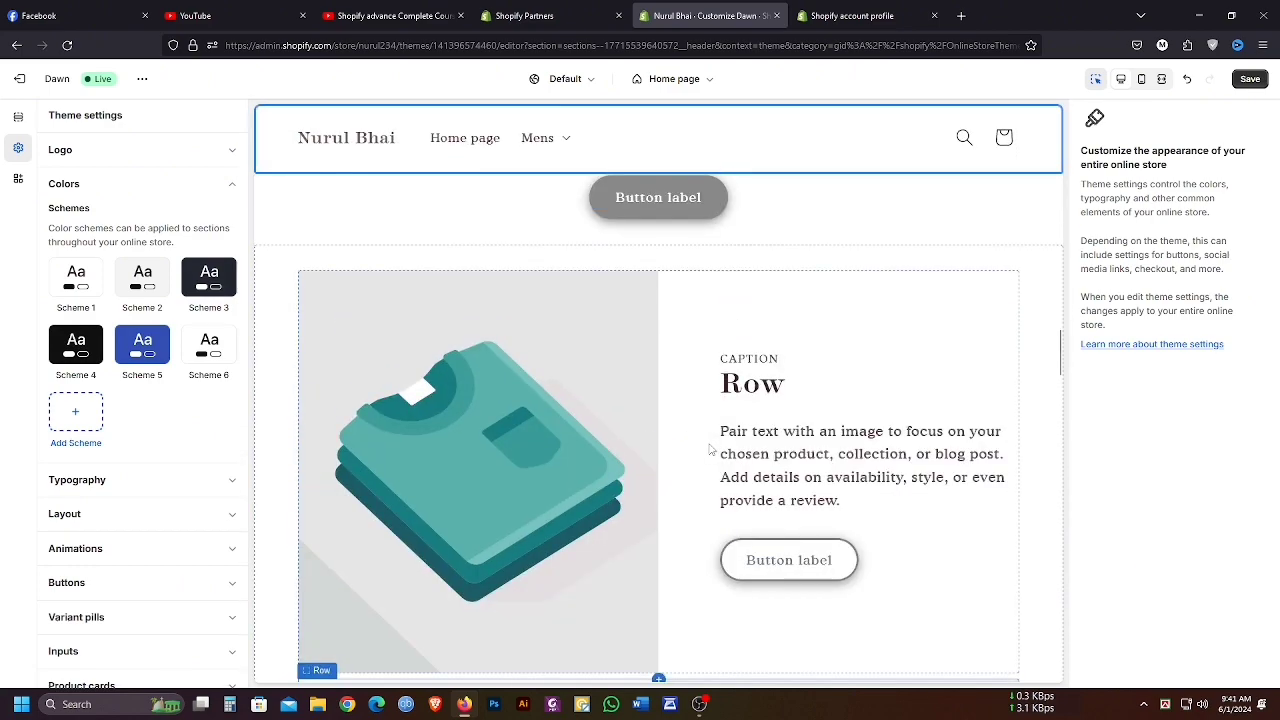
pyautogui.scroll(-3, 711, 450)
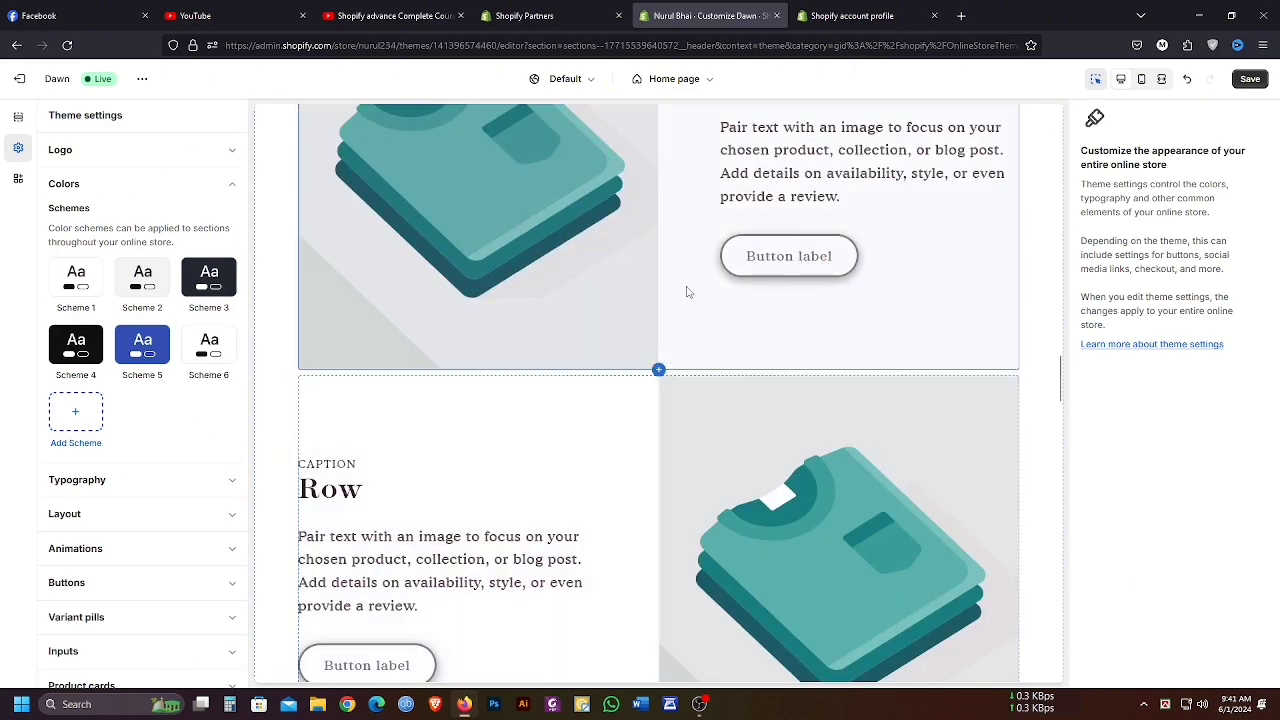
pyautogui.scroll(-8, 766, 294)
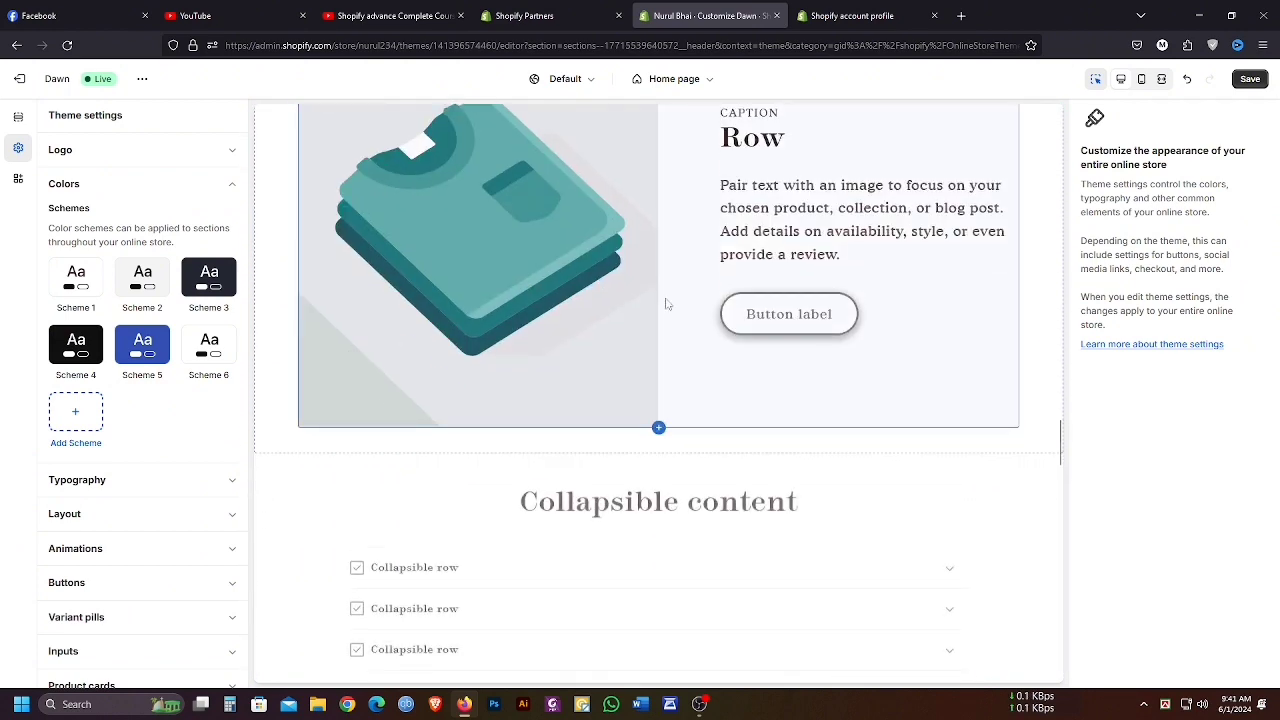
pyautogui.scroll(-5, 700, 300)
pyautogui.scroll(5, 831, 289)
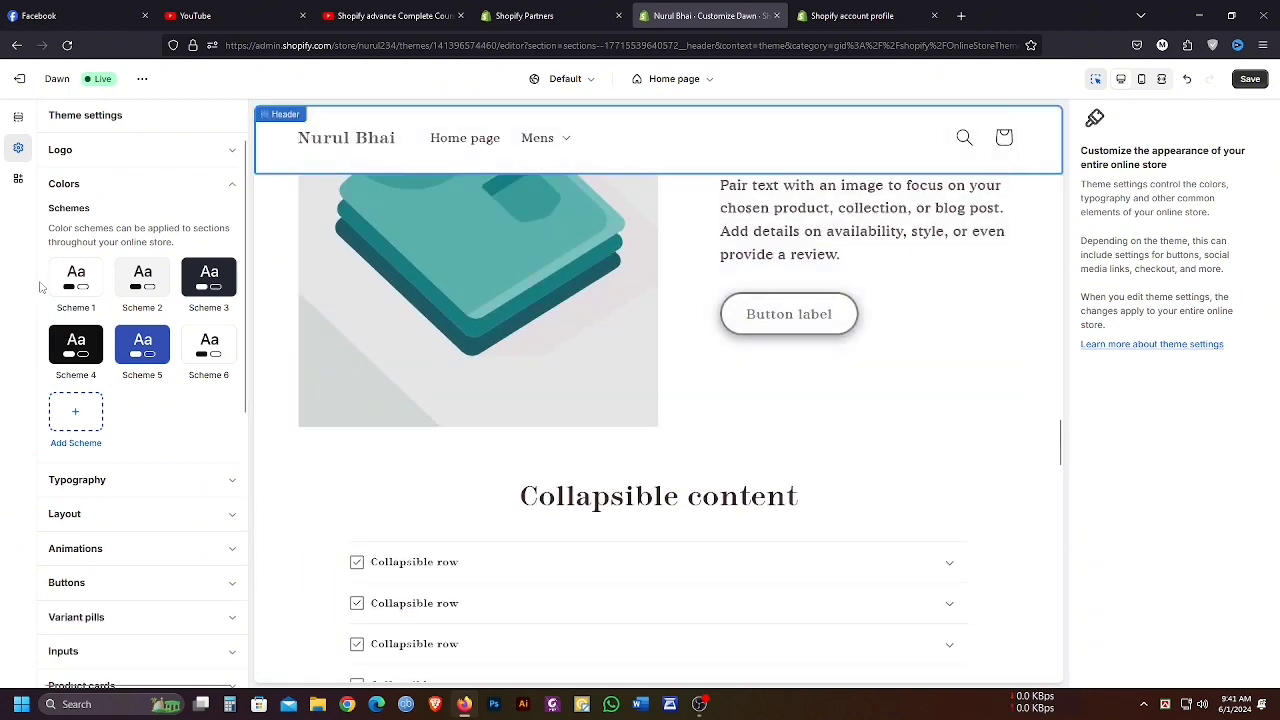
pyautogui.scroll(5, 581, 320)
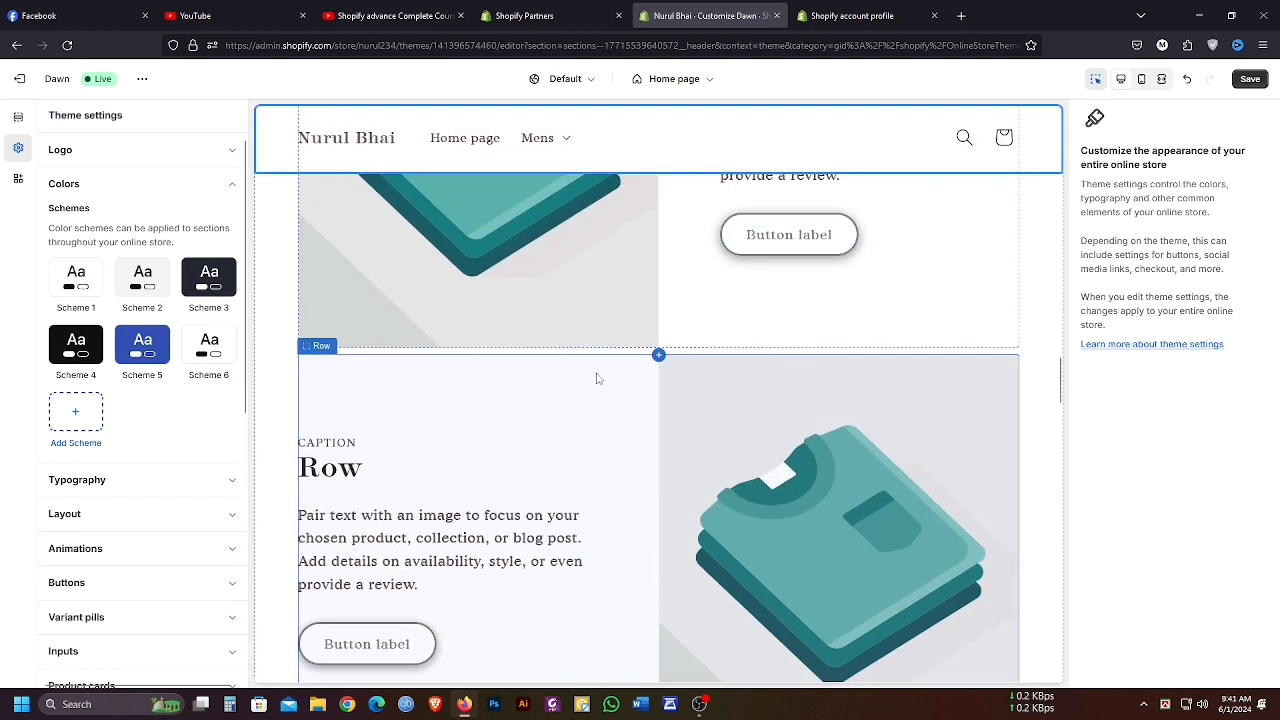
pyautogui.scroll(3, 600, 380)
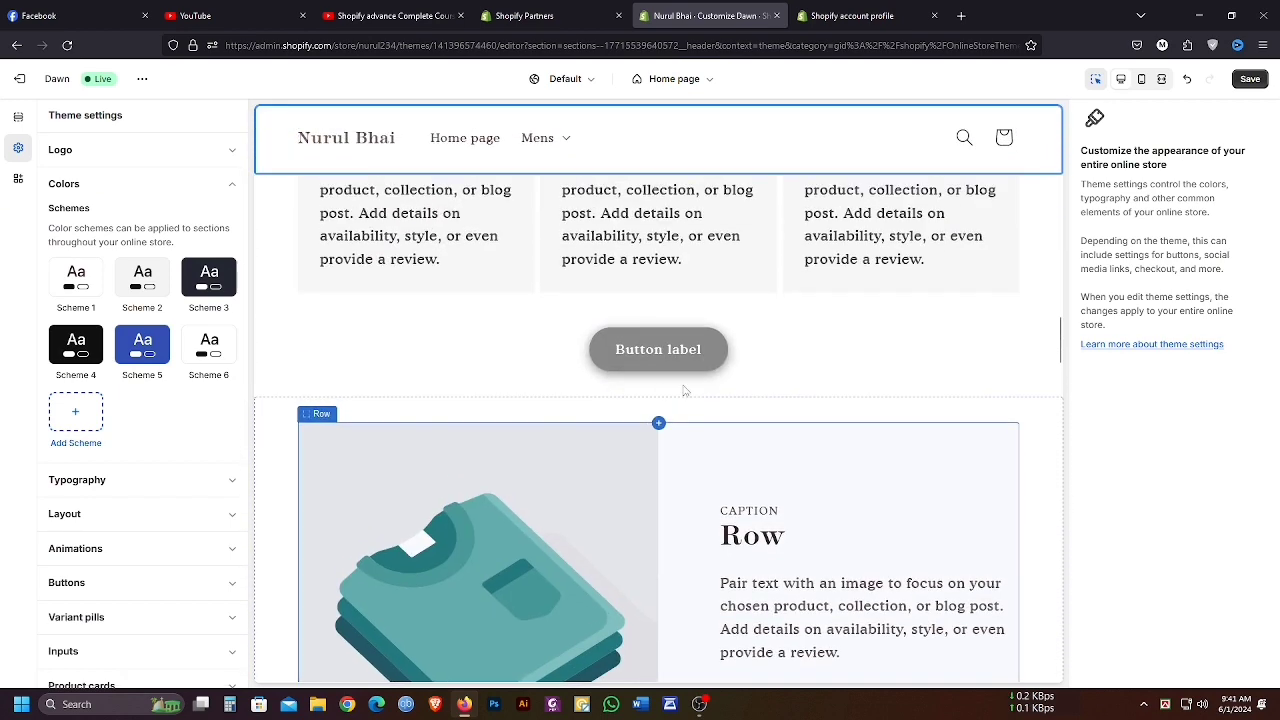
pyautogui.scroll(-4, 683, 391)
pyautogui.scroll(-1, 700, 418)
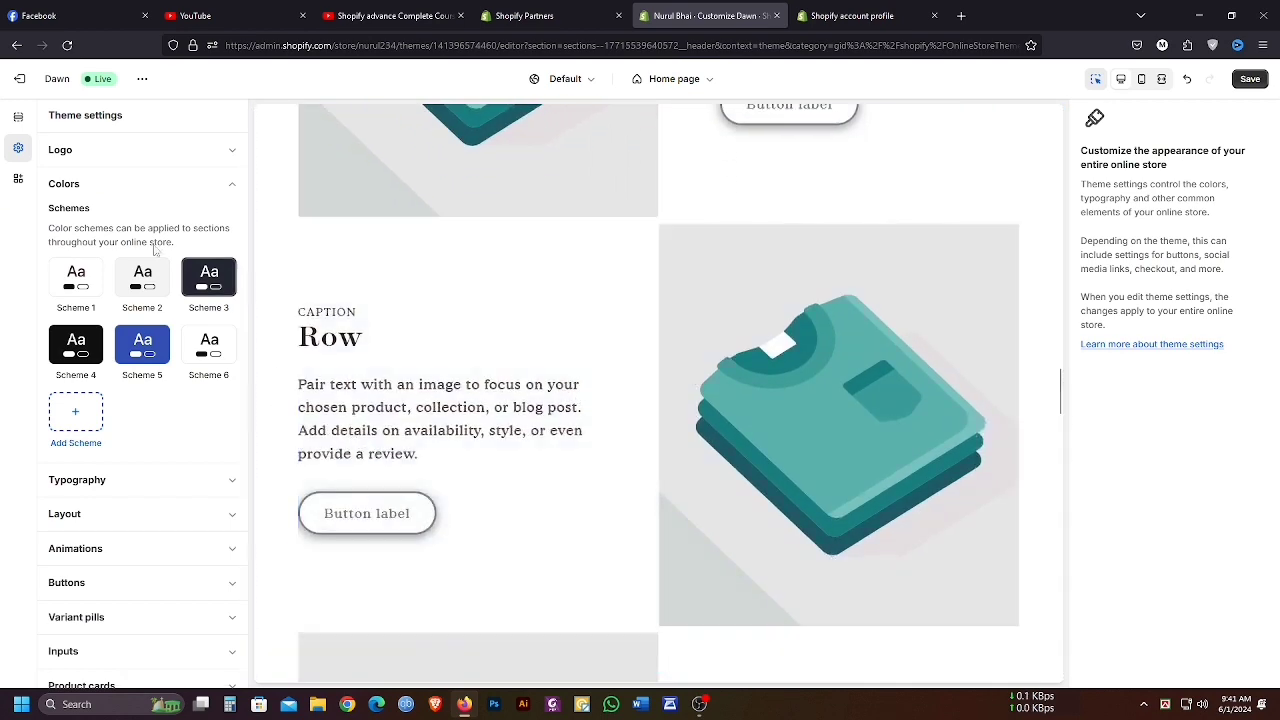
pyautogui.click(18, 118)
# Open the Multirow section's settings
pyautogui.scroll(-5, 104, 328)
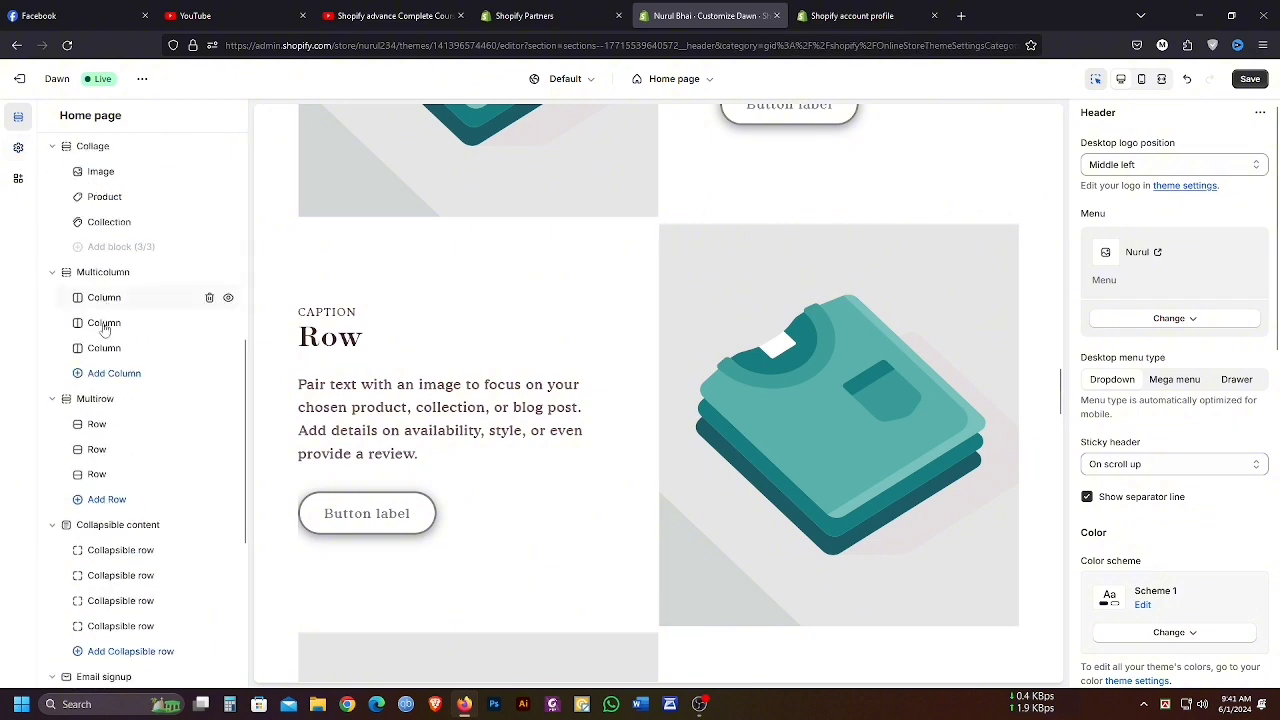
pyautogui.click(110, 404)
pyautogui.scroll(-5, 1198, 380)
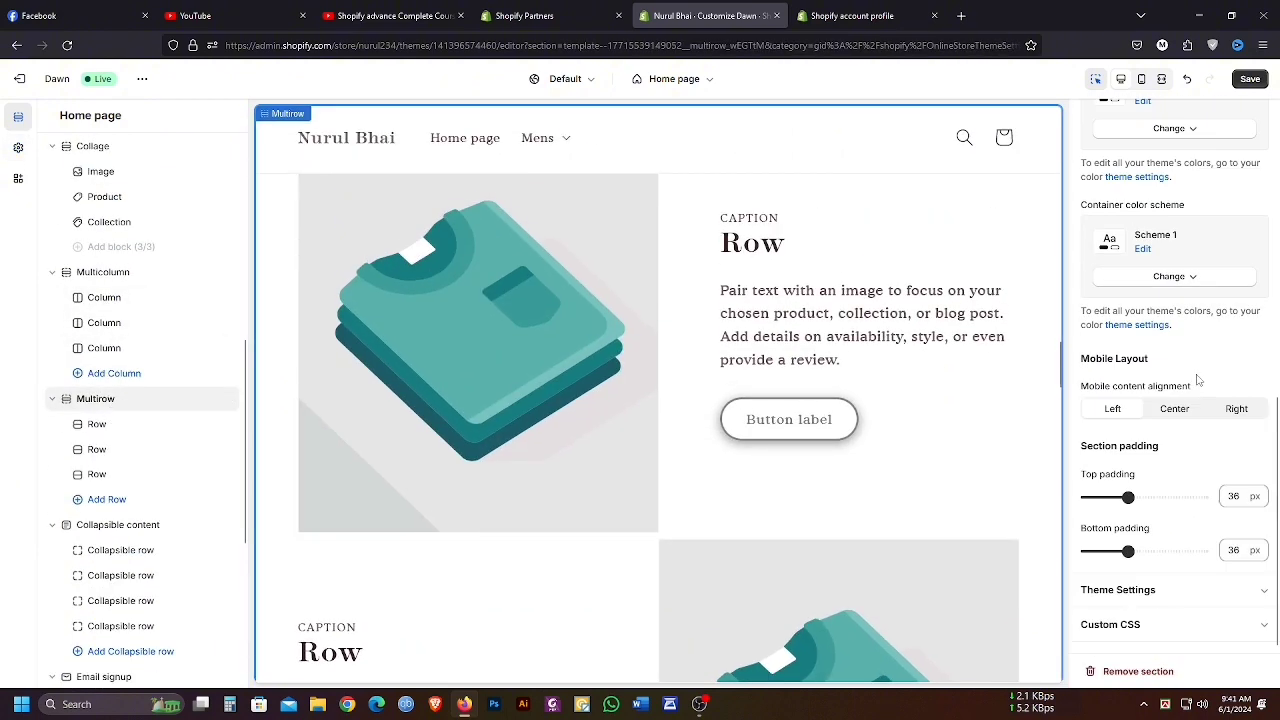
pyautogui.scroll(4, 1184, 283)
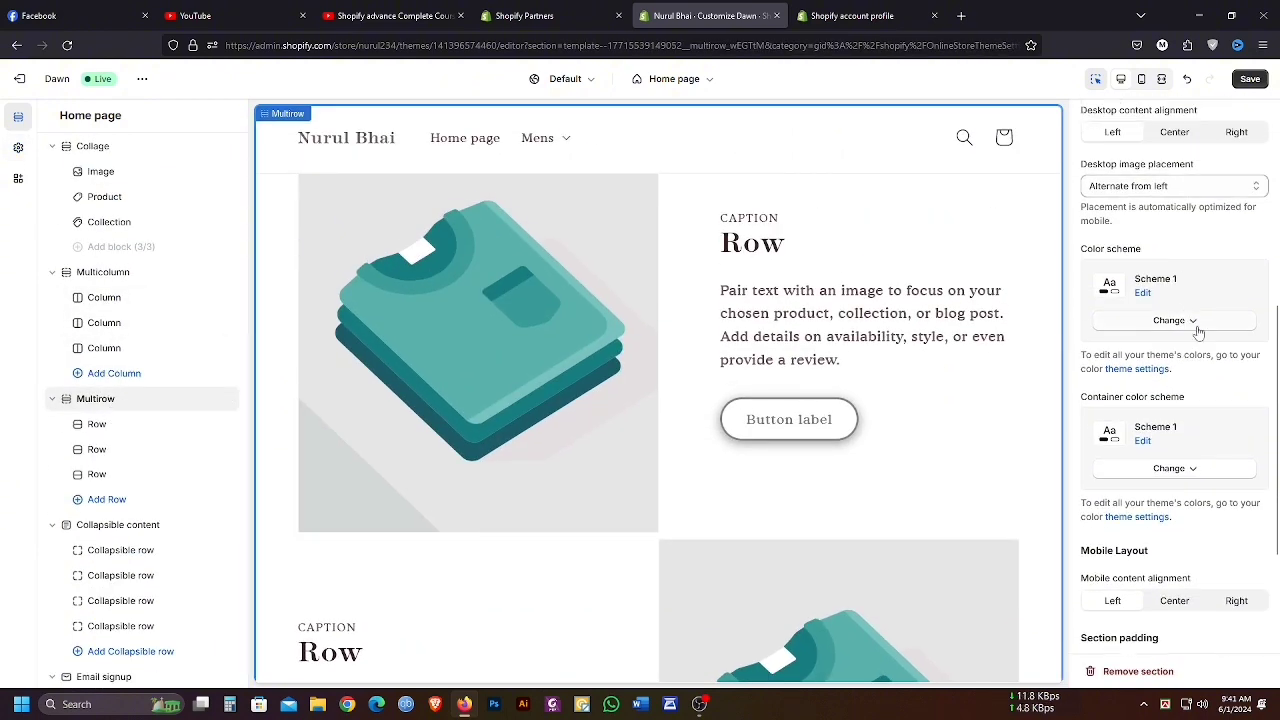
pyautogui.scroll(-1, 1200, 345)
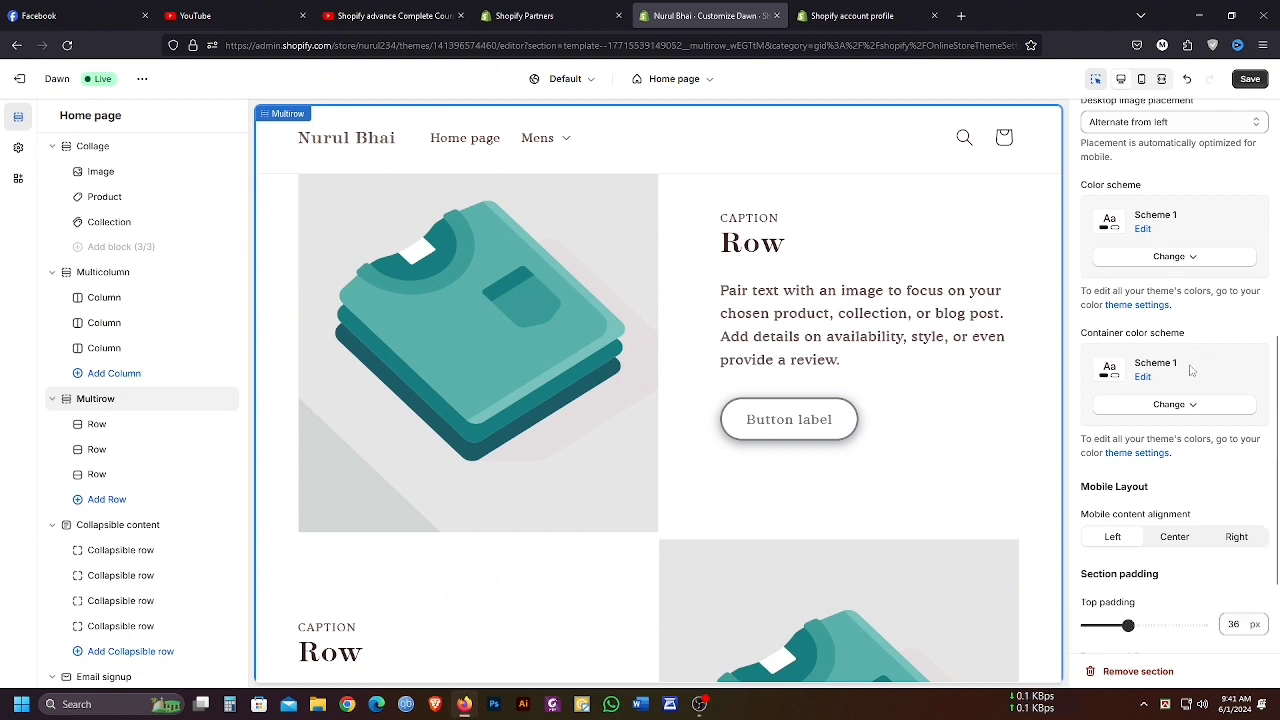
# Try container colour Schemes 2, 3, 4 and 5, ending on light Scheme 6
pyautogui.click(1183, 405)
pyautogui.click(1171, 480)
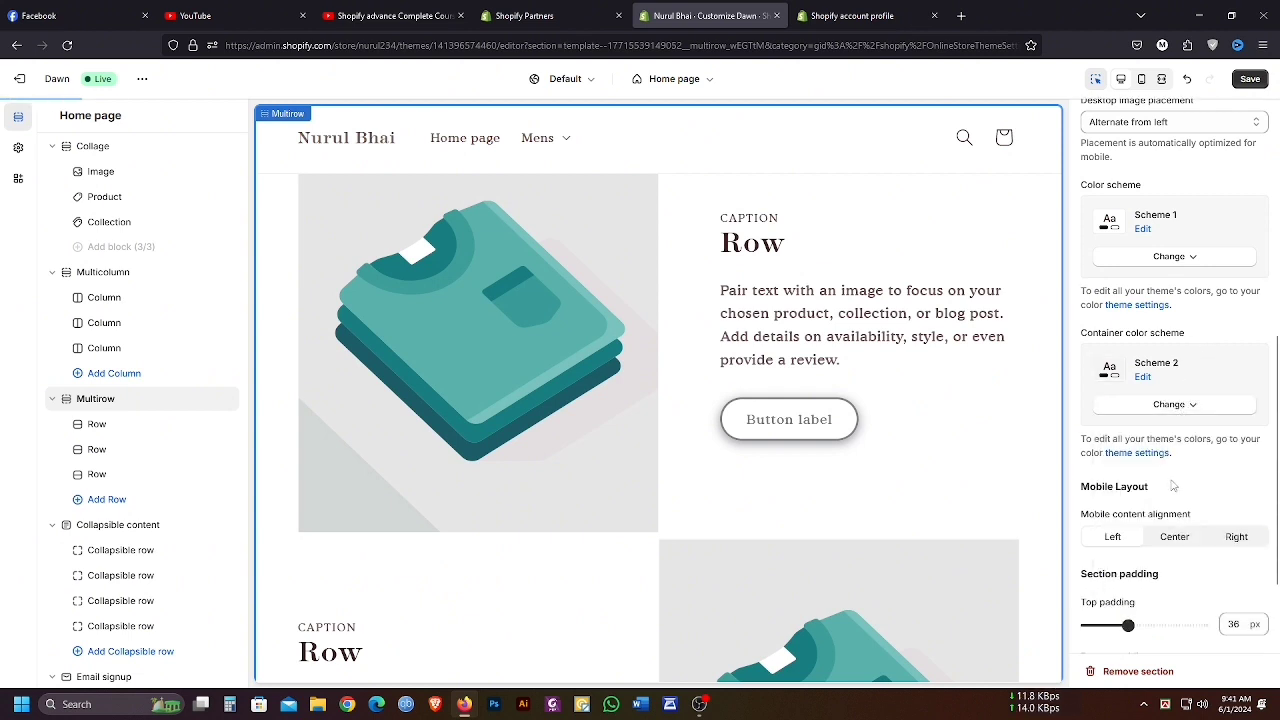
pyautogui.click(1175, 405)
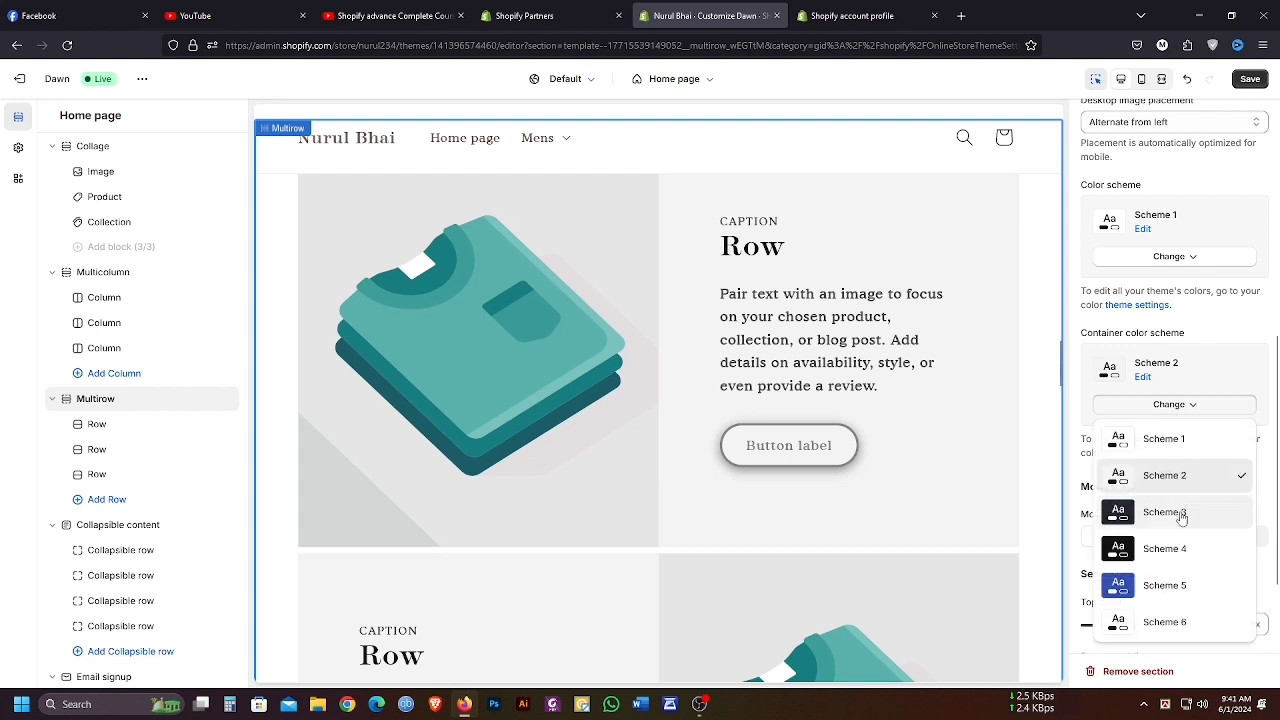
pyautogui.click(1181, 520)
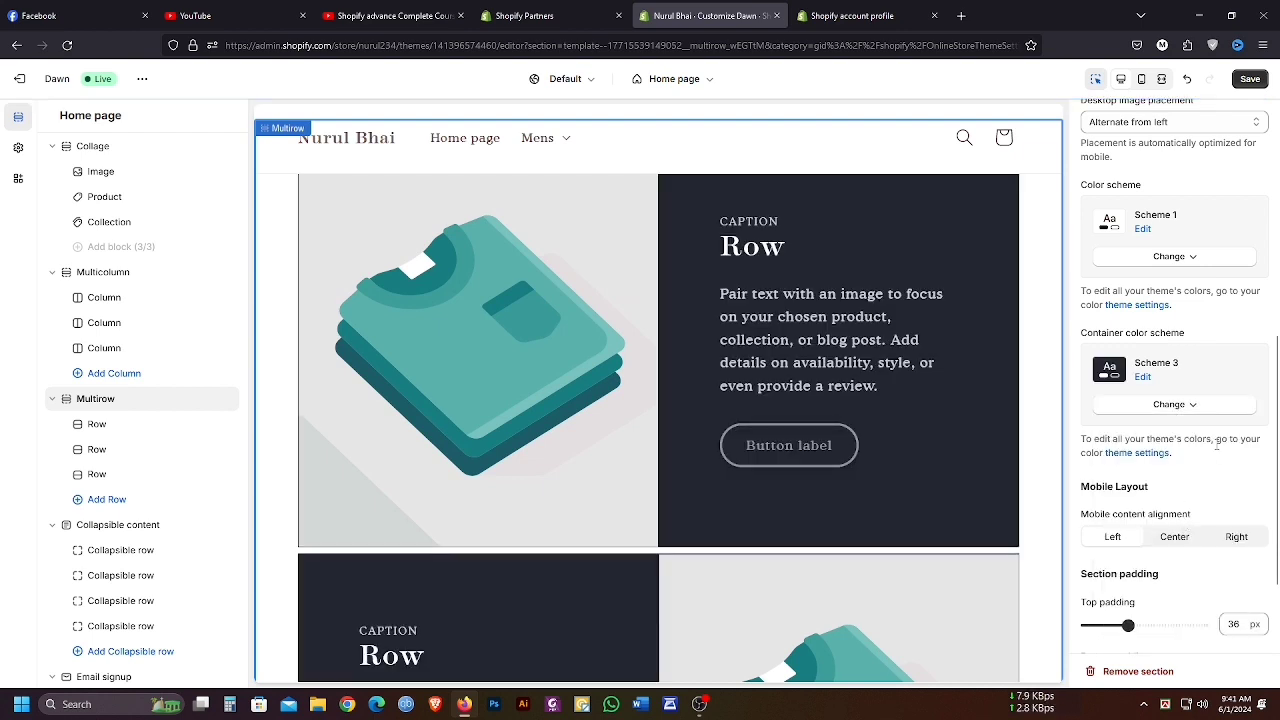
pyautogui.click(1196, 410)
pyautogui.click(1186, 548)
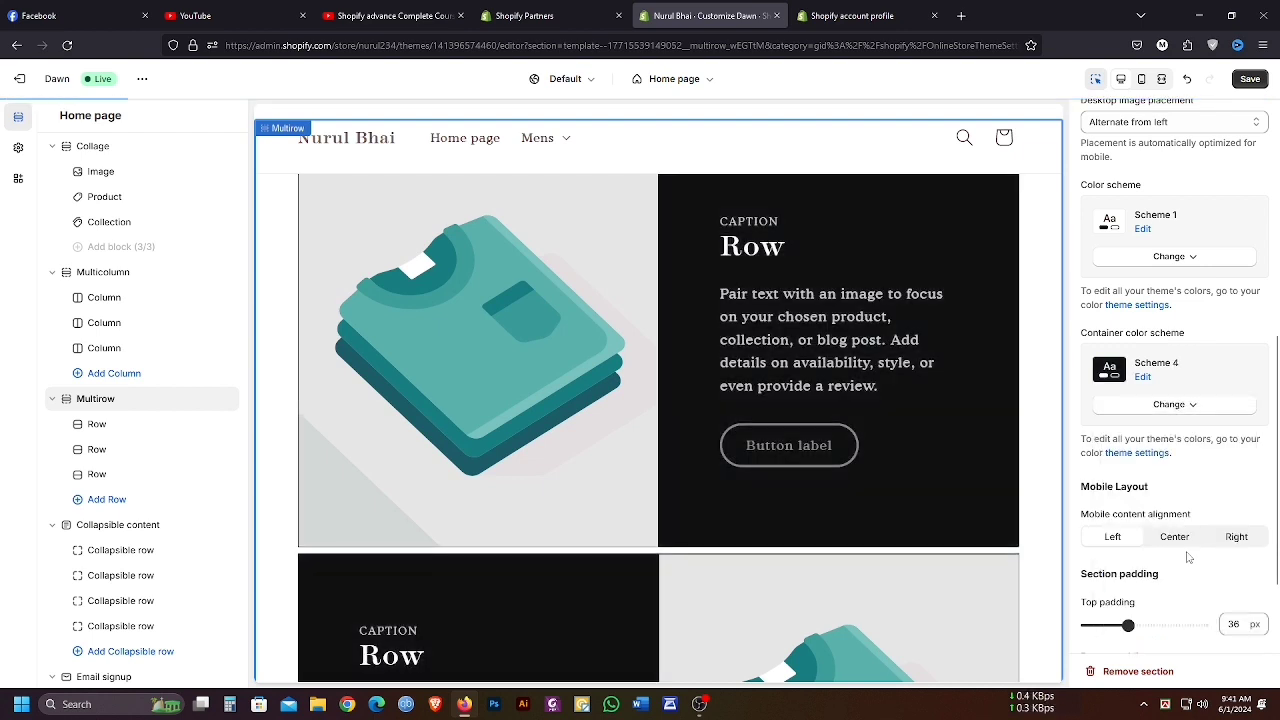
pyautogui.click(1175, 405)
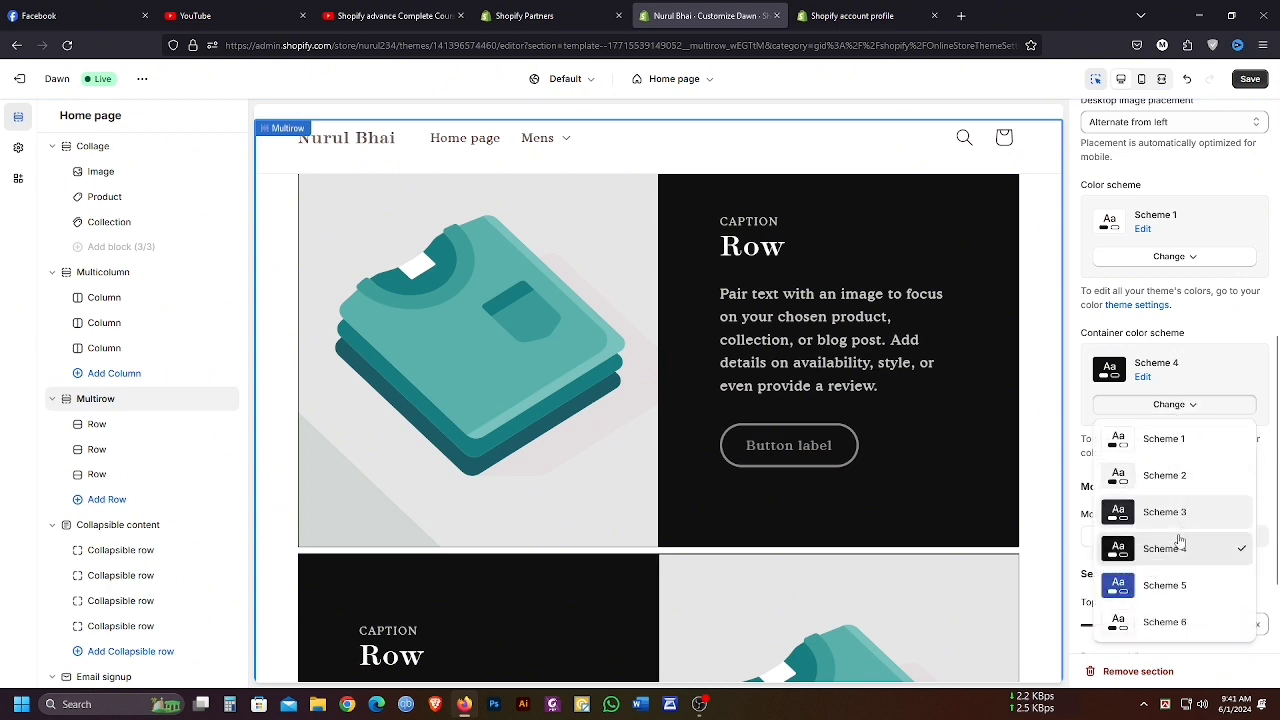
pyautogui.click(1140, 585)
pyautogui.click(1173, 404)
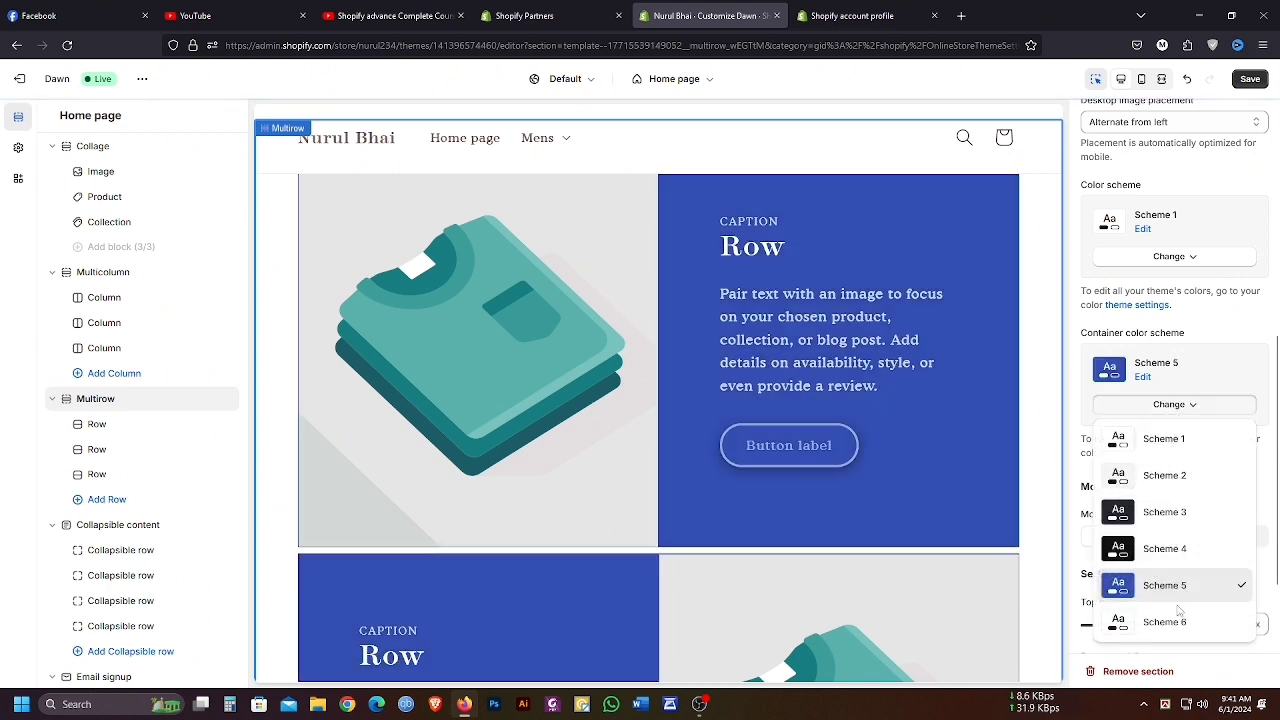
pyautogui.click(1181, 622)
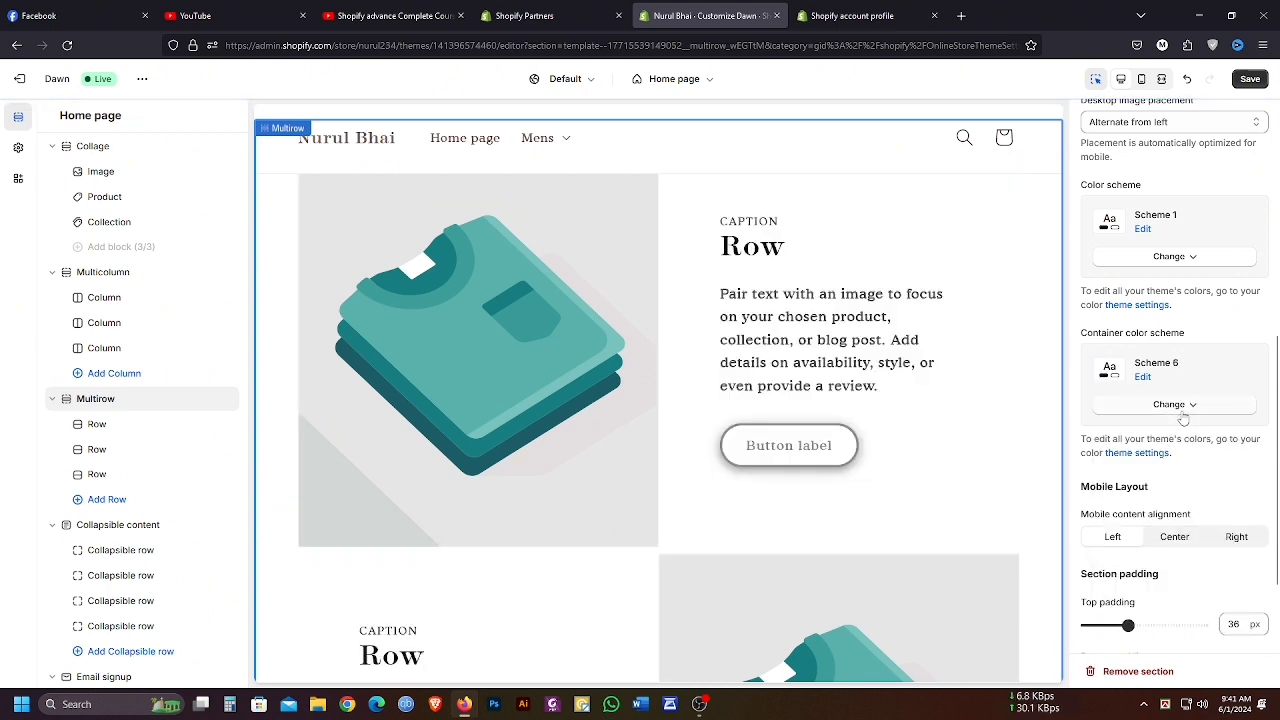
pyautogui.click(1170, 406)
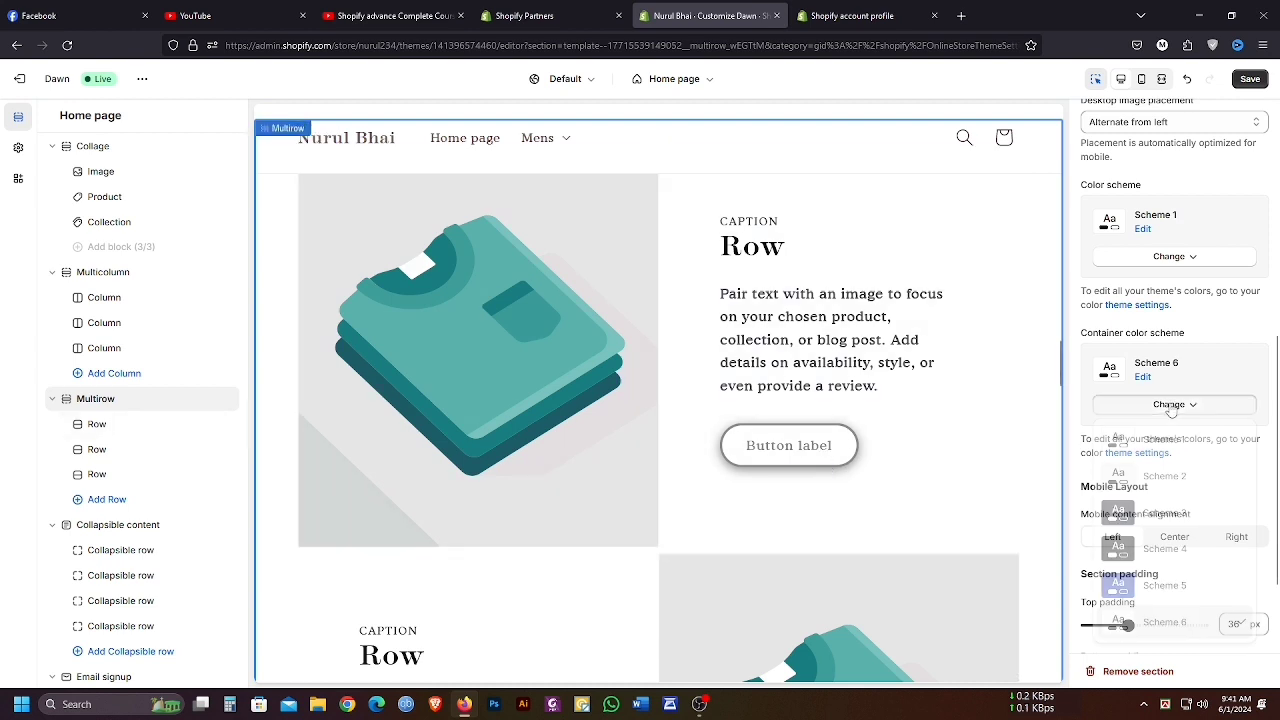
pyautogui.click(1218, 343)
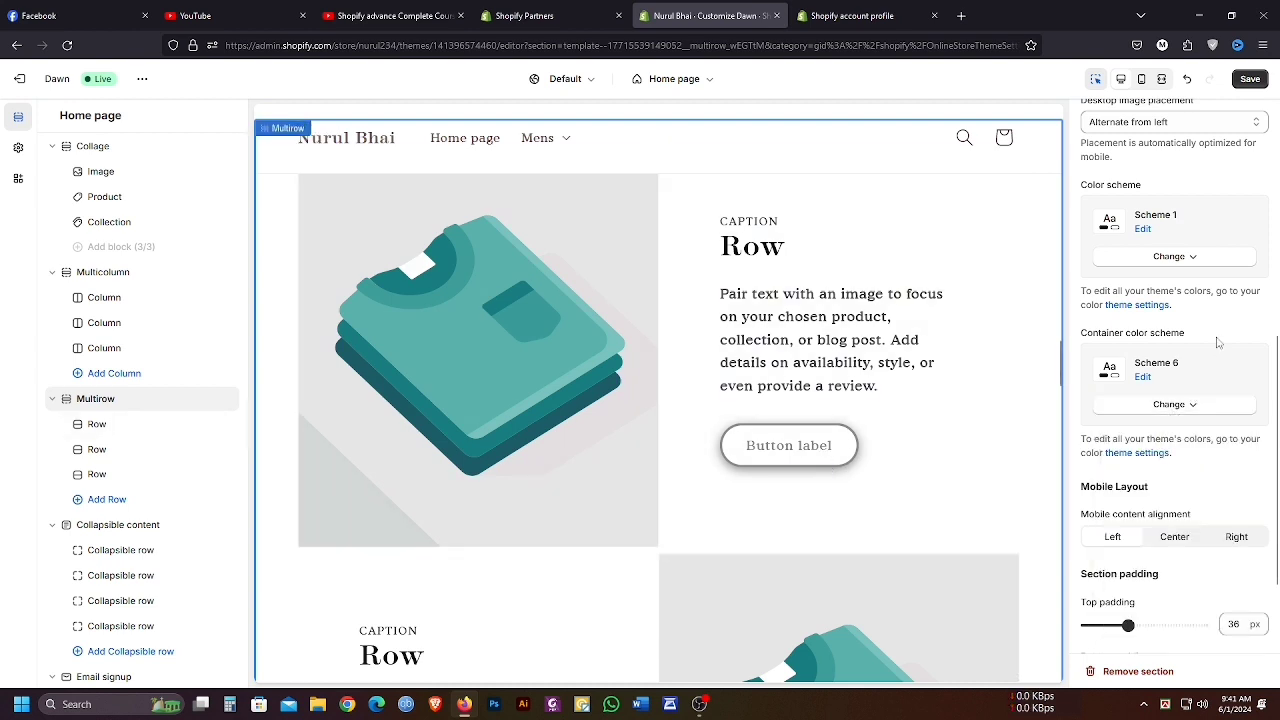
# Try Scheme 2 as the section colour scheme, then revert it to Scheme 1
pyautogui.click(1176, 260)
pyautogui.click(1175, 335)
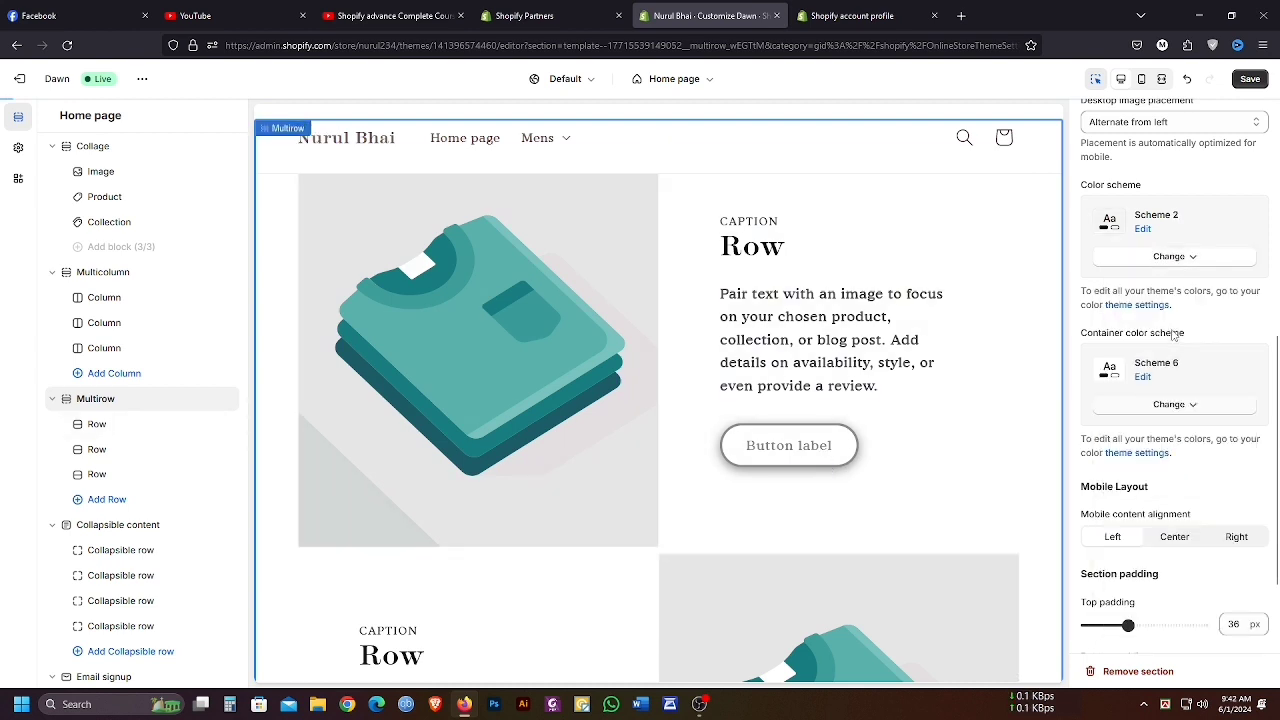
pyautogui.click(1176, 258)
pyautogui.click(1170, 289)
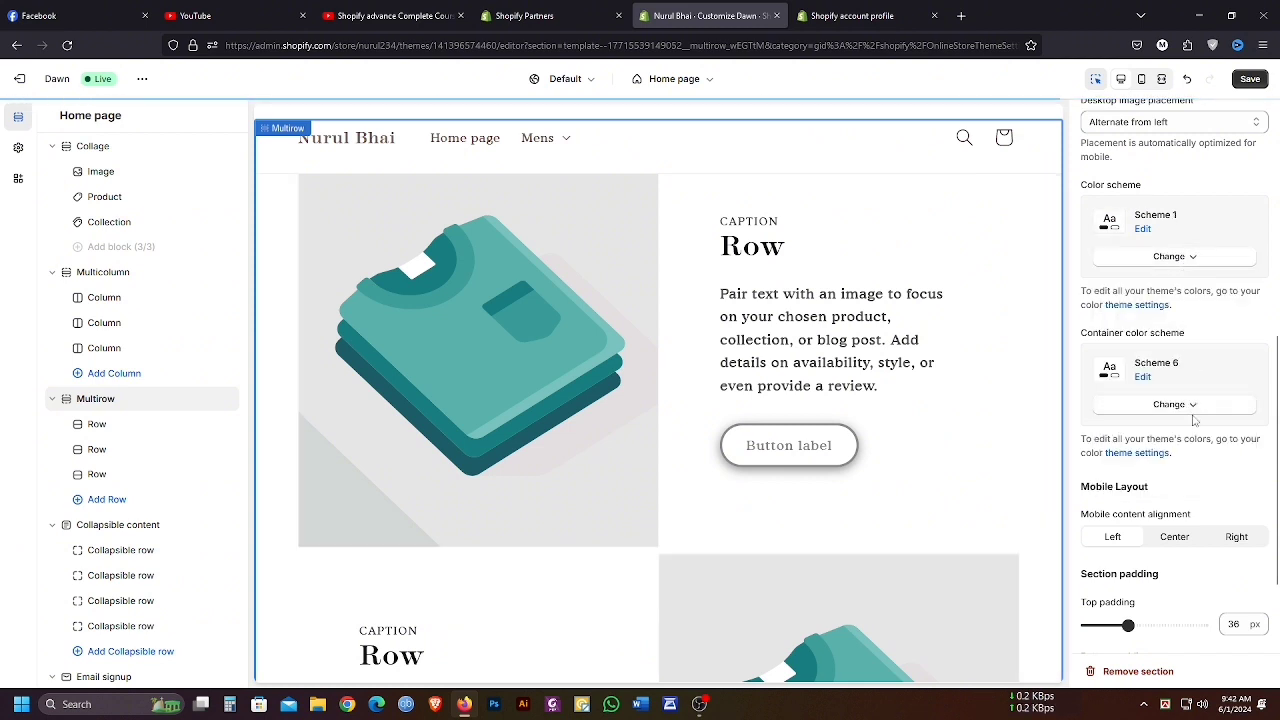
pyautogui.scroll(-2, 1200, 470)
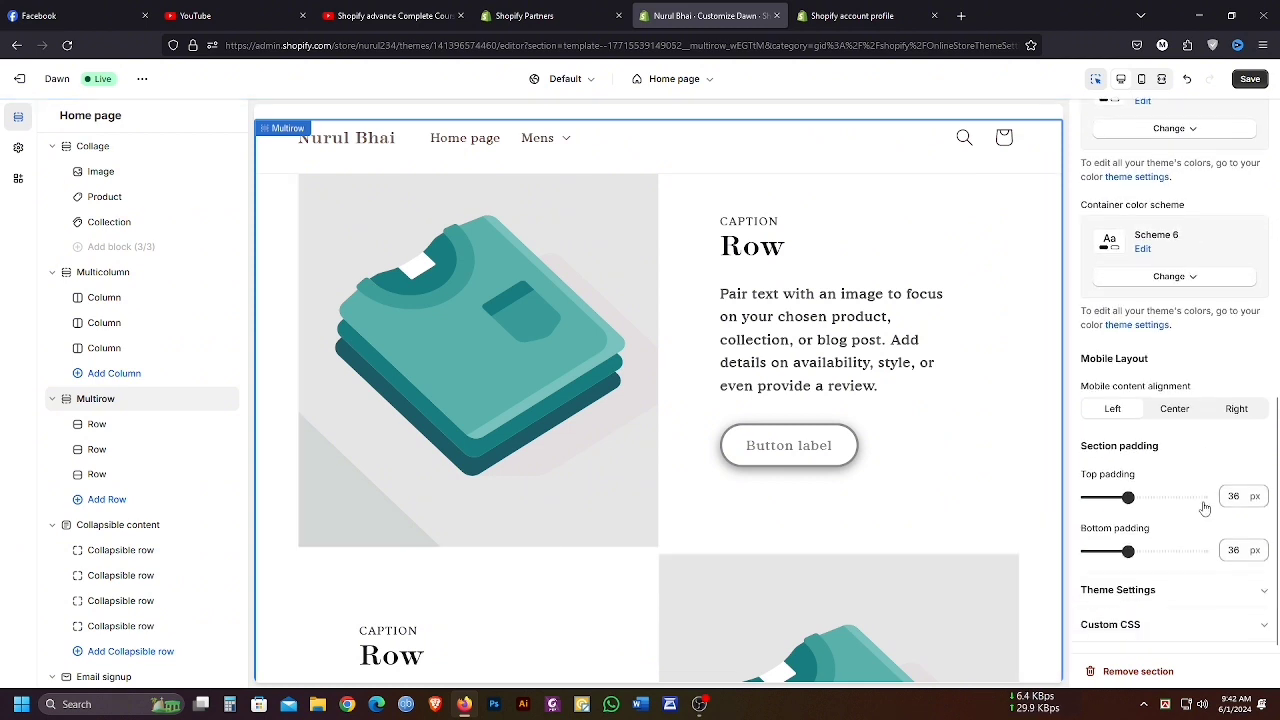
# In Multirow's theme settings, set the first opacity to 70% and thickness to 2 px
pyautogui.click(1160, 592)
pyautogui.moveTo(1100, 502); pyautogui.dragTo(1185, 497)
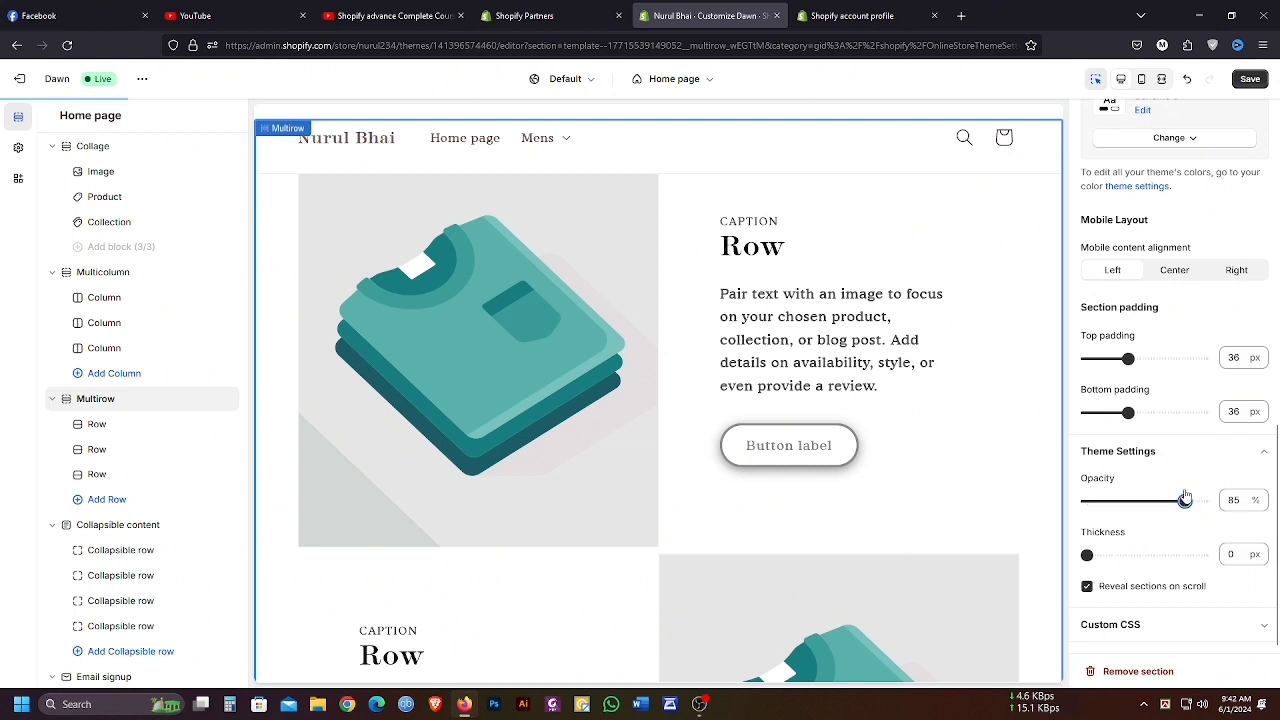
pyautogui.moveTo(1185, 497); pyautogui.dragTo(1168, 500)
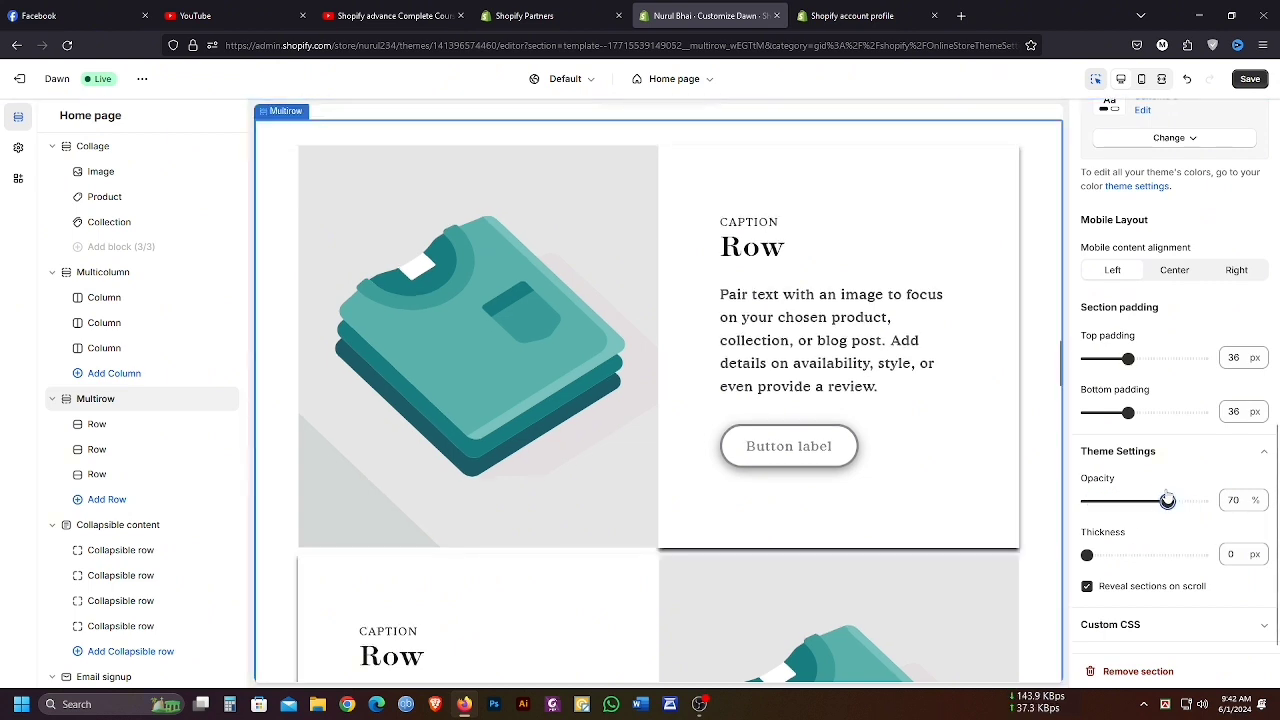
pyautogui.moveTo(1116, 553); pyautogui.dragTo(1163, 555)
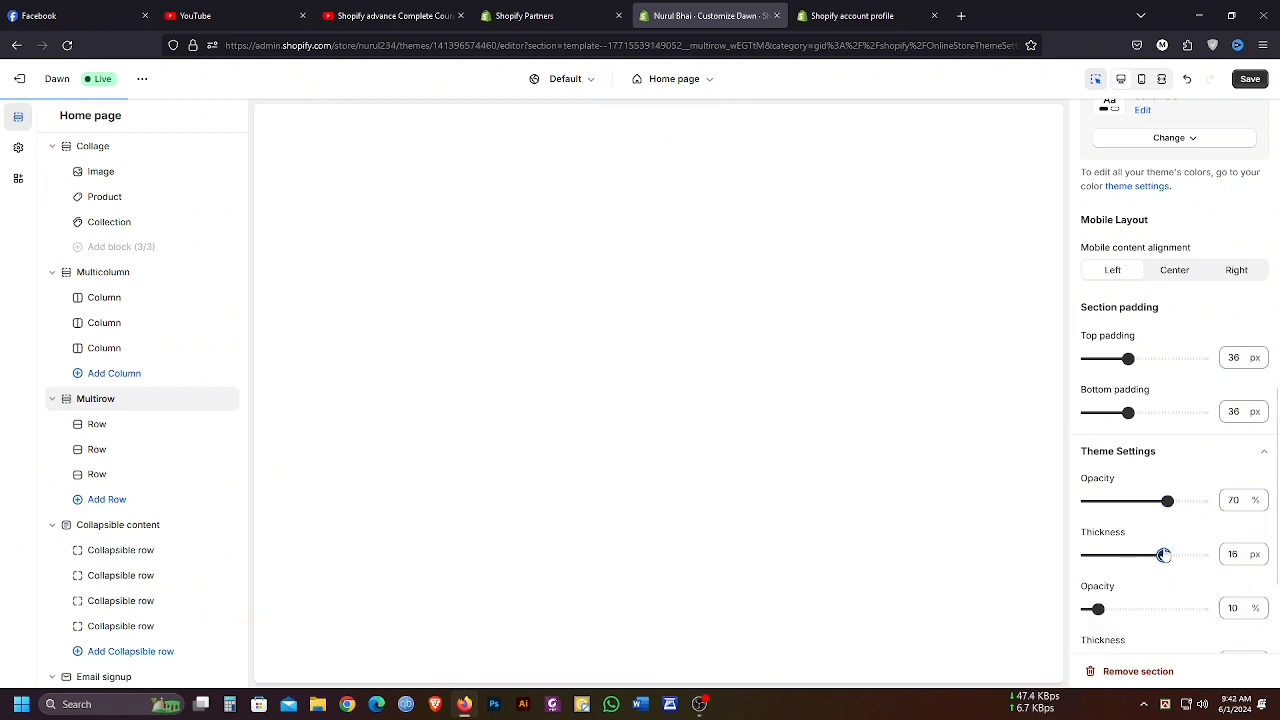
pyautogui.moveTo(1163, 555); pyautogui.dragTo(1096, 554)
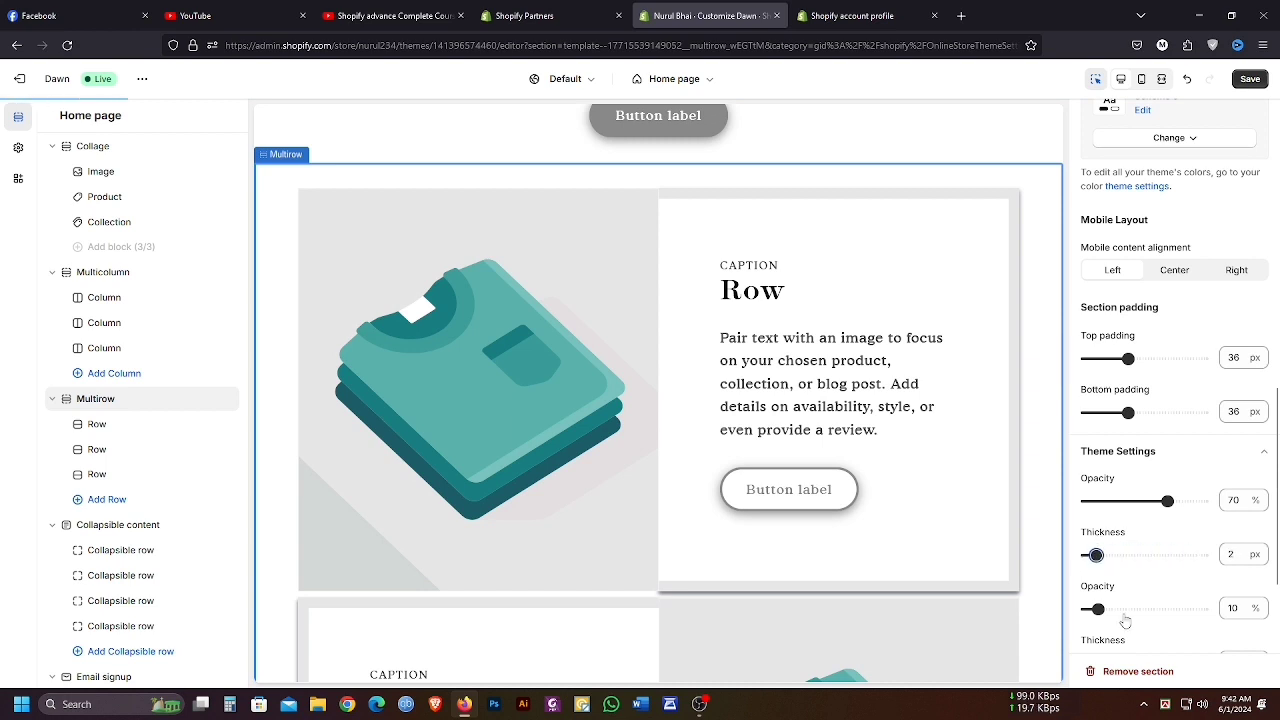
# Raise the second opacity setting from 10% to 45%
pyautogui.scroll(-3, 1125, 622)
pyautogui.moveTo(1099, 447); pyautogui.dragTo(1139, 447)
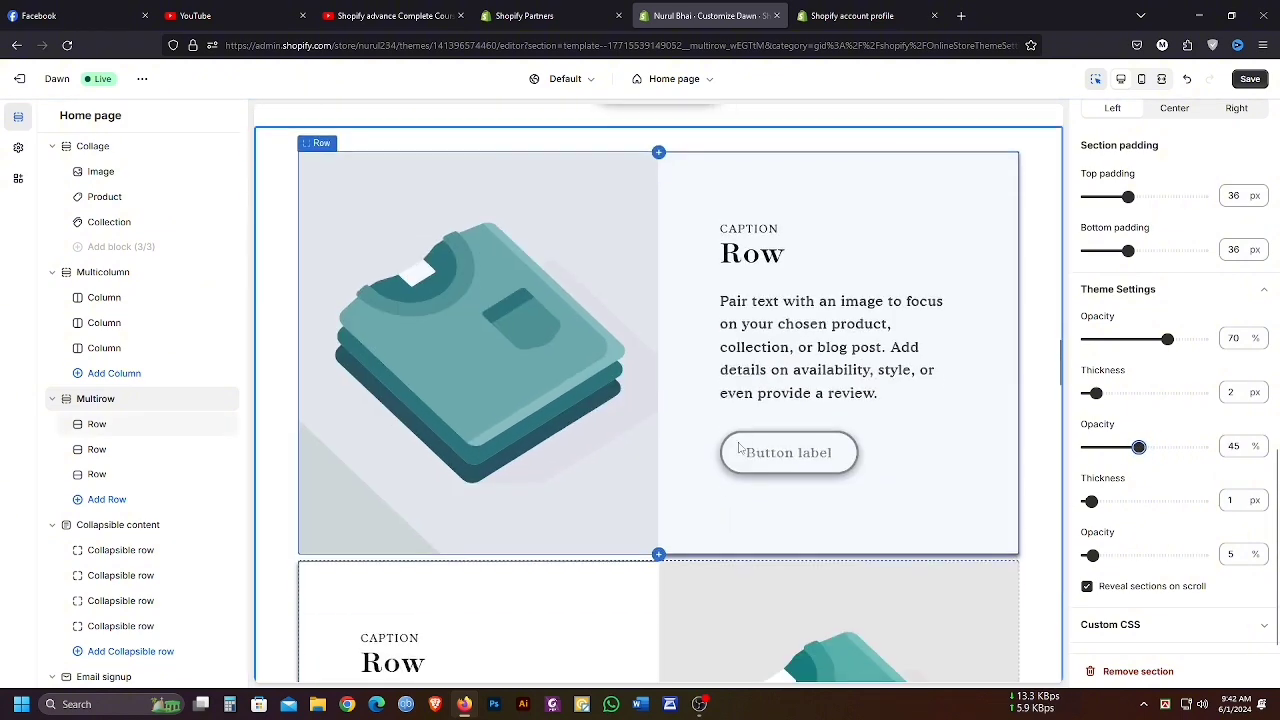
pyautogui.scroll(-5, 738, 448)
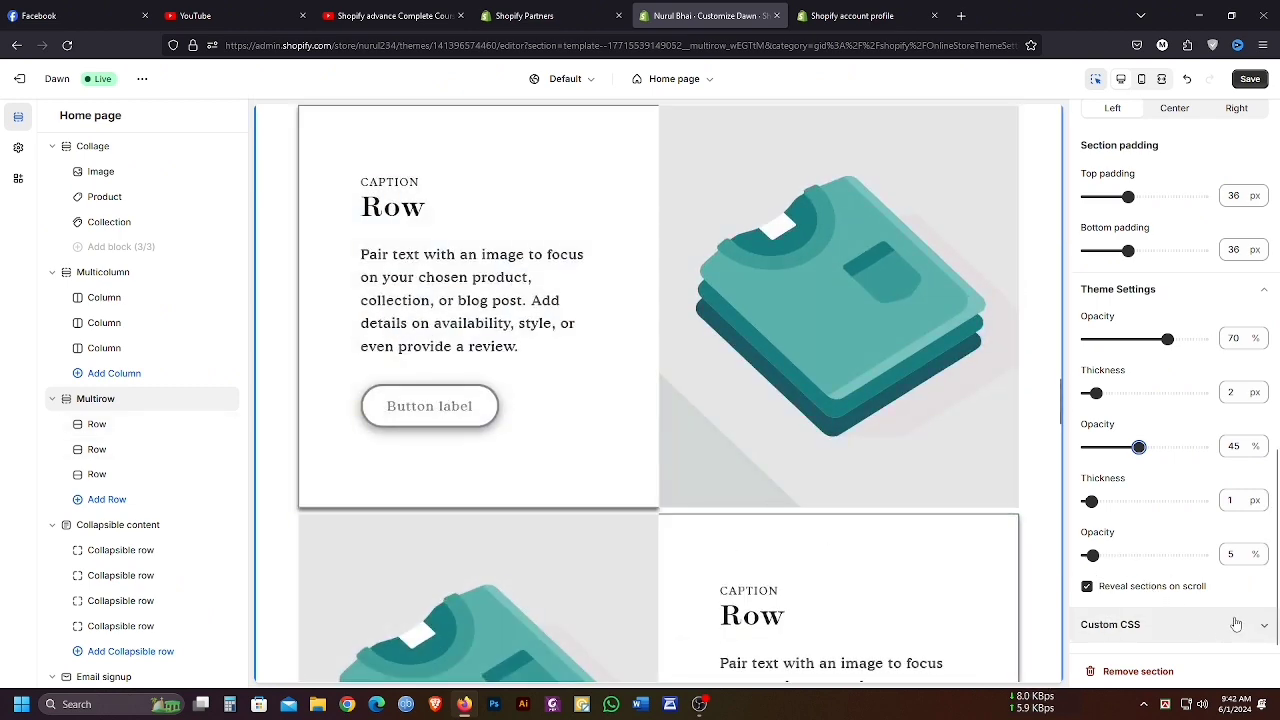
pyautogui.scroll(5, 713, 350)
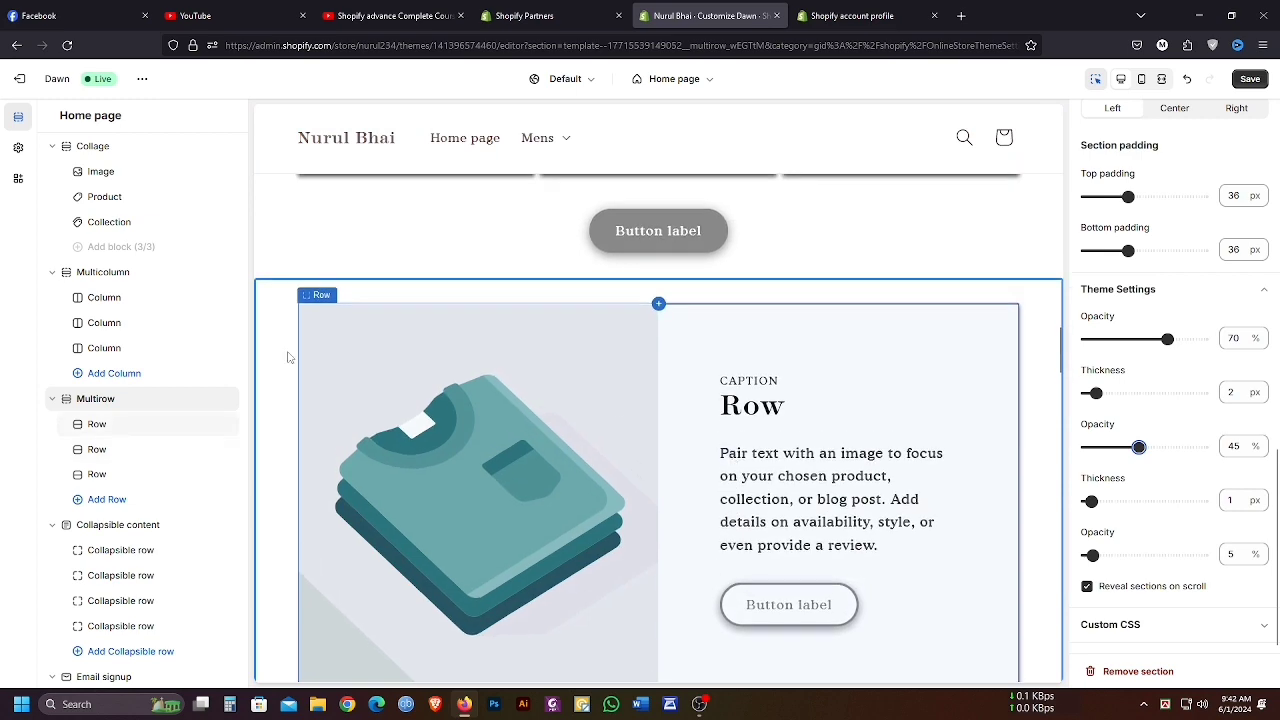
# Switch to the store-wide theme settings, collapse Colors, and glance at Buttons
pyautogui.click(18, 148)
pyautogui.scroll(-3, 131, 374)
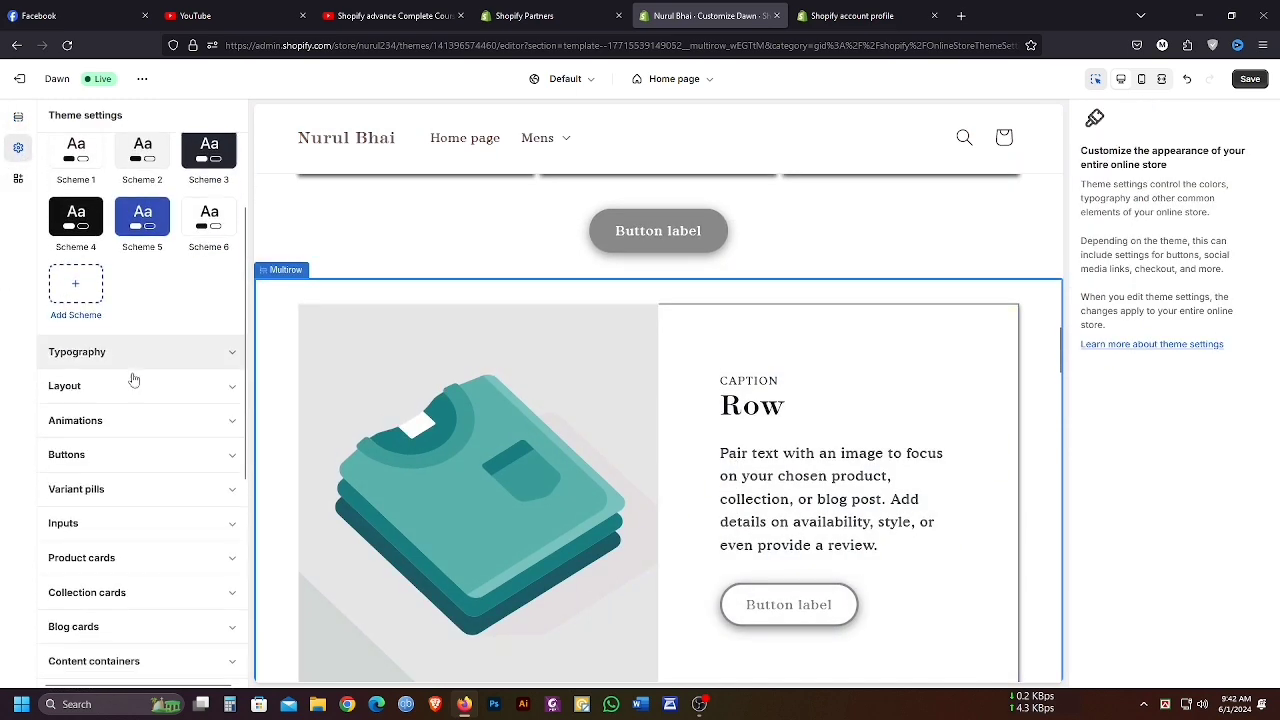
pyautogui.scroll(2, 219, 257)
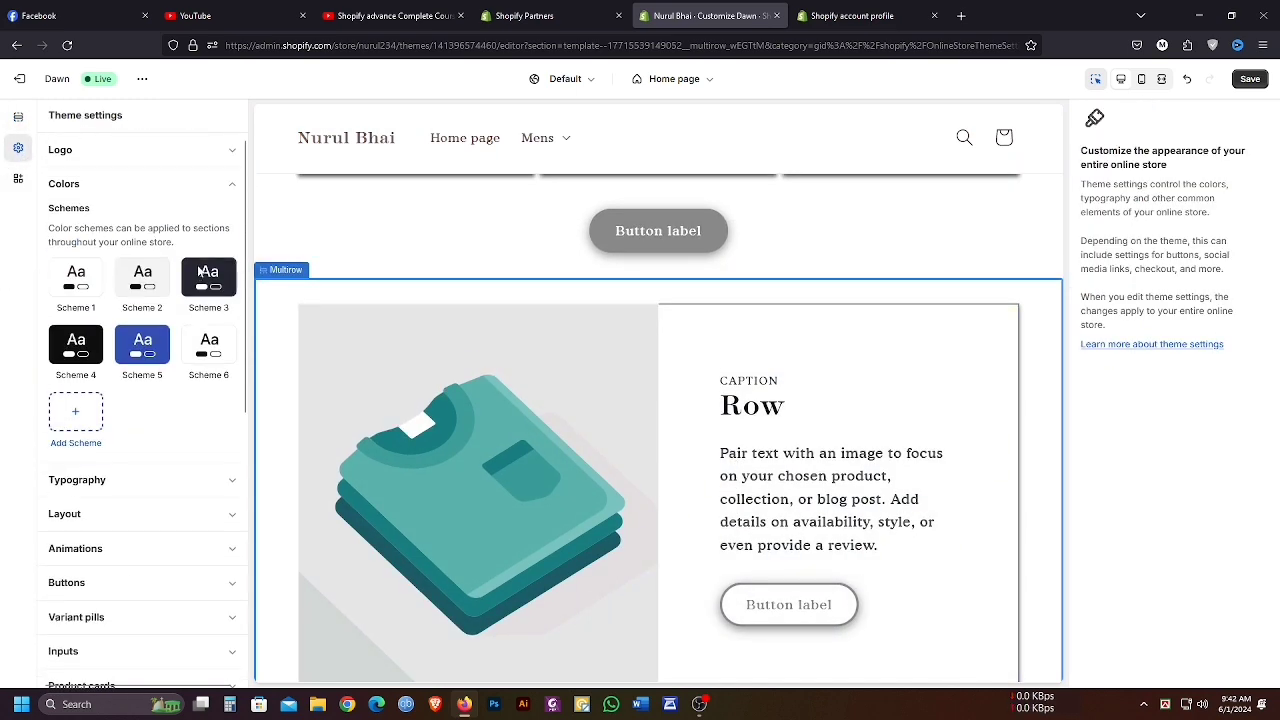
pyautogui.click(230, 187)
pyautogui.scroll(-3, 200, 354)
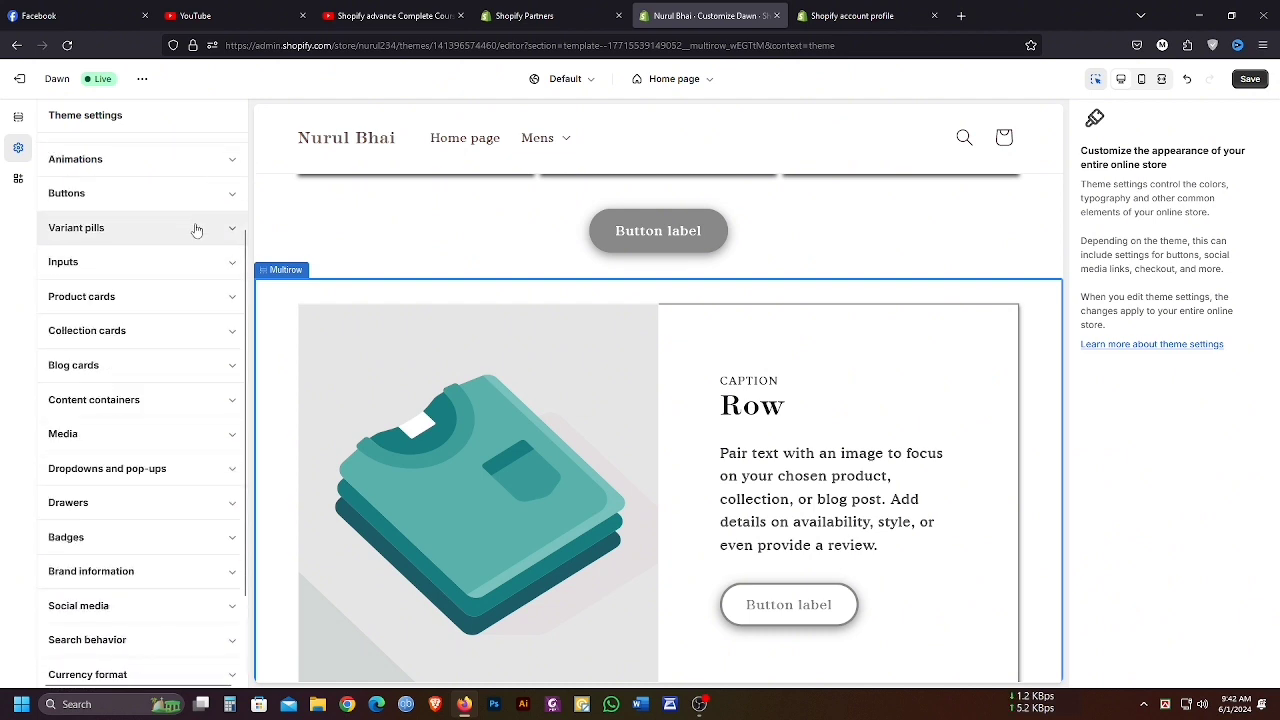
pyautogui.click(220, 200)
pyautogui.click(228, 194)
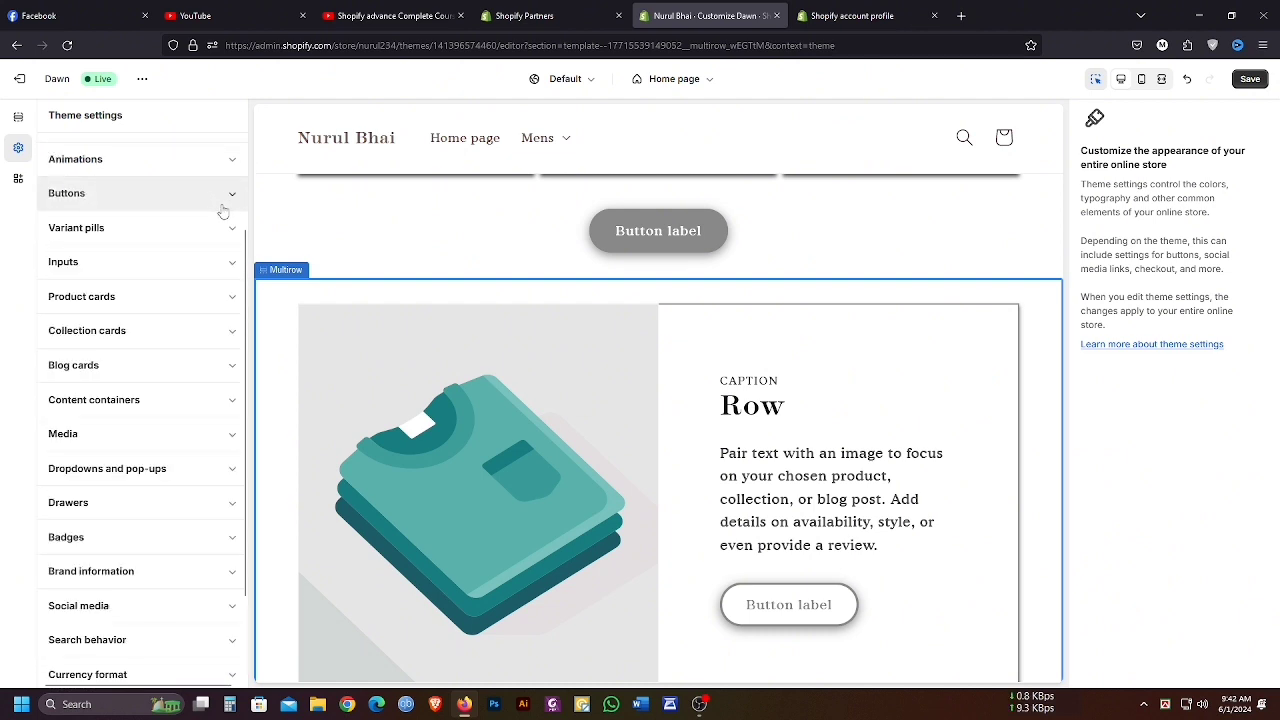
# Review the Variant pills border and shadow options, then open the theme's ⋯ menu
pyautogui.click(211, 233)
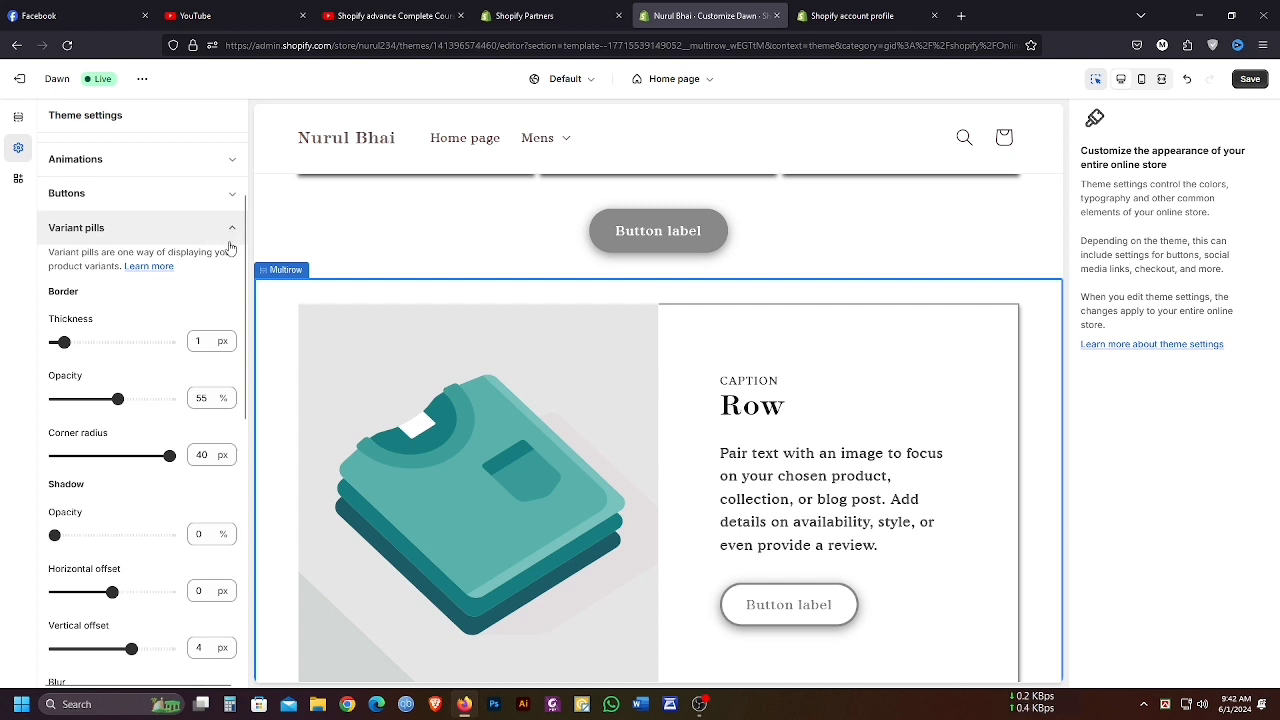
pyautogui.scroll(-3, 229, 234)
pyautogui.scroll(3, 229, 234)
pyautogui.click(231, 231)
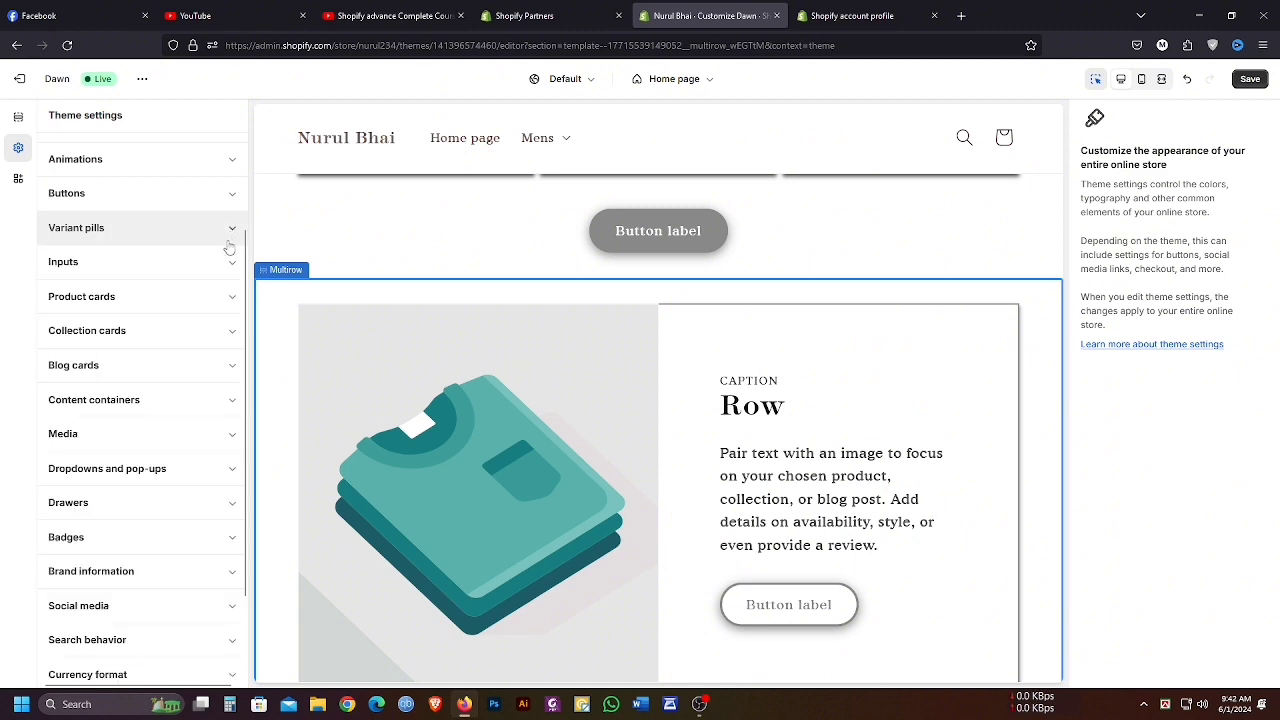
pyautogui.scroll(6, 640, 460)
pyautogui.scroll(3, 640, 458)
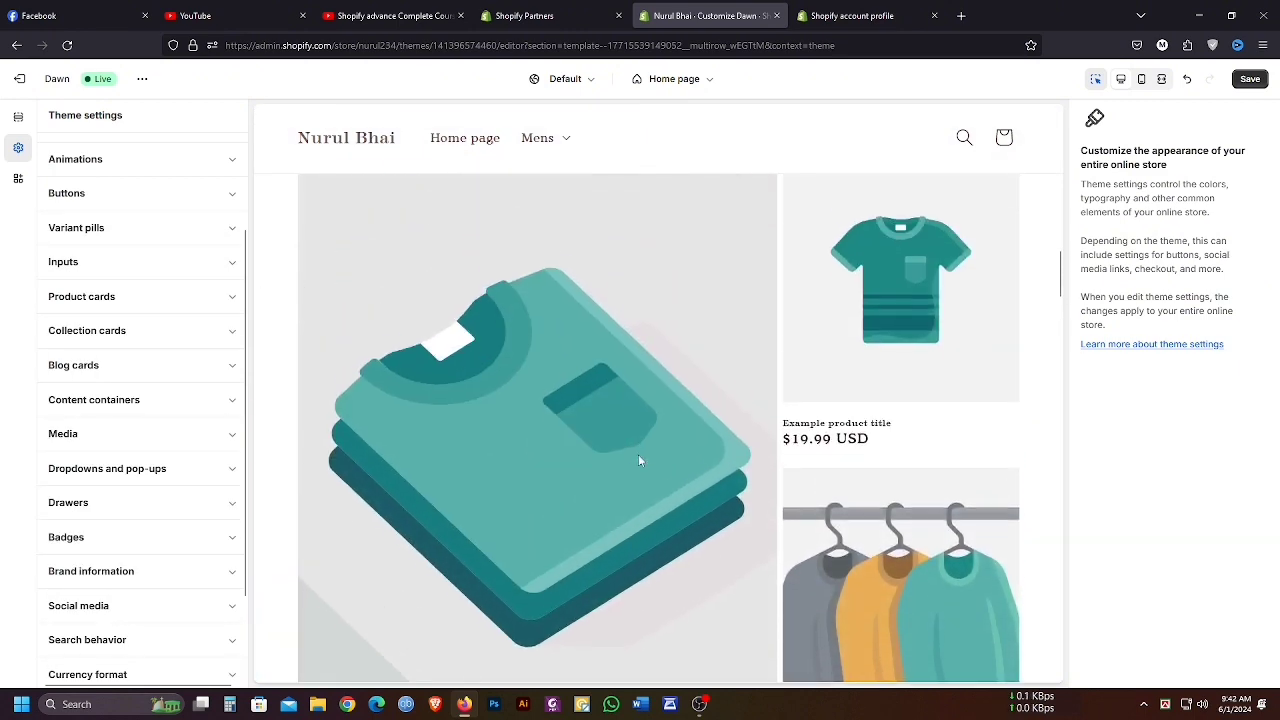
pyautogui.scroll(-10, 597, 426)
pyautogui.scroll(-5, 592, 414)
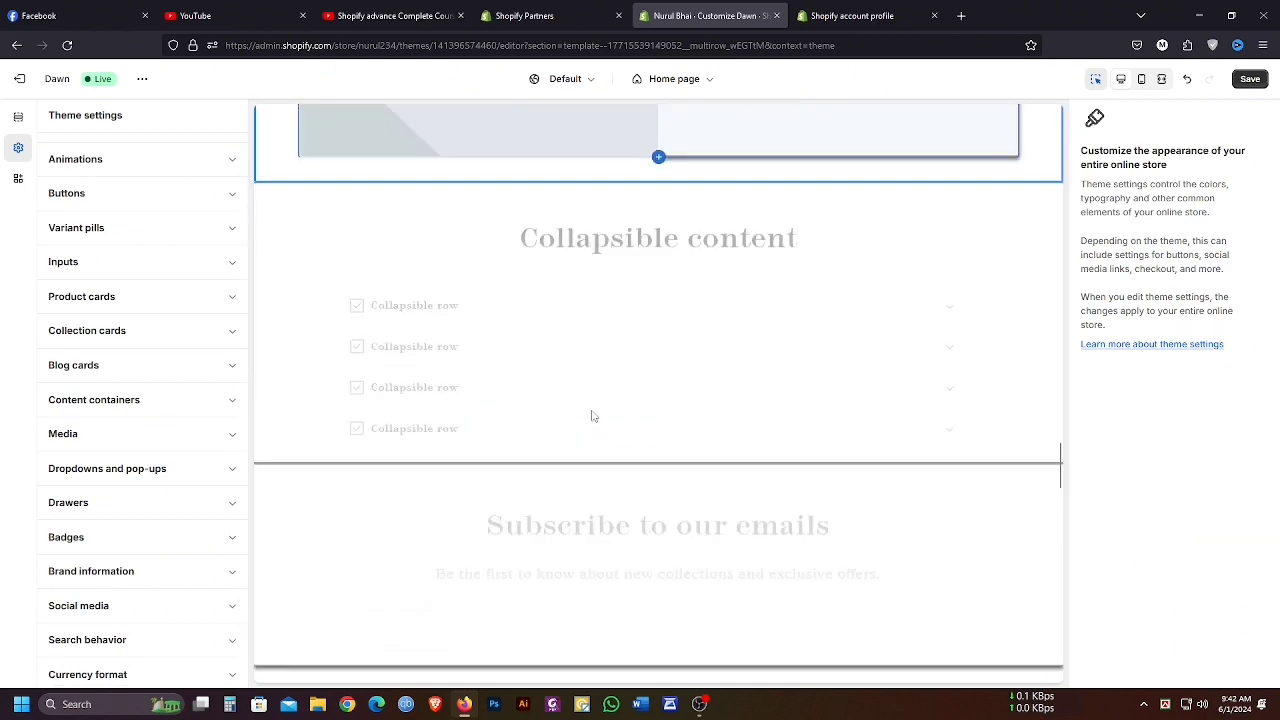
pyautogui.scroll(10, 603, 369)
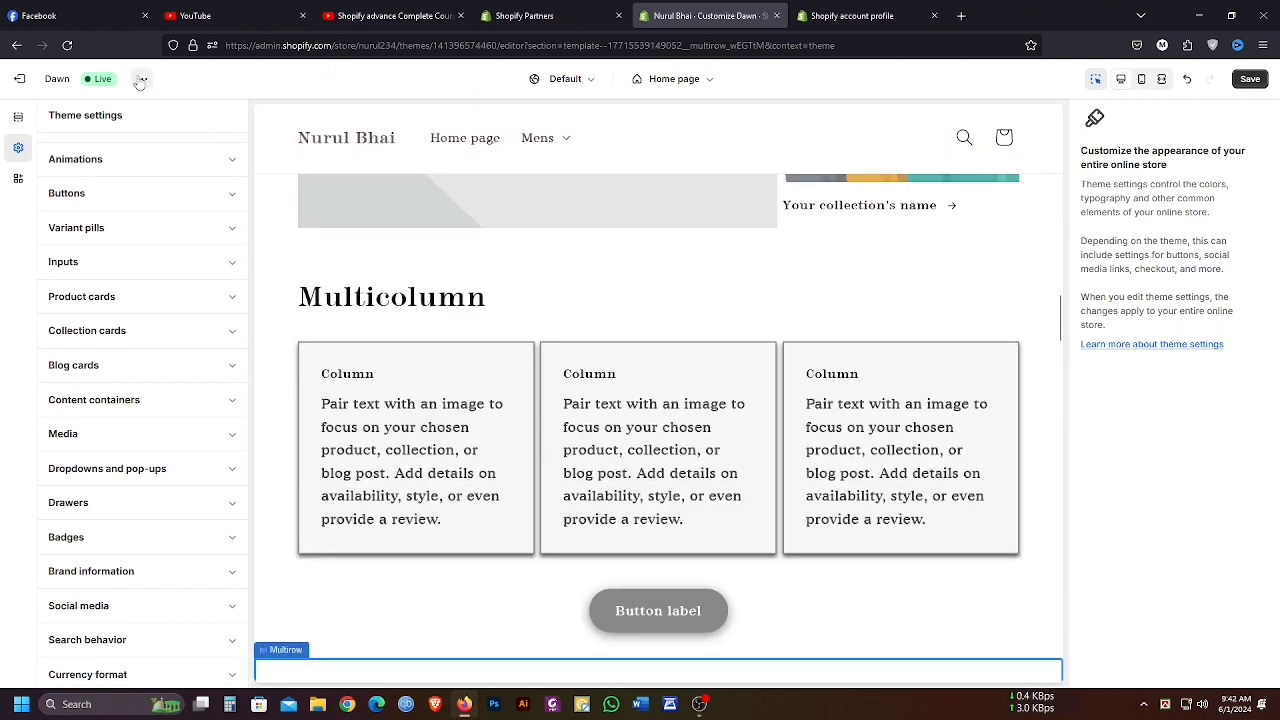
pyautogui.click(141, 79)
# View the live store and open the X-TIGER cycling shorts product page
pyautogui.click(45, 209)
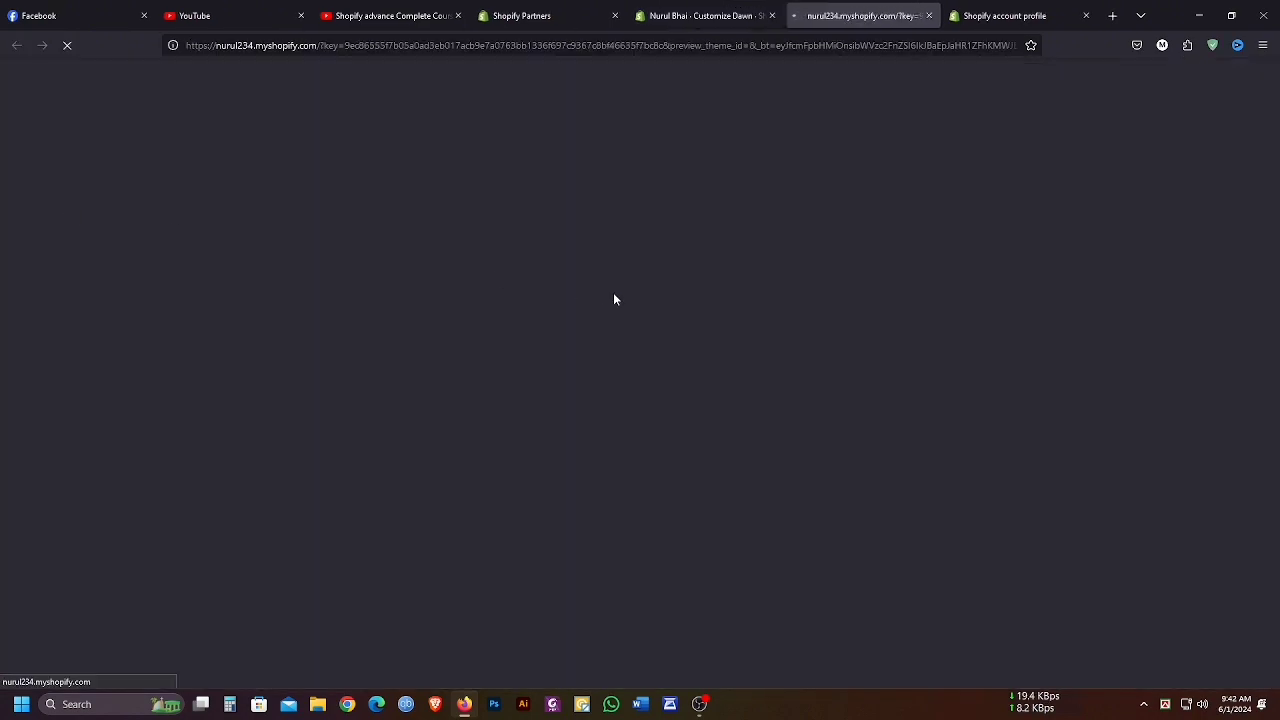
pyautogui.scroll(-4, 612, 292)
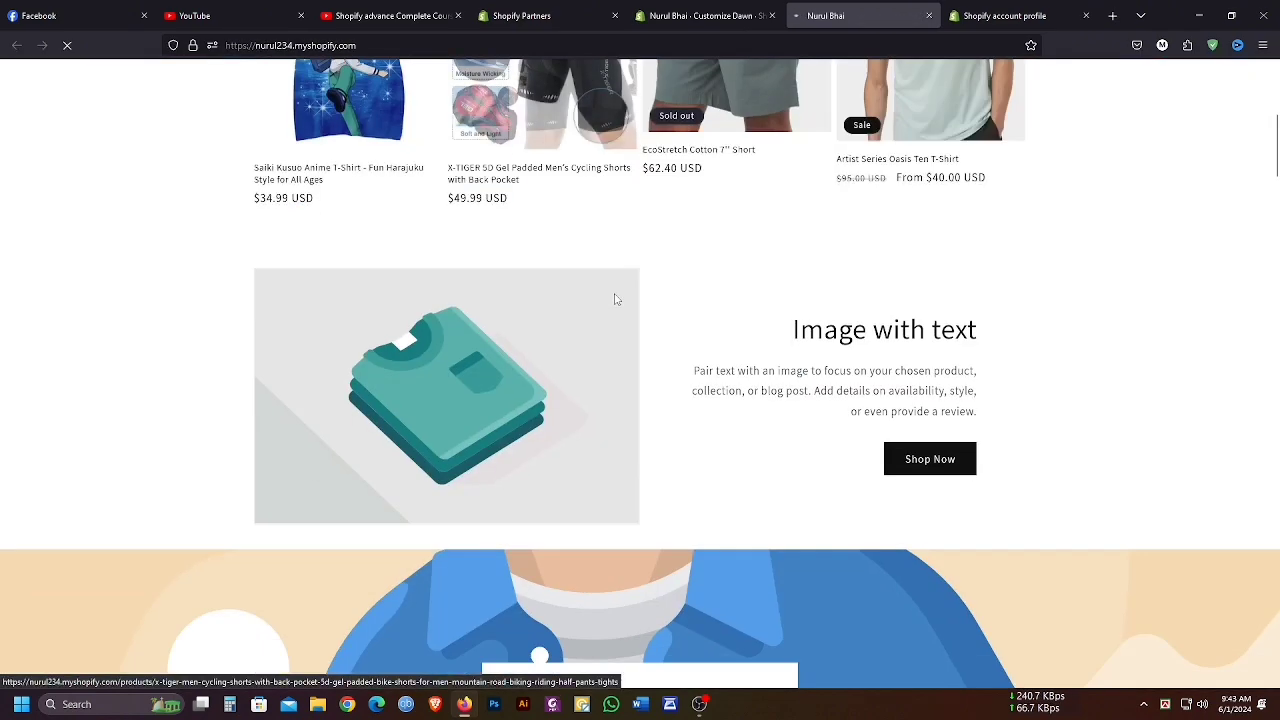
pyautogui.scroll(5, 613, 285)
pyautogui.click(563, 311)
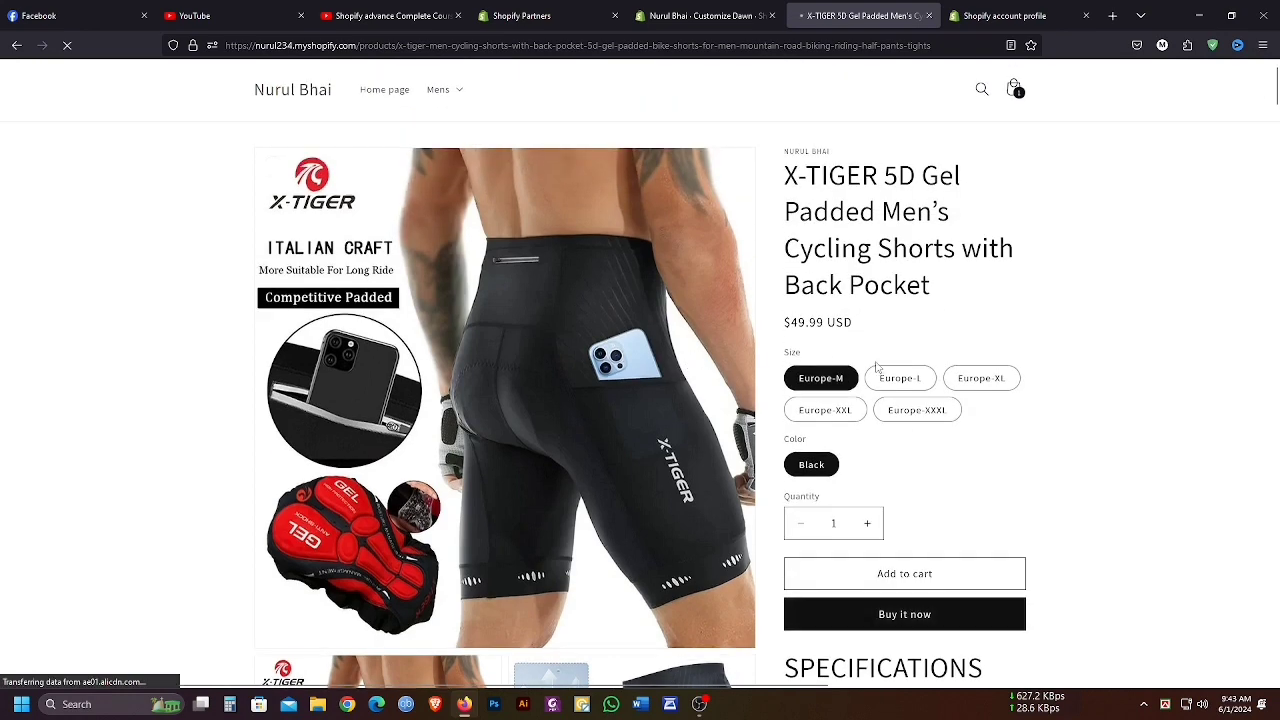
# Try the Europe-L, XL, XXL and M size pills, then return to the theme editor
pyautogui.click(893, 377)
pyautogui.click(966, 377)
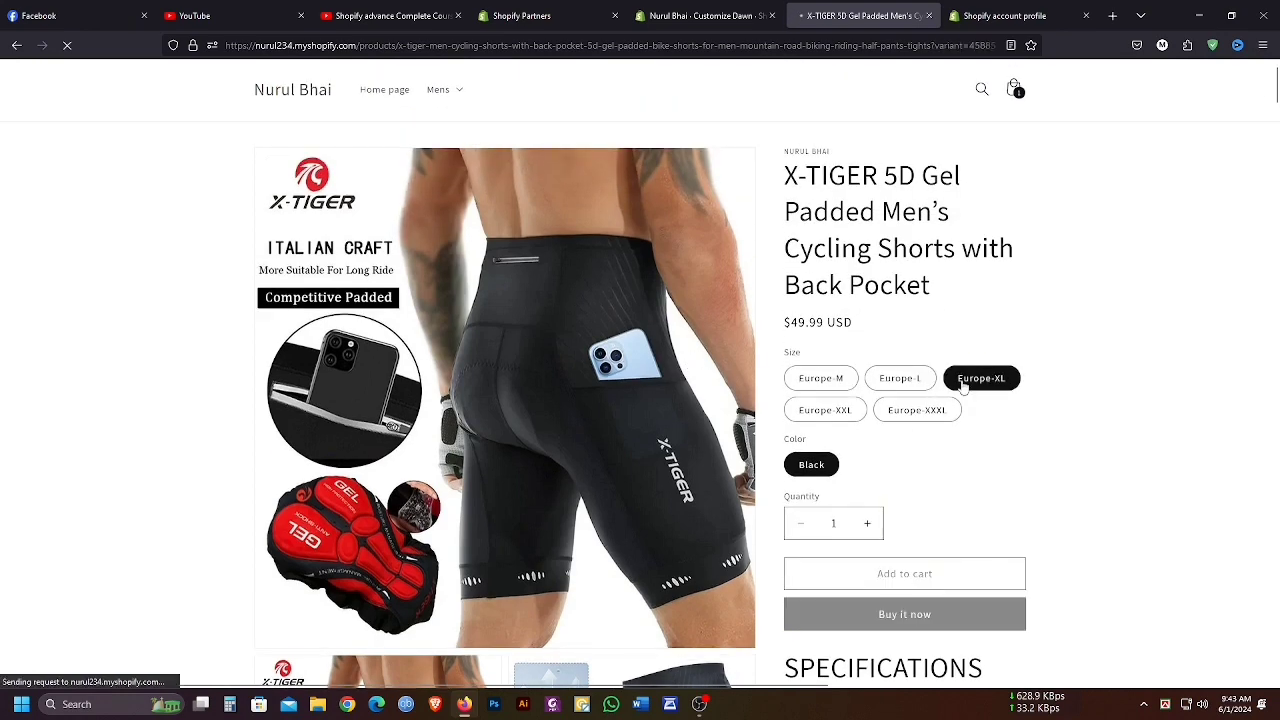
pyautogui.click(836, 413)
pyautogui.click(838, 386)
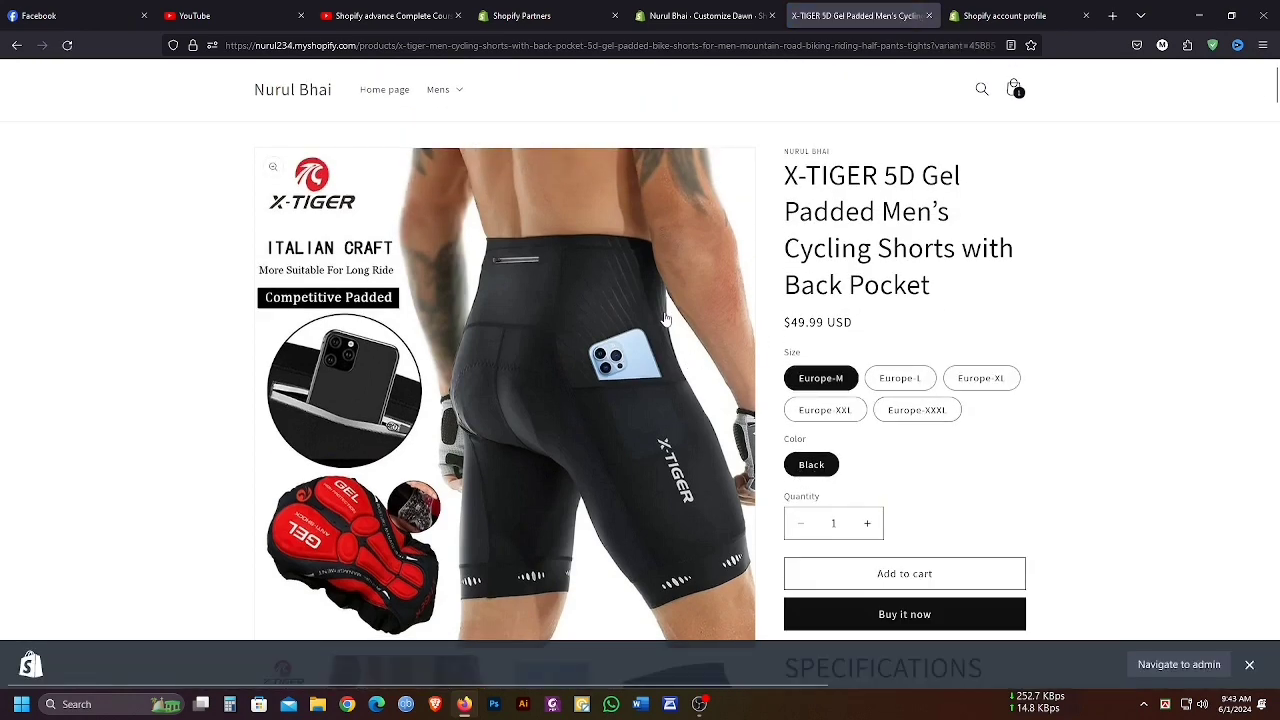
pyautogui.click(890, 383)
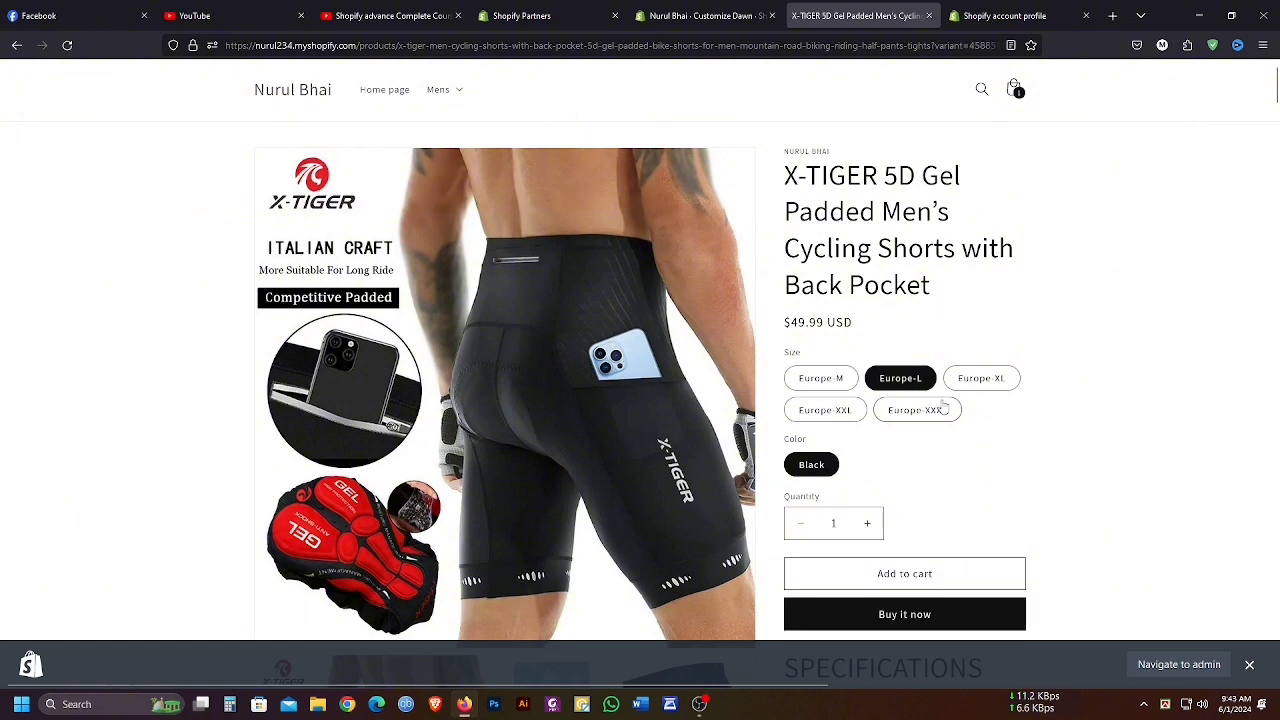
pyautogui.click(970, 381)
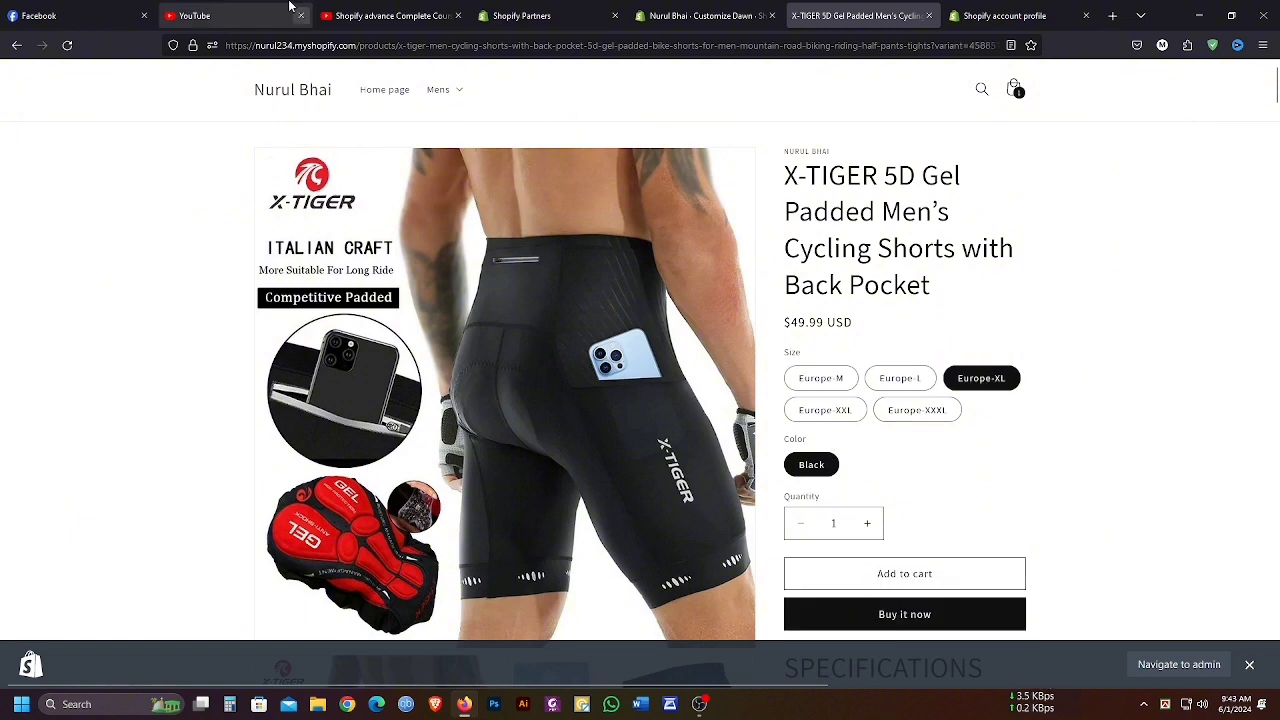
pyautogui.click(660, 15)
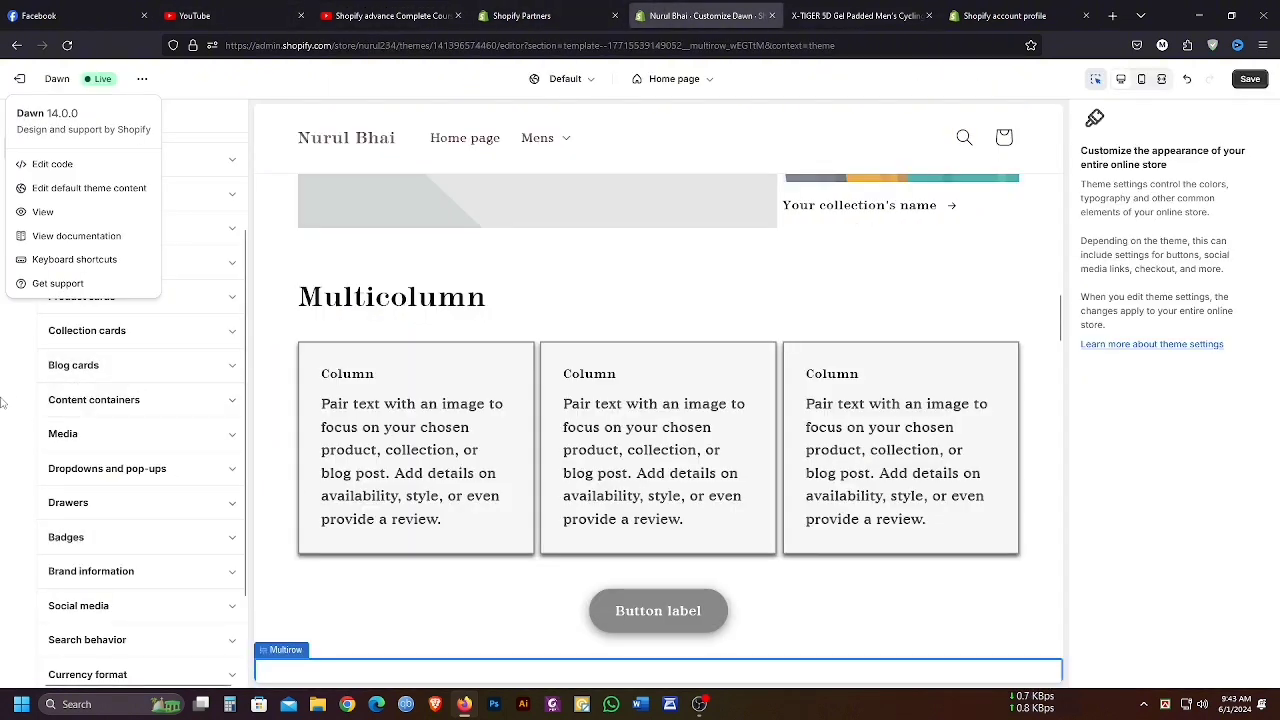
# Switch the editor preview from Home page to Products > Default product
pyautogui.scroll(3, 120, 380)
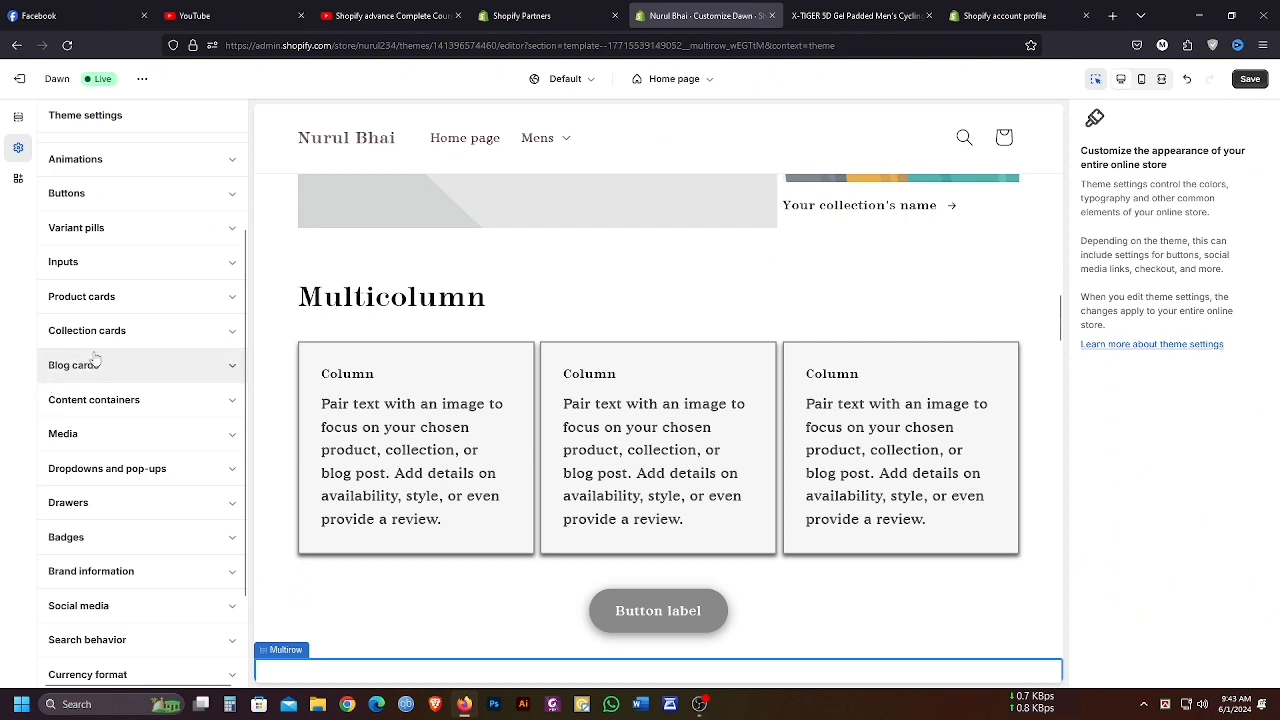
pyautogui.click(671, 80)
pyautogui.click(641, 174)
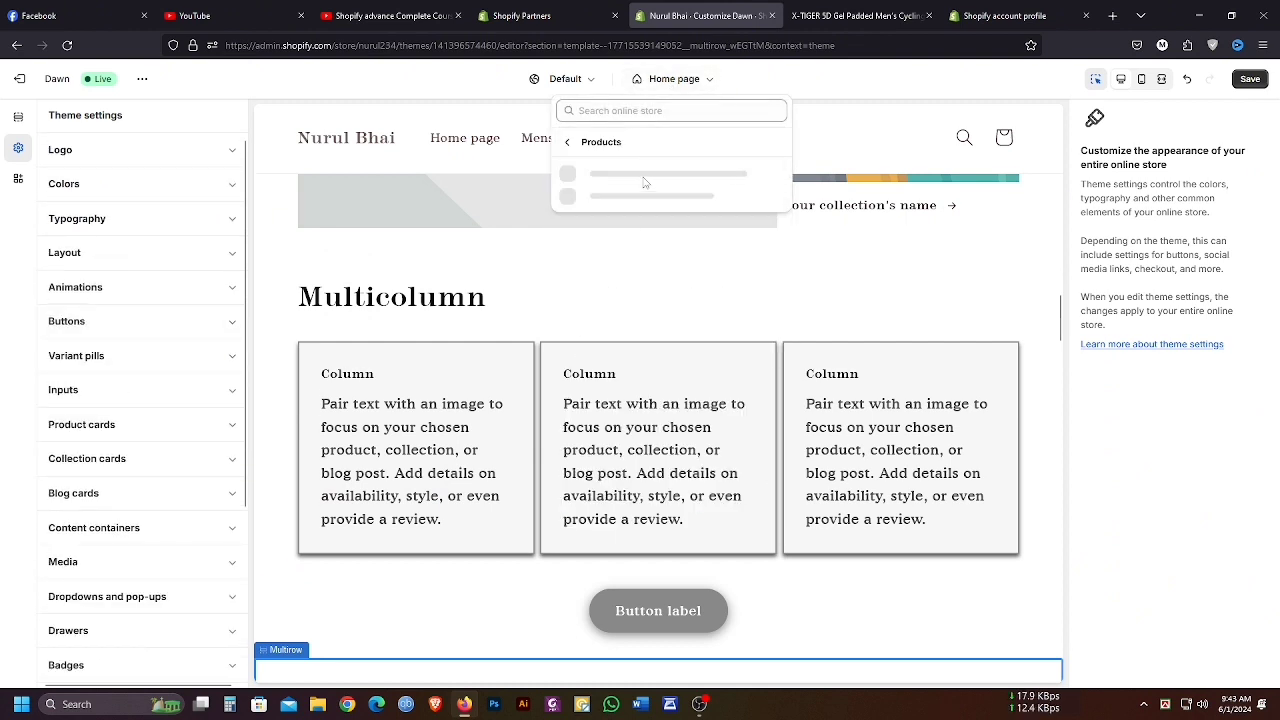
pyautogui.click(645, 180)
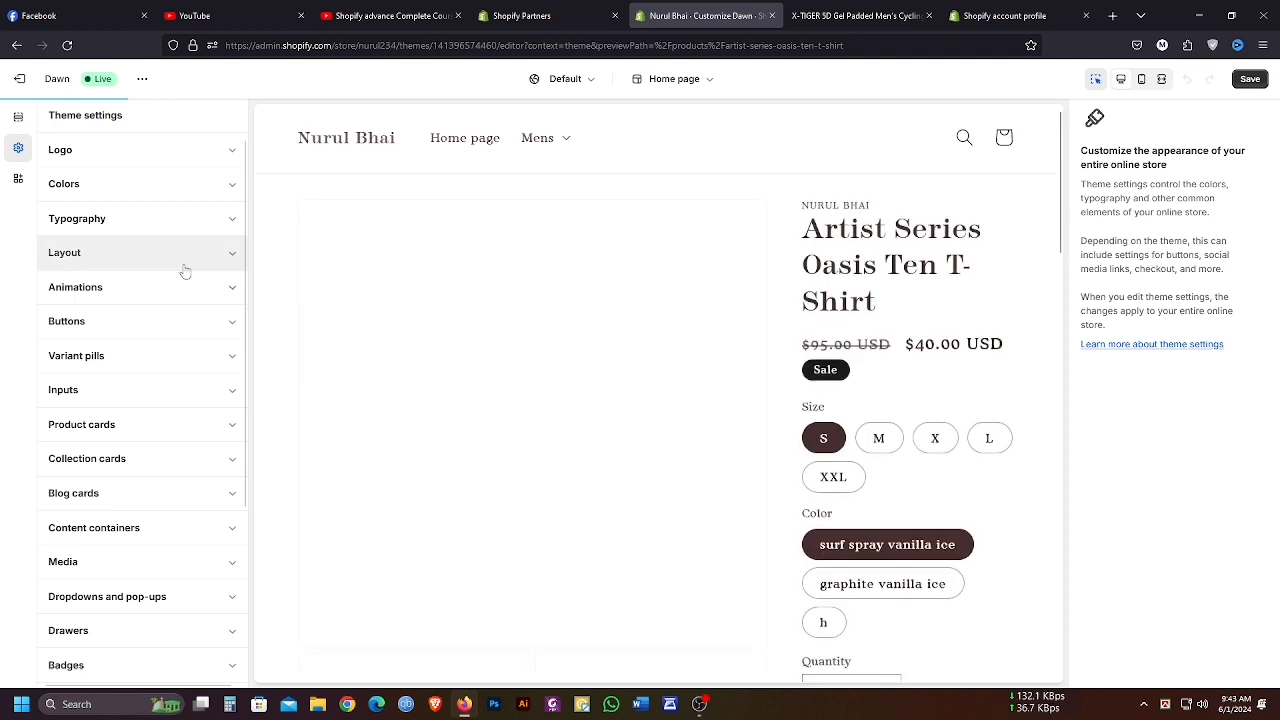
# Expand and collapse Animations twice, then expand the Variant pills settings
pyautogui.click(229, 294)
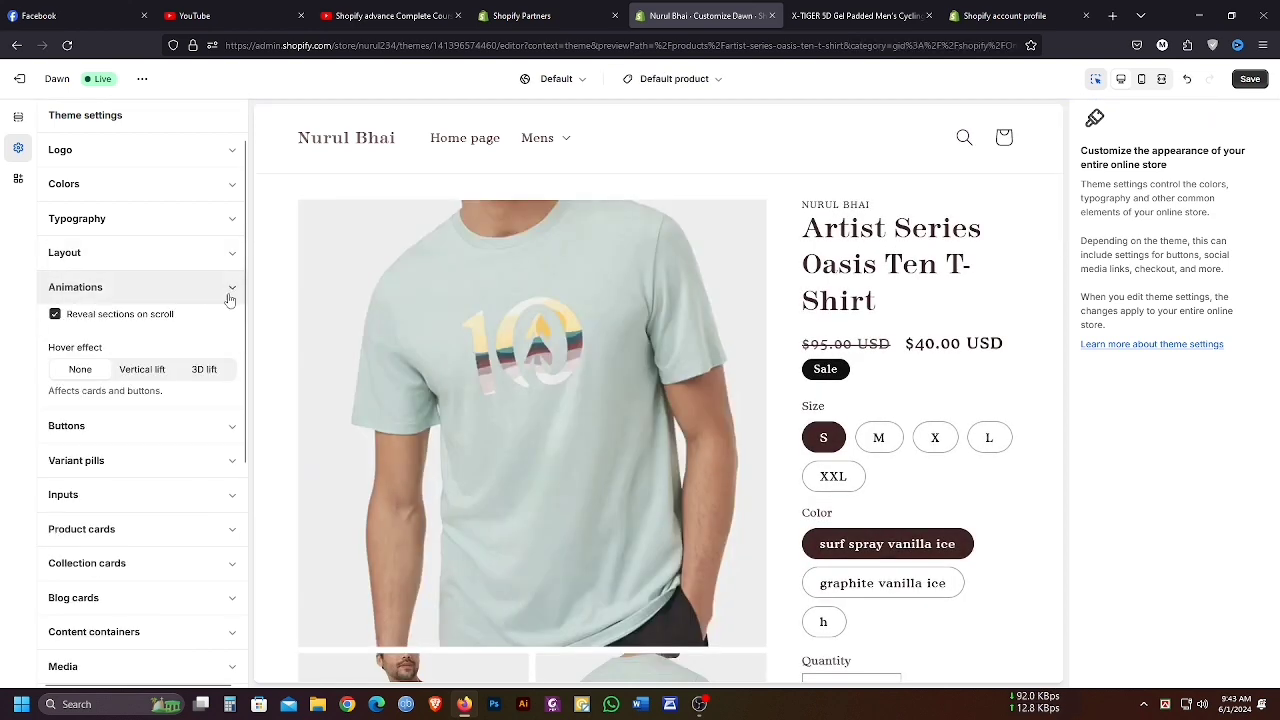
pyautogui.click(229, 294)
pyautogui.click(222, 290)
pyautogui.click(218, 295)
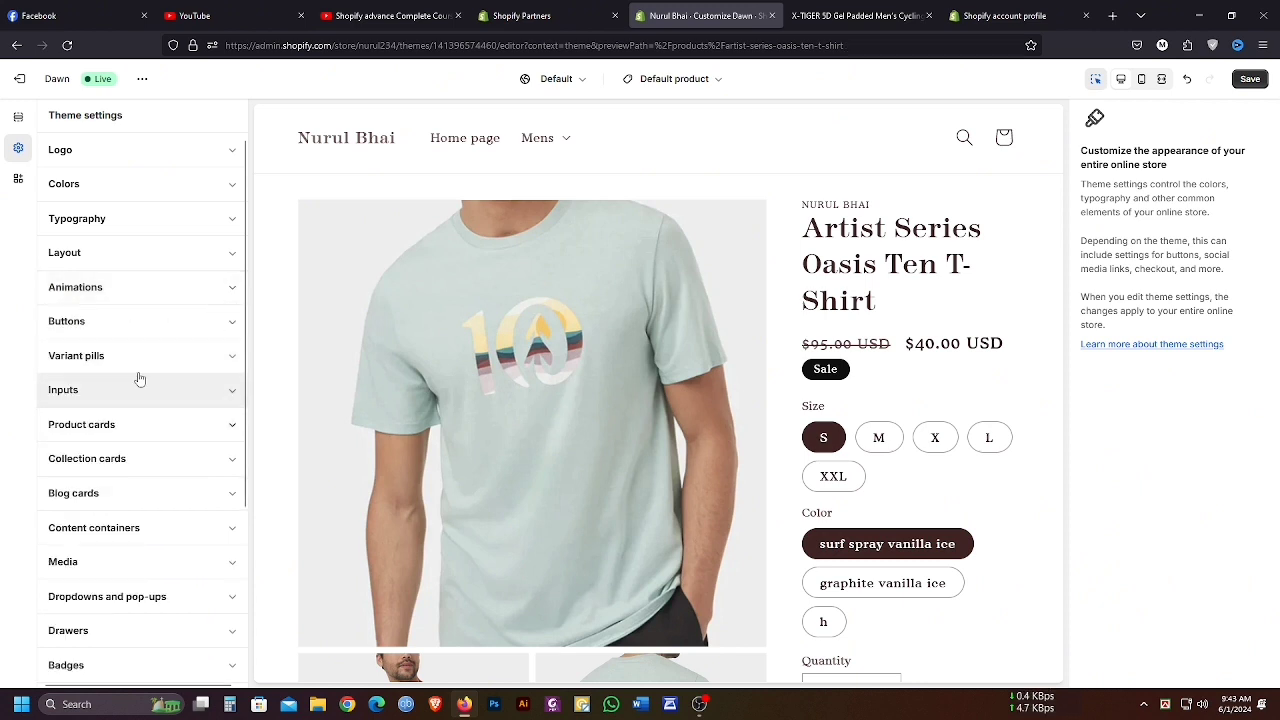
pyautogui.click(209, 361)
pyautogui.scroll(-2, 107, 380)
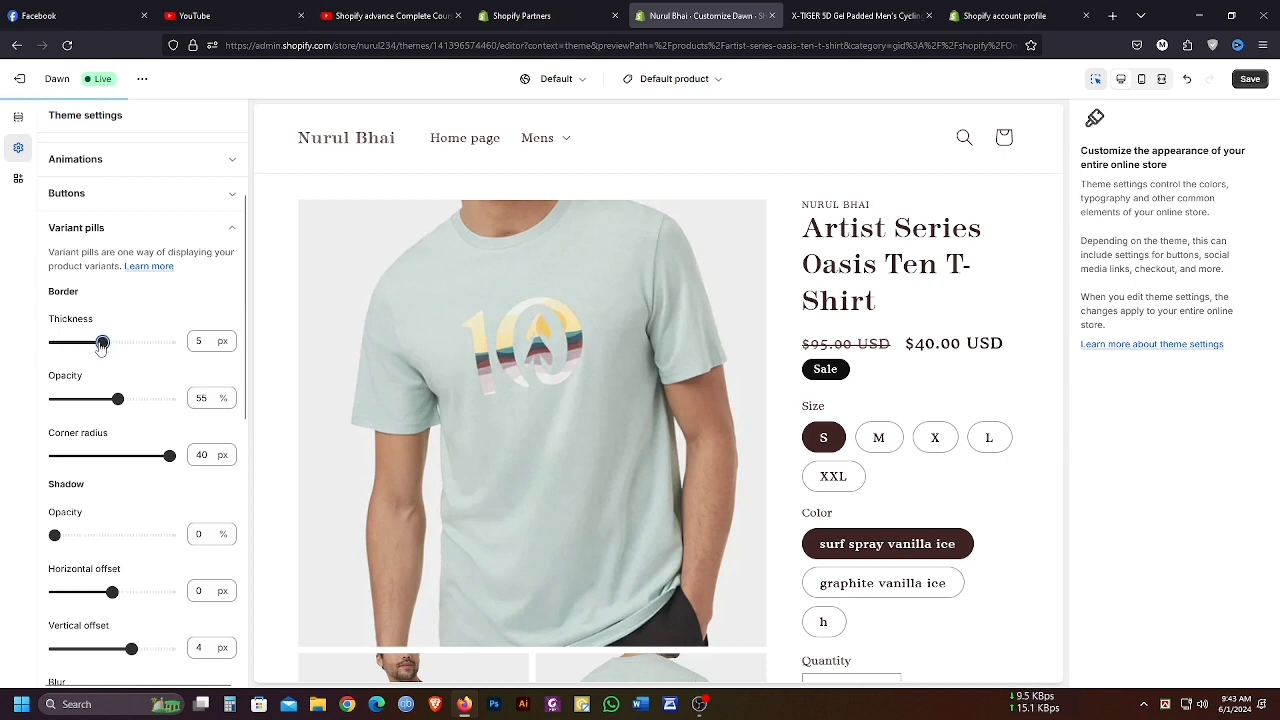
# Set the variant pill border Thickness slider to 5 px, then slide it to 0 px
pyautogui.moveTo(101, 343); pyautogui.dragTo(102, 343)
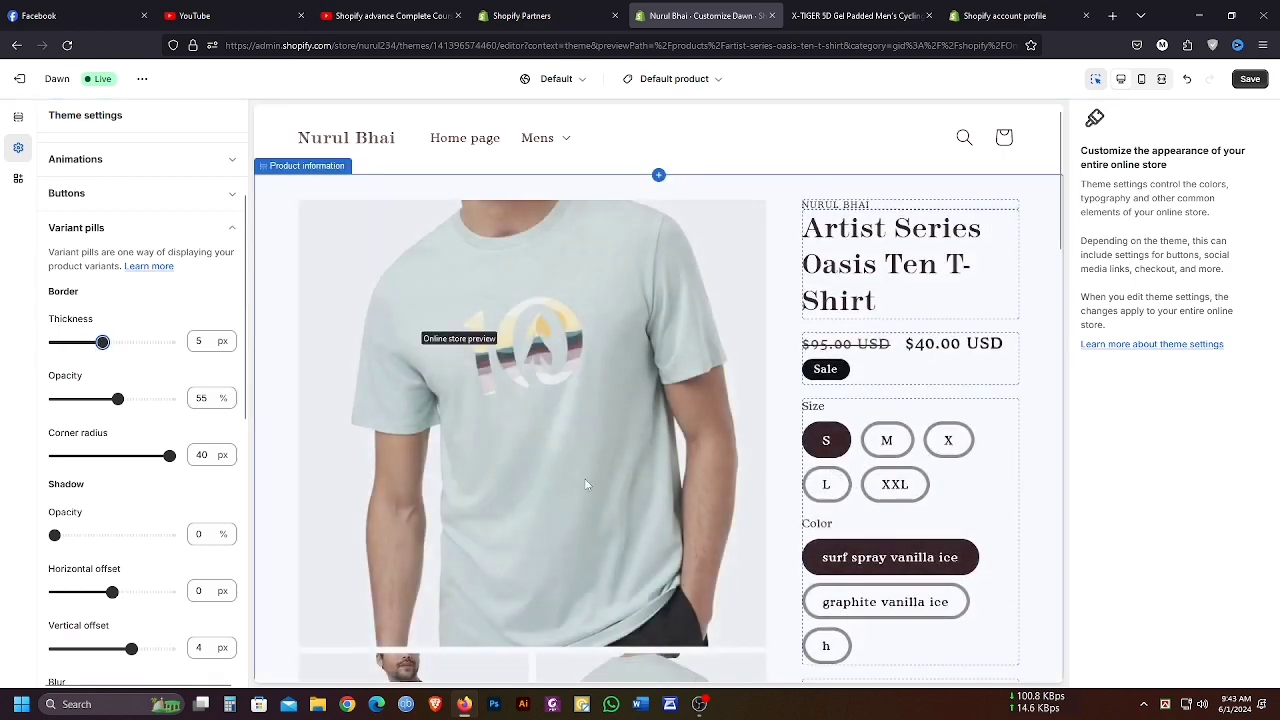
pyautogui.moveTo(102, 343); pyautogui.dragTo(40, 343)
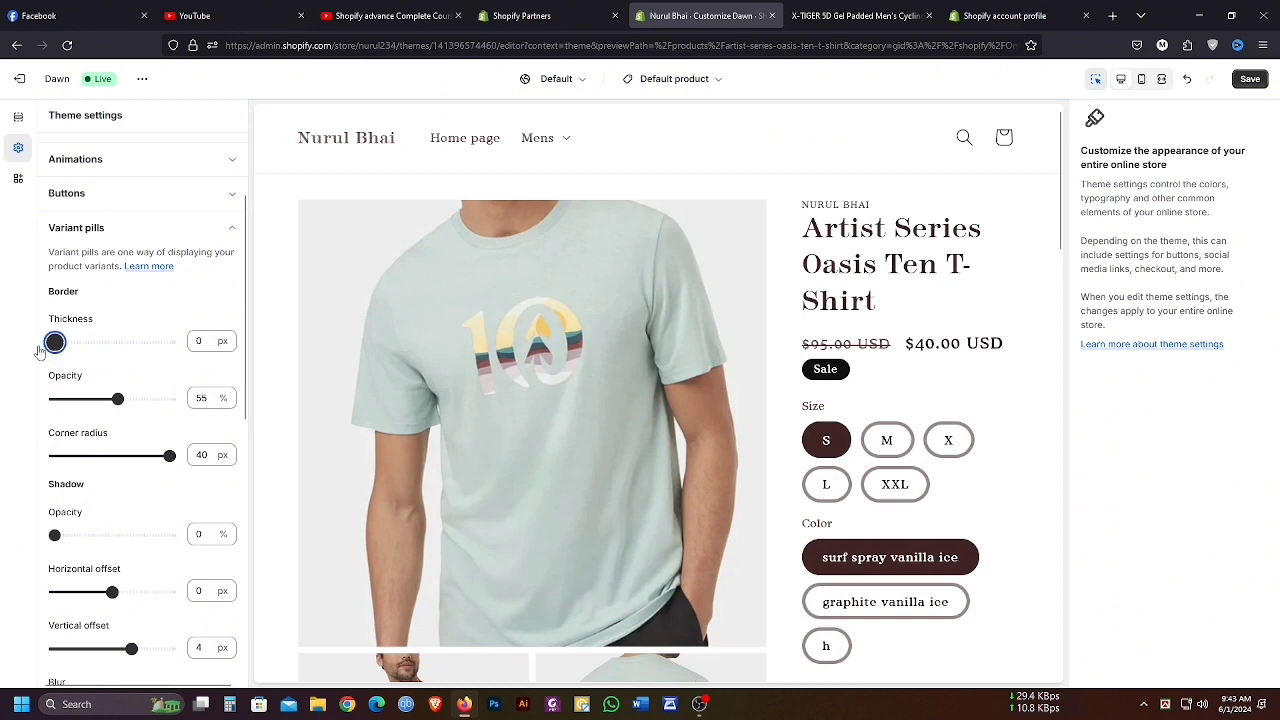
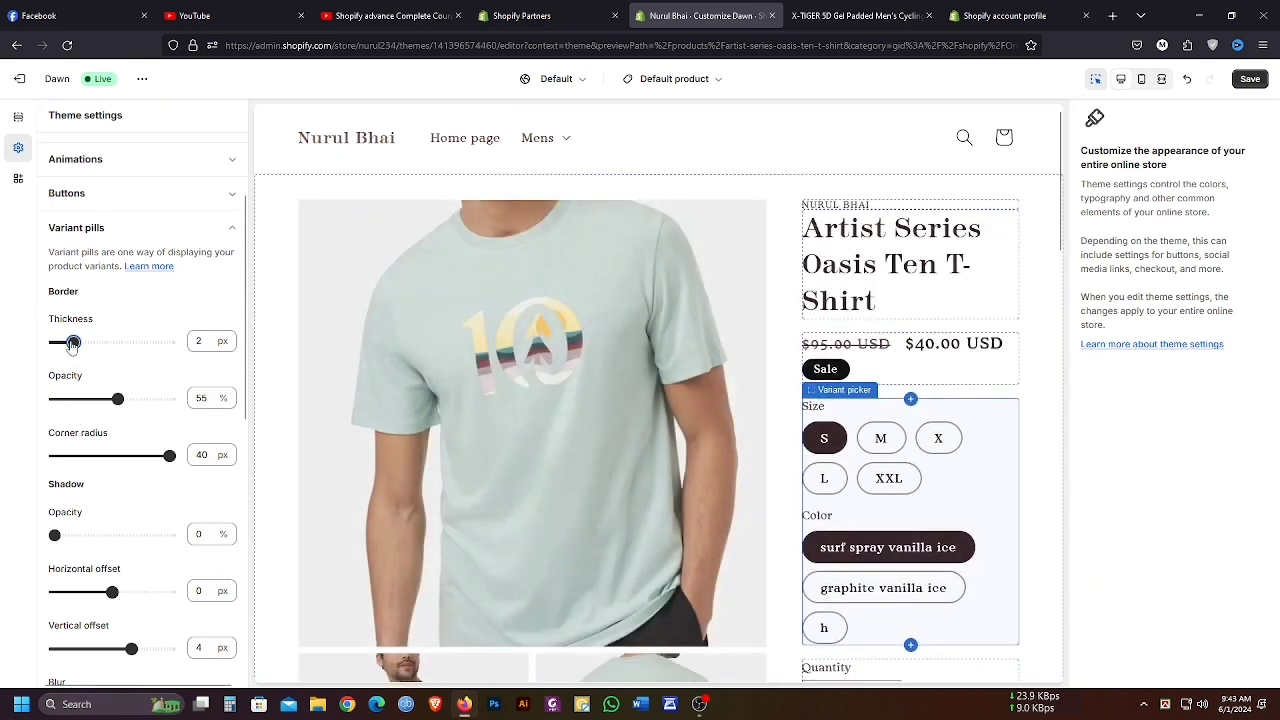
# Set the variant pill shadow opacity to 0% after trying 80%, and the blur to 0 px
pyautogui.scroll(-2, 75, 415)
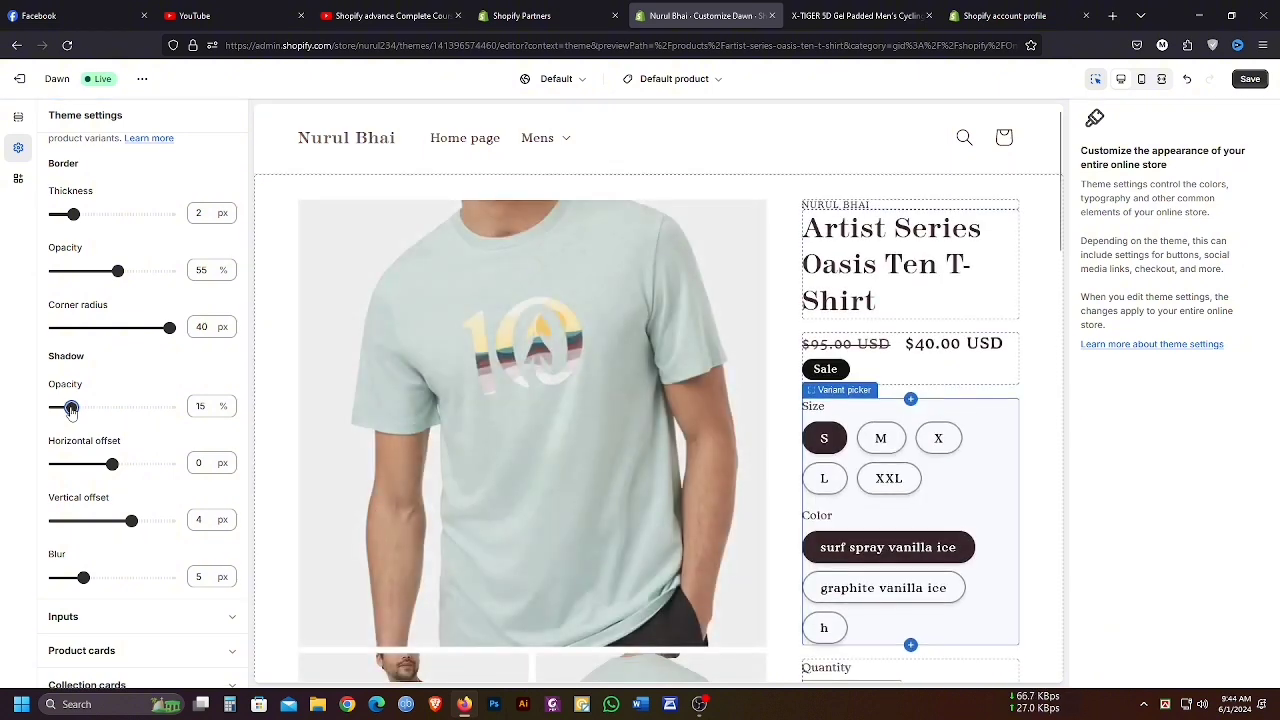
pyautogui.moveTo(71, 410); pyautogui.dragTo(54, 412)
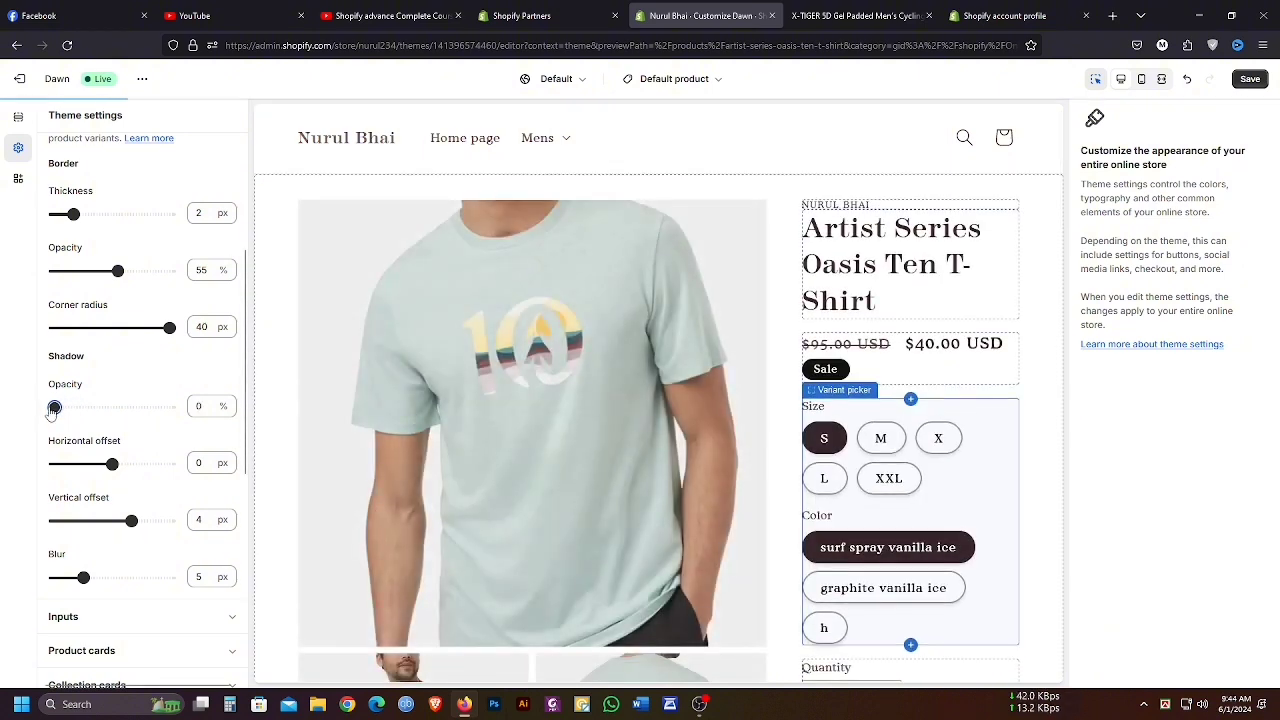
pyautogui.moveTo(54, 410); pyautogui.dragTo(146, 408)
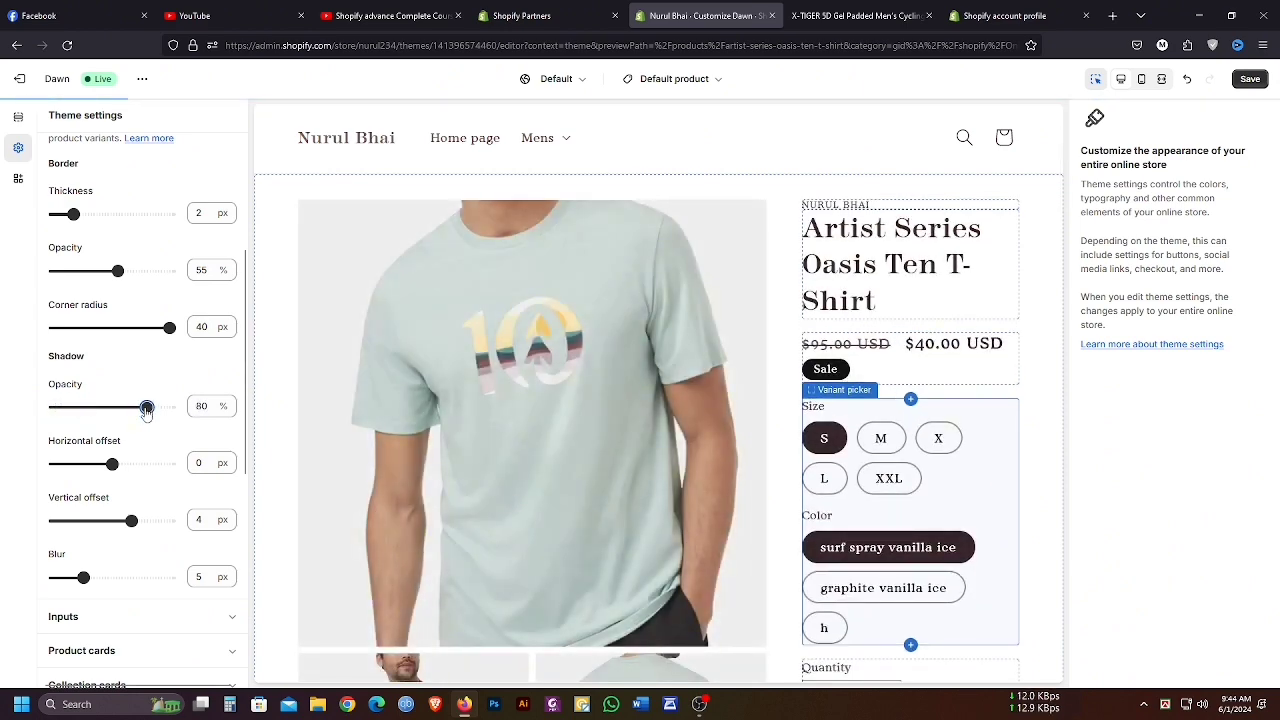
pyautogui.moveTo(146, 408)
pyautogui.mouseDown()
pyautogui.moveTo(77, 408)
pyautogui.moveTo(130, 392)
pyautogui.mouseUp()
pyautogui.scroll(-2, 60, 405)
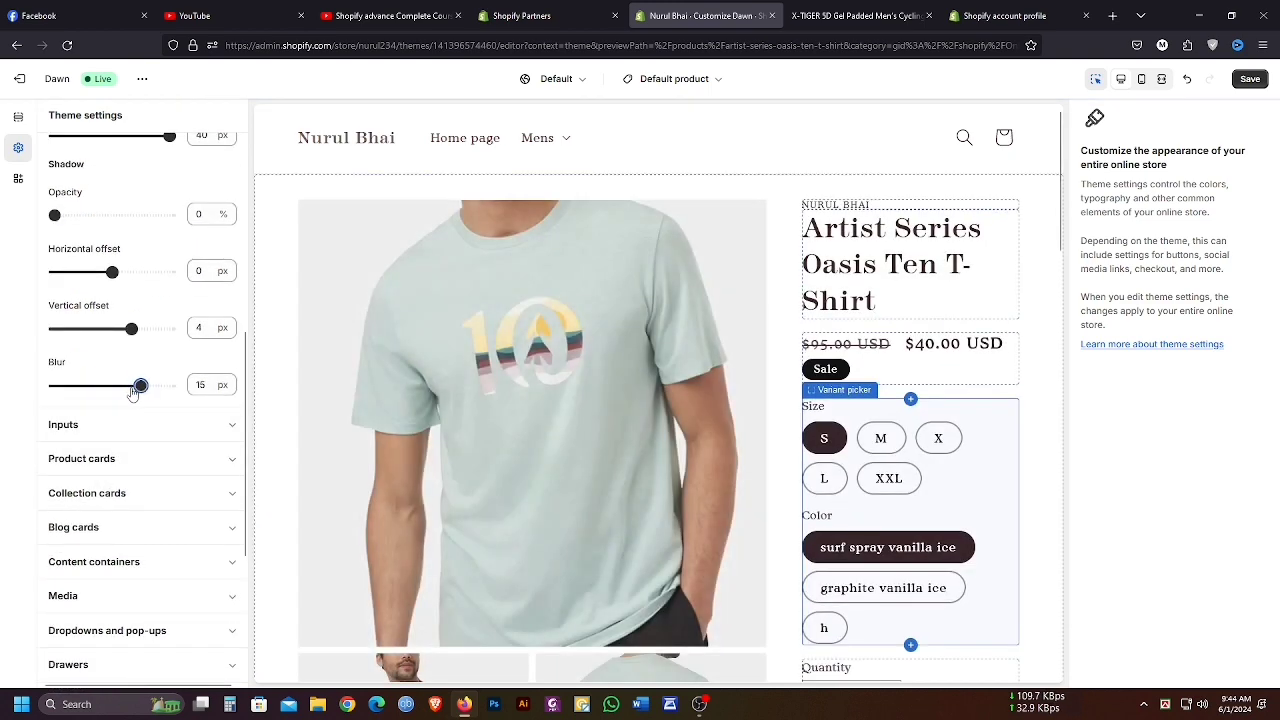
pyautogui.moveTo(150, 392); pyautogui.dragTo(50, 388)
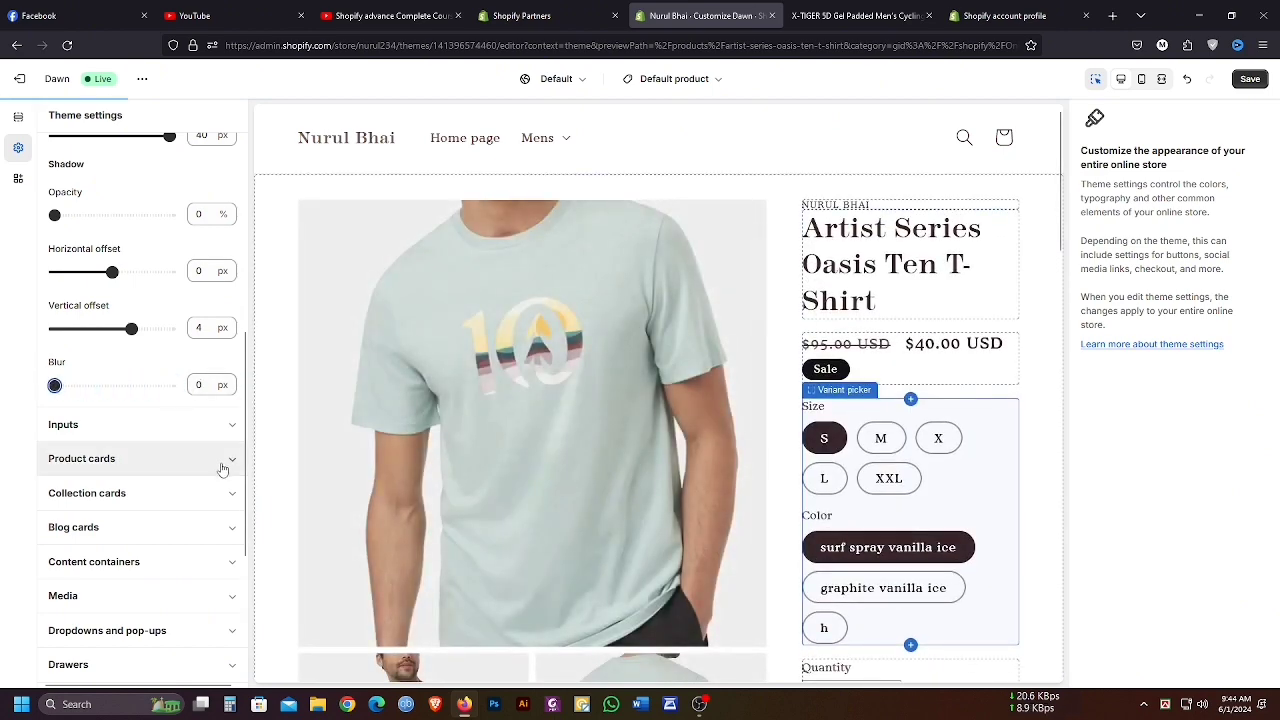
# Collapse Variant pills, then expand and collapse the Inputs and Product cards settings
pyautogui.scroll(3, 195, 435)
pyautogui.rightClick(195, 432)
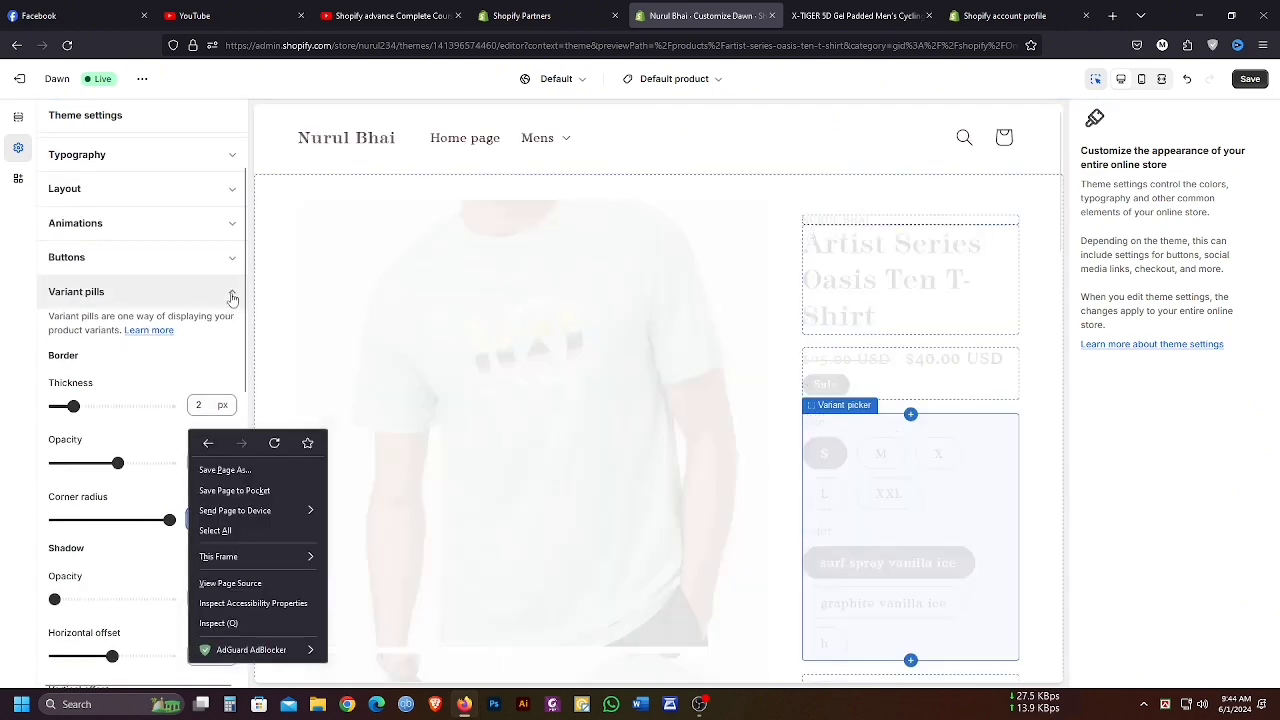
pyautogui.click(231, 294)
pyautogui.click(229, 330)
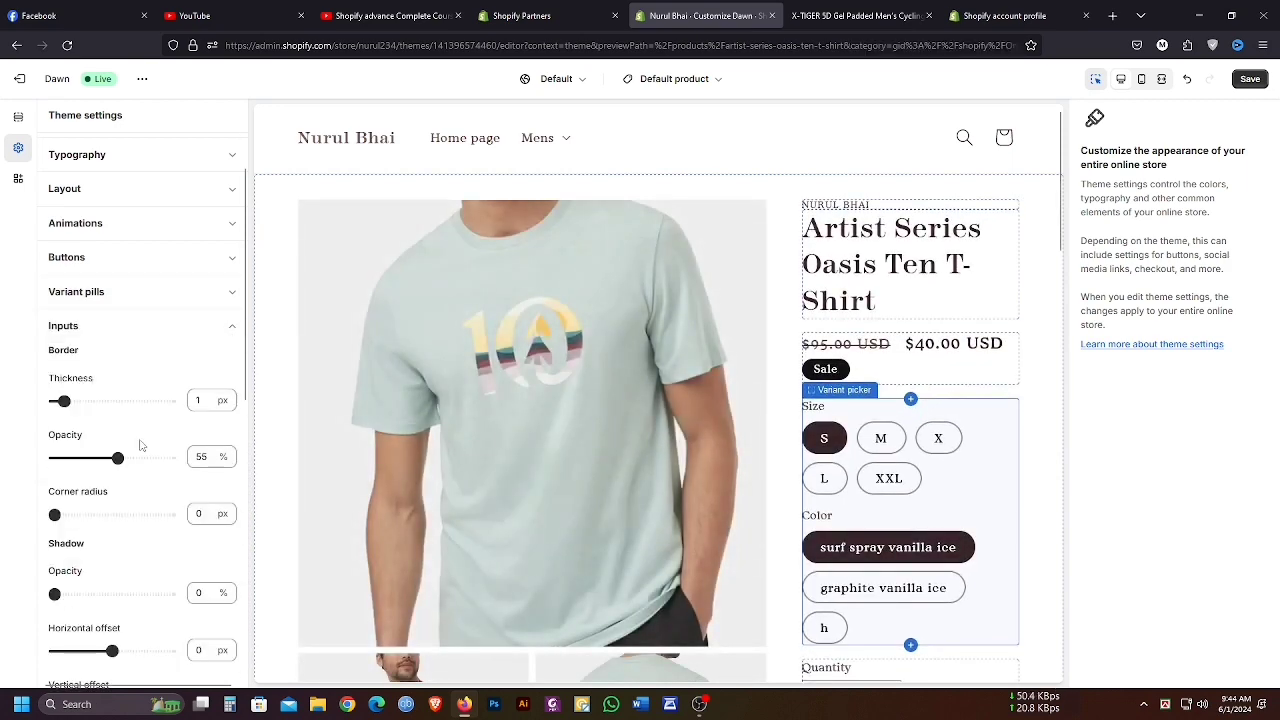
pyautogui.scroll(1, 137, 457)
pyautogui.click(220, 388)
pyautogui.scroll(-1, 217, 437)
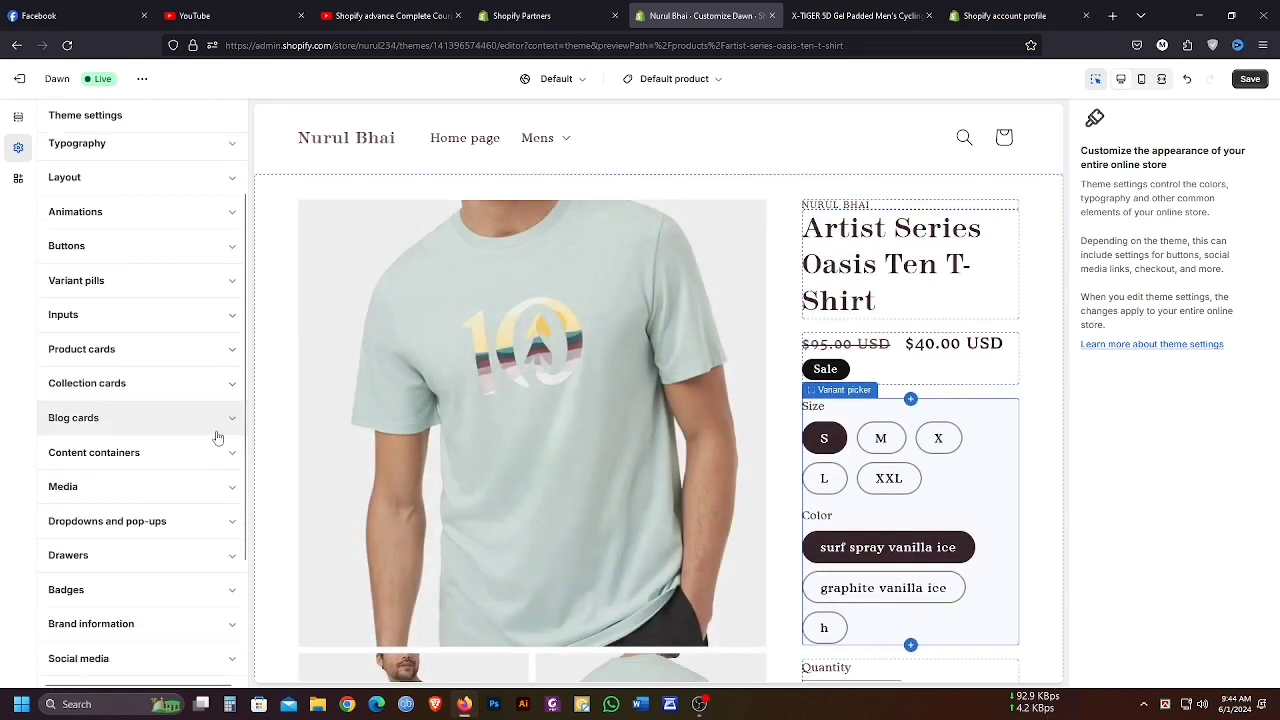
pyautogui.scroll(-2, 222, 380)
pyautogui.scroll(1, 222, 325)
pyautogui.click(226, 318)
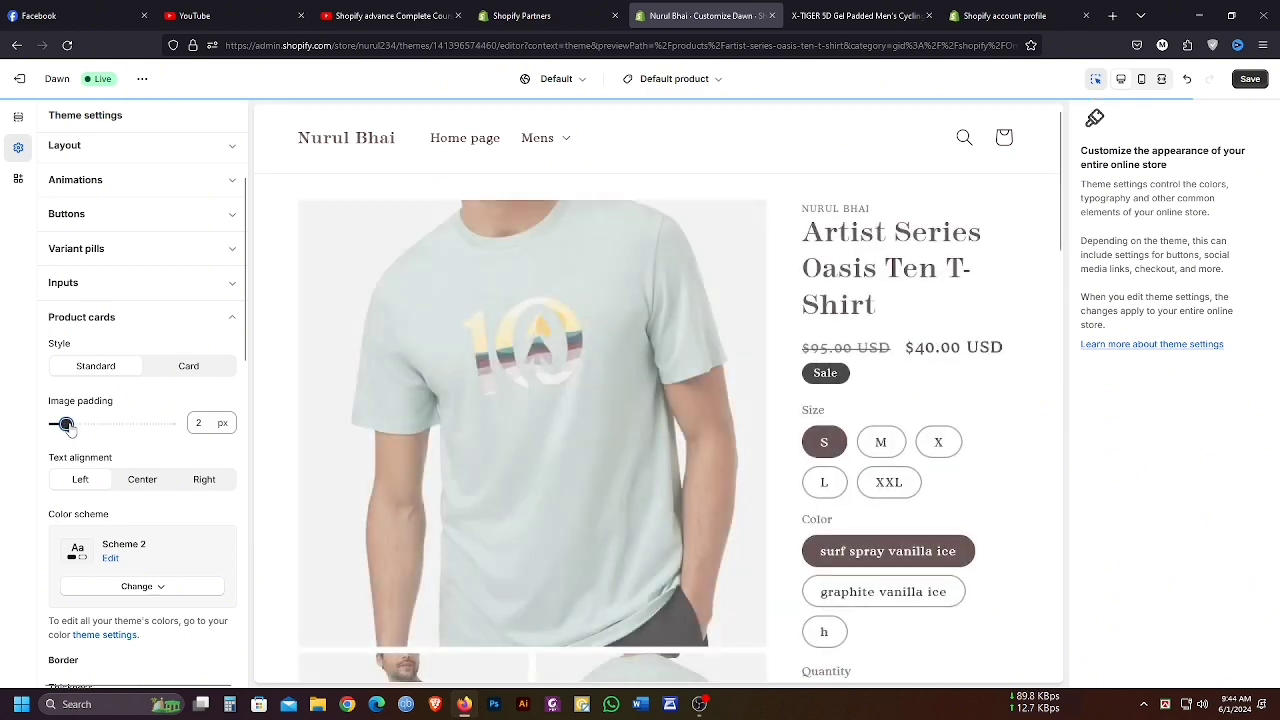
pyautogui.click(210, 328)
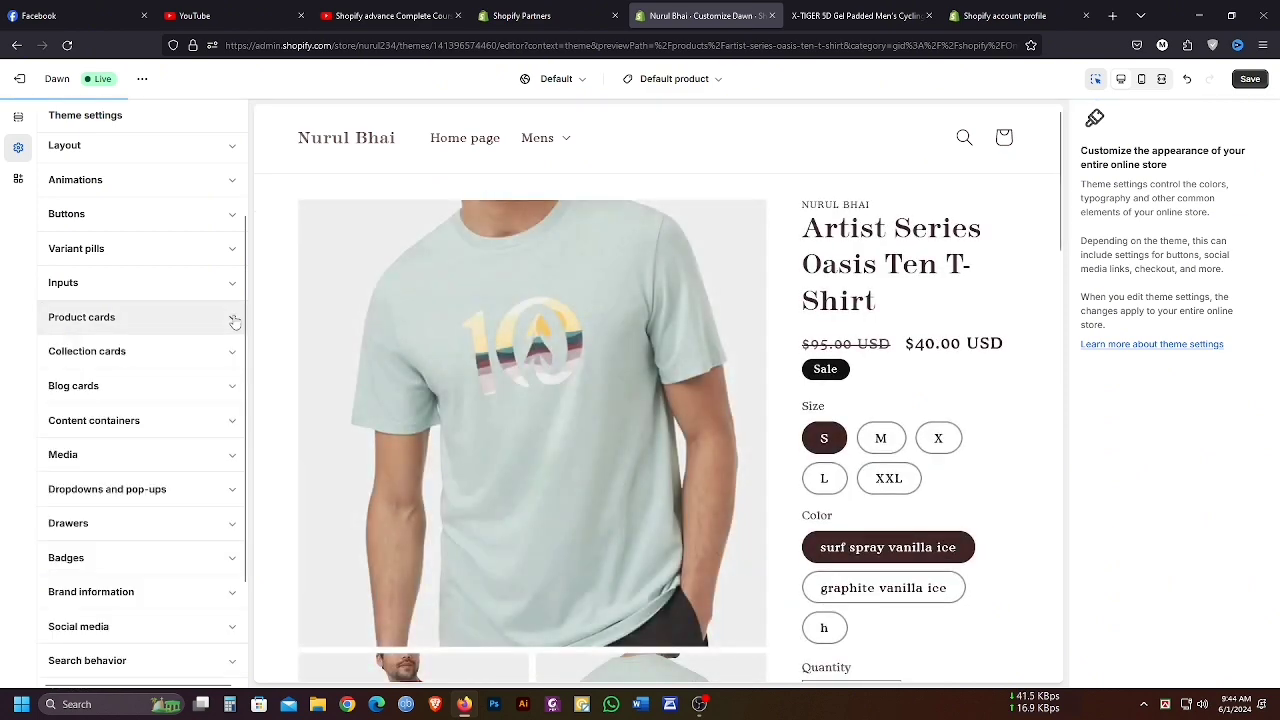
# Expand and collapse the Content containers and Dropdowns and pop-ups settings
pyautogui.scroll(-1, 200, 400)
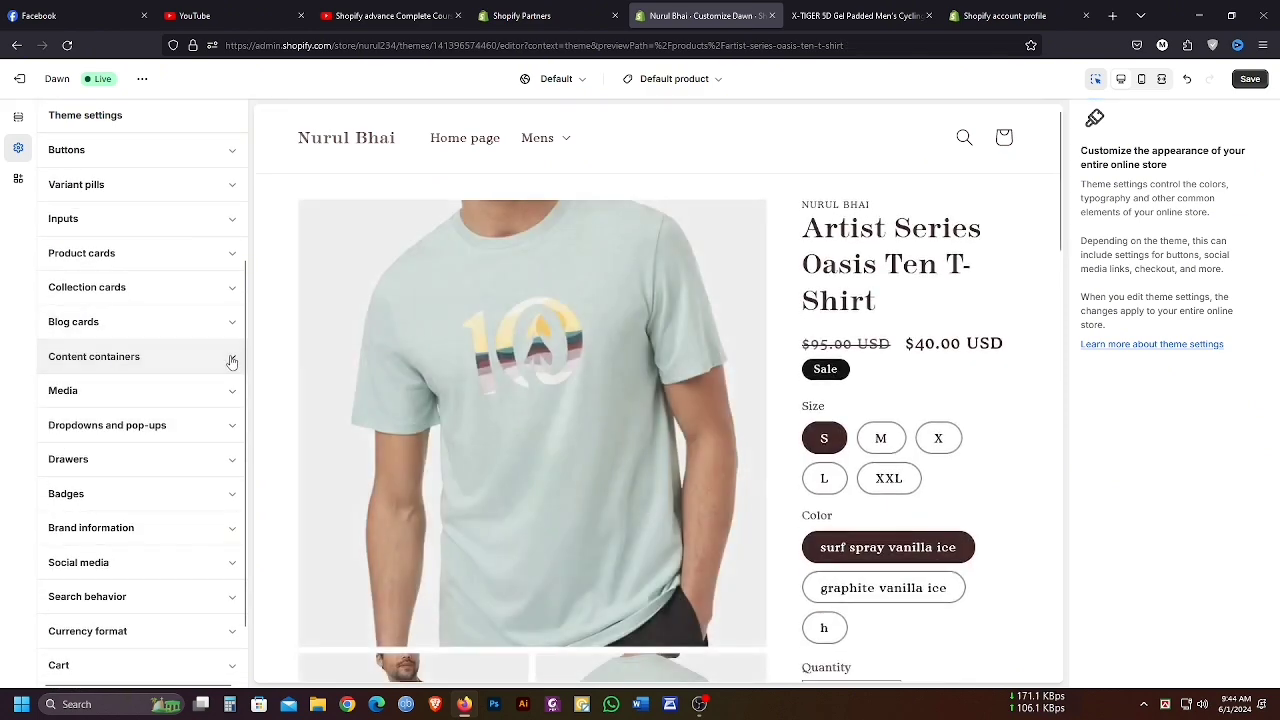
pyautogui.click(210, 356)
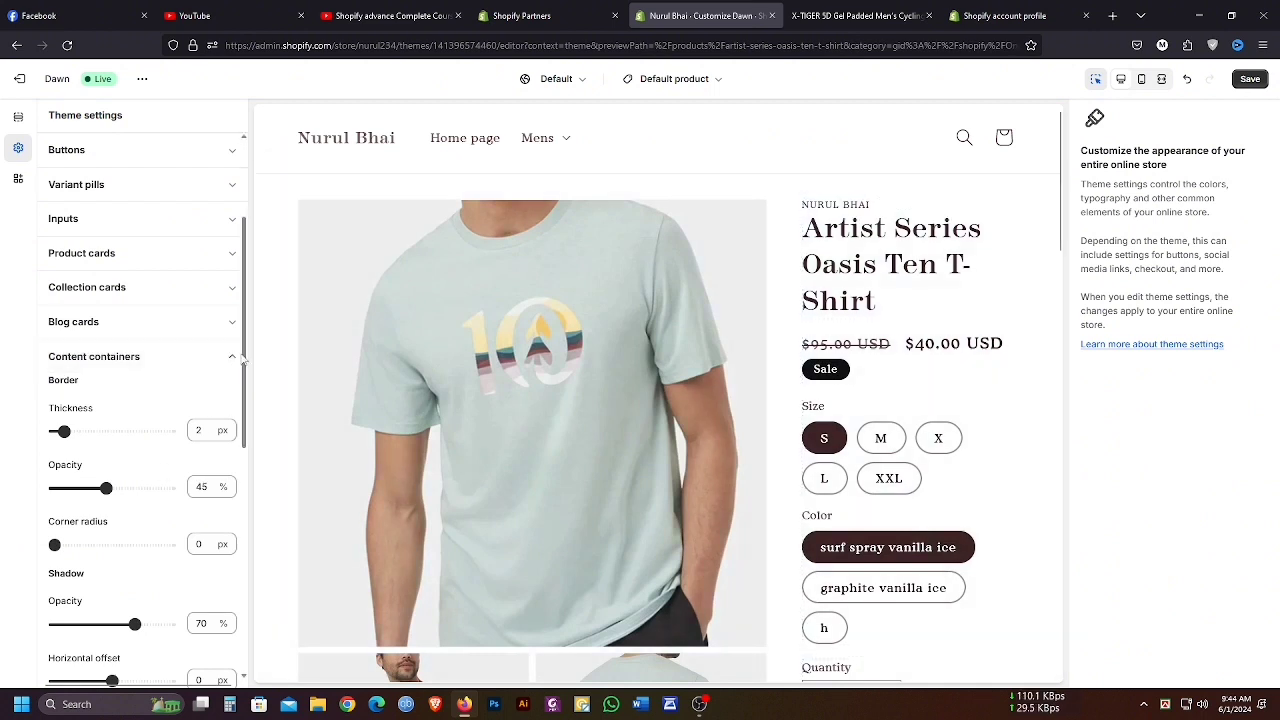
pyautogui.click(232, 357)
pyautogui.scroll(-1, 195, 440)
pyautogui.click(210, 368)
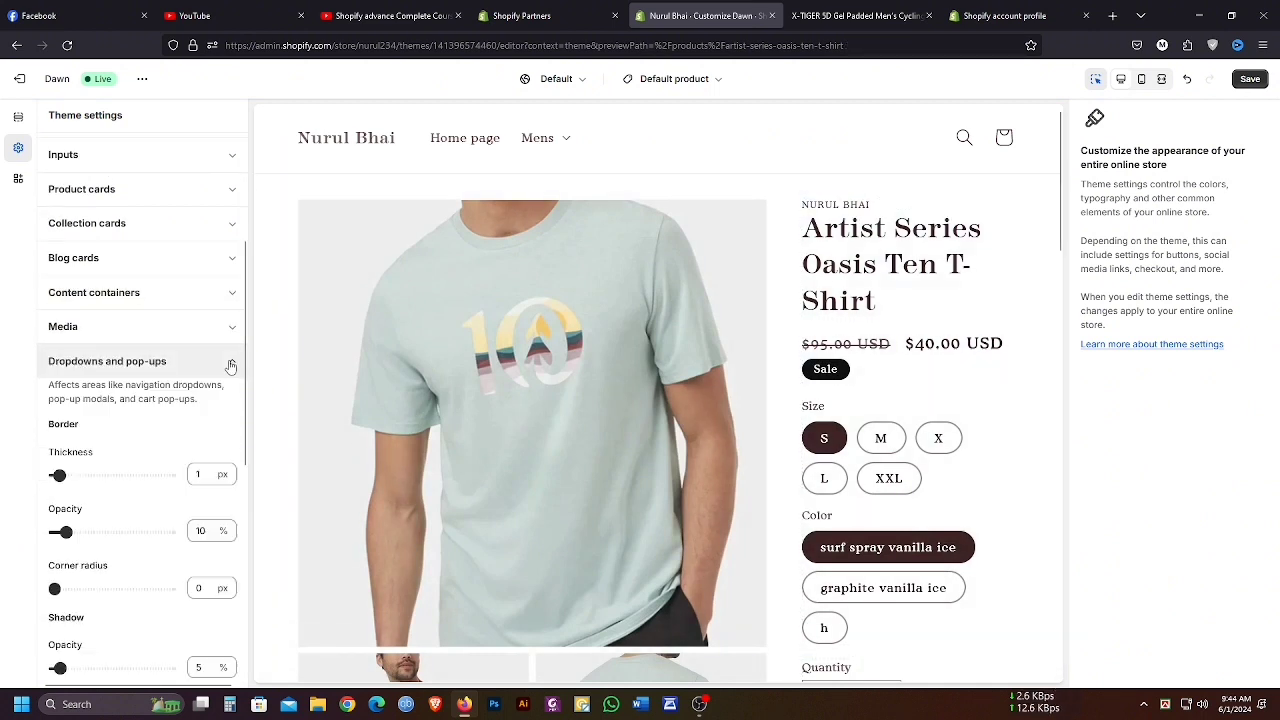
pyautogui.scroll(-1, 65, 385)
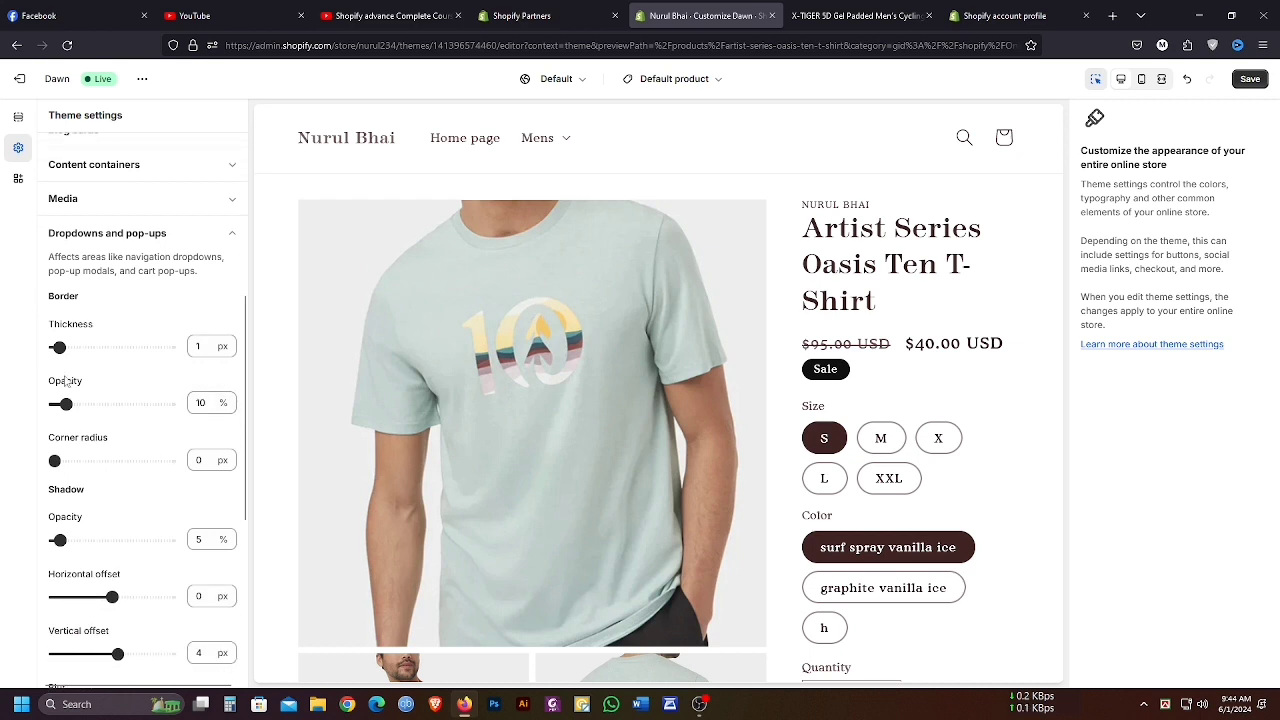
pyautogui.click(234, 238)
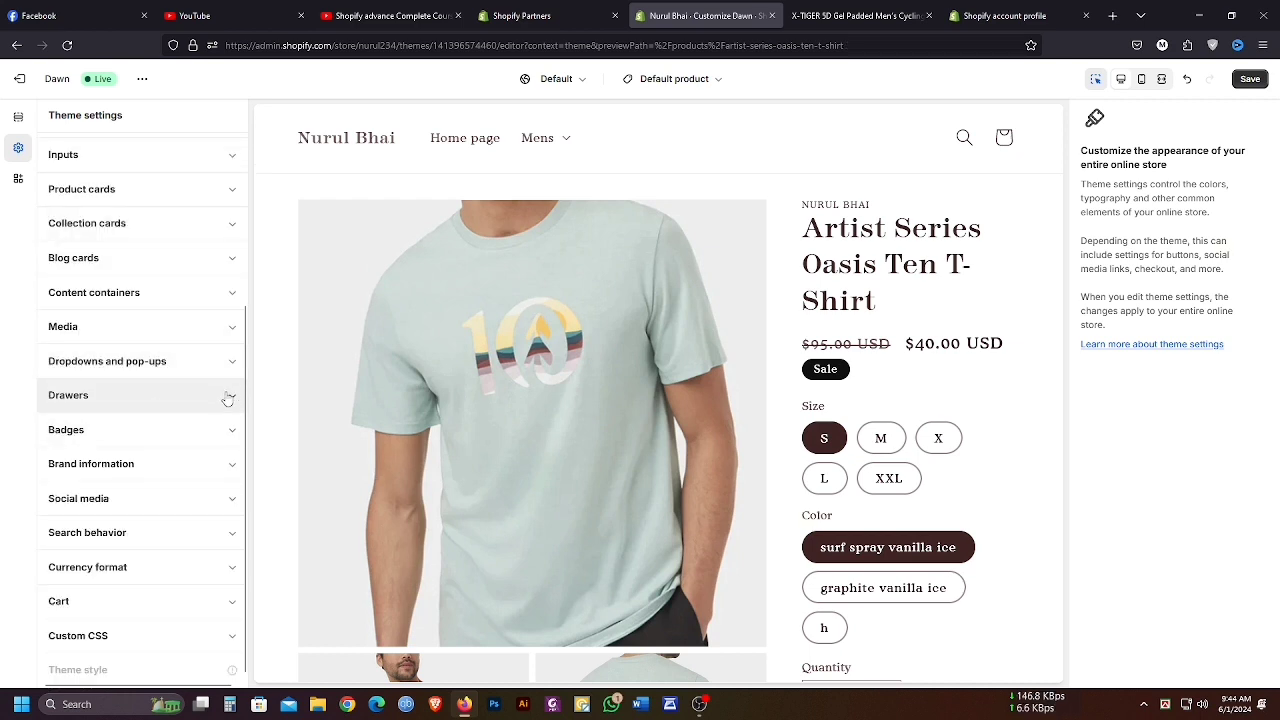
# Set the drawer border thickness to 4 px, then expand Brand information
pyautogui.click(229, 397)
pyautogui.scroll(-3, 130, 465)
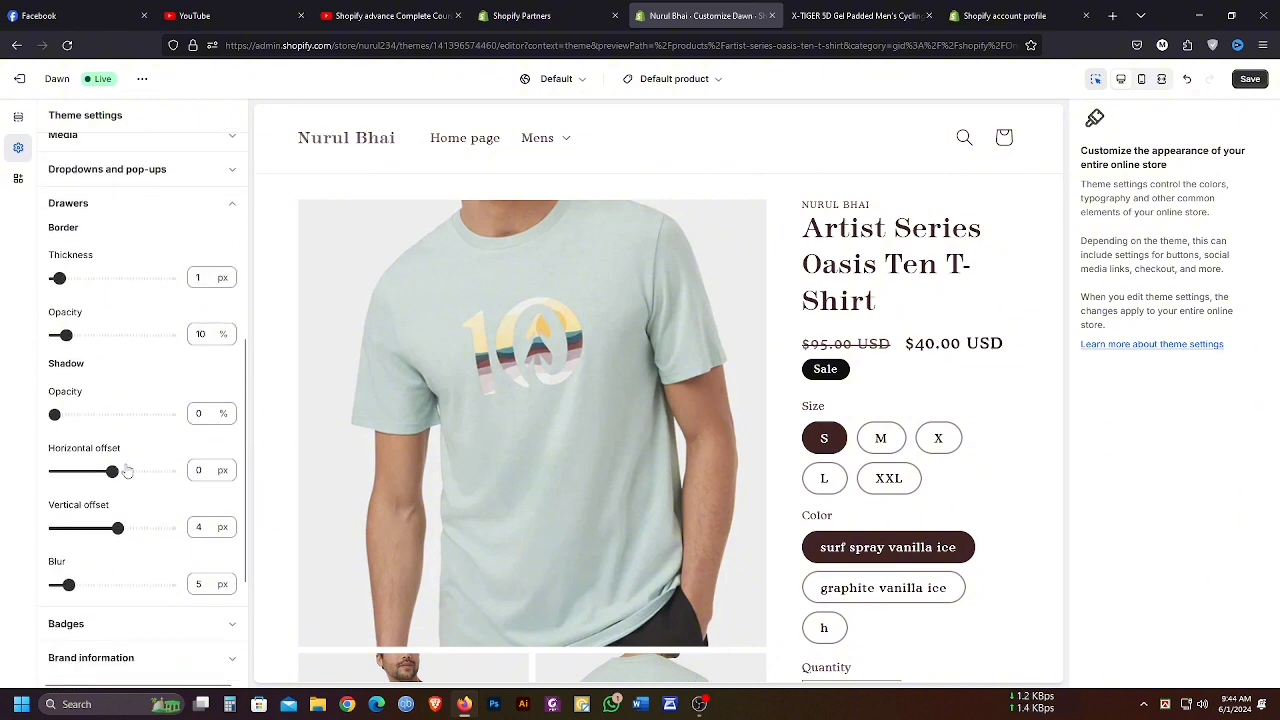
pyautogui.scroll(3, 127, 471)
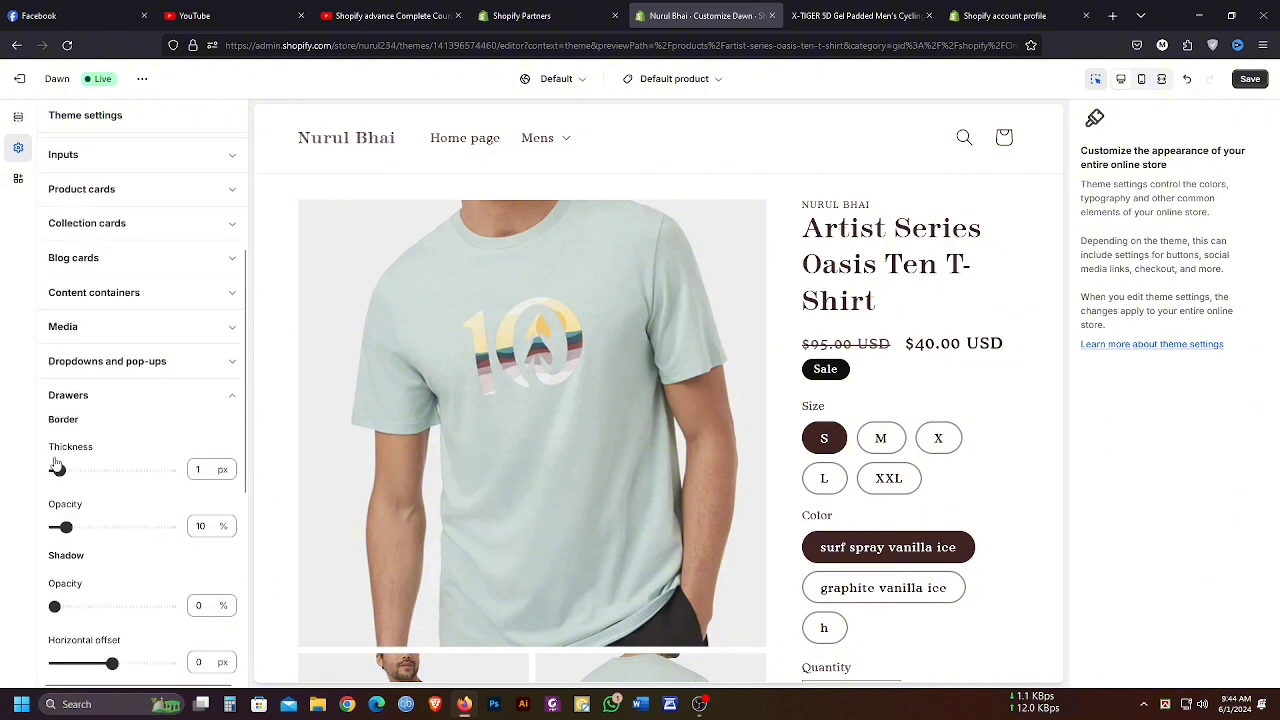
pyautogui.moveTo(60, 469); pyautogui.dragTo(75, 471)
pyautogui.click(214, 397)
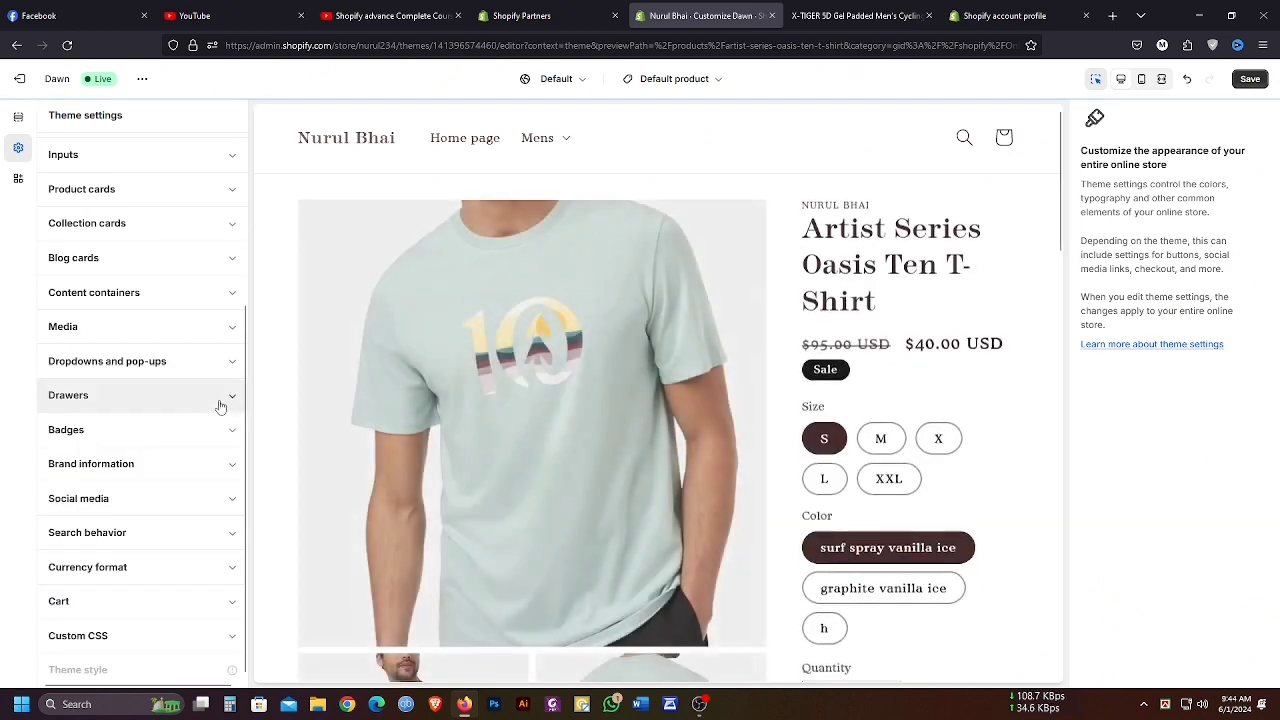
pyautogui.click(220, 464)
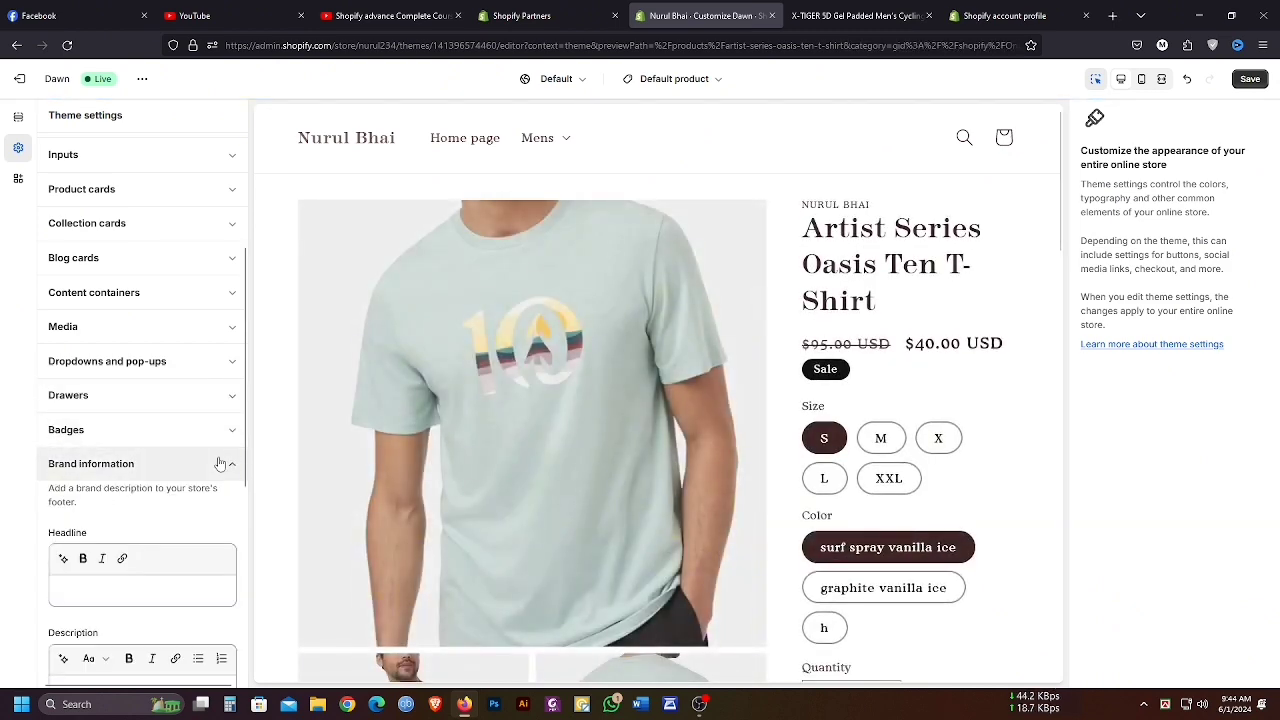
# Inspect the footer brand Headline and description fields, then collapse Brand information
pyautogui.scroll(-3, 222, 468)
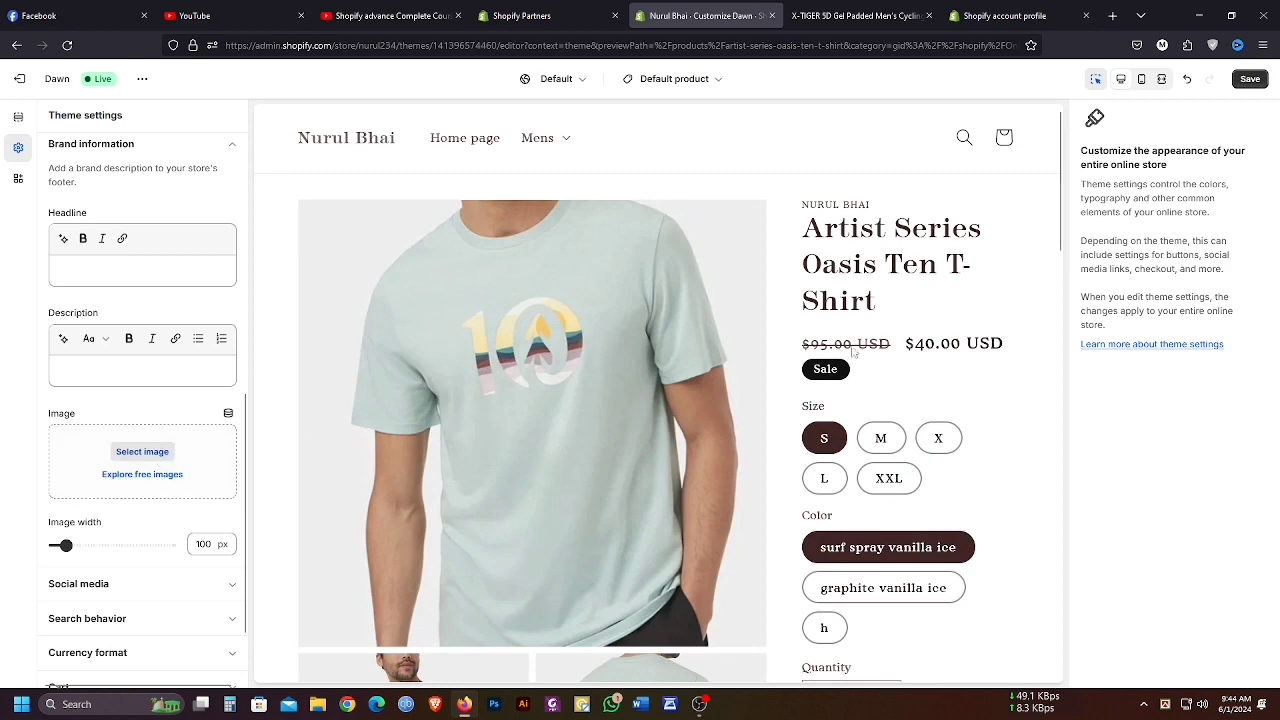
pyautogui.scroll(-15, 853, 352)
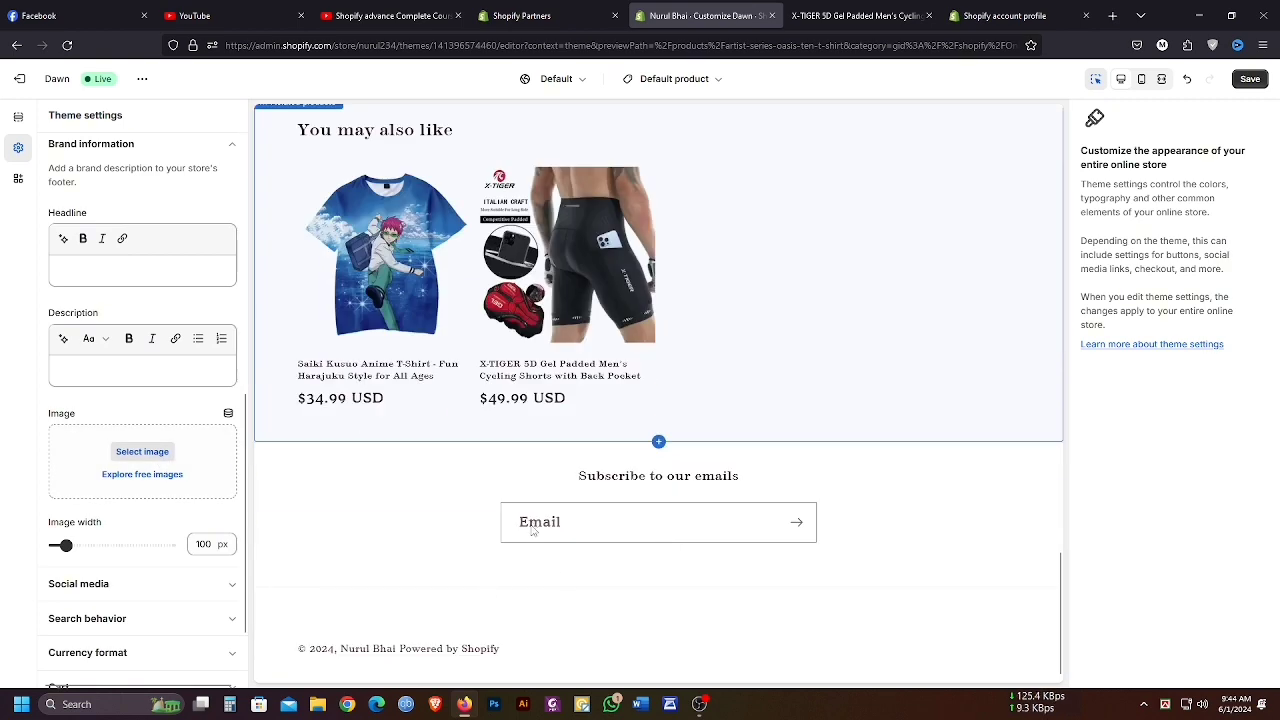
pyautogui.scroll(3, 140, 300)
pyautogui.click(97, 394)
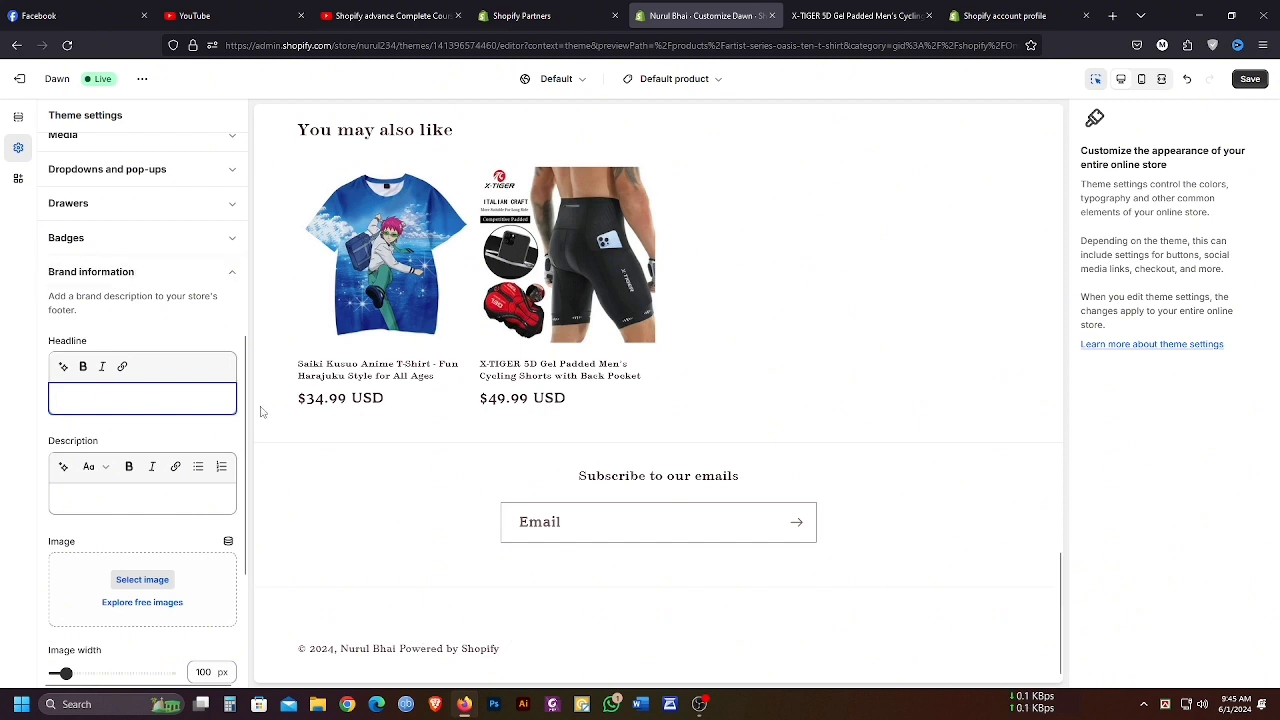
pyautogui.click(76, 310)
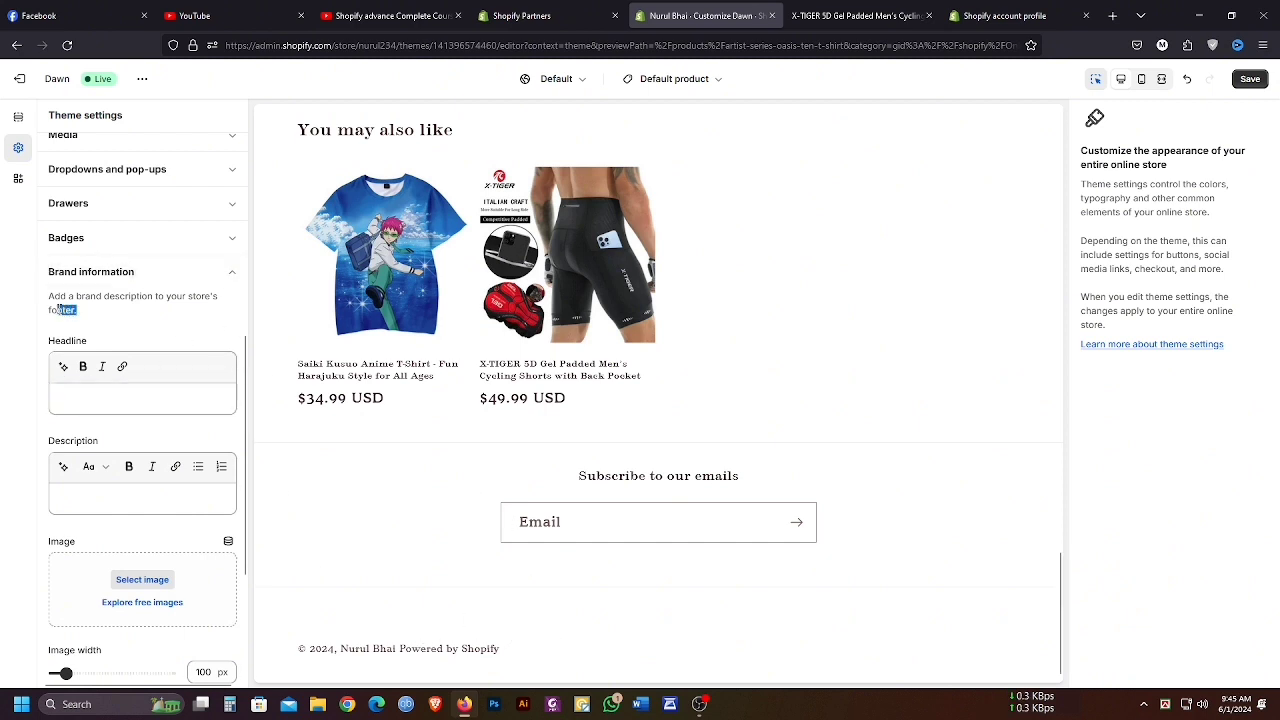
pyautogui.moveTo(47, 311); pyautogui.dragTo(47, 296)
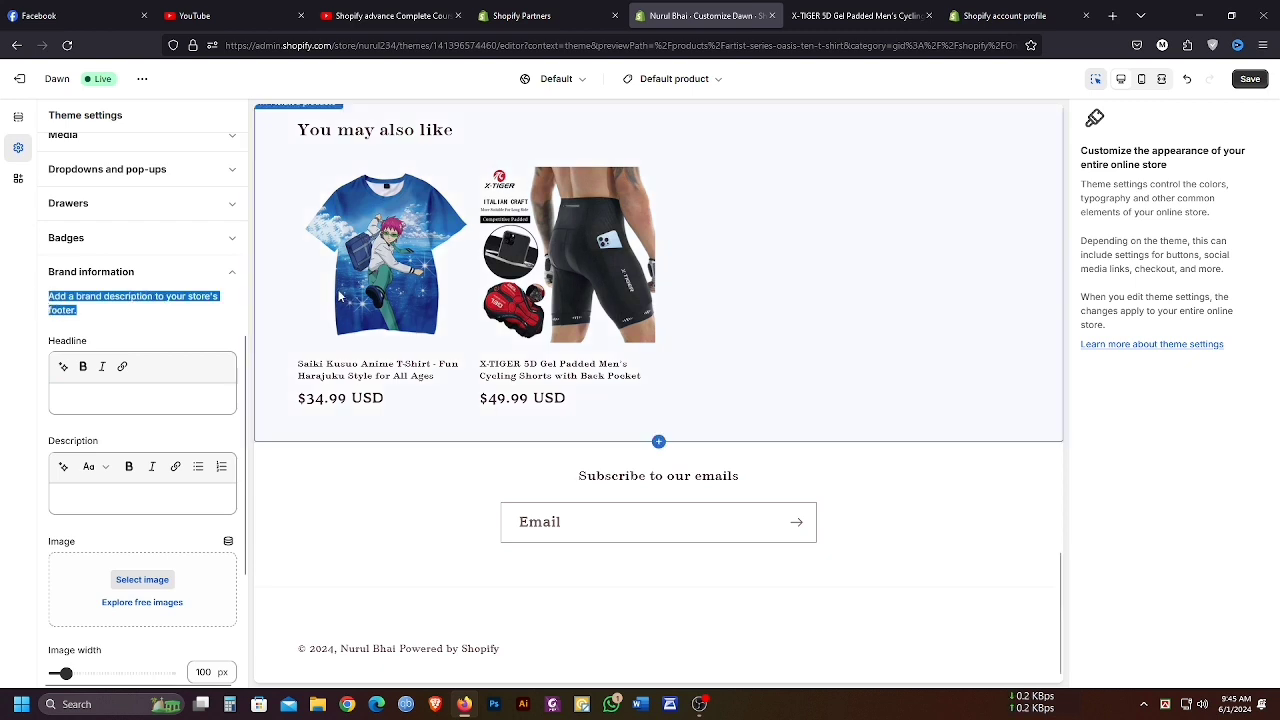
pyautogui.click(139, 410)
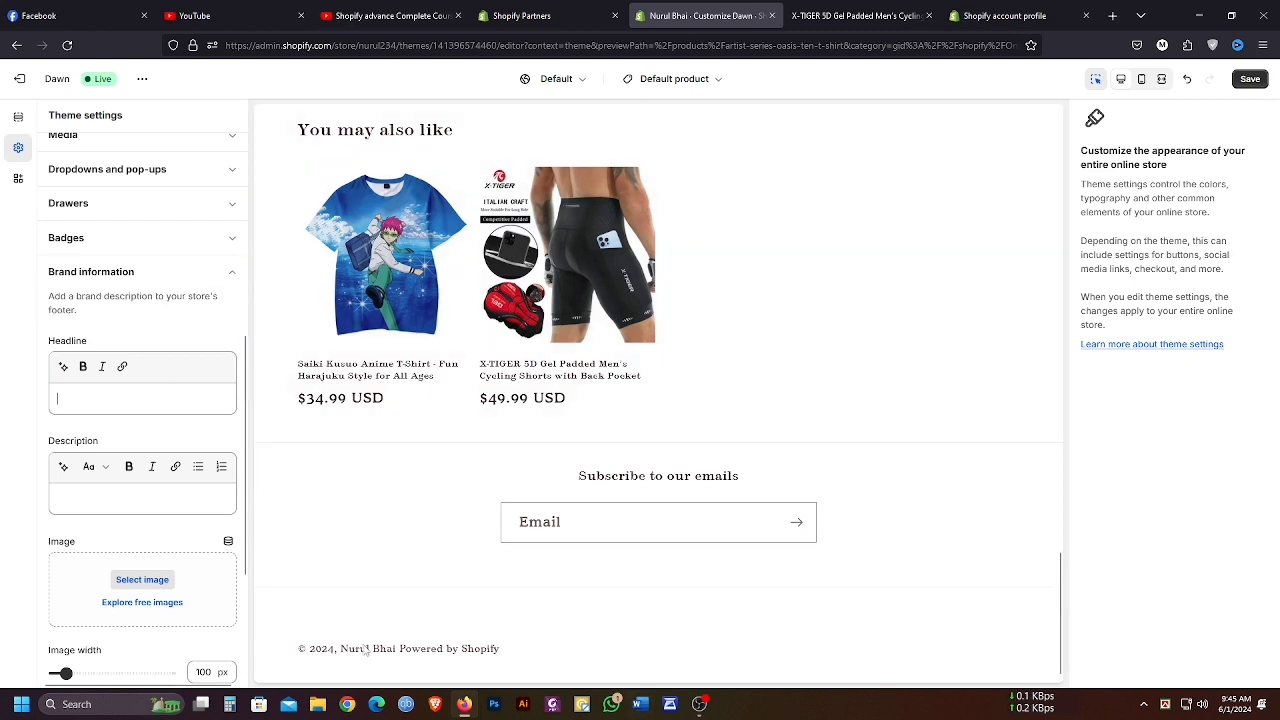
pyautogui.click(230, 275)
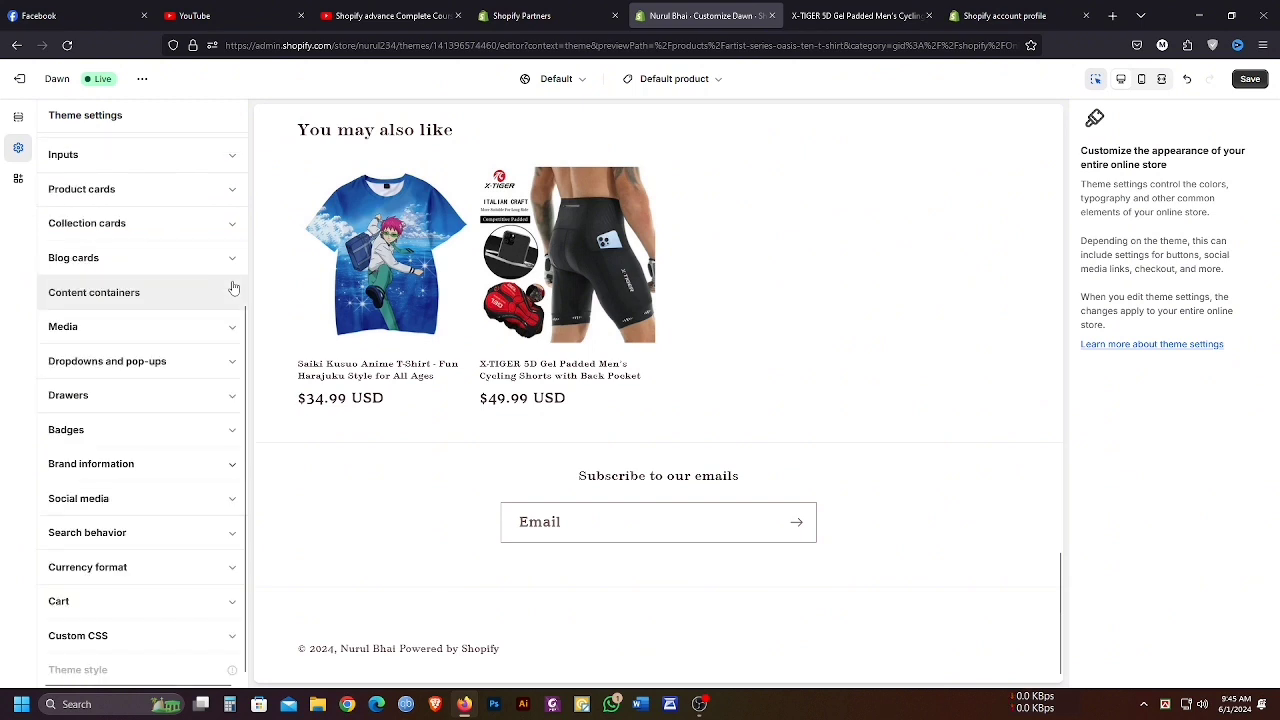
# Expand and collapse the Media, Drawers, Badges and Brand information settings
pyautogui.click(229, 335)
pyautogui.click(230, 333)
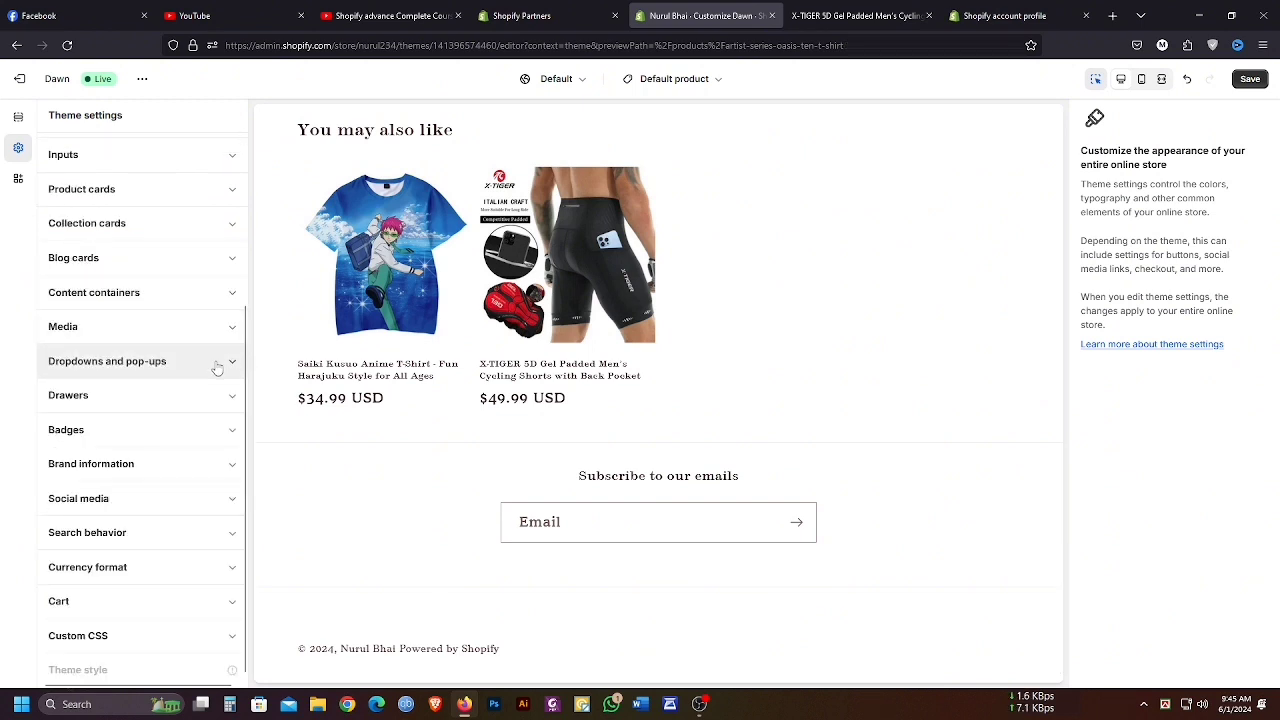
pyautogui.click(231, 398)
pyautogui.click(231, 400)
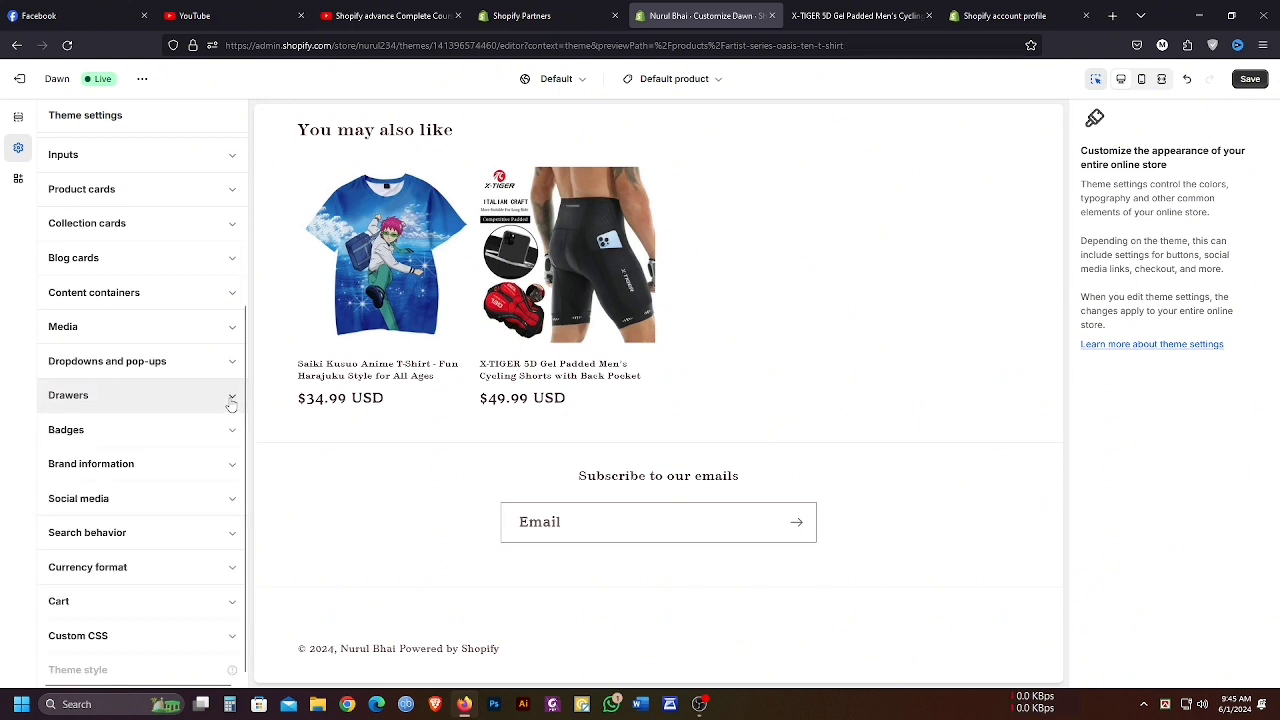
pyautogui.click(232, 438)
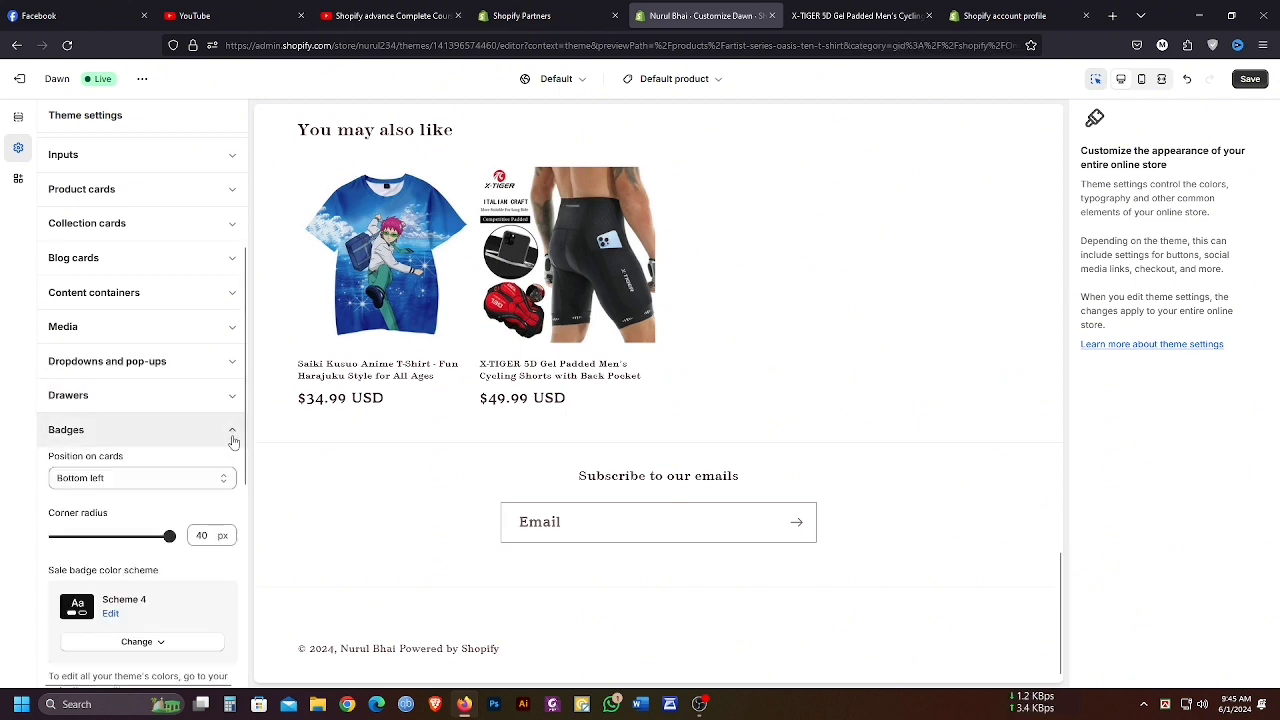
pyautogui.click(232, 440)
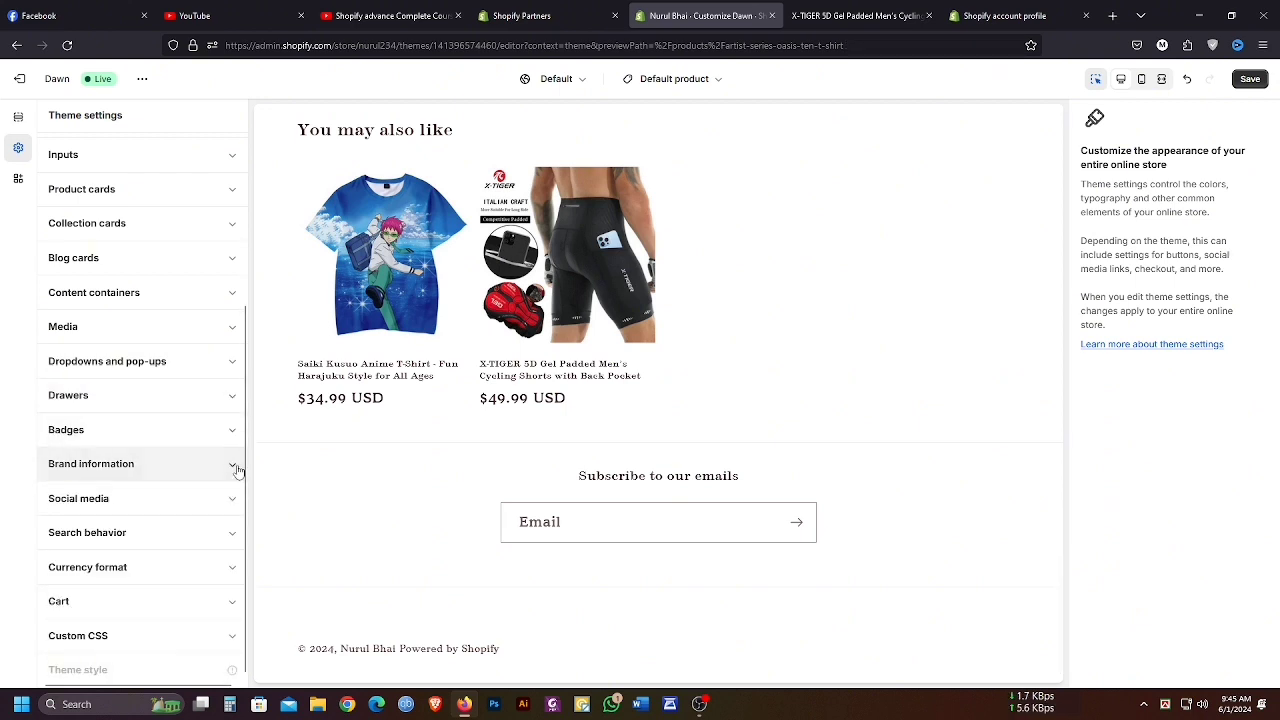
pyautogui.click(237, 469)
pyautogui.click(232, 467)
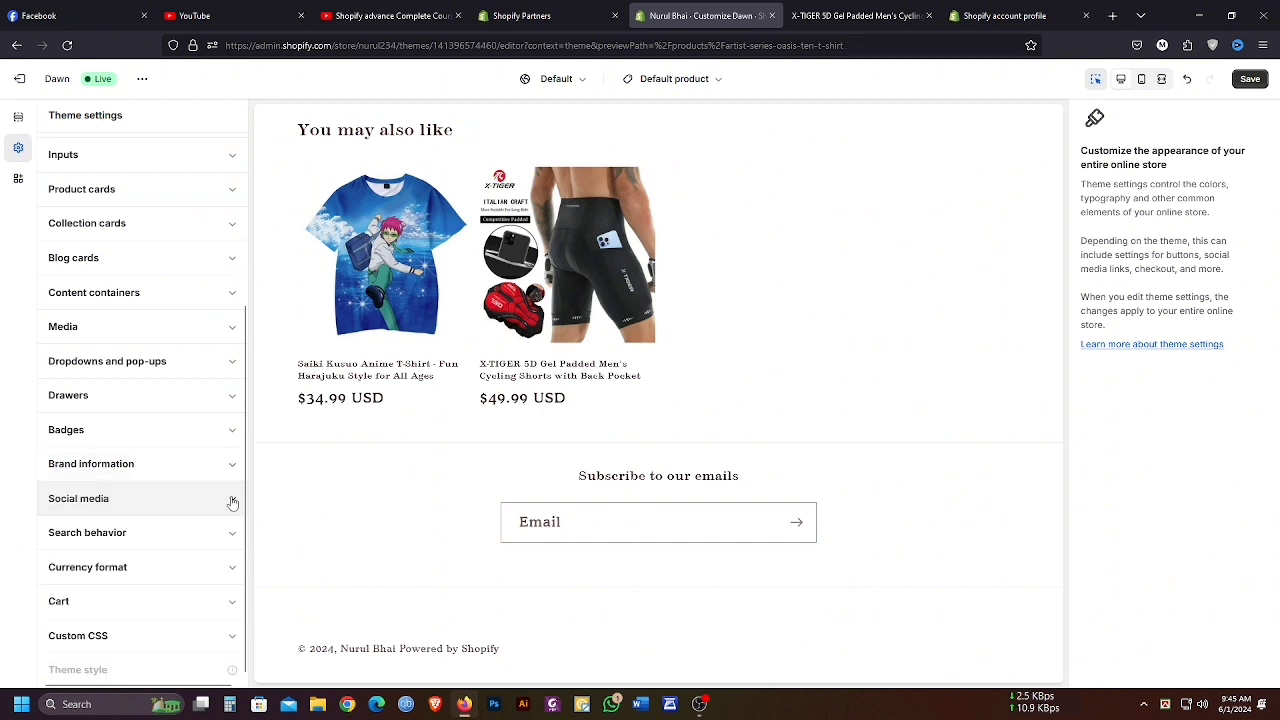
# Expand and collapse the Social media and Search behavior settings
pyautogui.click(232, 502)
pyautogui.click(232, 502)
pyautogui.click(235, 505)
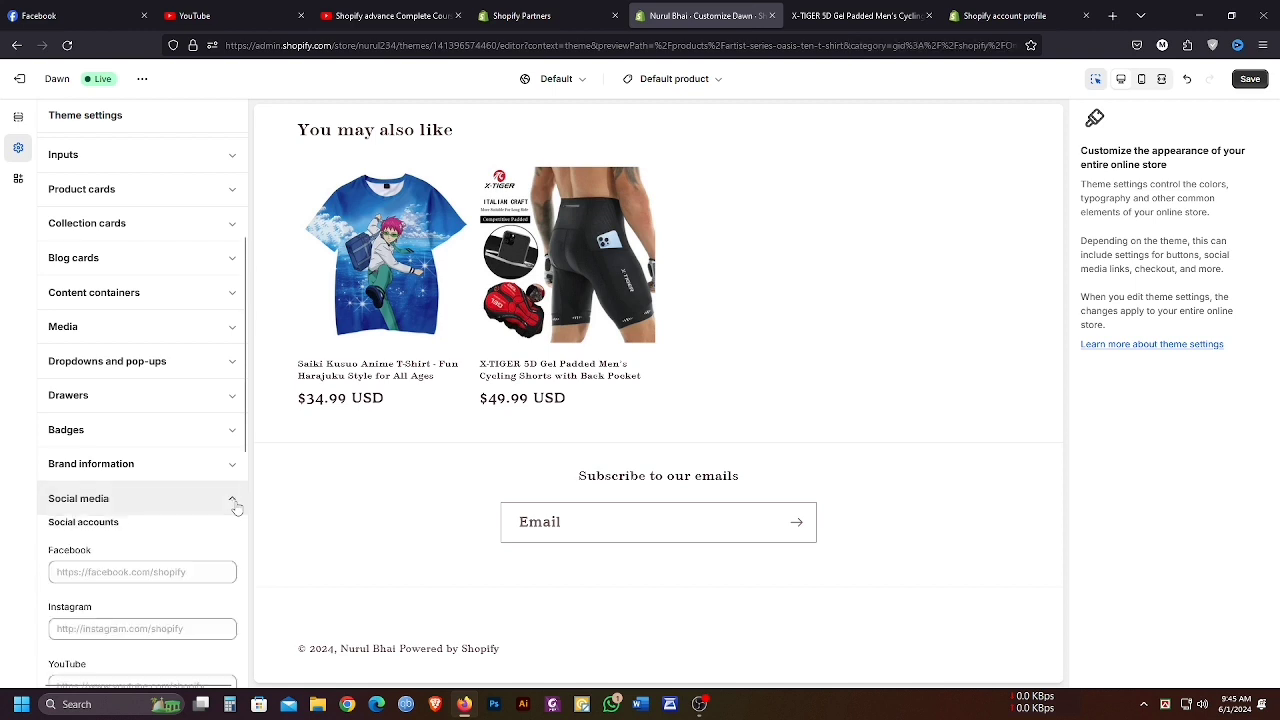
pyautogui.click(234, 503)
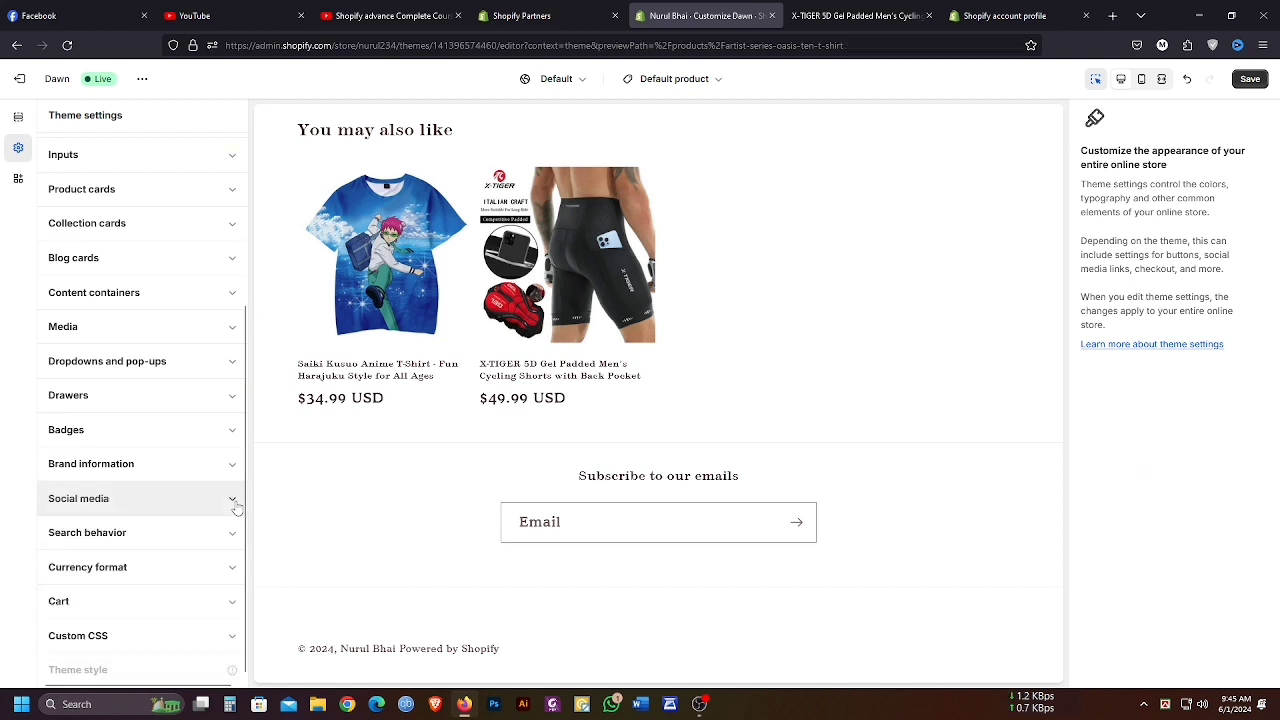
pyautogui.click(225, 536)
pyautogui.click(226, 539)
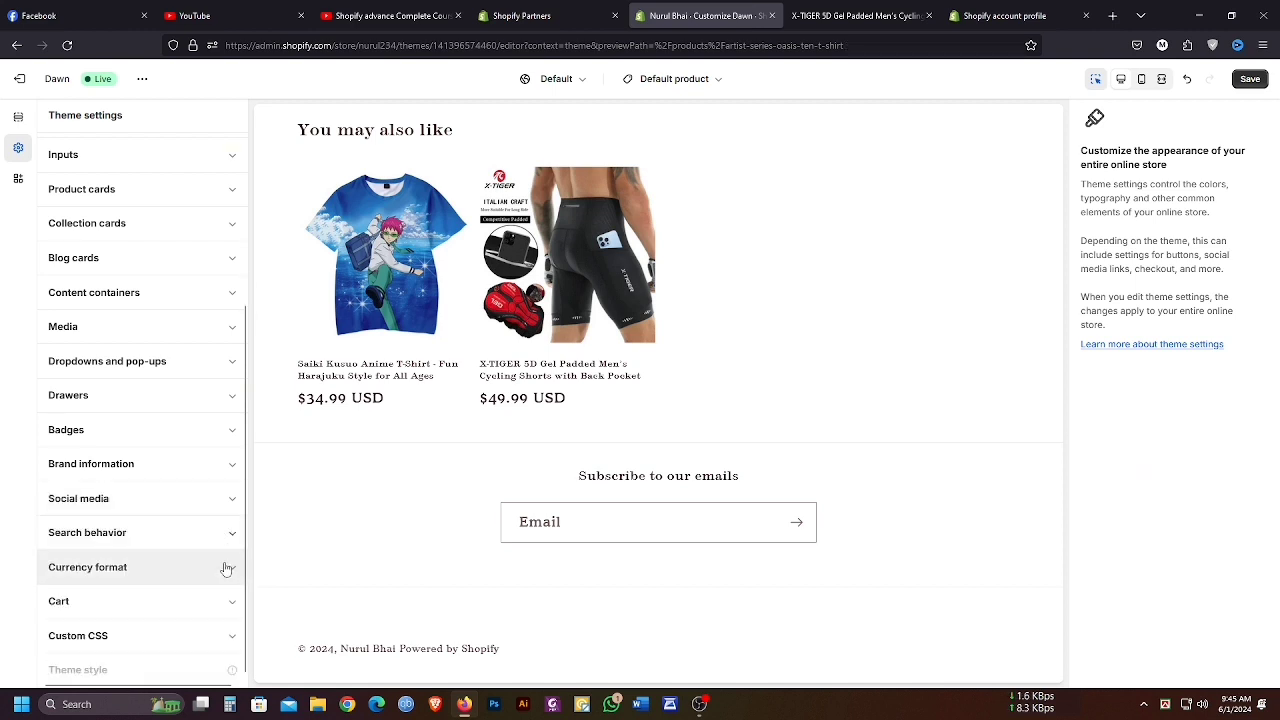
# Toggle currency codes off and back on in Currency format, then expand Cart
pyautogui.click(230, 576)
pyautogui.scroll(-1, 140, 554)
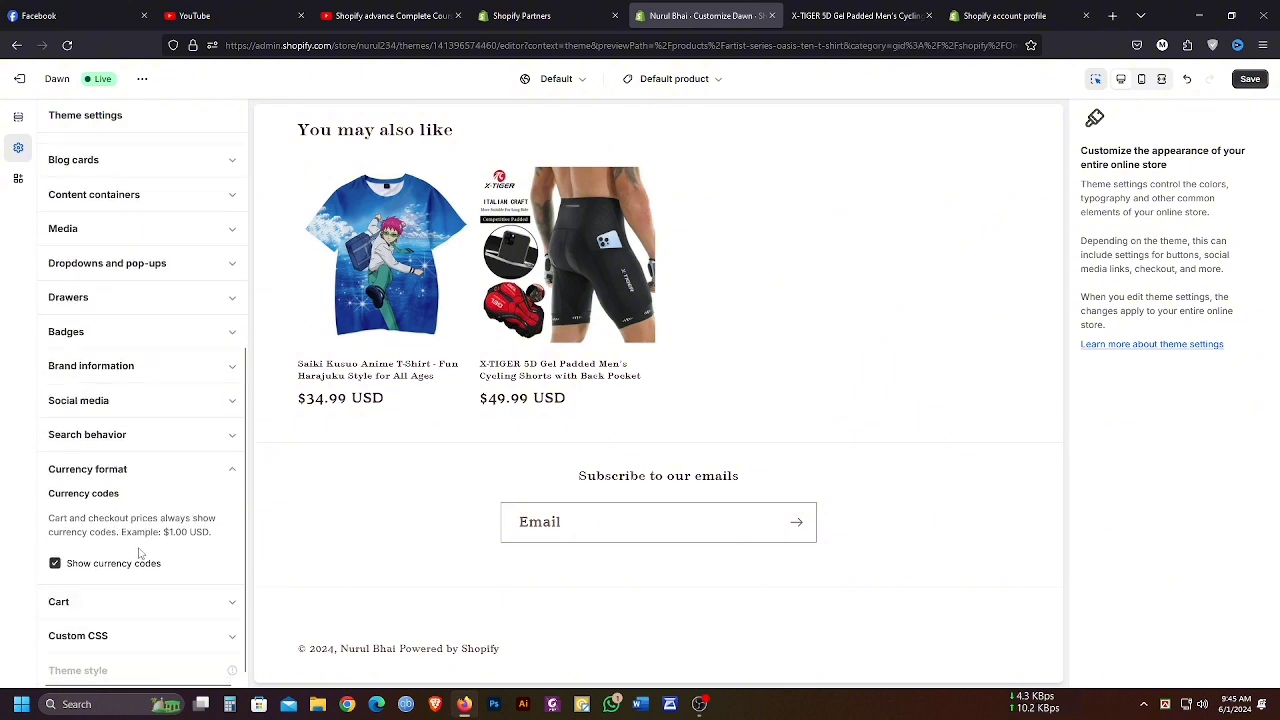
pyautogui.click(136, 572)
pyautogui.click(83, 568)
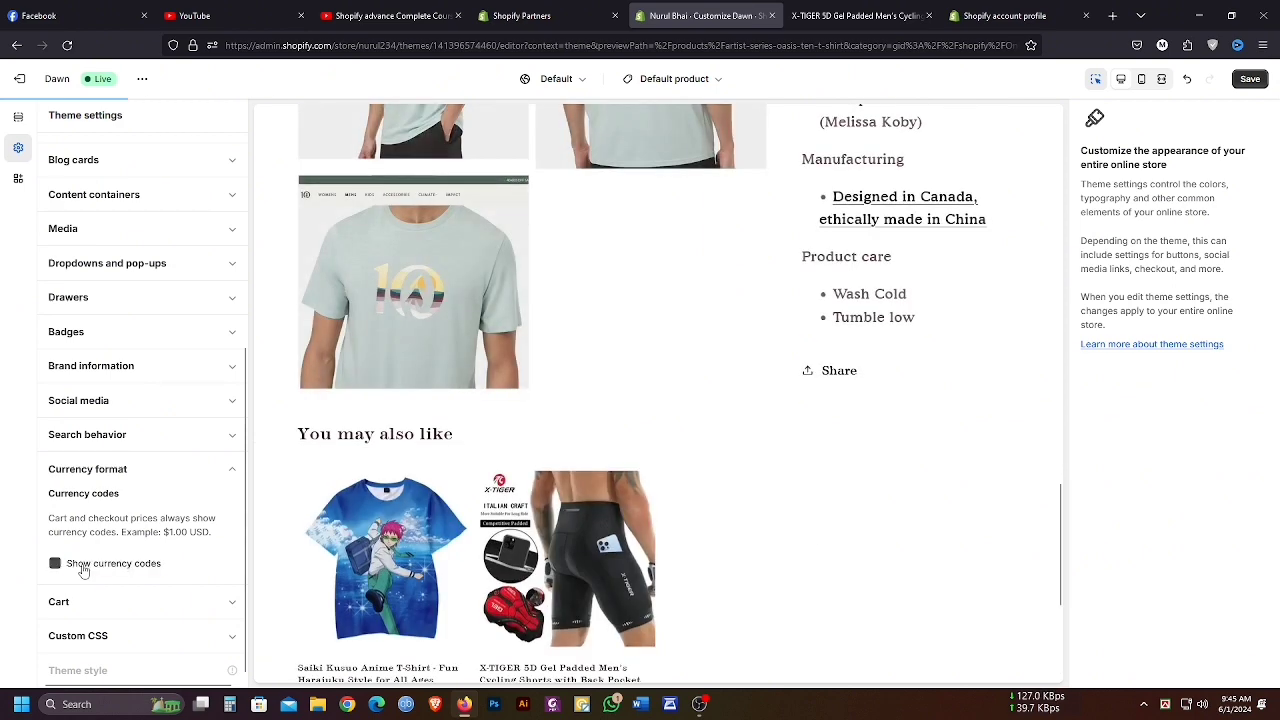
pyautogui.click(229, 469)
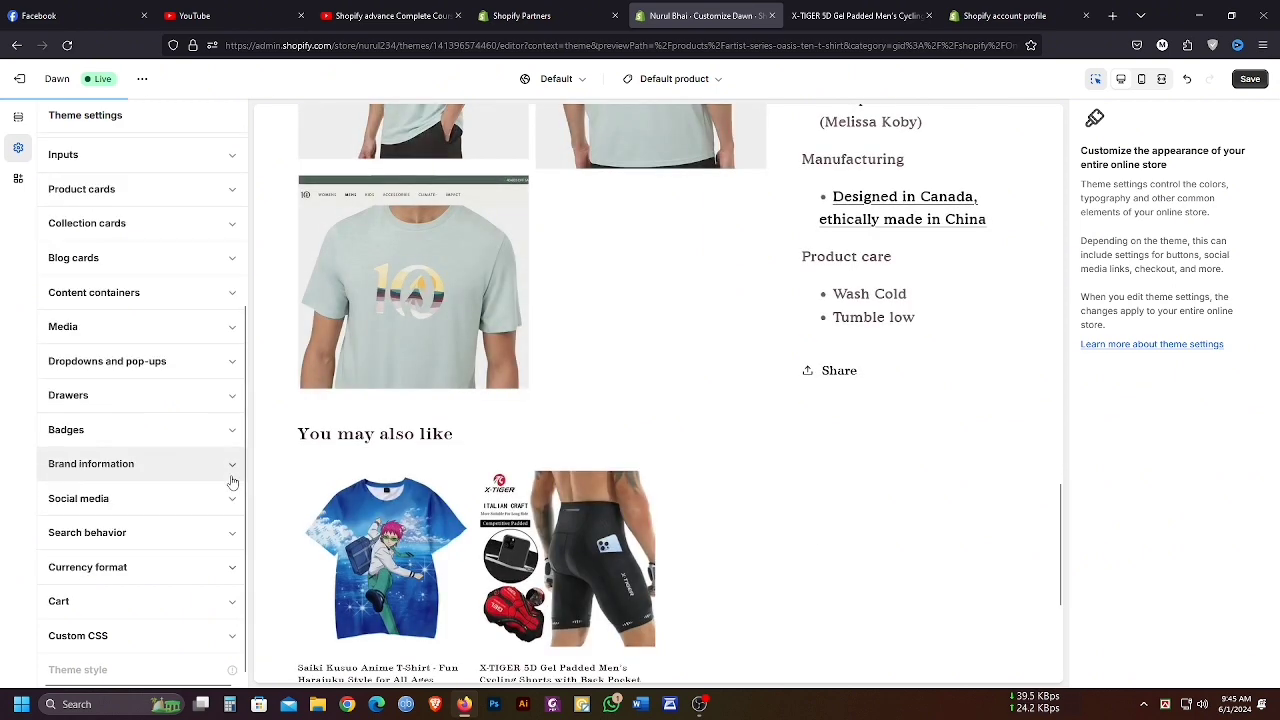
pyautogui.click(226, 604)
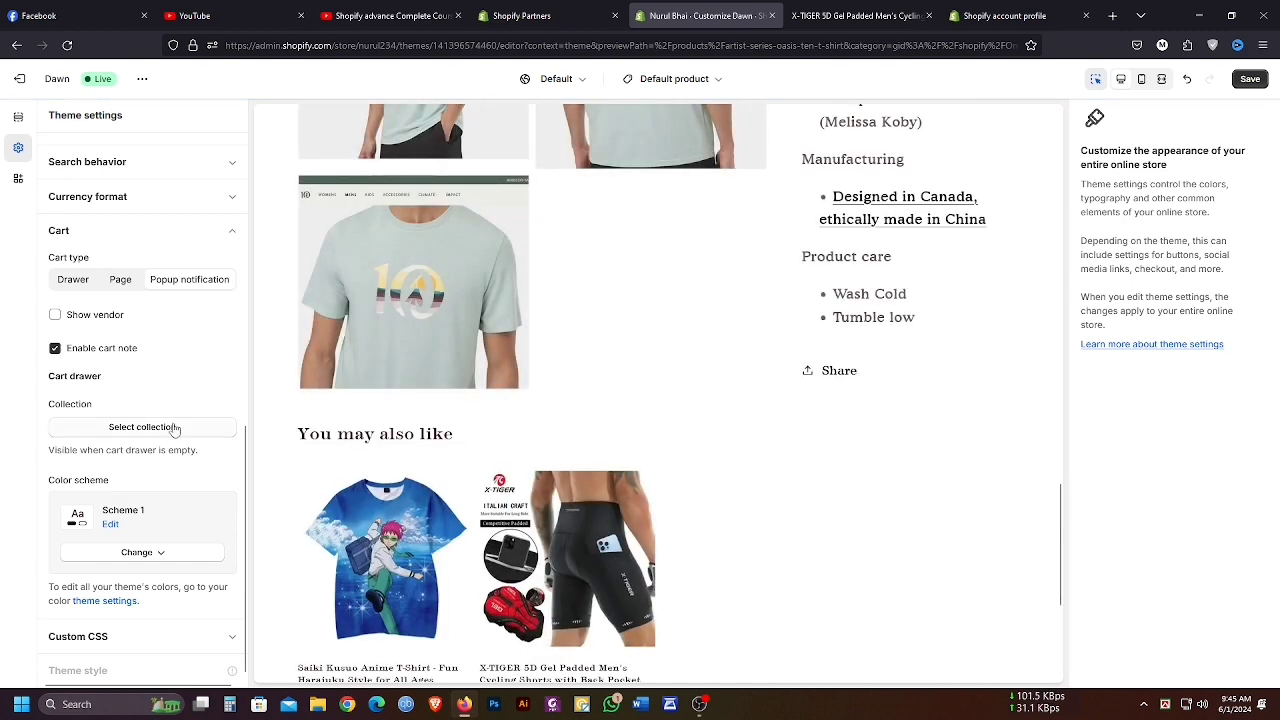
# Switch the preview to the Cart page and show its sections
pyautogui.click(721, 83)
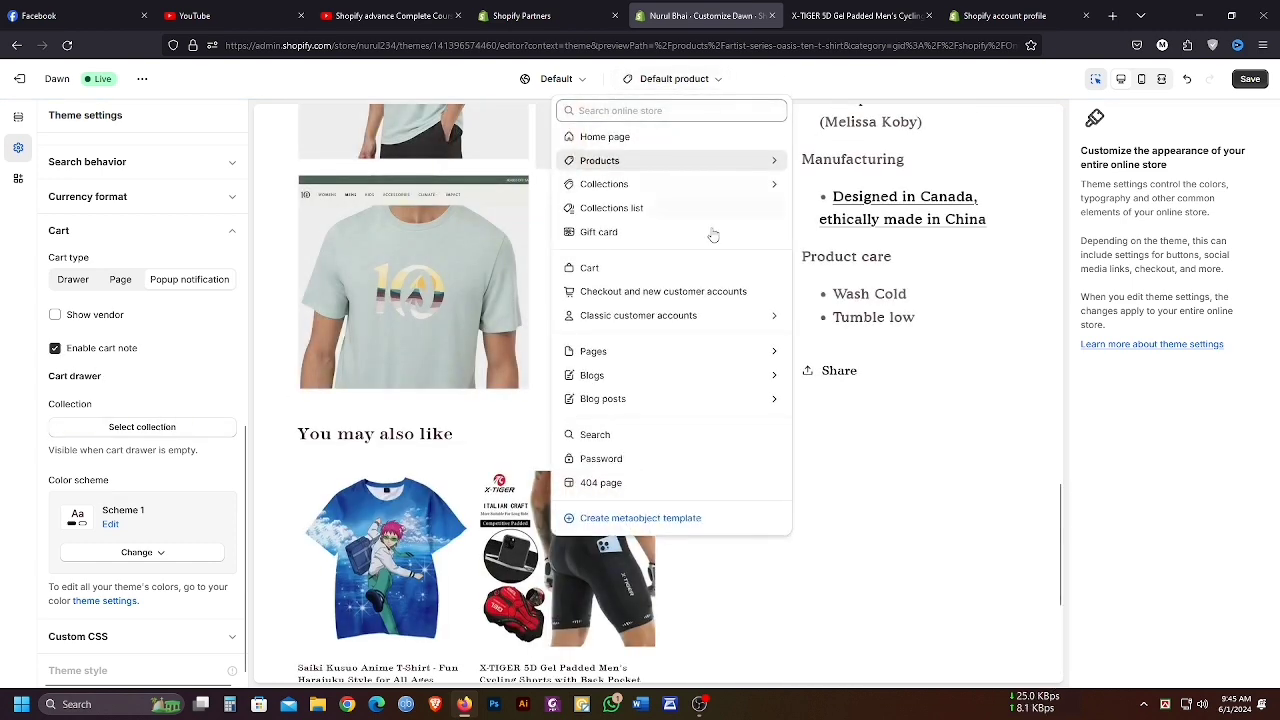
pyautogui.click(632, 272)
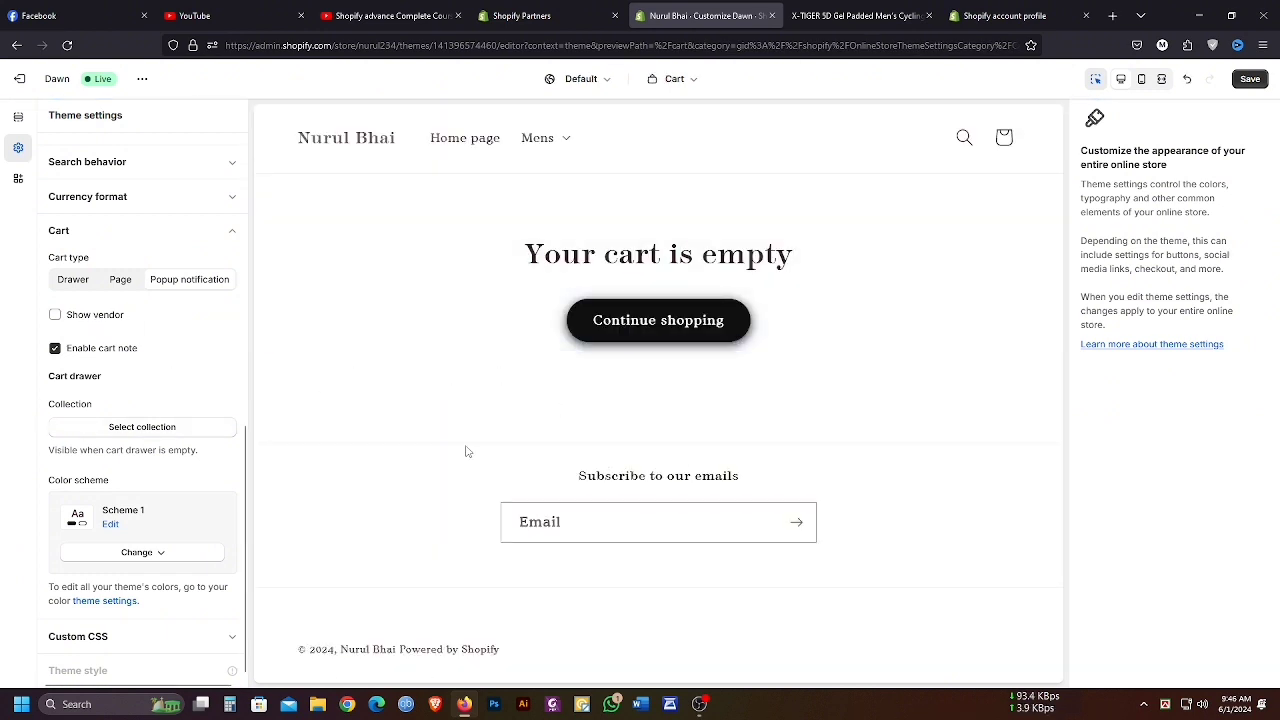
pyautogui.click(19, 117)
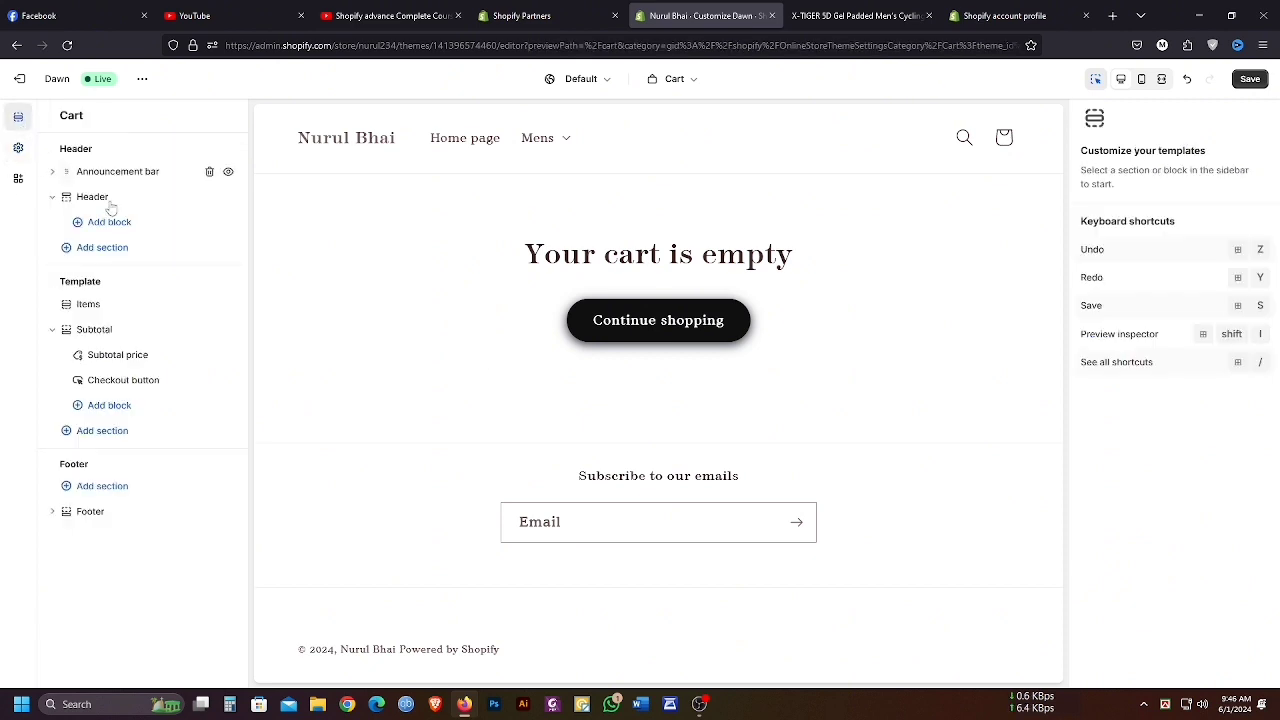
# Inspect the Checkout button, Subtotal and Items settings, then return to theme Cart settings
pyautogui.click(123, 381)
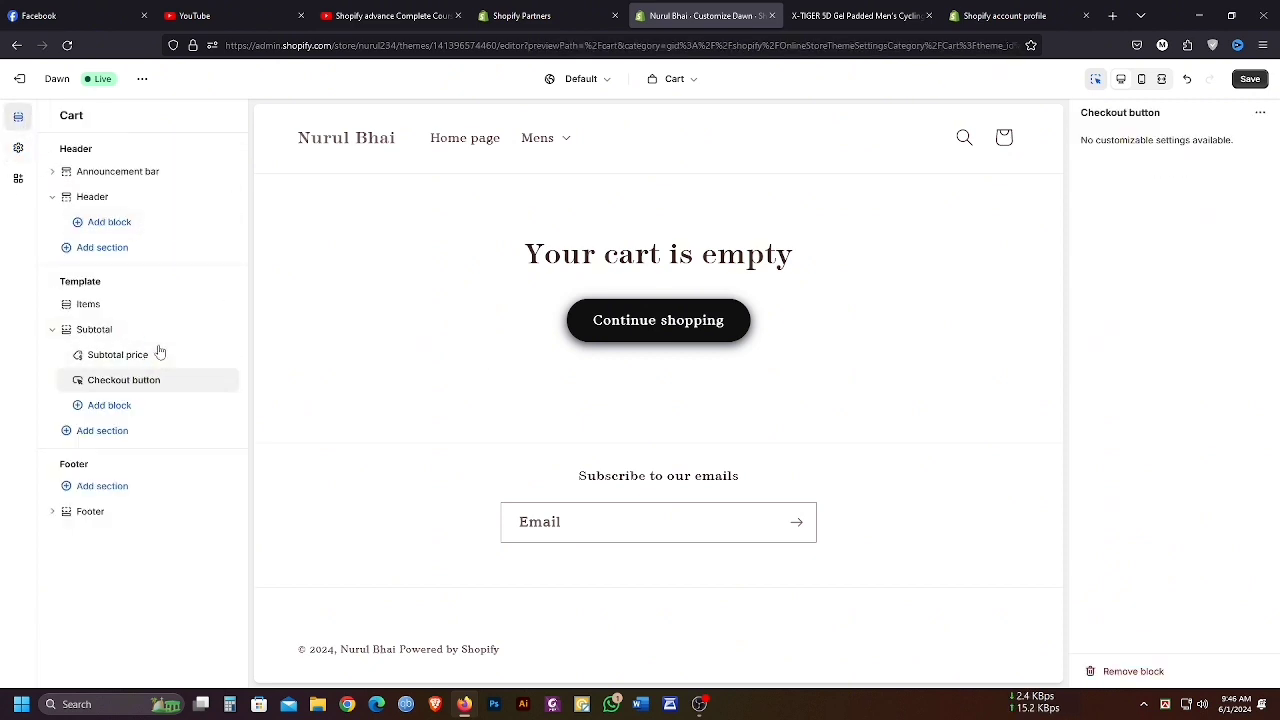
pyautogui.click(155, 343)
pyautogui.click(151, 362)
pyautogui.click(104, 329)
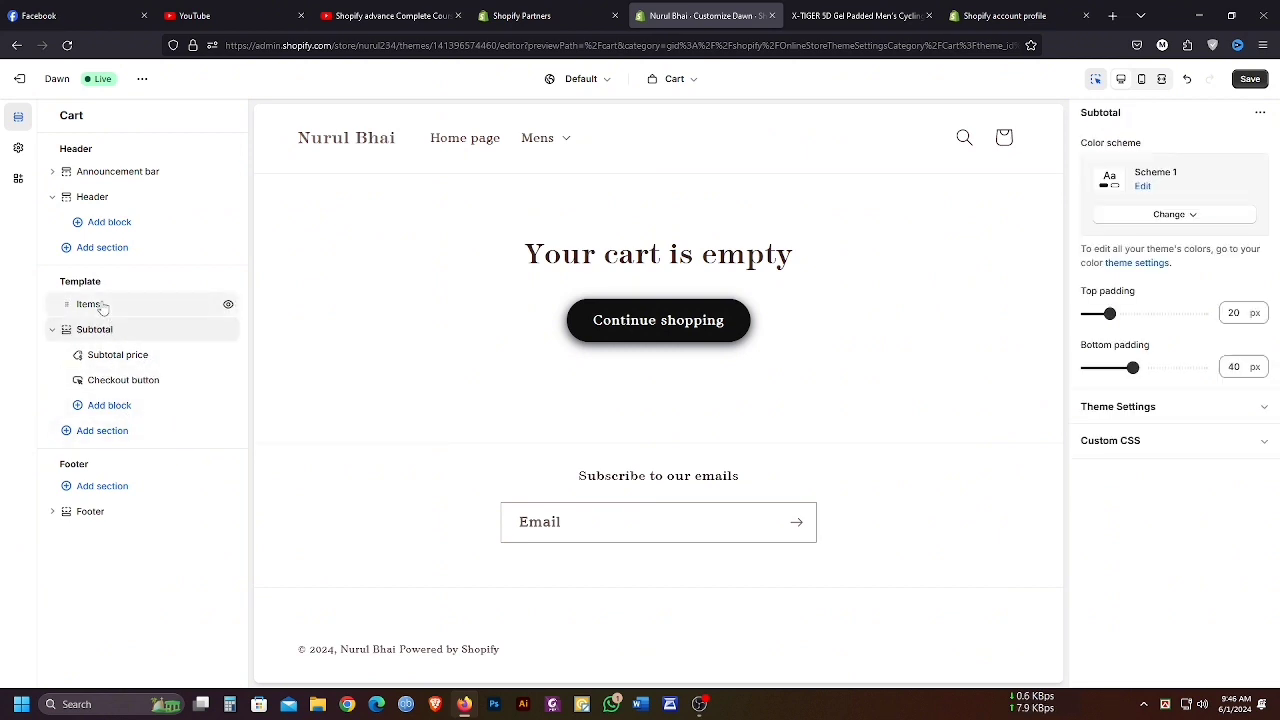
pyautogui.click(101, 306)
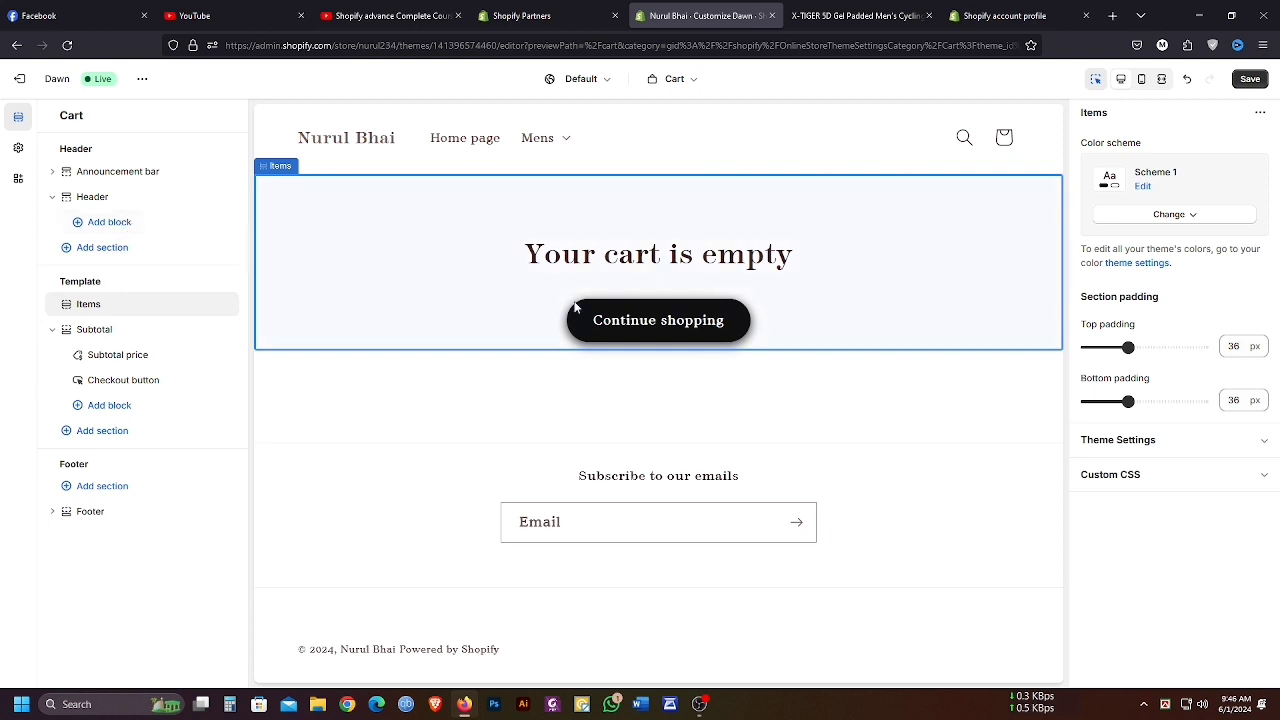
pyautogui.click(18, 148)
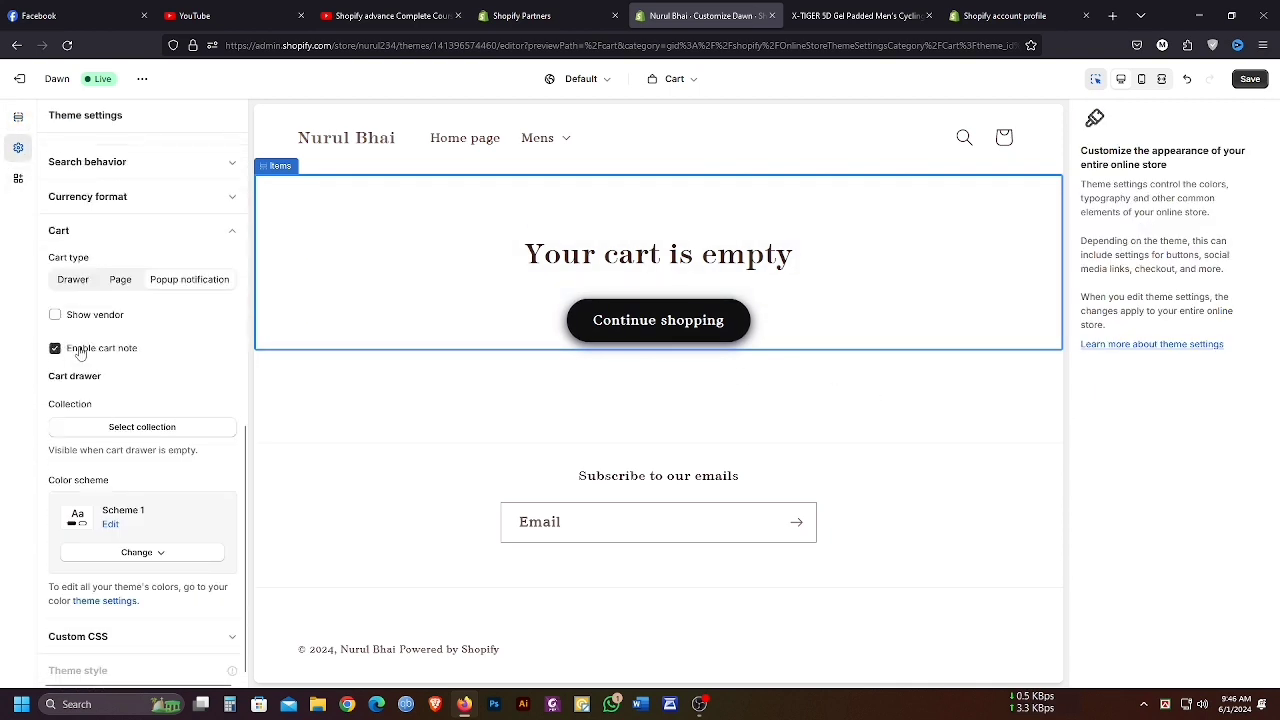
# Choose the Mens collection for the empty cart drawer
pyautogui.click(141, 429)
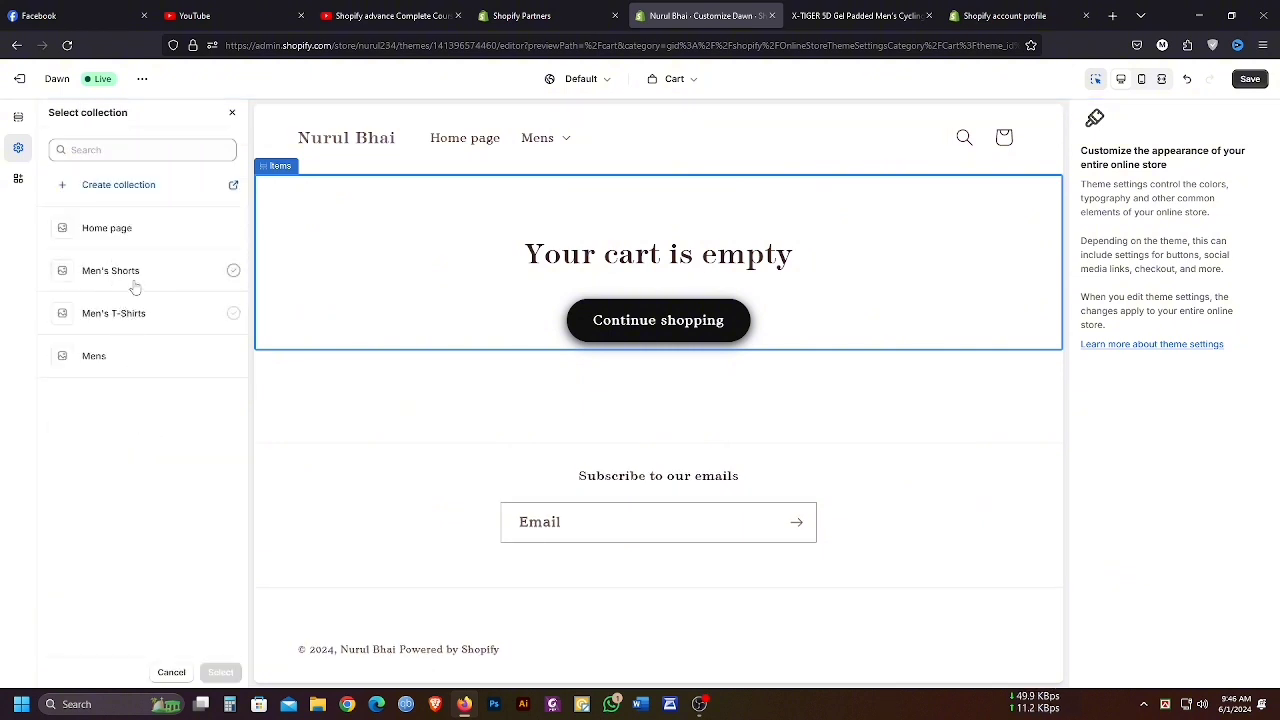
pyautogui.click(125, 360)
pyautogui.click(220, 672)
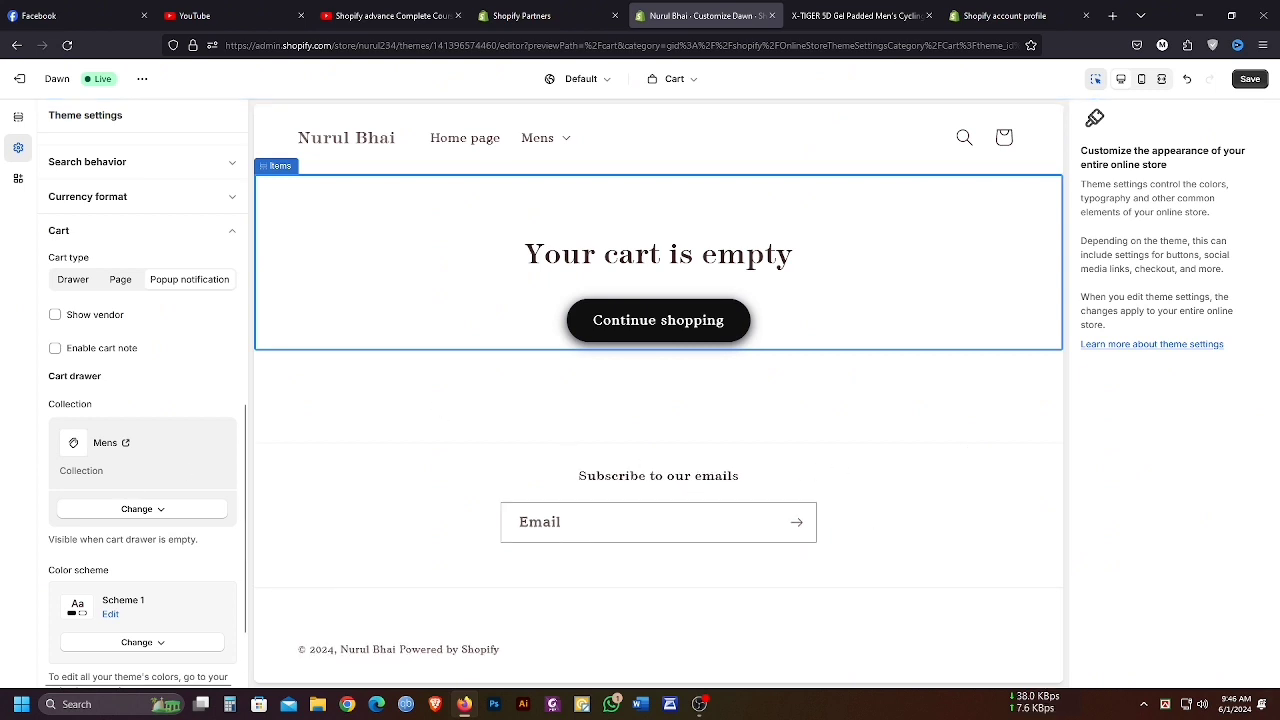
# Scroll through the preview and select the store header section
pyautogui.scroll(-1, 133, 425)
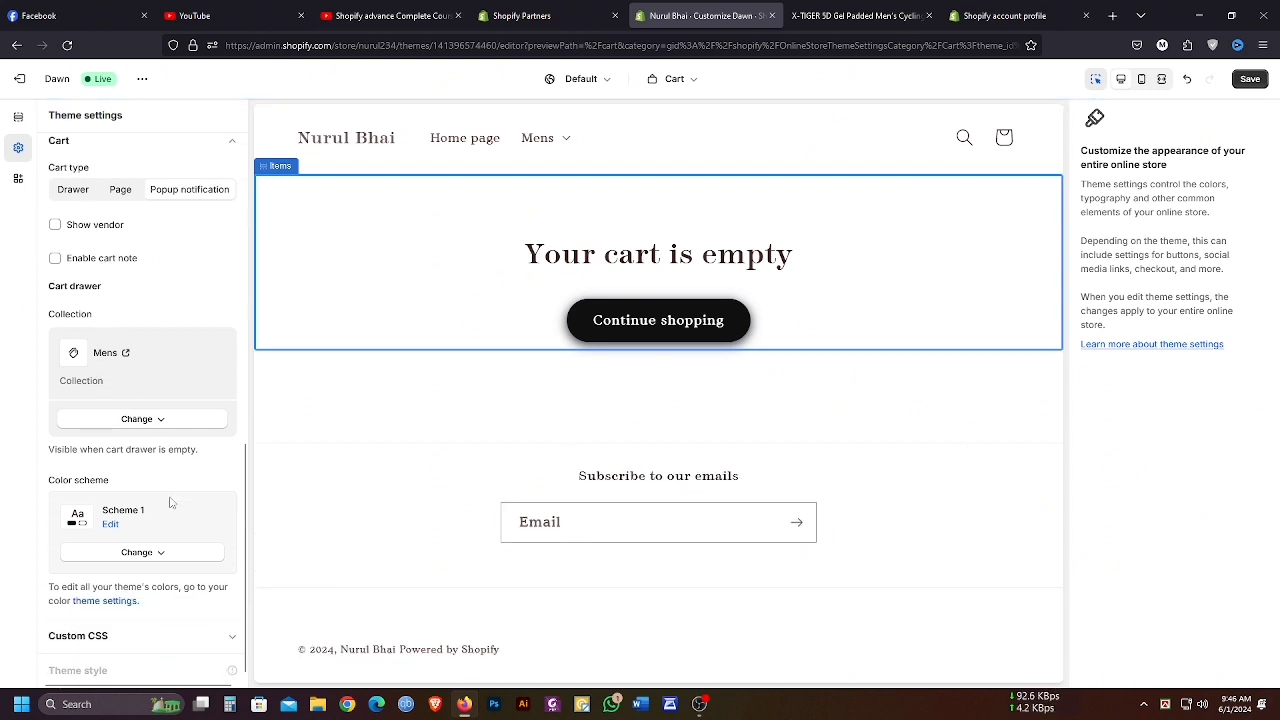
pyautogui.scroll(3, 170, 503)
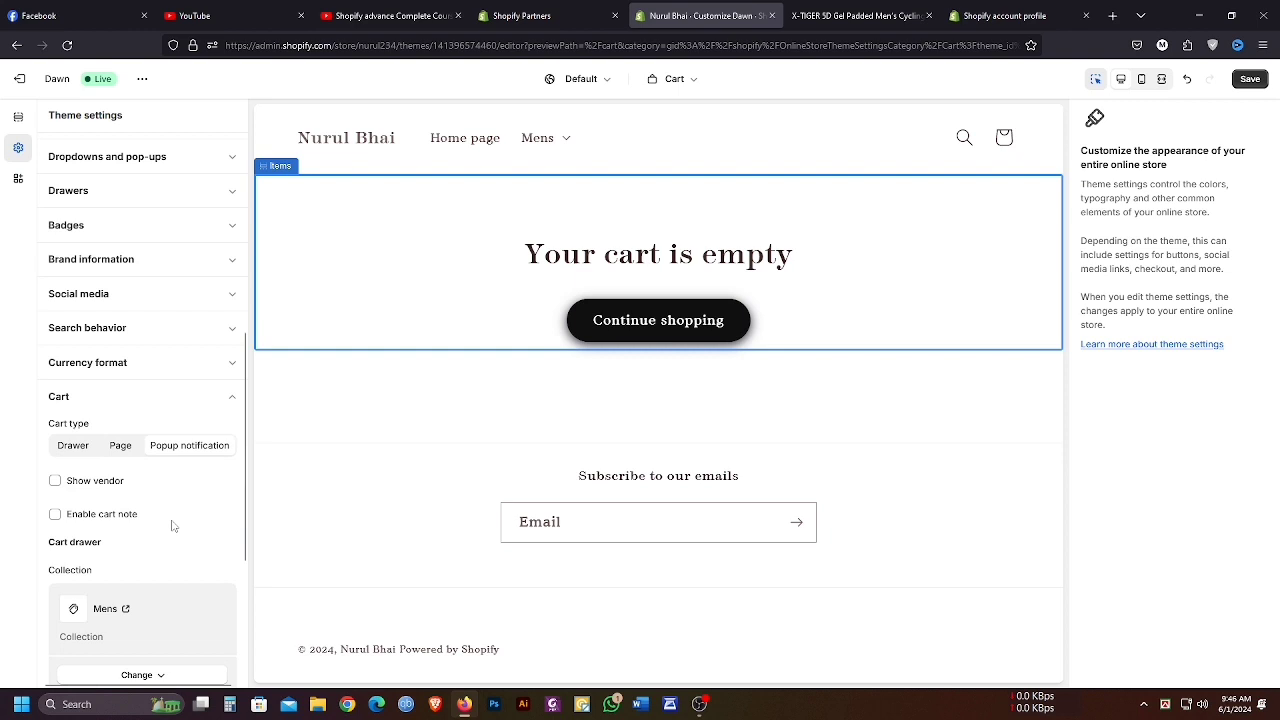
pyautogui.scroll(-2, 172, 526)
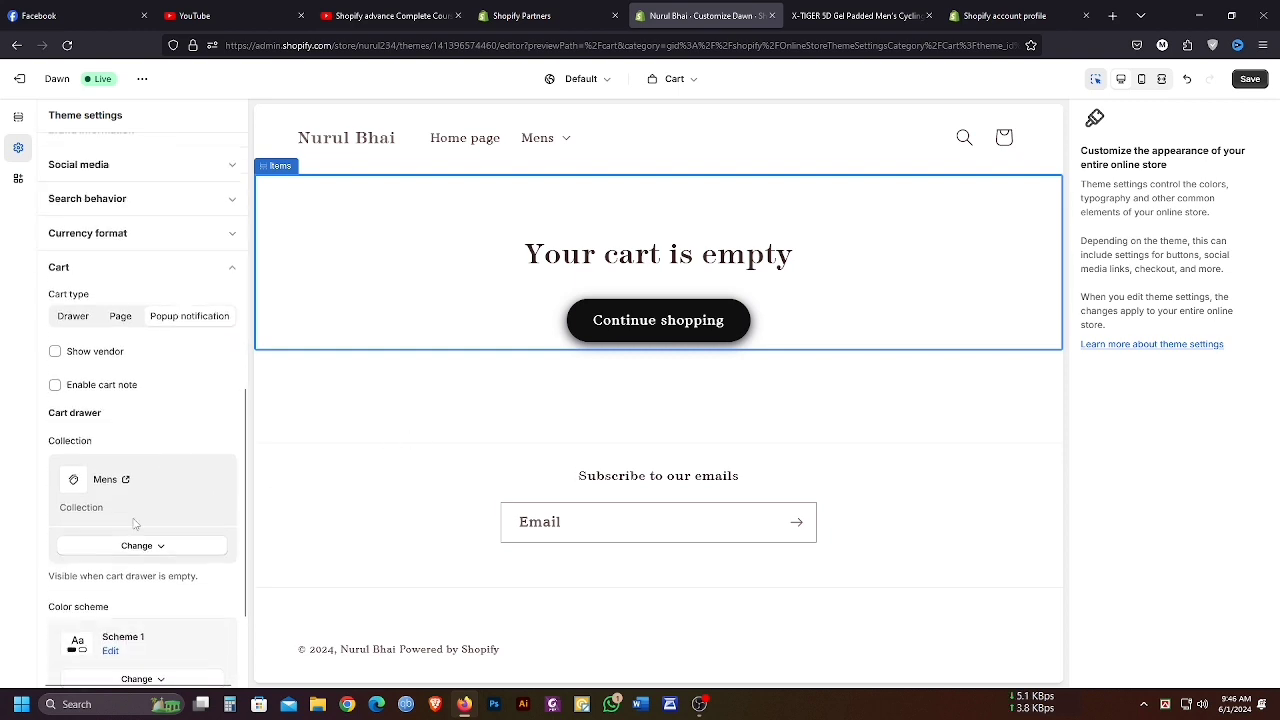
pyautogui.scroll(-2, 135, 533)
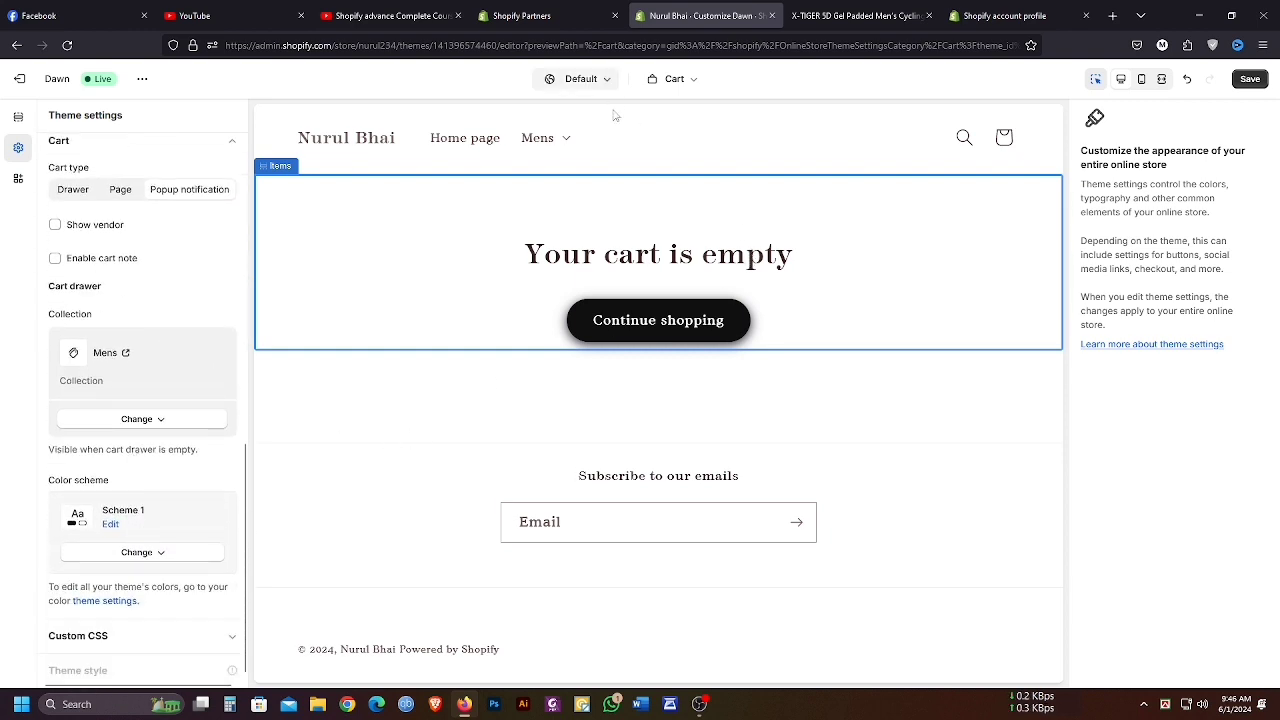
pyautogui.click(368, 142)
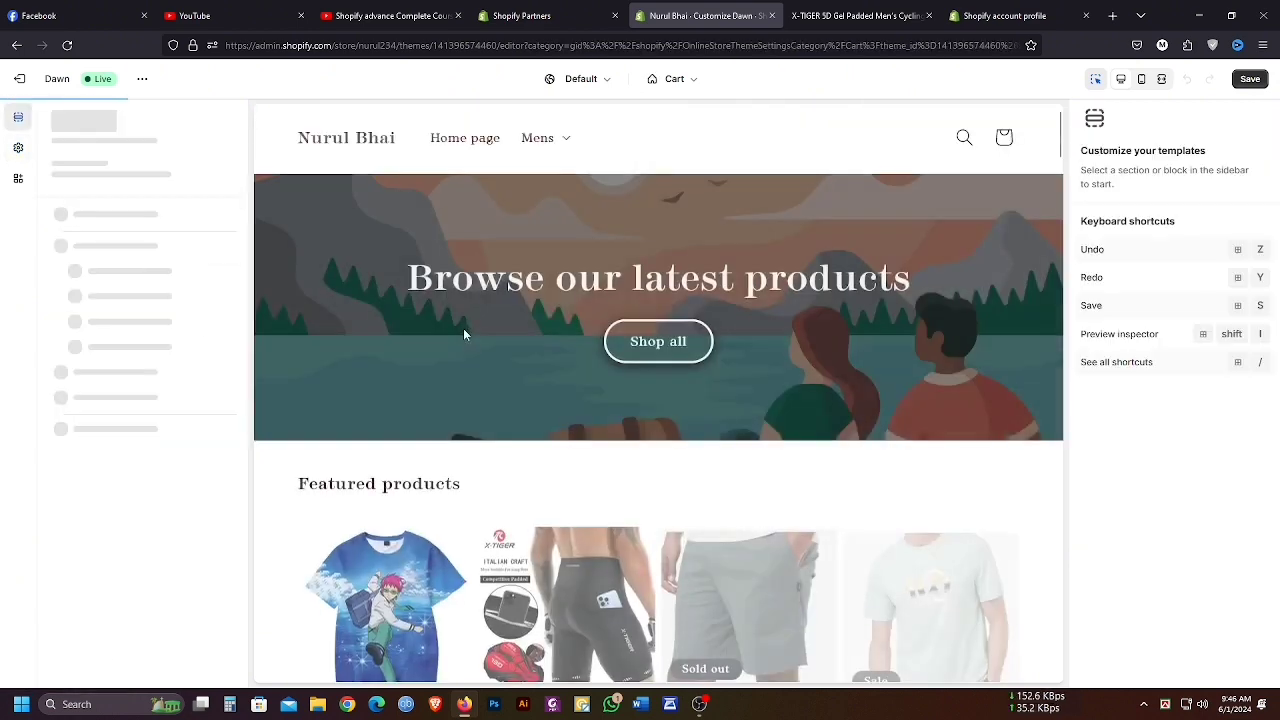
# Preview the X-TIGER shorts product page from the Featured collection
pyautogui.scroll(-5, 578, 180)
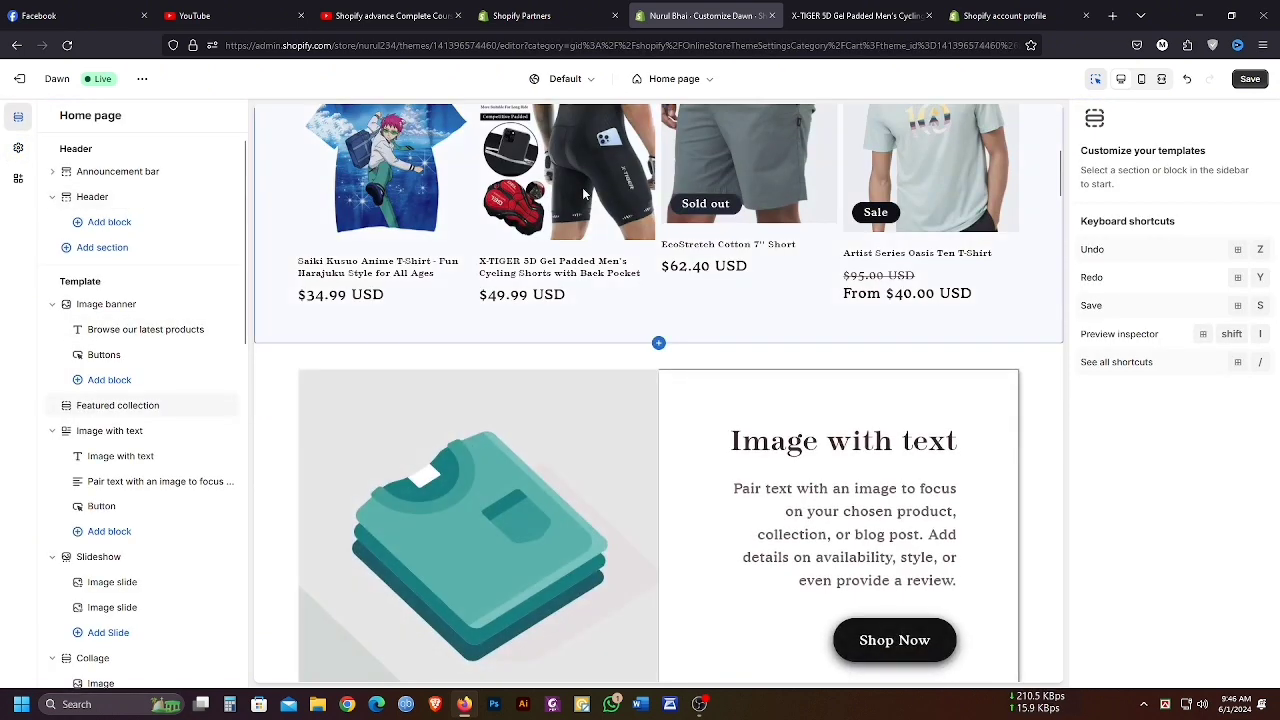
pyautogui.click(575, 181)
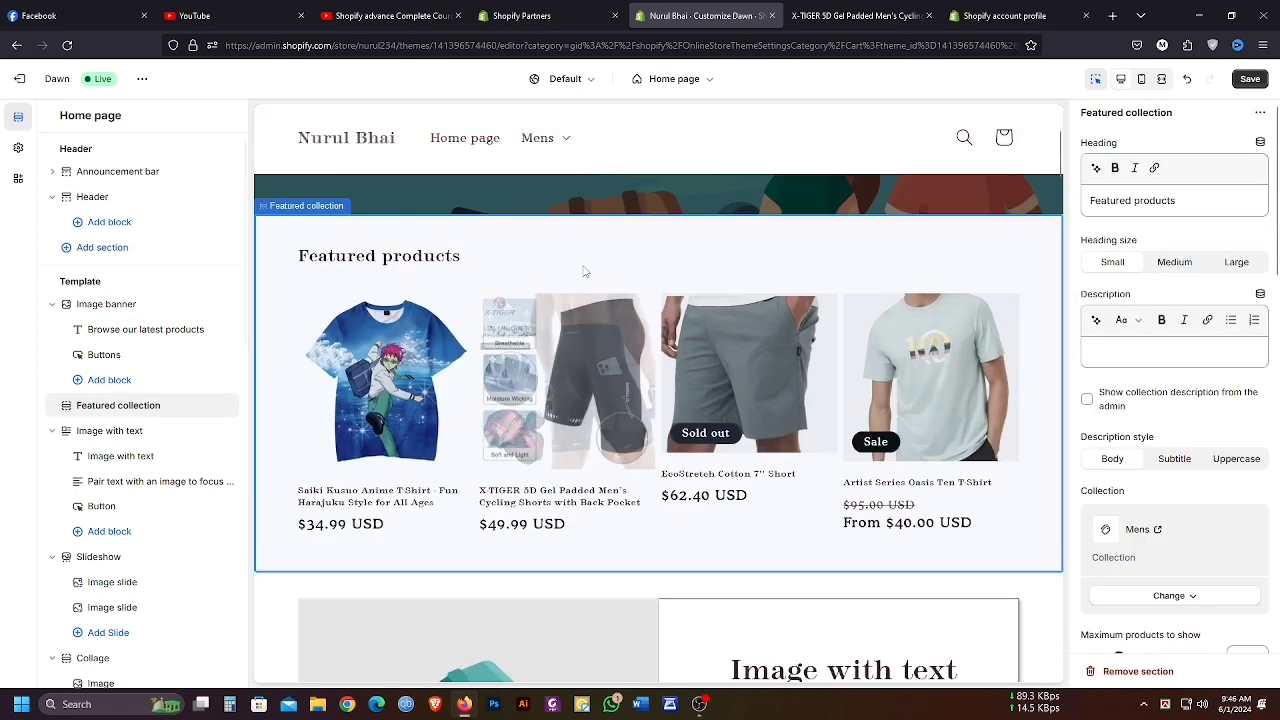
pyautogui.click(546, 503)
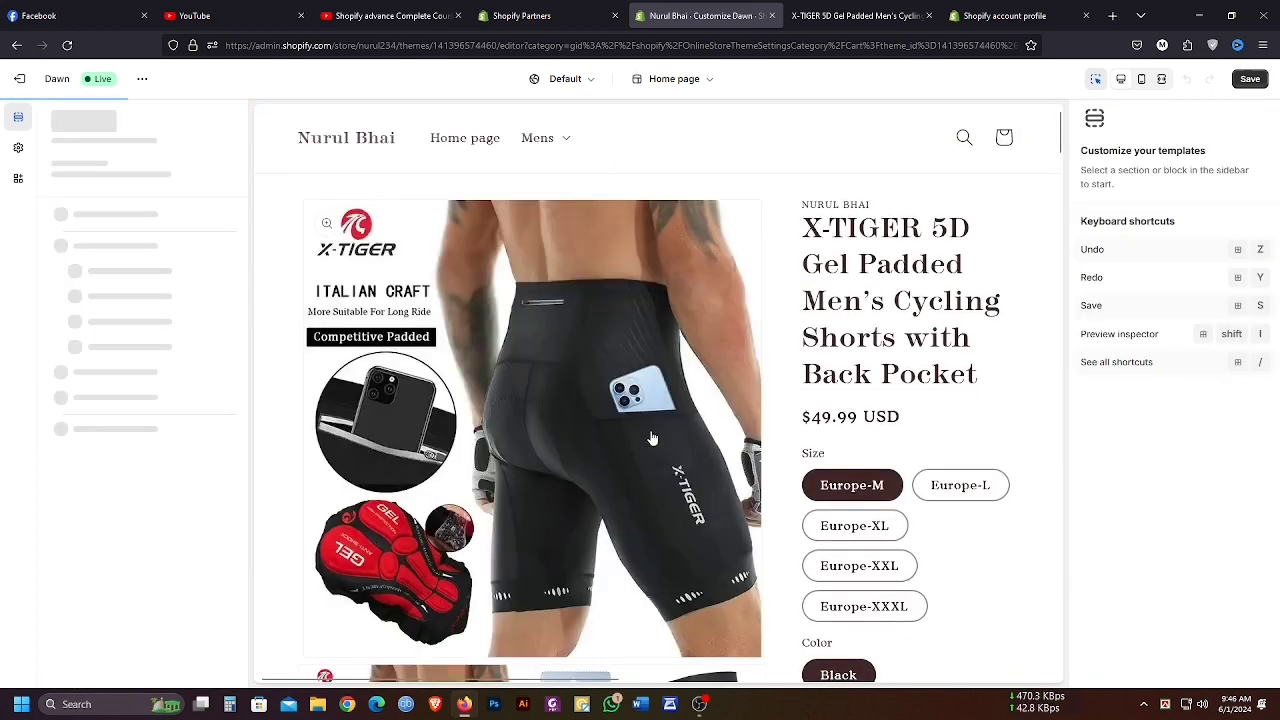
pyautogui.scroll(-5, 815, 420)
# Select the Buy buttons block, save the template, and open the live storefront
pyautogui.click(937, 328)
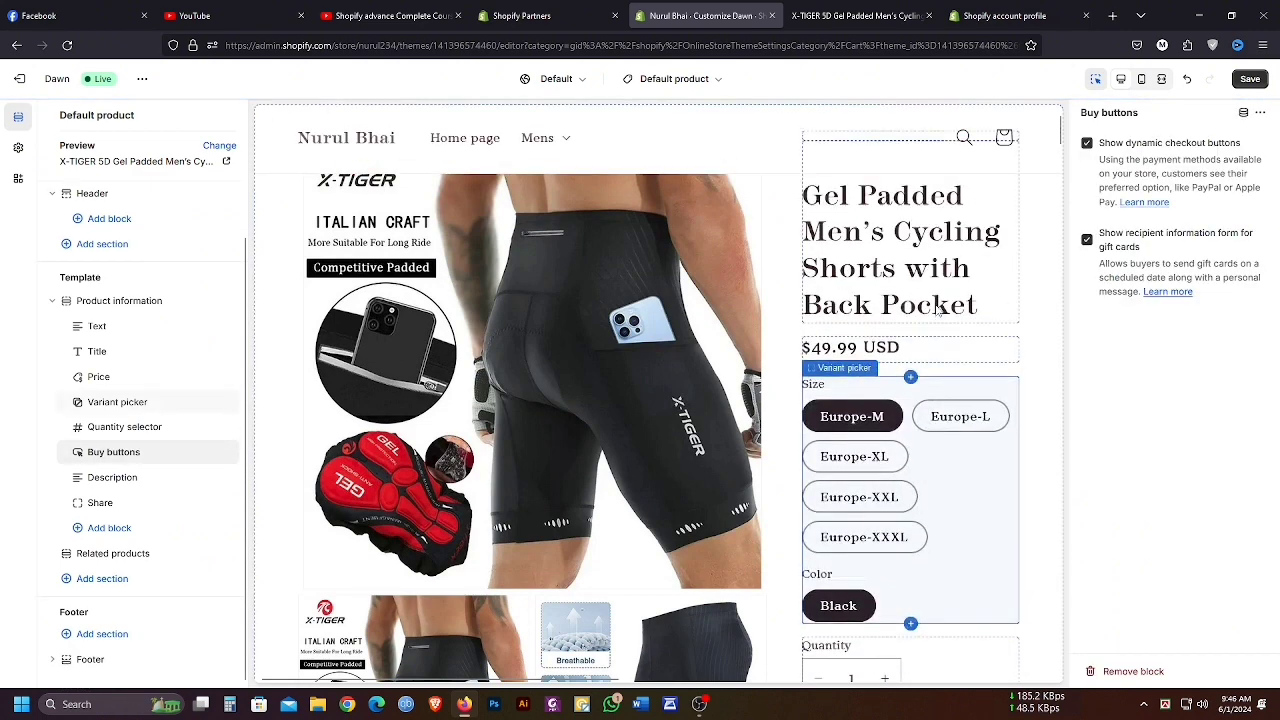
pyautogui.click(1250, 78)
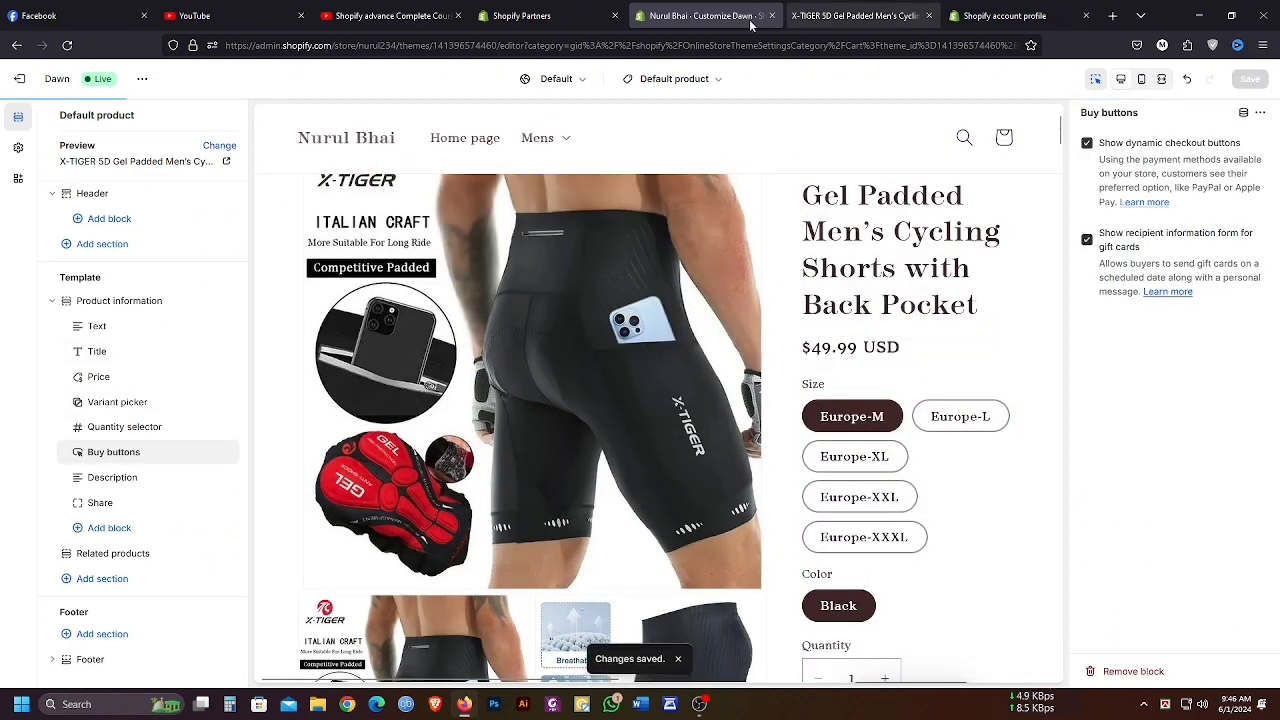
pyautogui.click(141, 80)
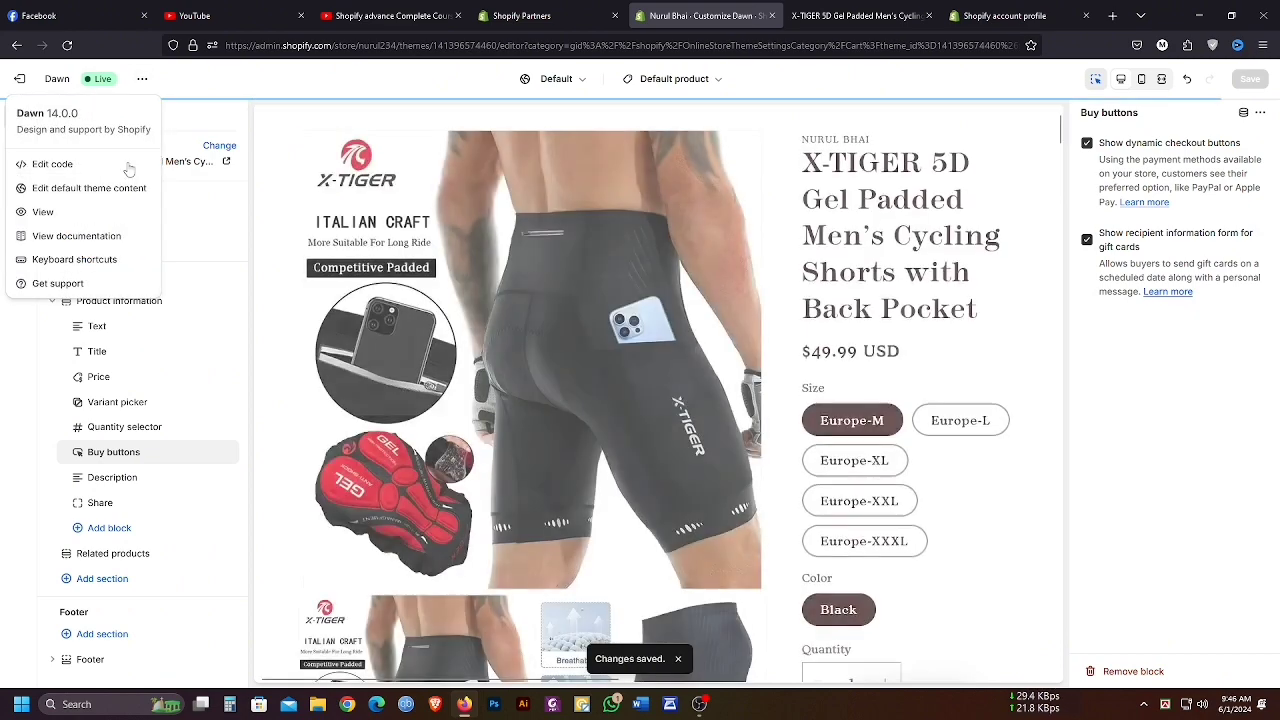
pyautogui.click(62, 208)
# Open the X-TIGER shorts product page on the storefront and add them to the cart
pyautogui.click(873, 12)
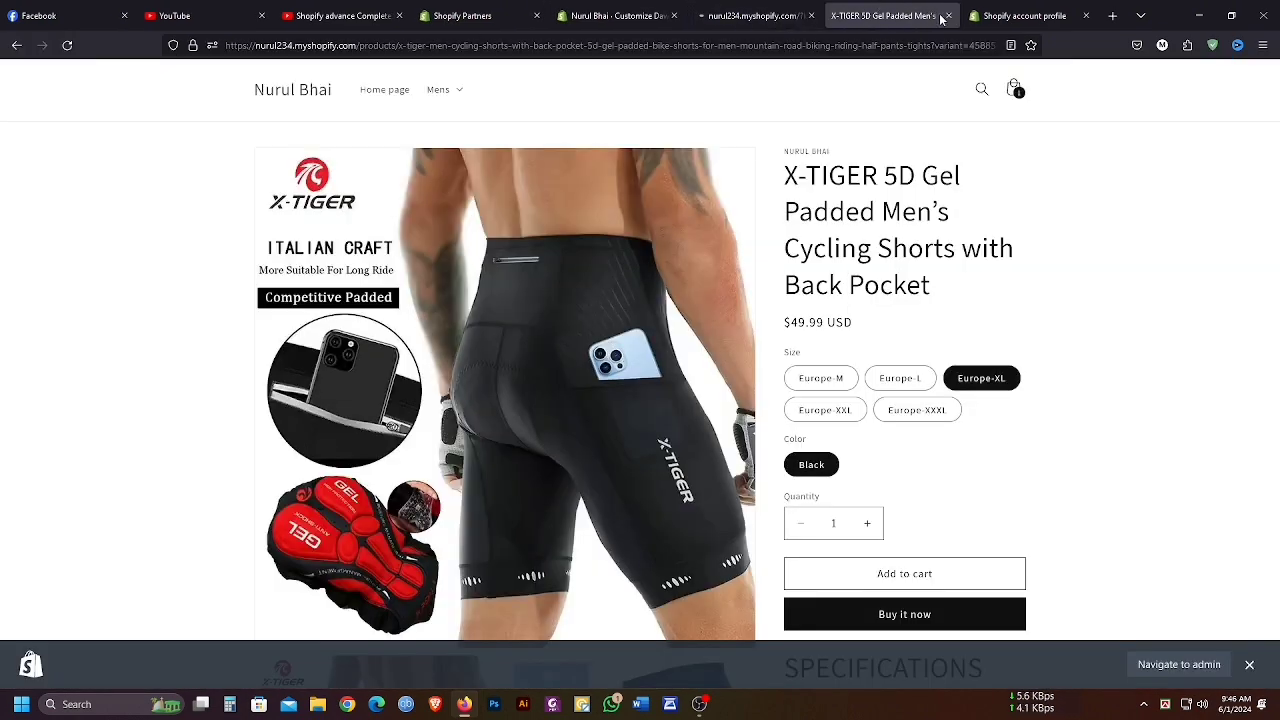
pyautogui.click(948, 15)
pyautogui.click(780, 12)
pyautogui.scroll(-5, 805, 390)
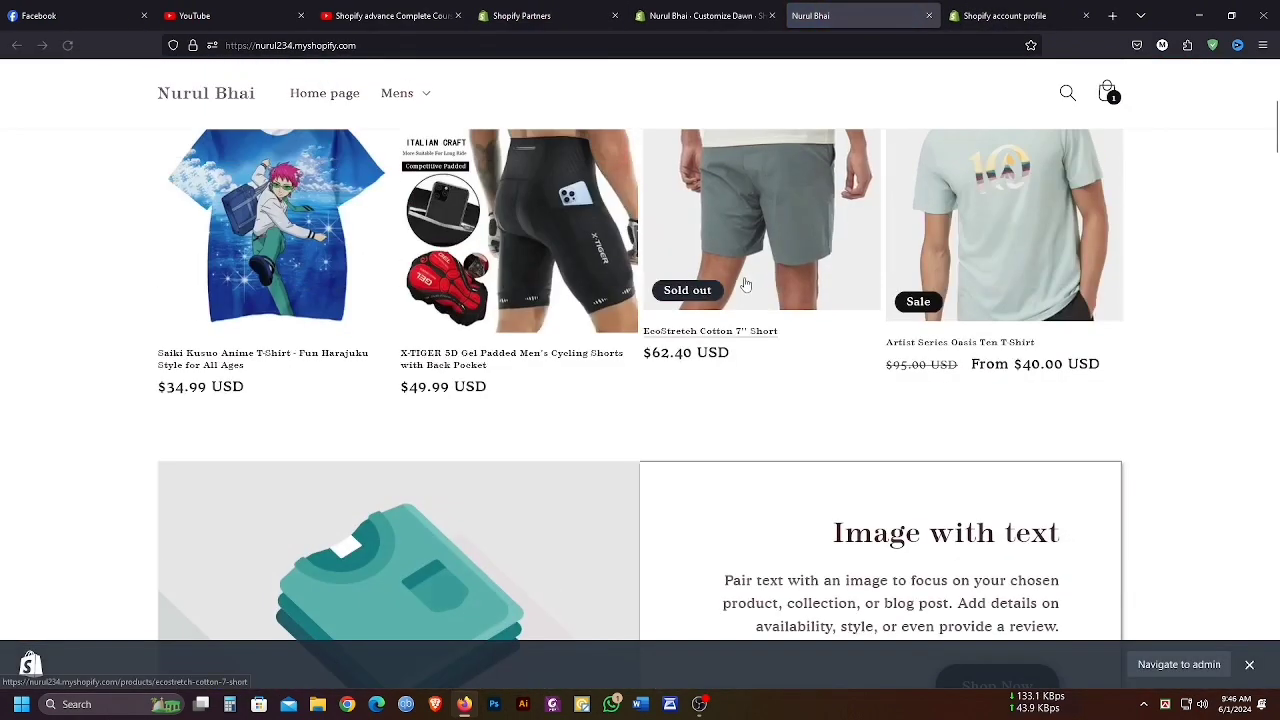
pyautogui.click(534, 291)
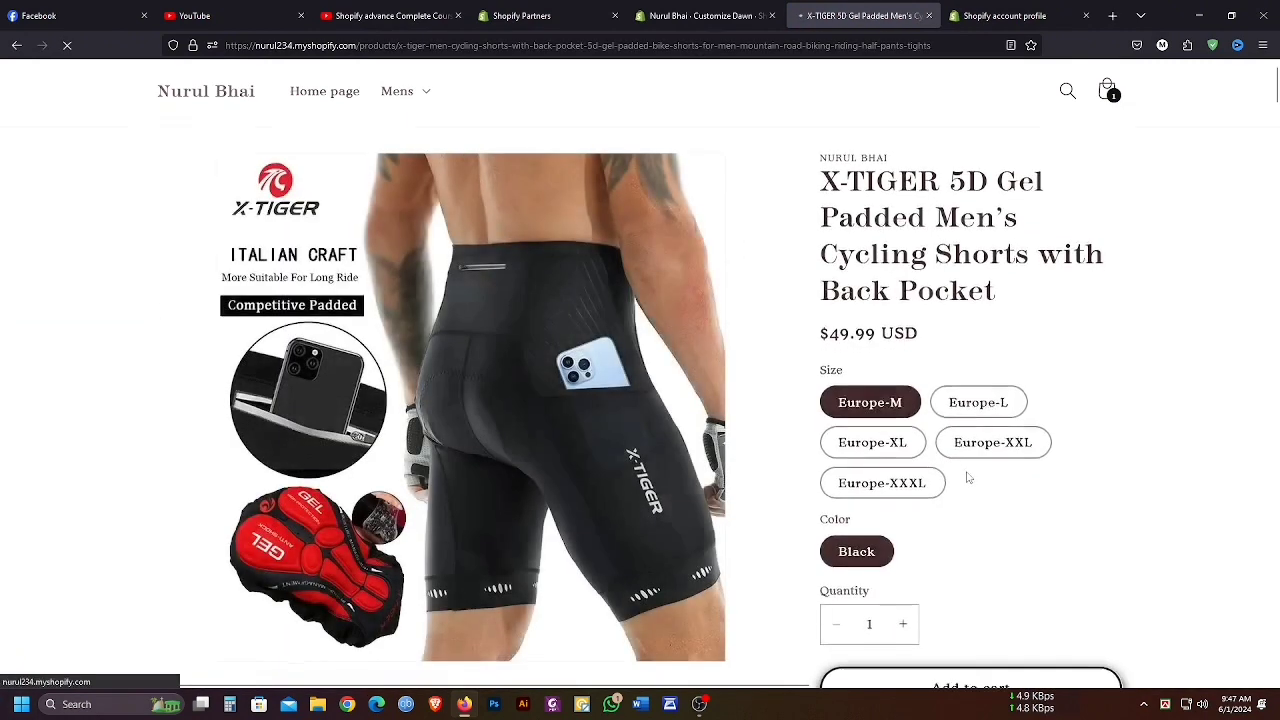
pyautogui.scroll(-3, 960, 470)
pyautogui.click(960, 399)
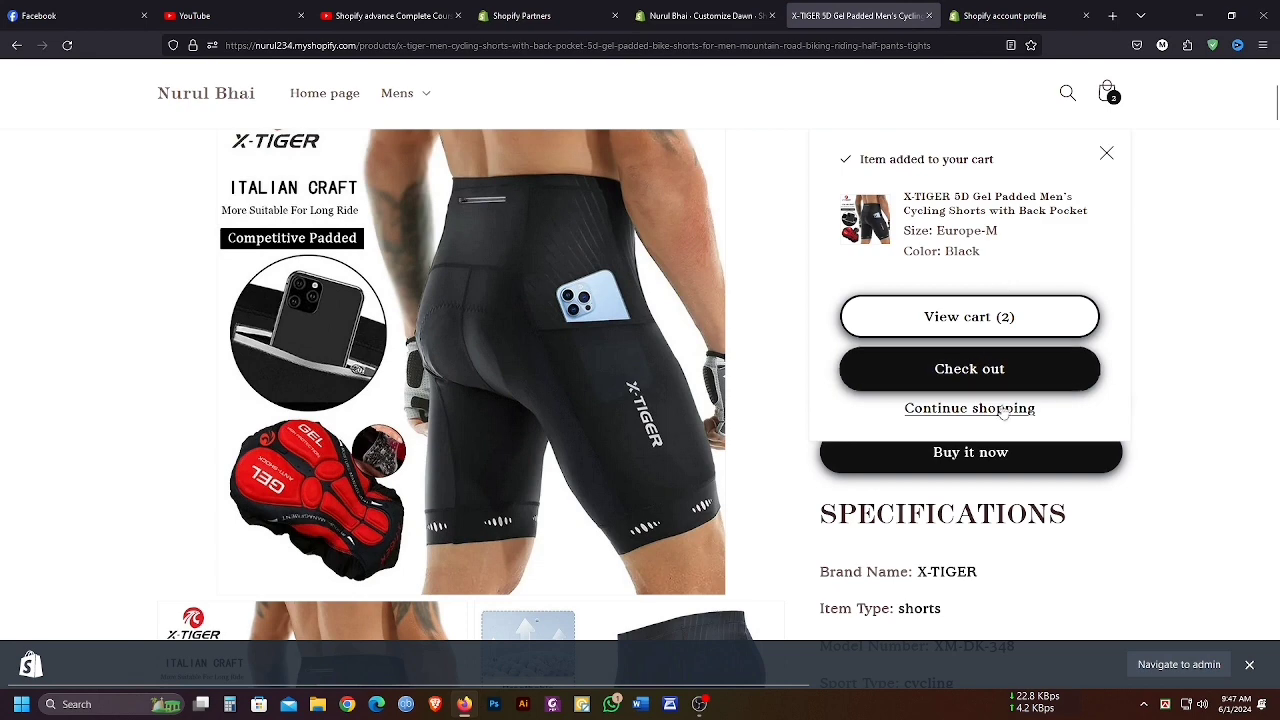
# Review the cart items and $89.99 USD estimated total, then return to the theme editor
pyautogui.scroll(-1, 1010, 320)
pyautogui.scroll(2, 1035, 365)
pyautogui.scroll(1, 1038, 373)
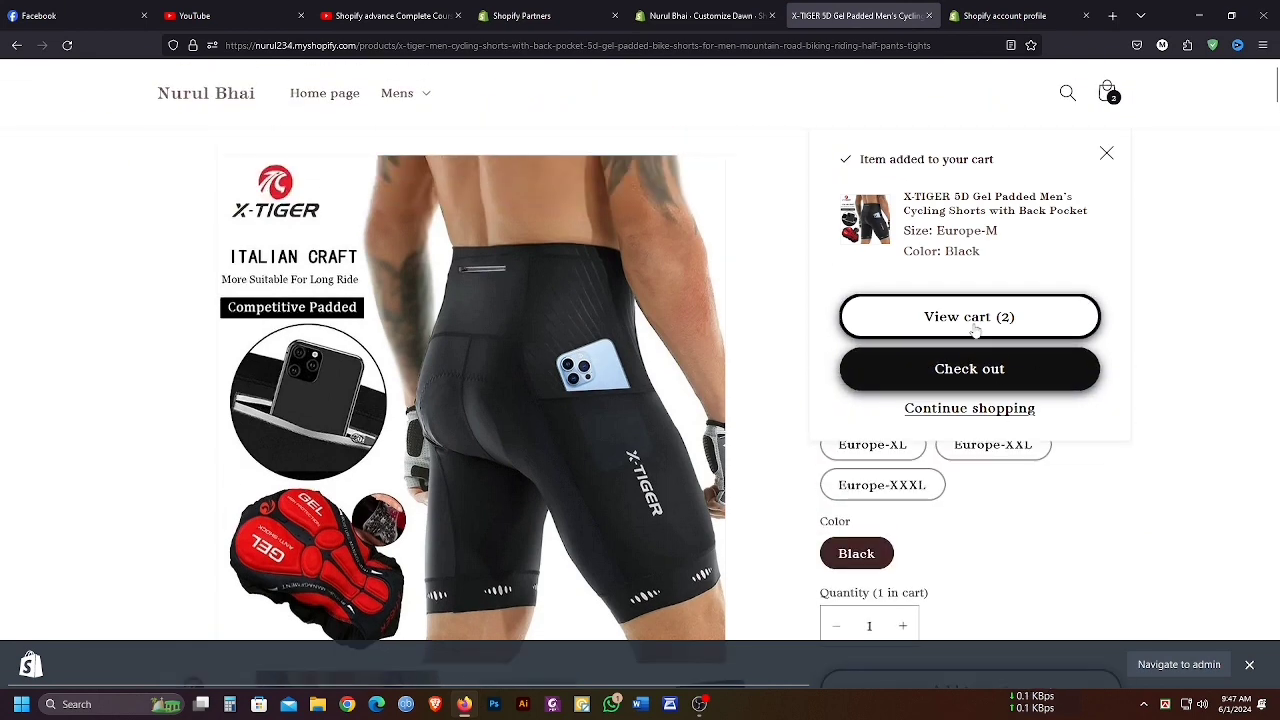
pyautogui.click(975, 318)
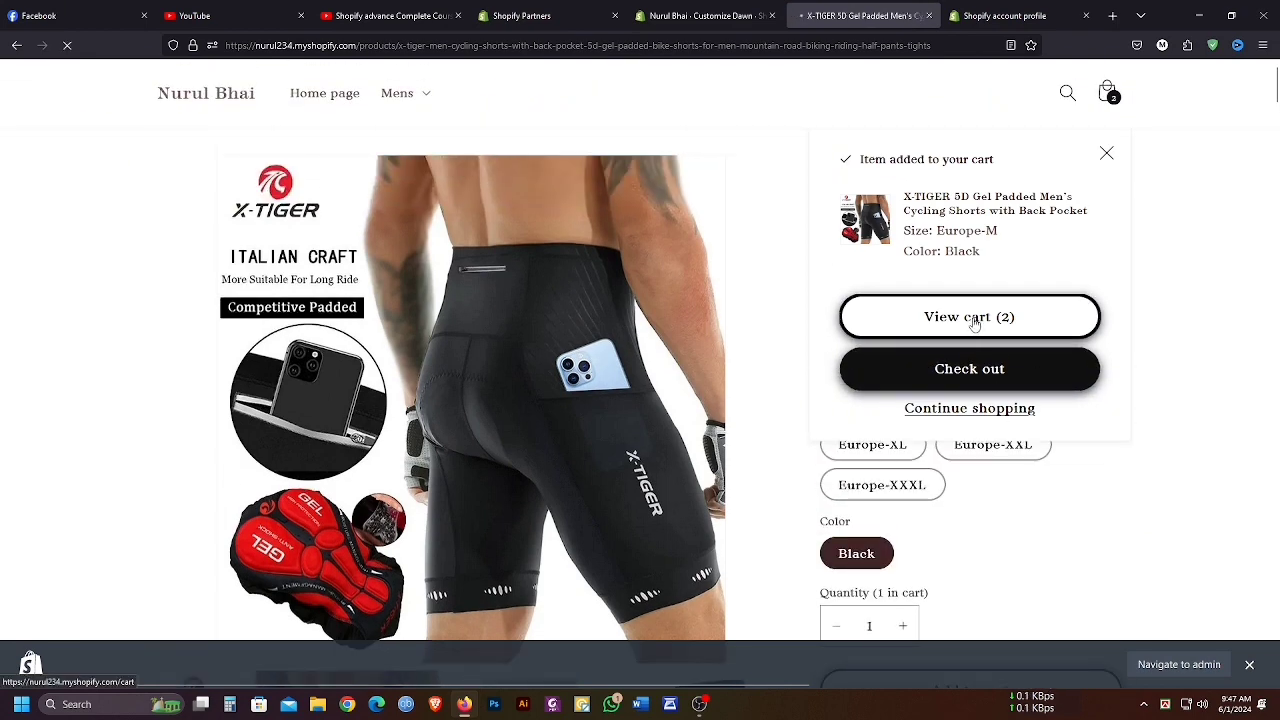
pyautogui.scroll(-2, 960, 360)
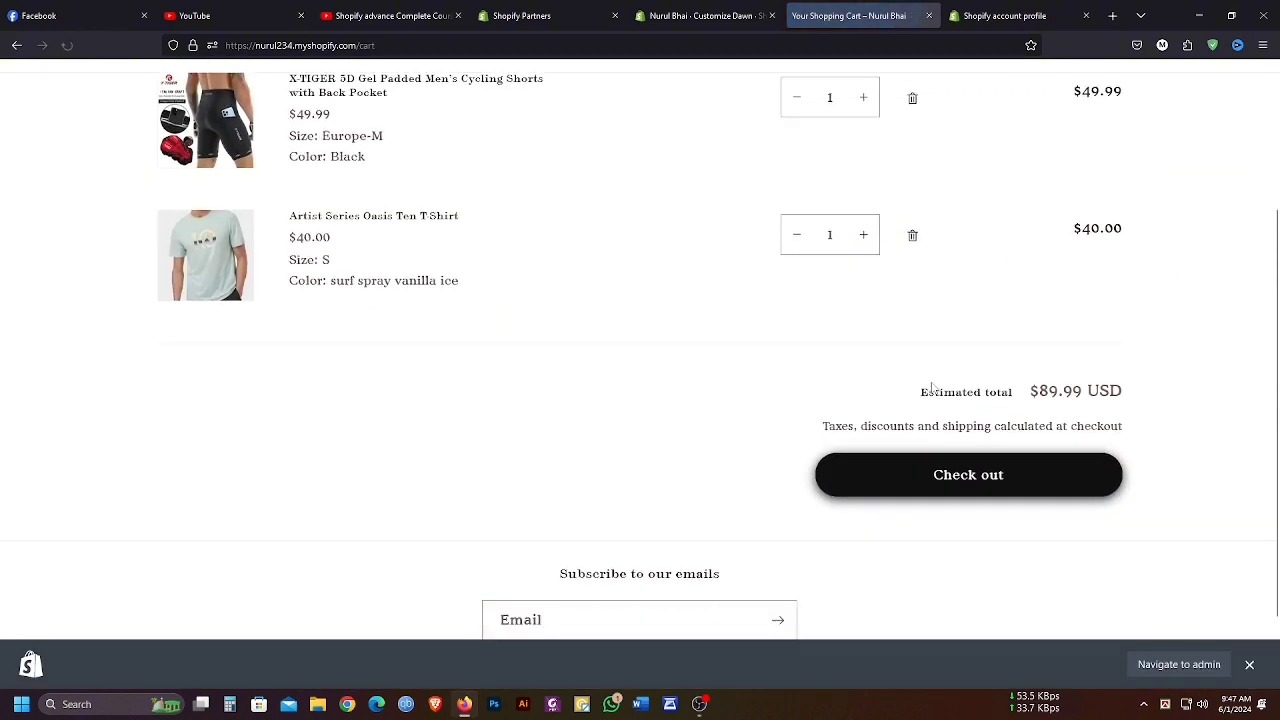
pyautogui.scroll(-1, 929, 391)
pyautogui.scroll(2, 744, 412)
pyautogui.scroll(1, 743, 414)
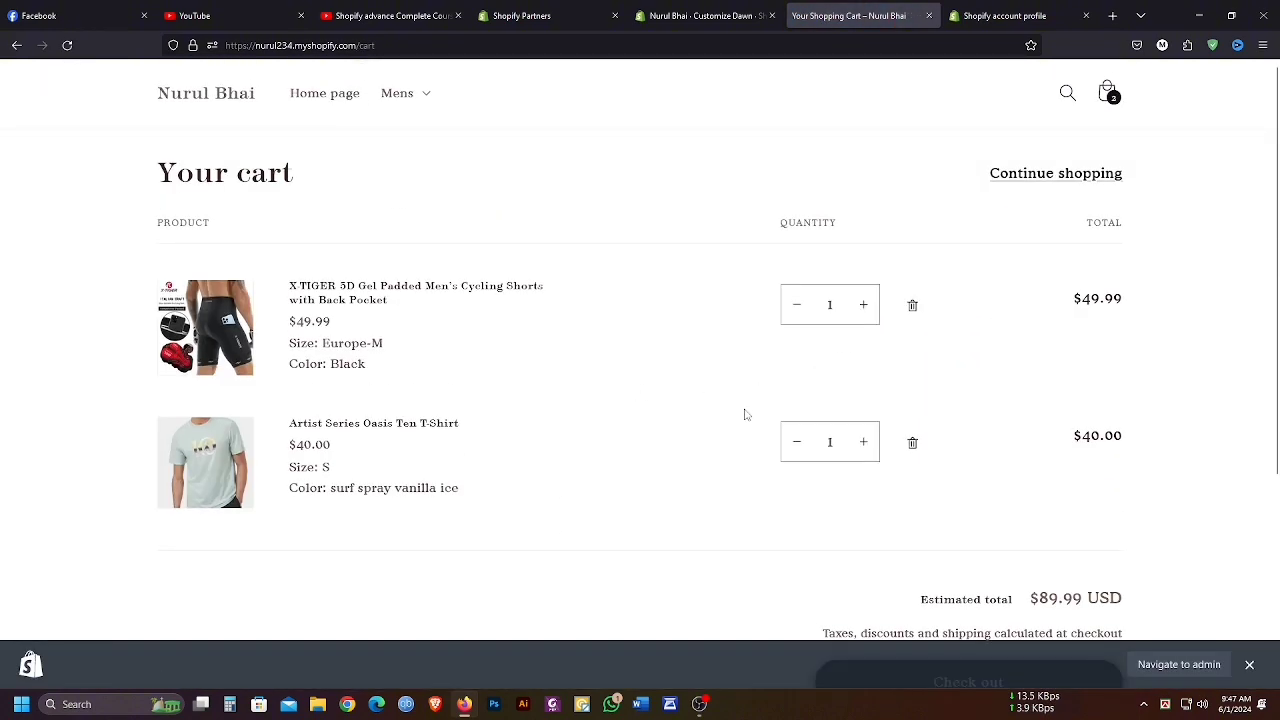
pyautogui.scroll(-3, 766, 414)
pyautogui.moveTo(803, 343)
pyautogui.mouseDown()
pyautogui.moveTo(1150, 328)
pyautogui.moveTo(818, 338)
pyautogui.mouseUp()
pyautogui.click(808, 345)
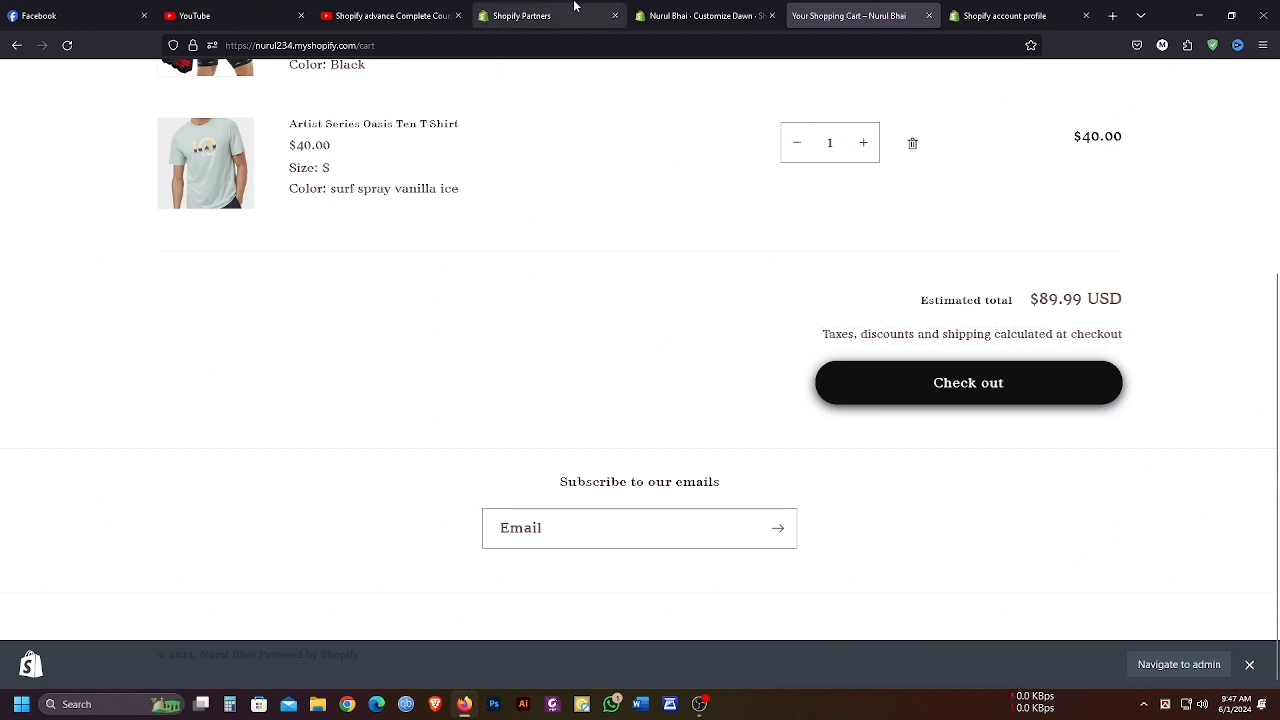
pyautogui.click(521, 15)
pyautogui.click(703, 15)
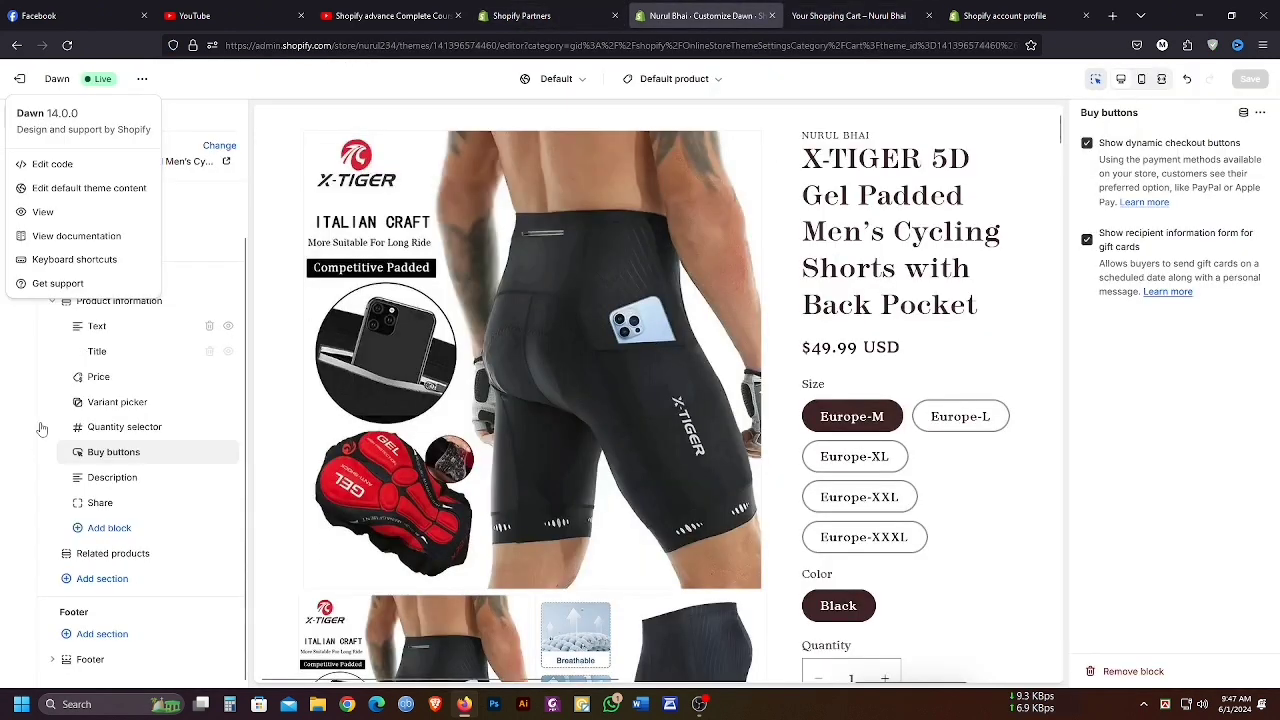
# Enable the cart note in theme settings and save
pyautogui.click(12, 410)
pyautogui.click(17, 150)
pyautogui.scroll(-10, 186, 397)
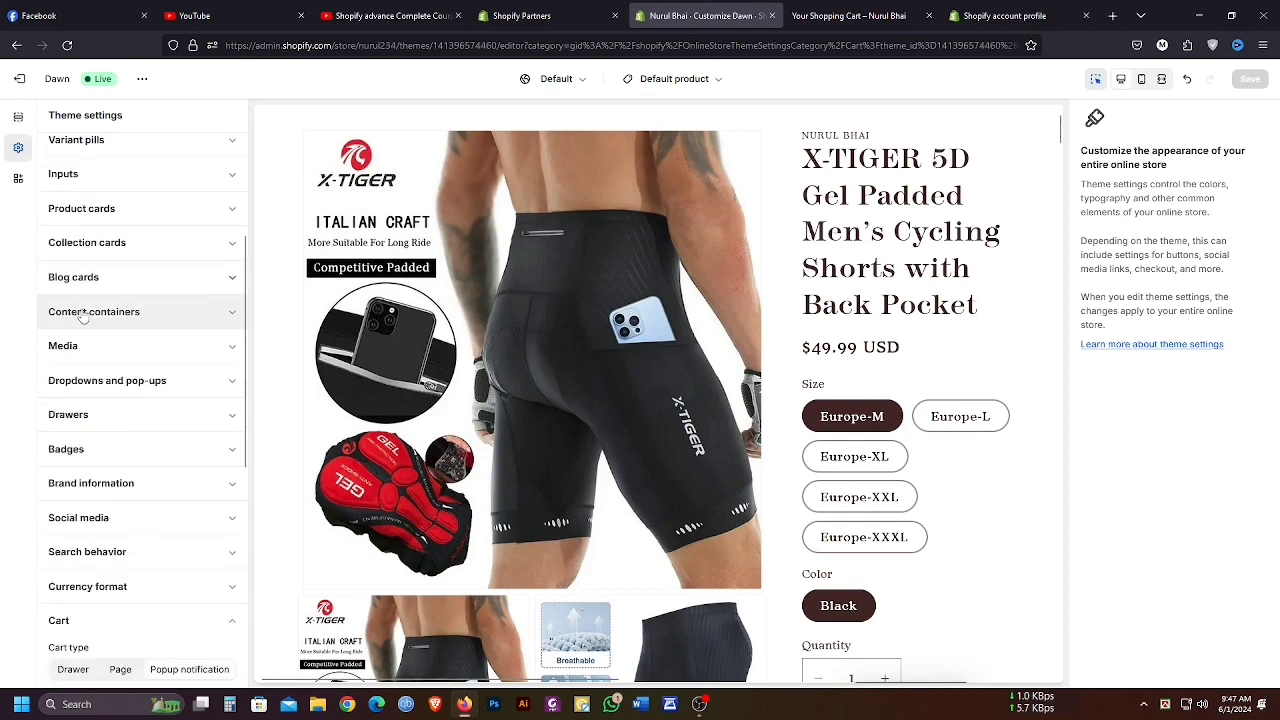
pyautogui.scroll(-1, 180, 360)
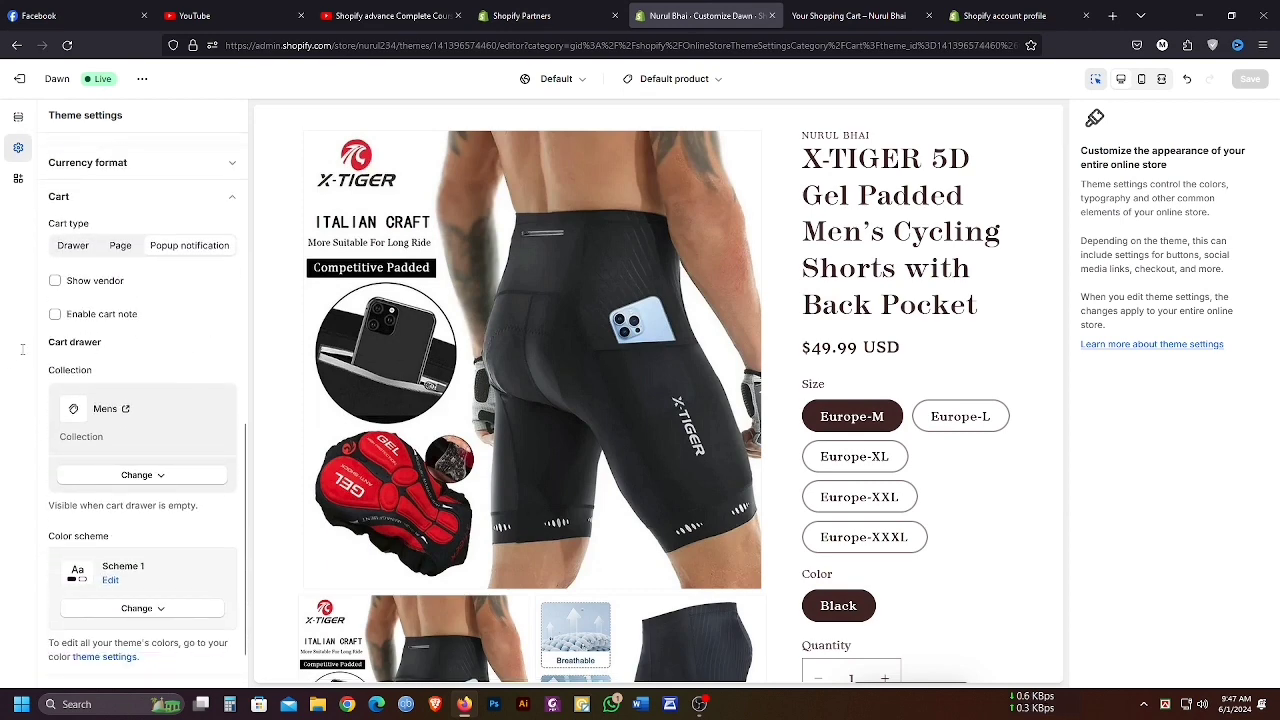
pyautogui.click(70, 320)
pyautogui.scroll(-1, 180, 437)
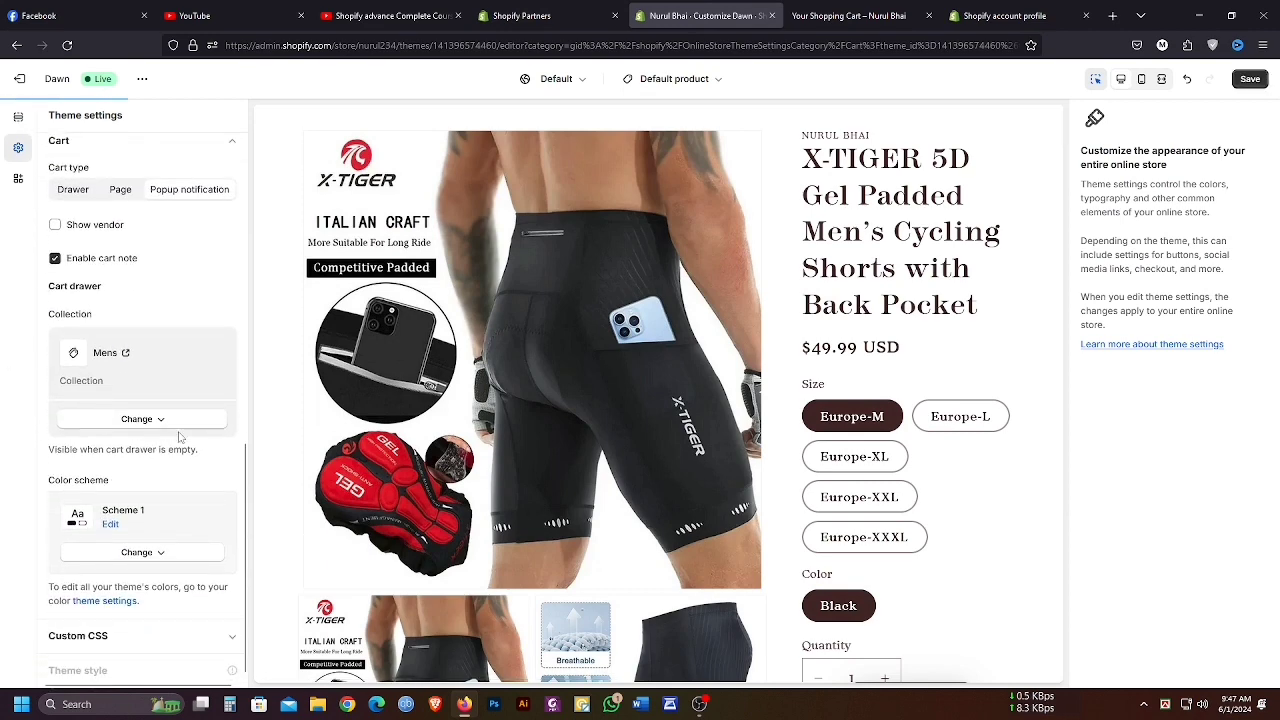
pyautogui.click(191, 638)
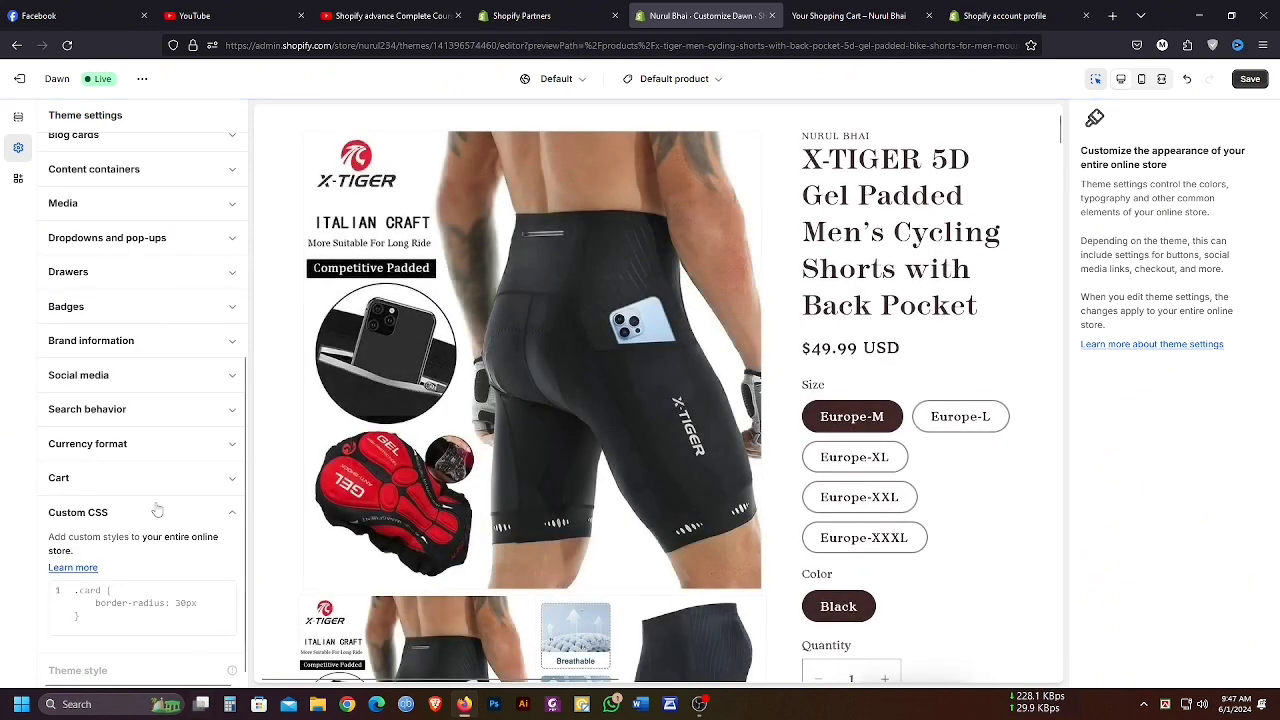
pyautogui.scroll(10, 167, 456)
pyautogui.click(1249, 82)
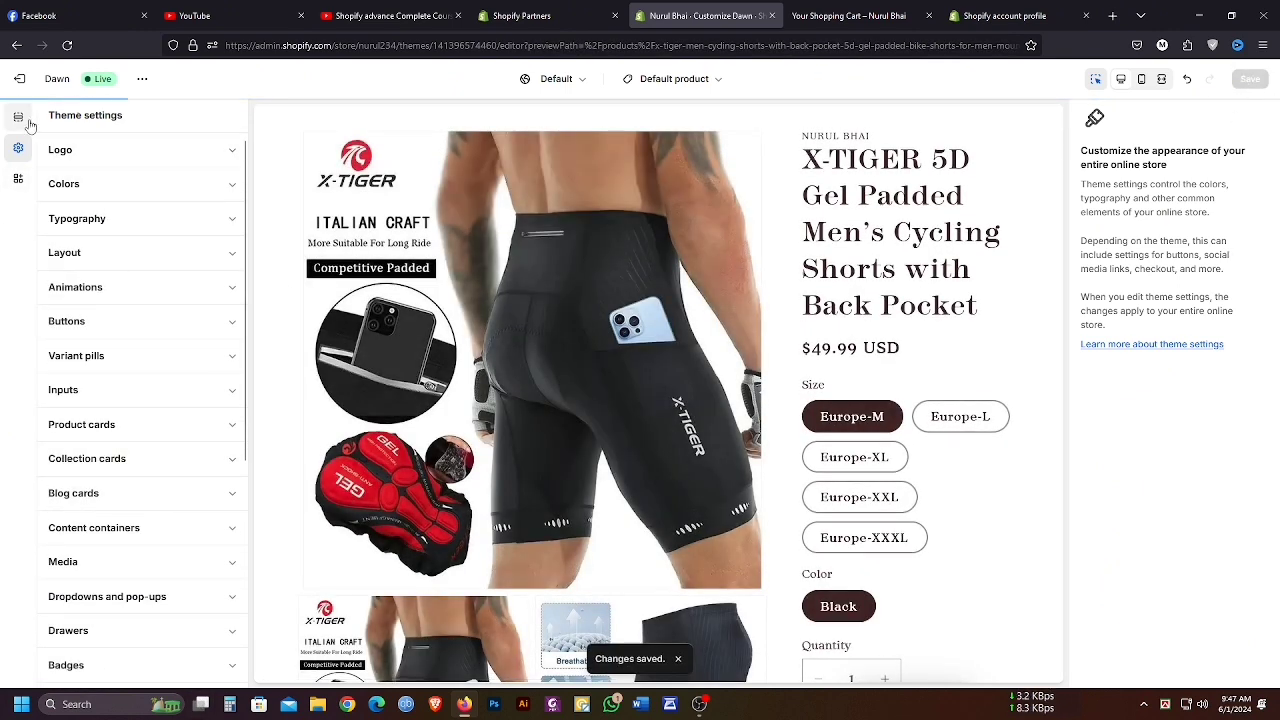
# Show the Products templates in the template list
pyautogui.click(670, 78)
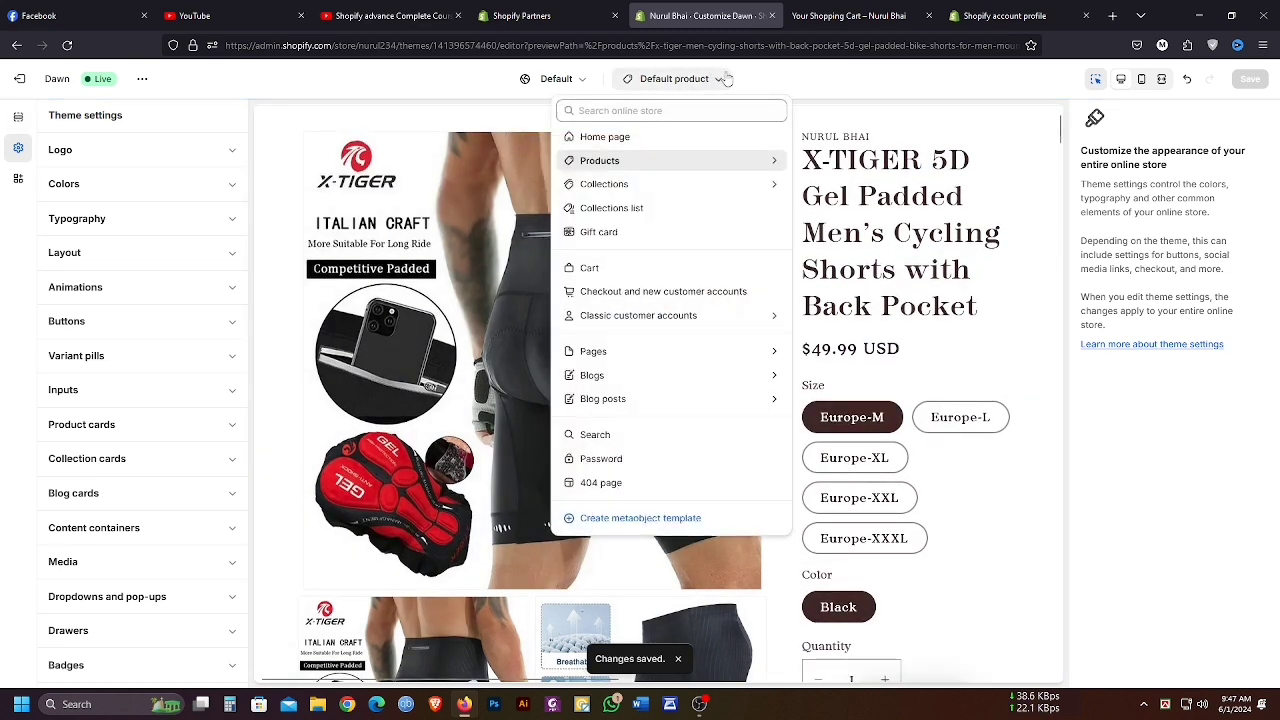
pyautogui.click(793, 94)
pyautogui.click(19, 120)
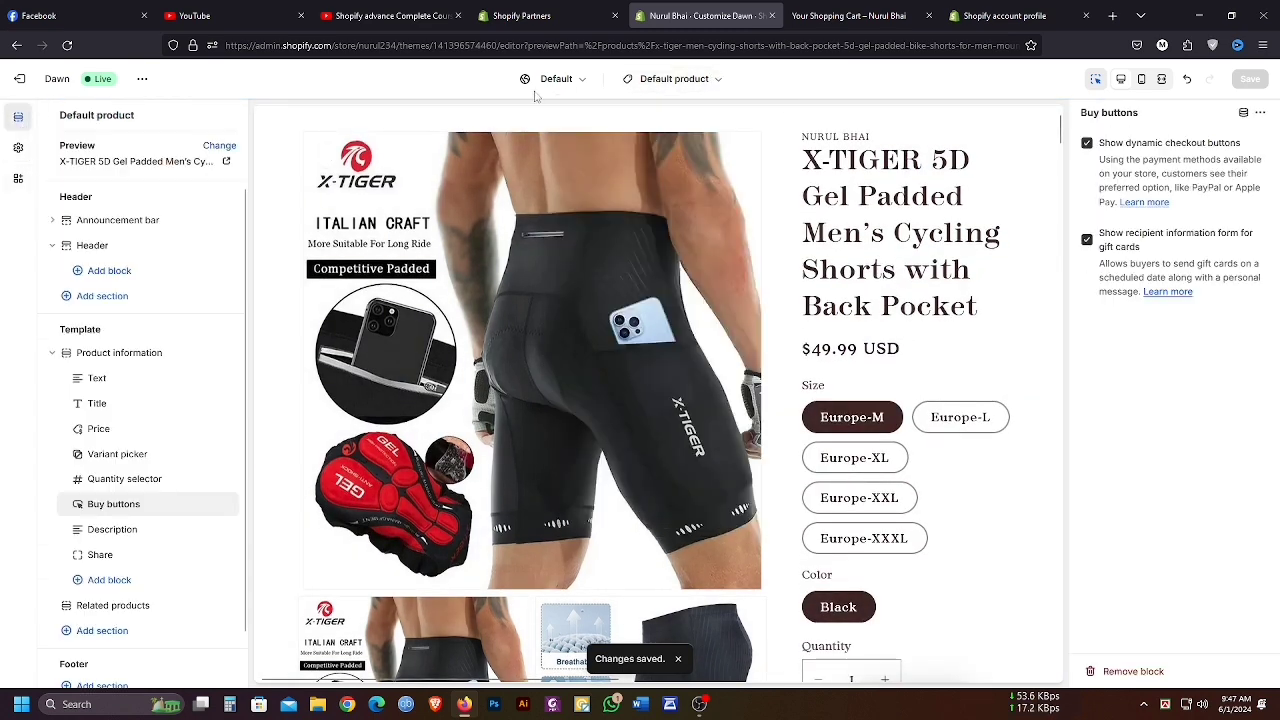
pyautogui.click(718, 84)
pyautogui.click(651, 158)
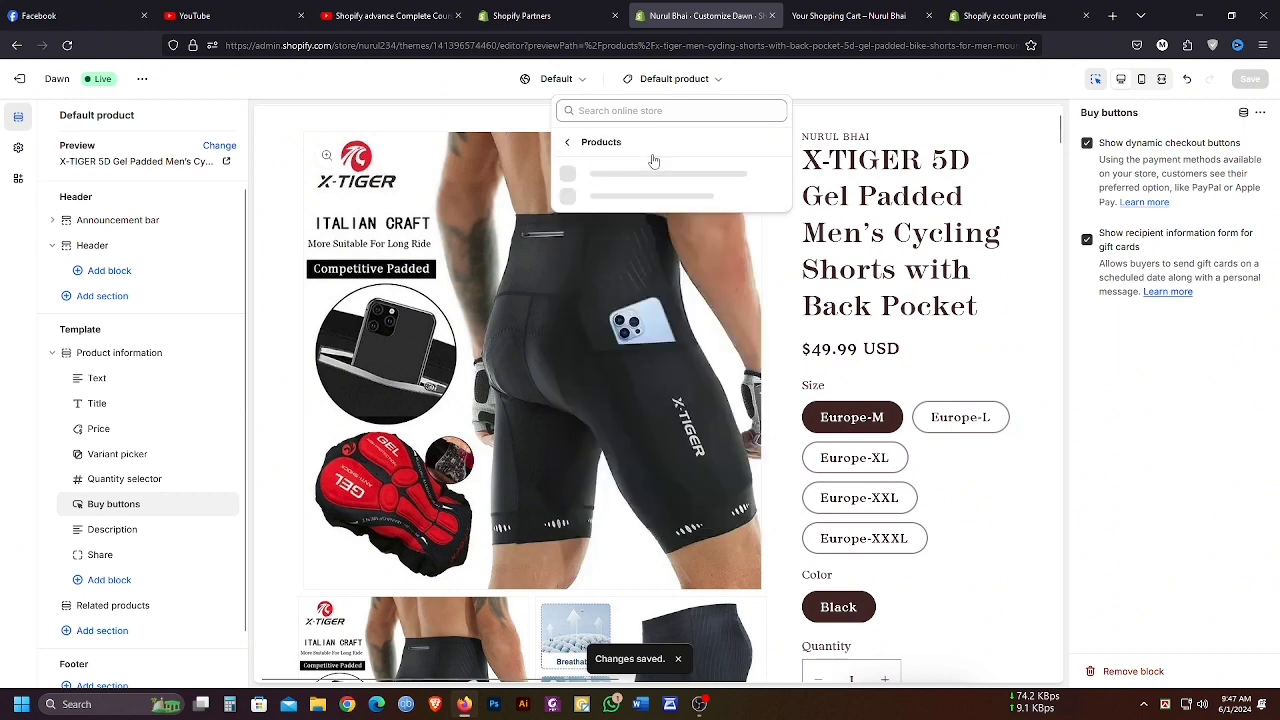
# In the Default product template, move the vendor Text block in Product information and hide it
pyautogui.click(622, 181)
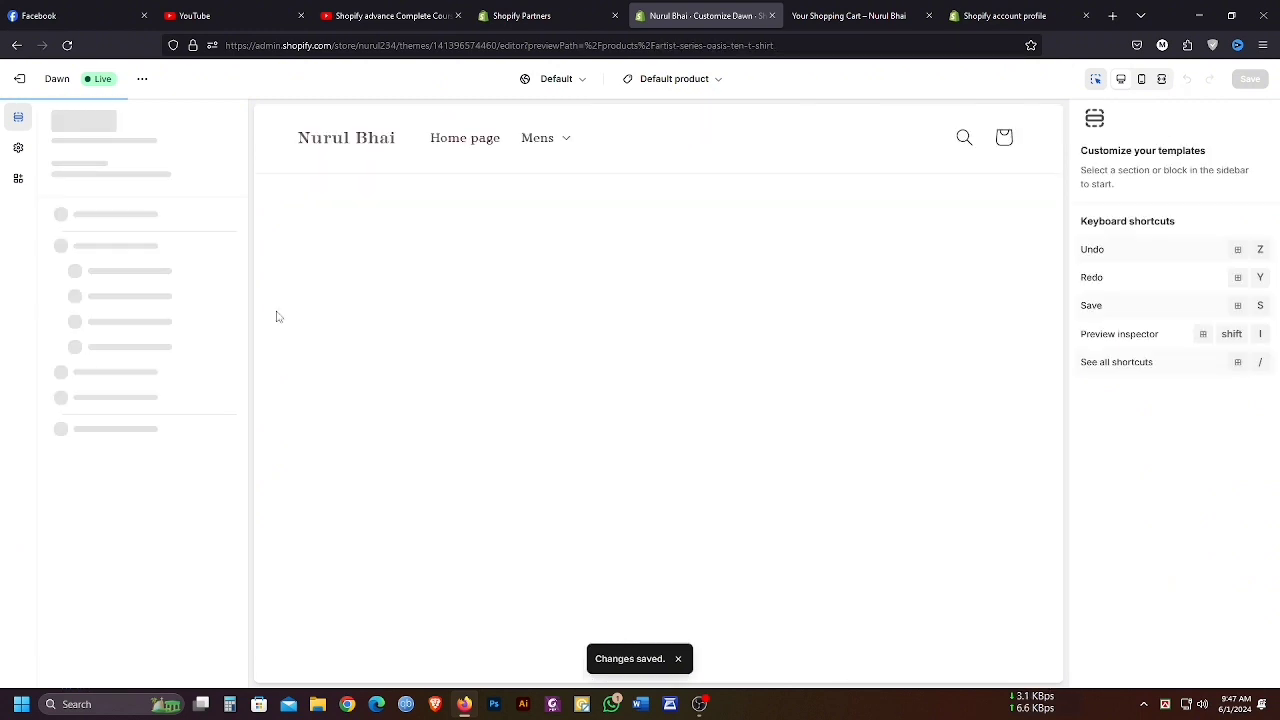
pyautogui.click(102, 228)
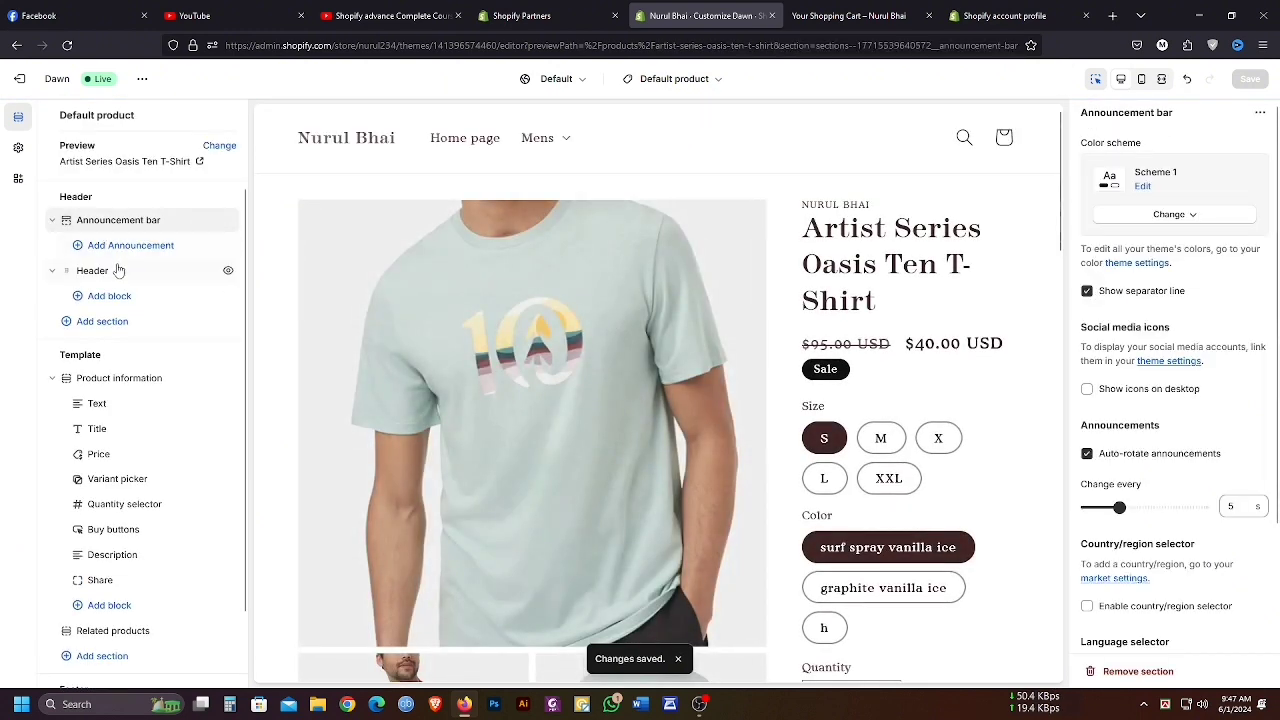
pyautogui.click(54, 222)
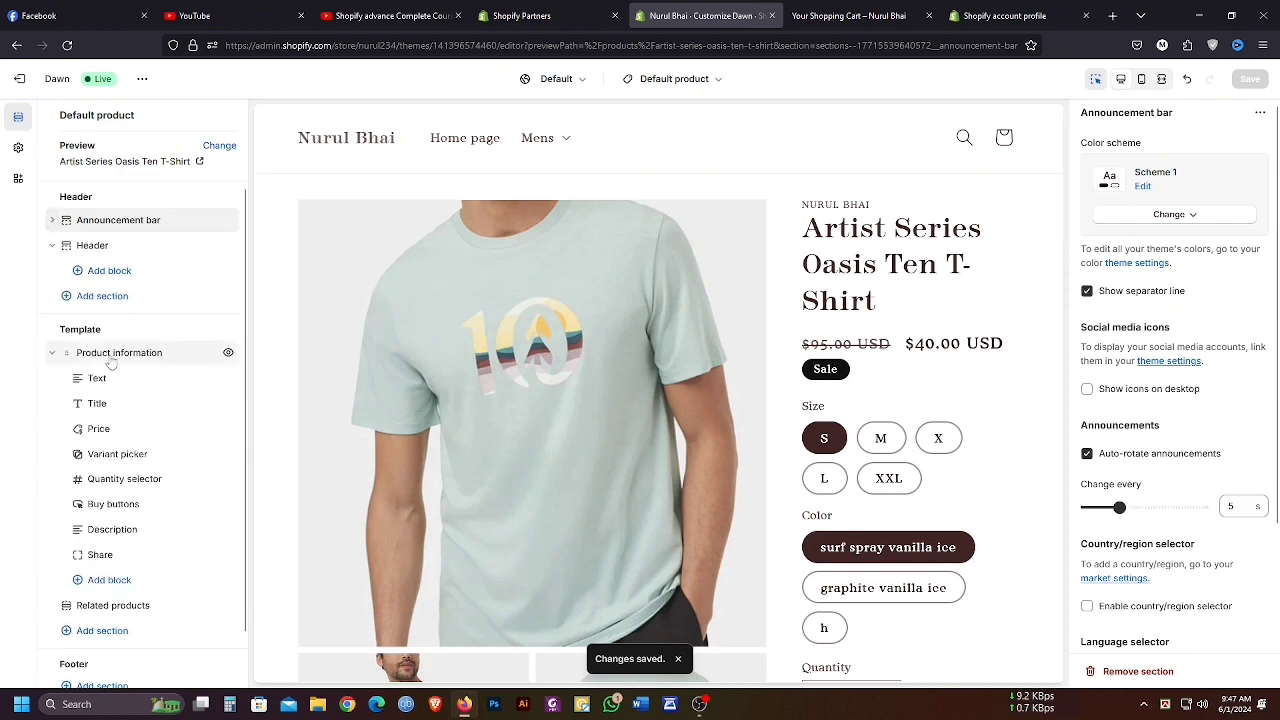
pyautogui.click(112, 358)
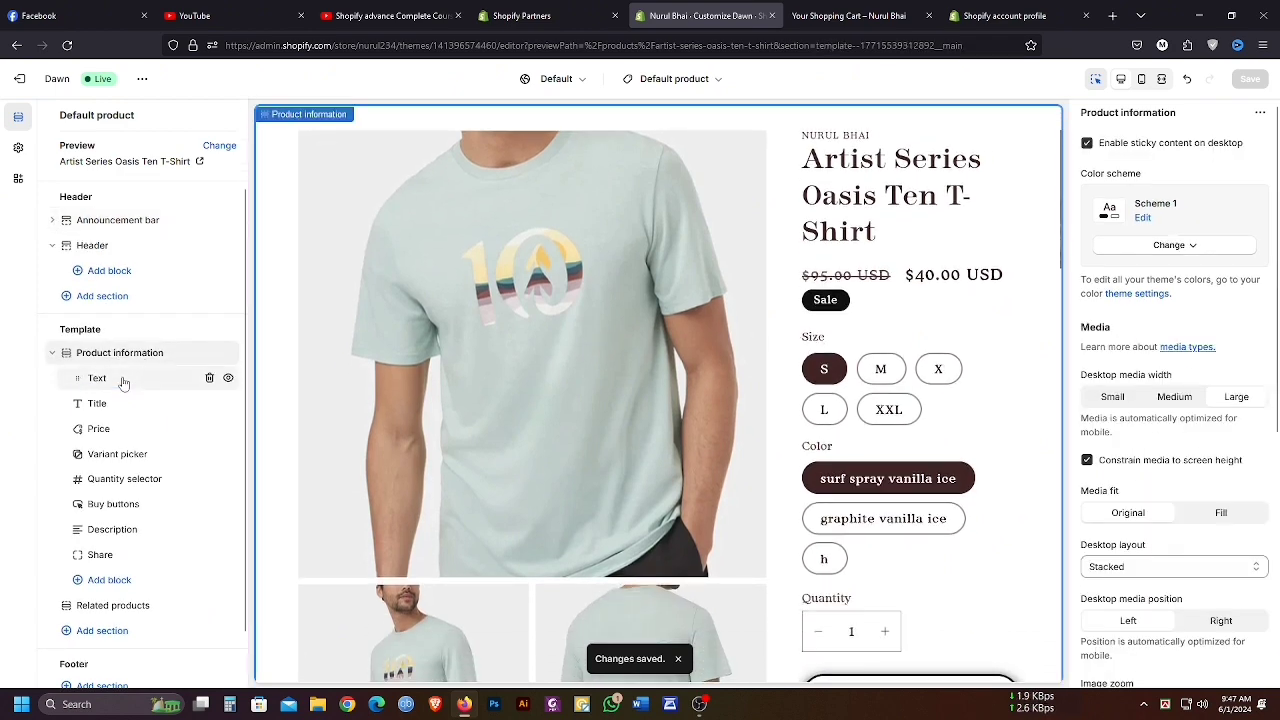
pyautogui.click(121, 381)
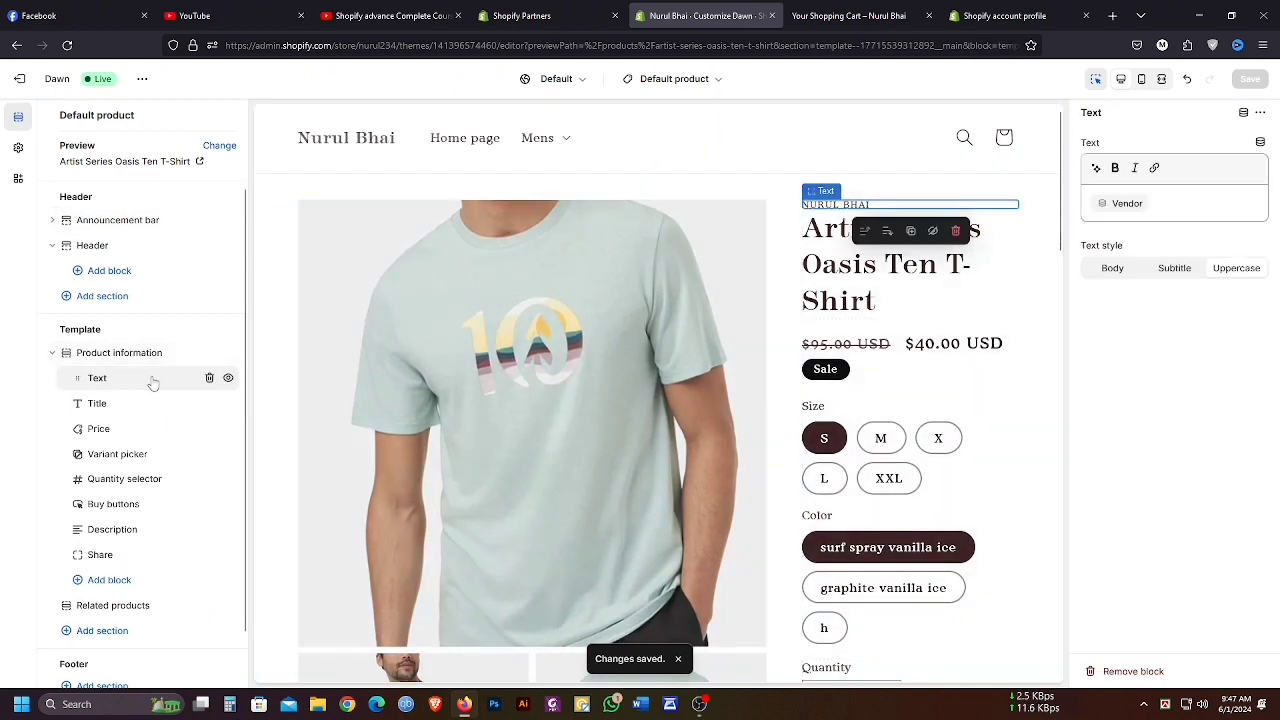
pyautogui.moveTo(80, 384); pyautogui.dragTo(77, 300)
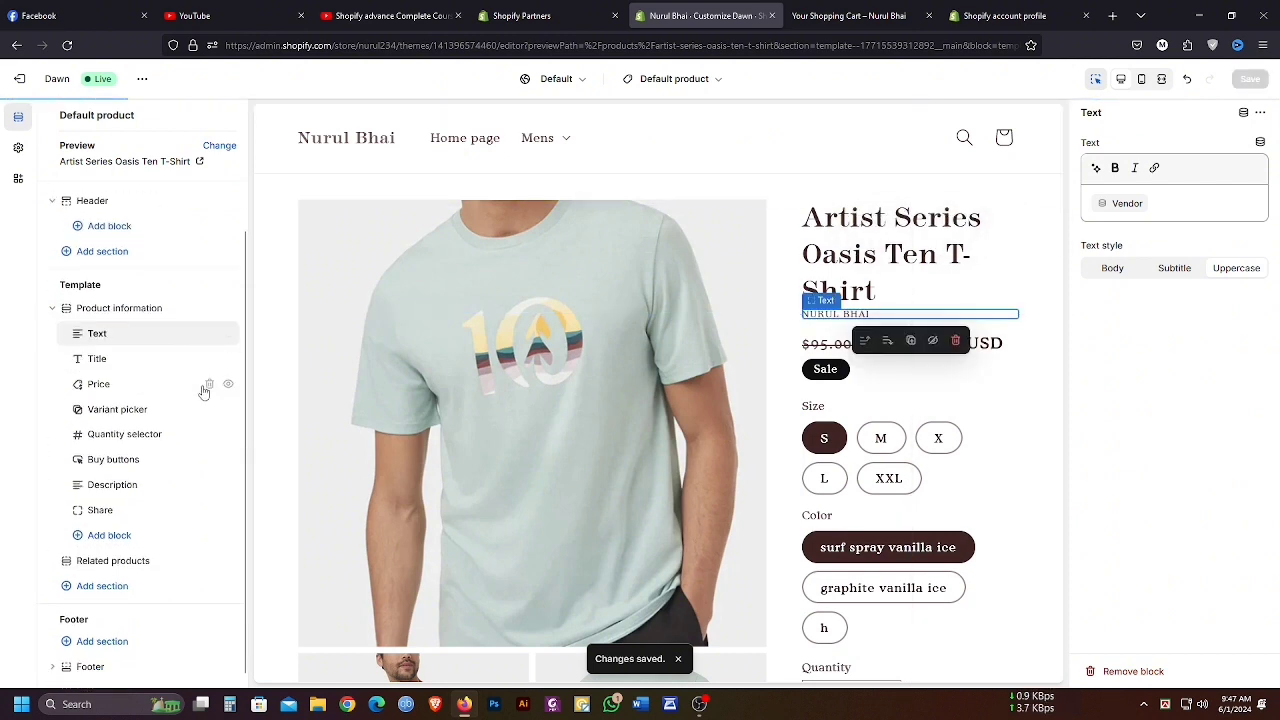
pyautogui.click(228, 326)
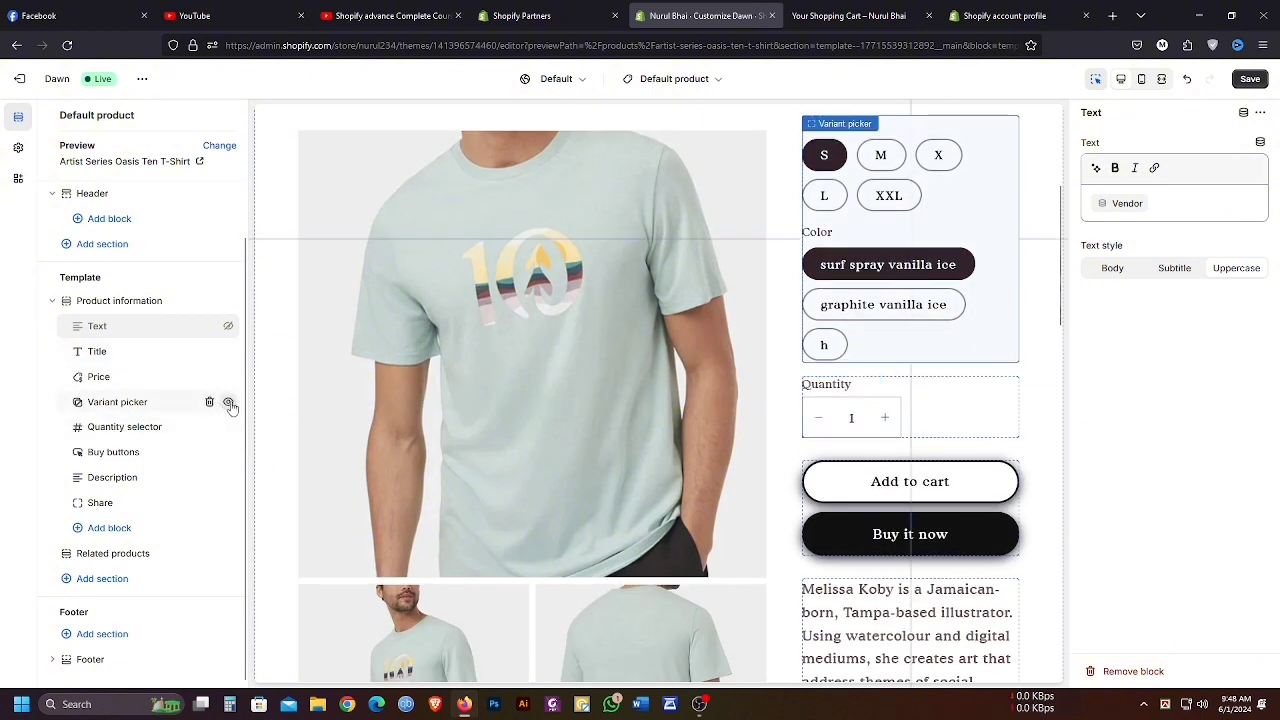
# Hide the Variant picker block, then show it again
pyautogui.click(229, 403)
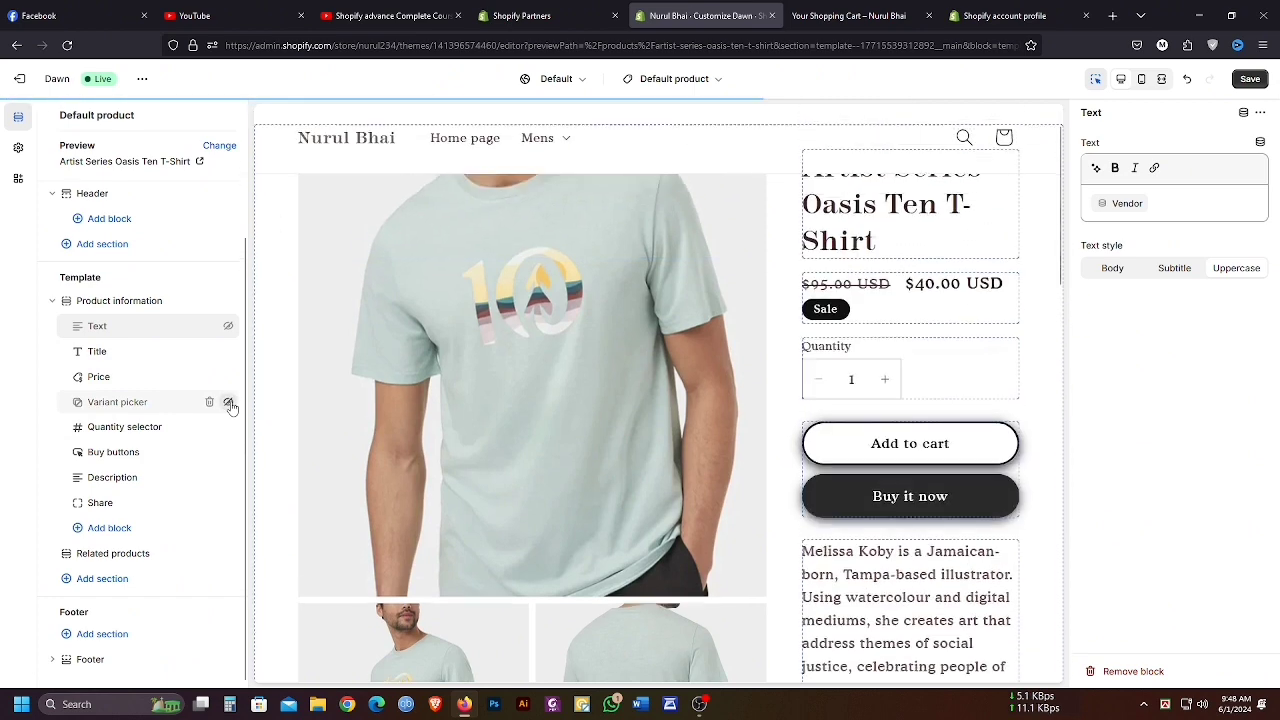
pyautogui.click(229, 403)
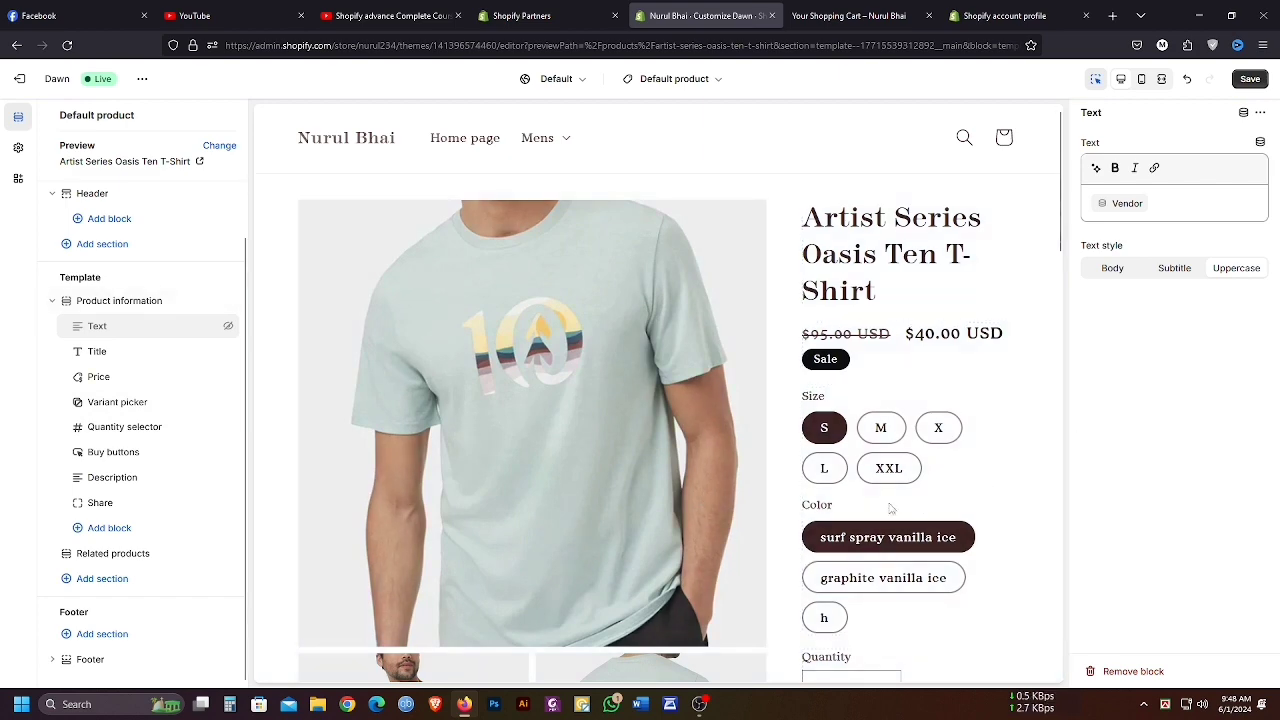
pyautogui.scroll(-2, 911, 594)
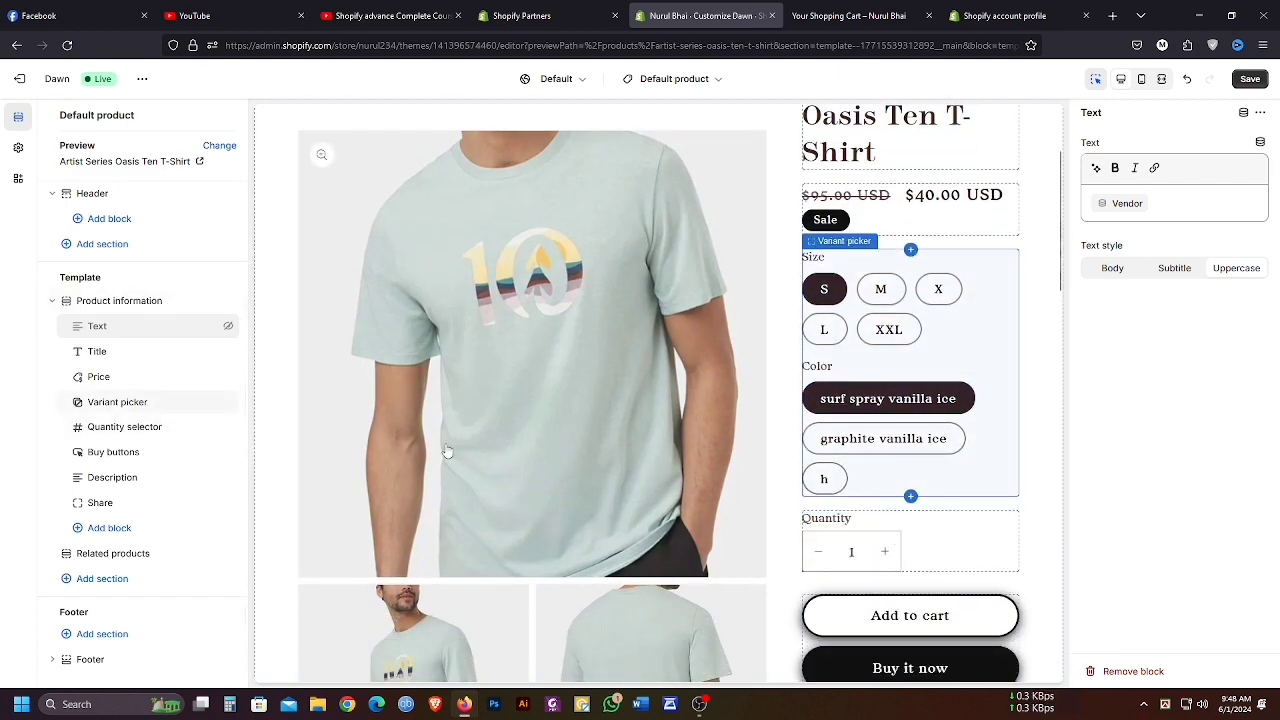
# Review the Buy buttons, Description and Share blocks, toggling the Share block's visibility
pyautogui.click(135, 455)
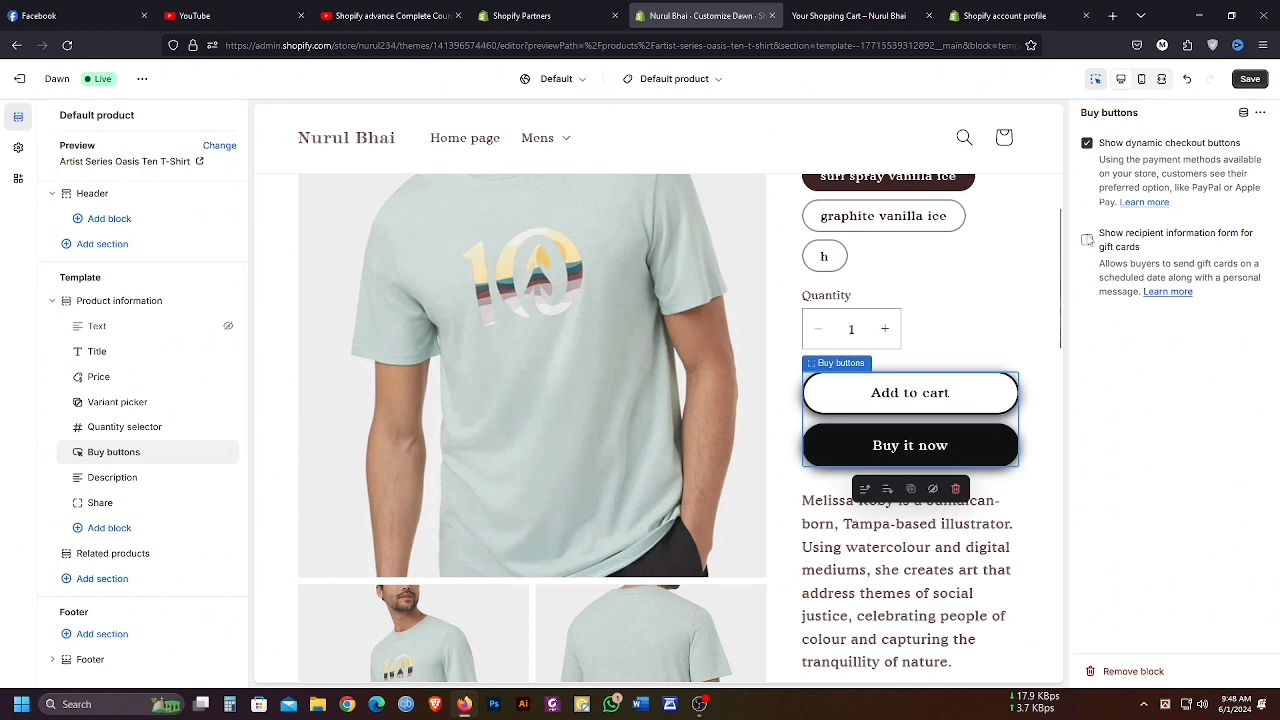
pyautogui.click(112, 477)
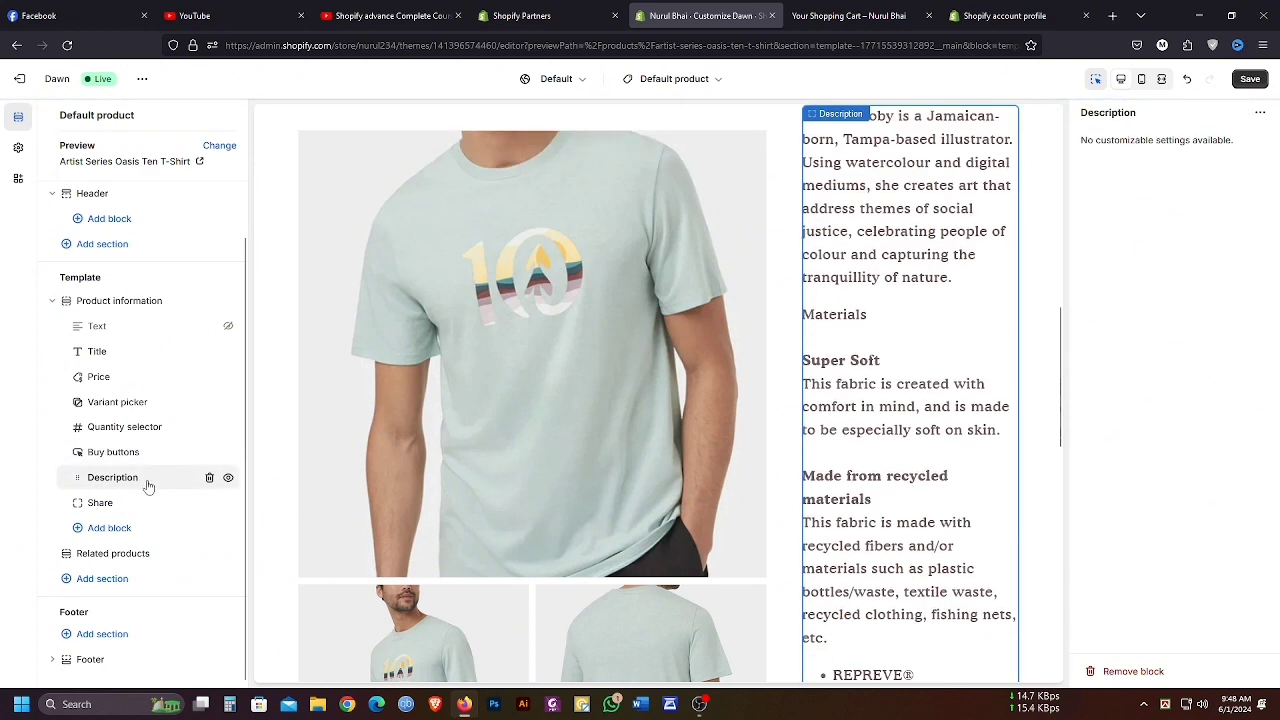
pyautogui.scroll(-5, 920, 395)
pyautogui.scroll(-2, 900, 400)
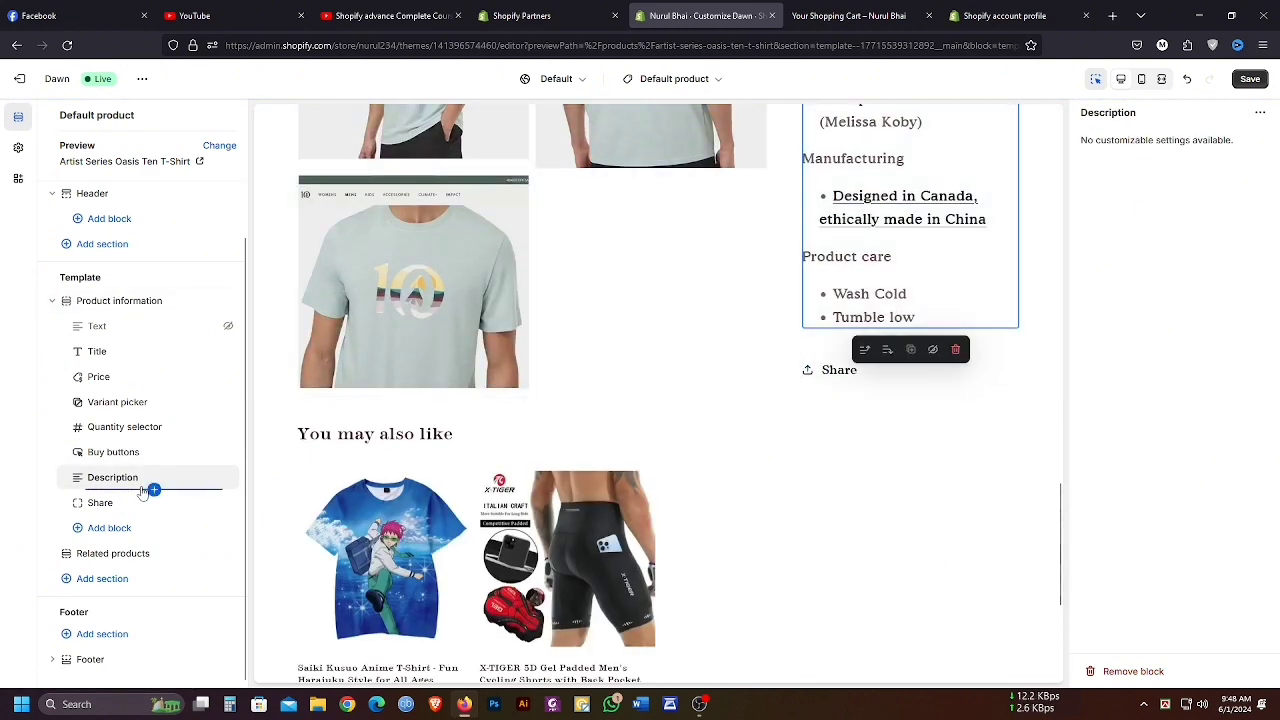
pyautogui.click(149, 486)
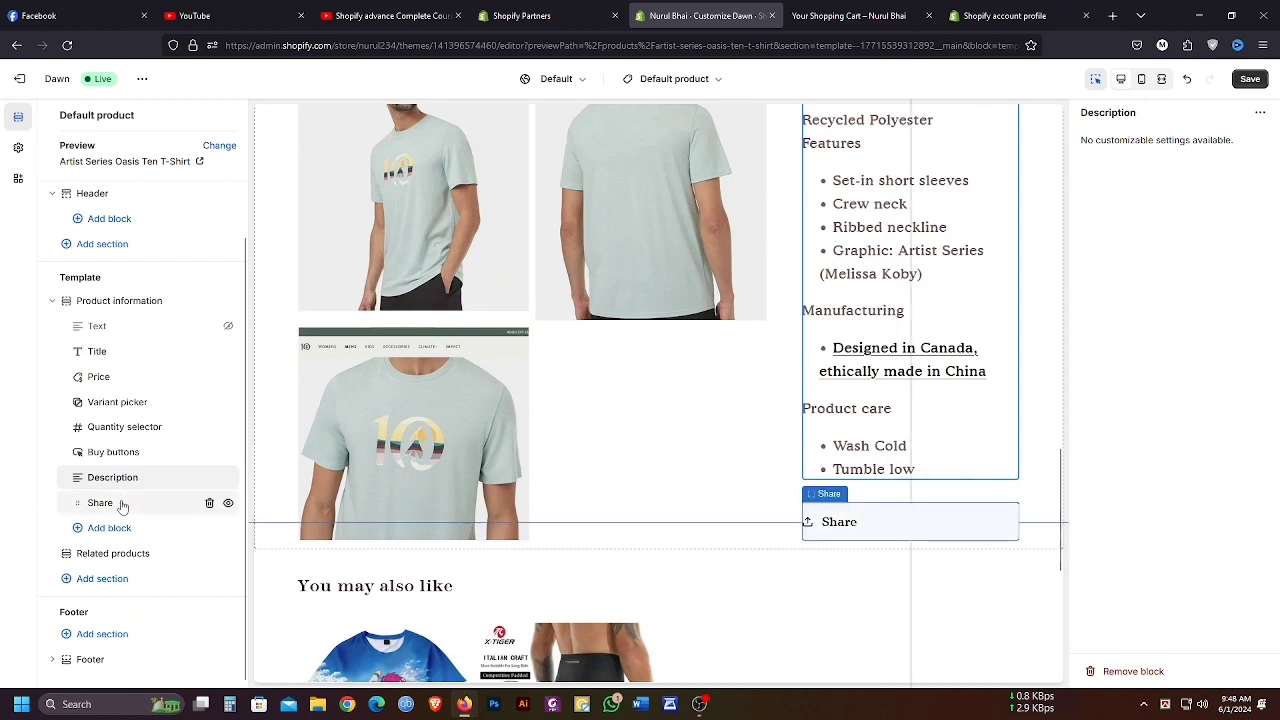
pyautogui.click(128, 503)
pyautogui.click(228, 504)
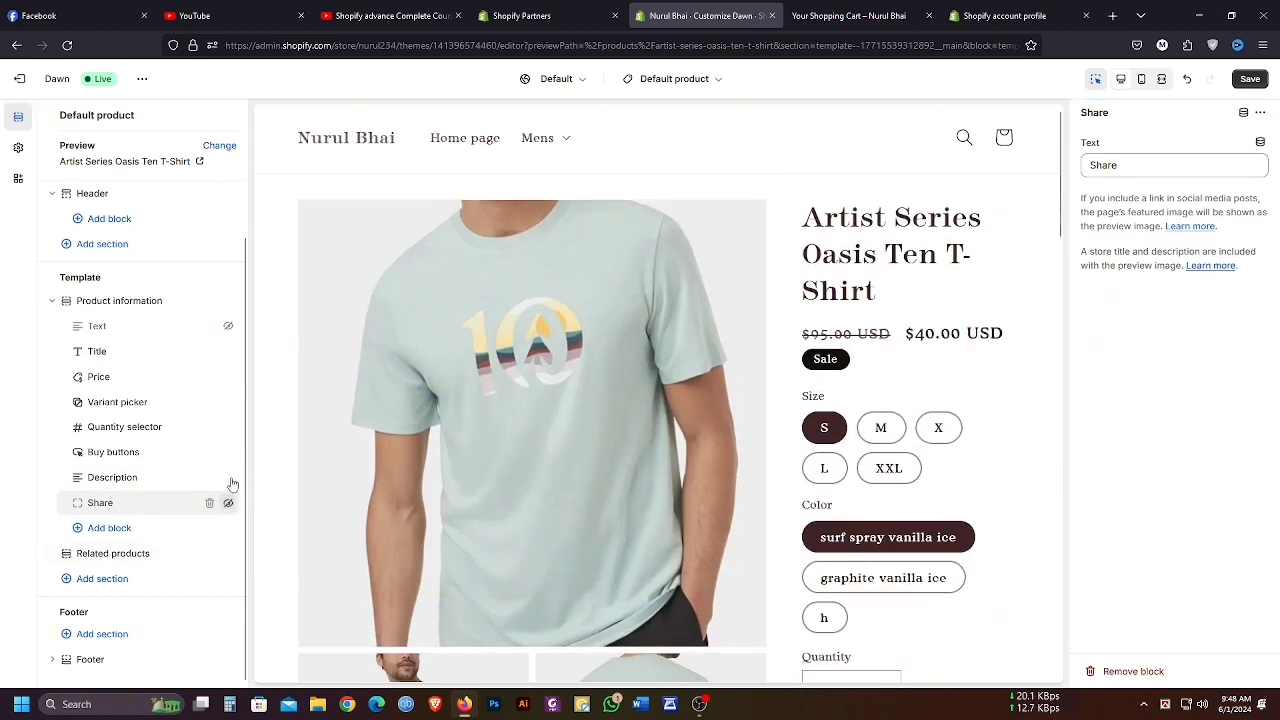
# Bring up the Product information section settings and scroll through them
pyautogui.click(112, 301)
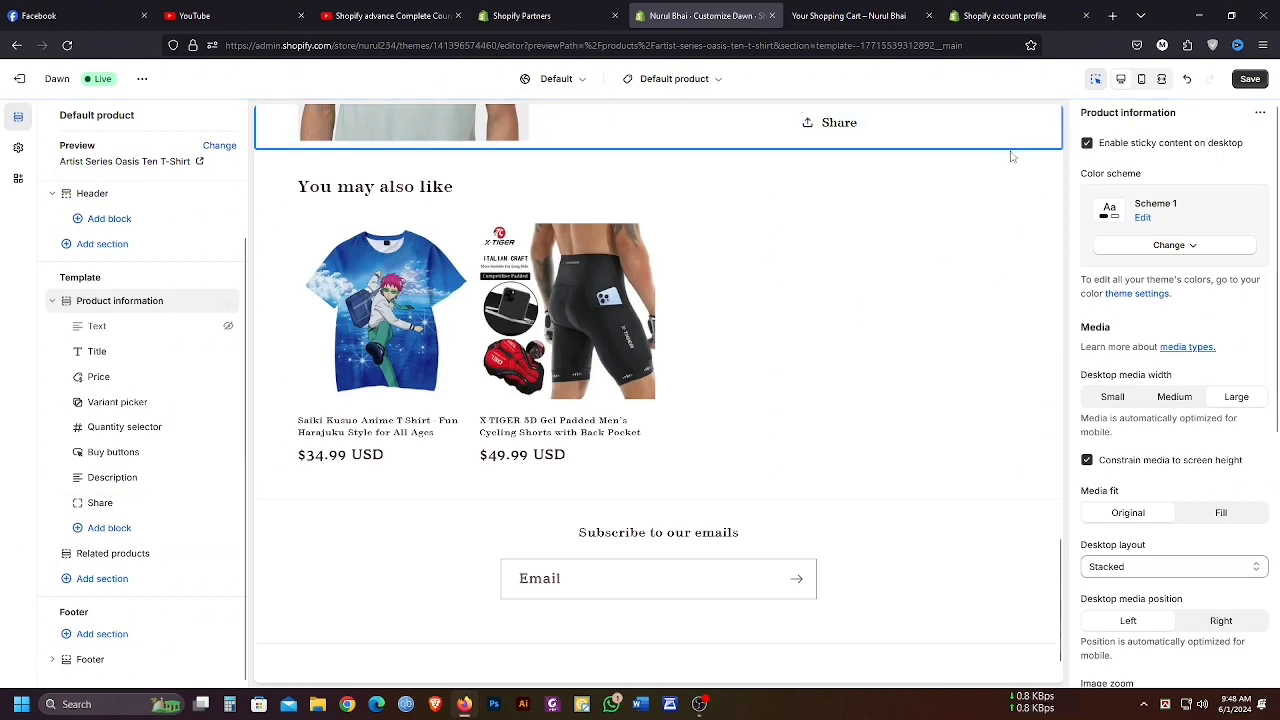
pyautogui.scroll(2, 757, 385)
pyautogui.scroll(2, 765, 395)
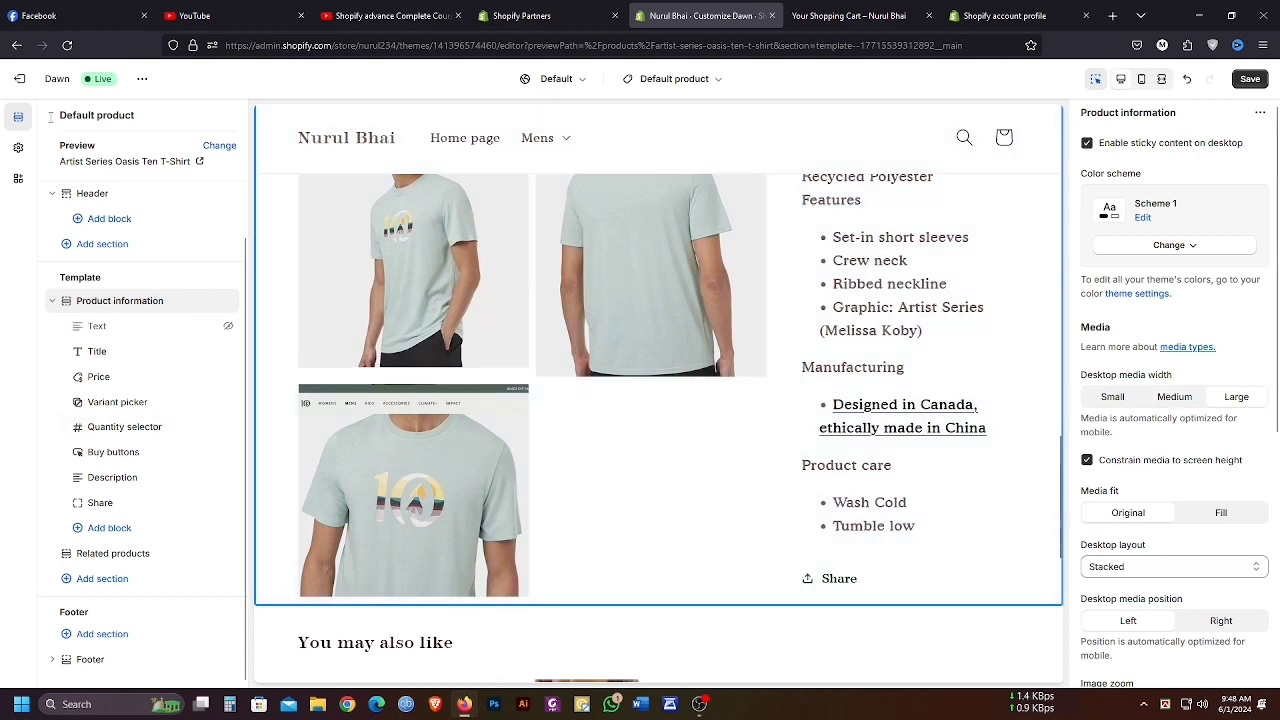
pyautogui.scroll(-3, 795, 495)
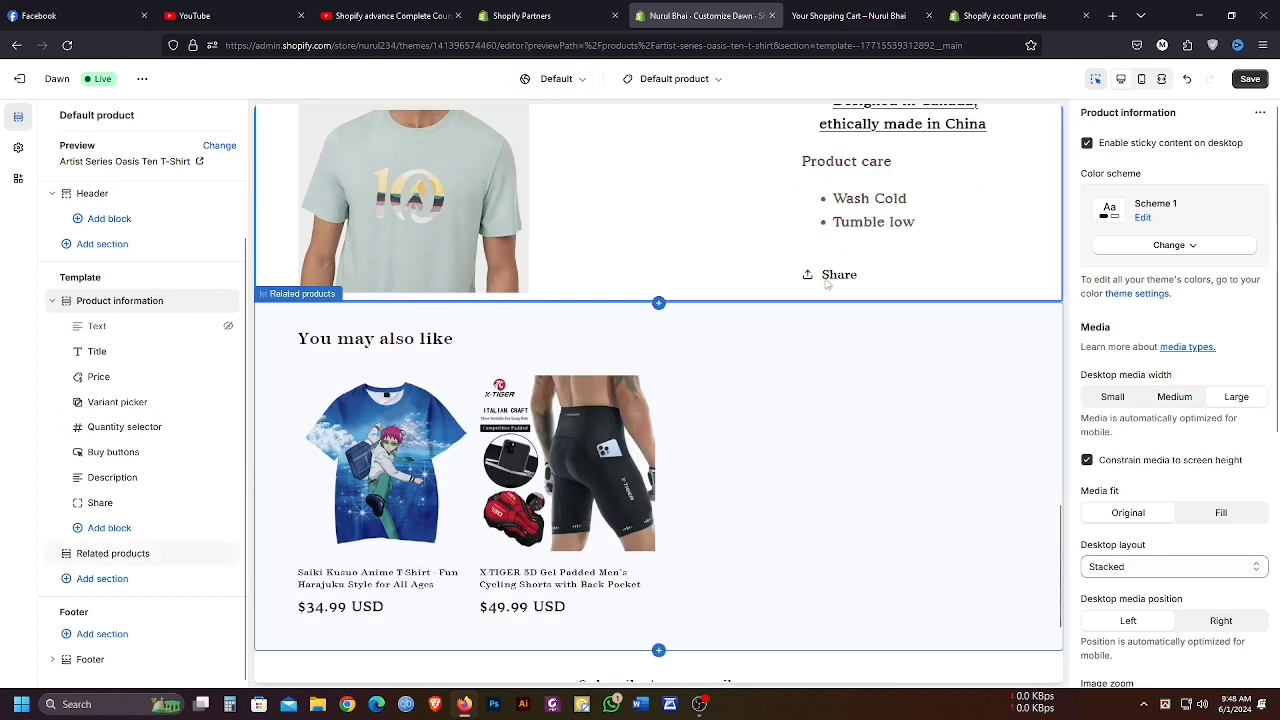
# In the storefront, go from the home page to the X-TIGER cycling shorts product page
pyautogui.click(848, 15)
pyautogui.scroll(3, 910, 220)
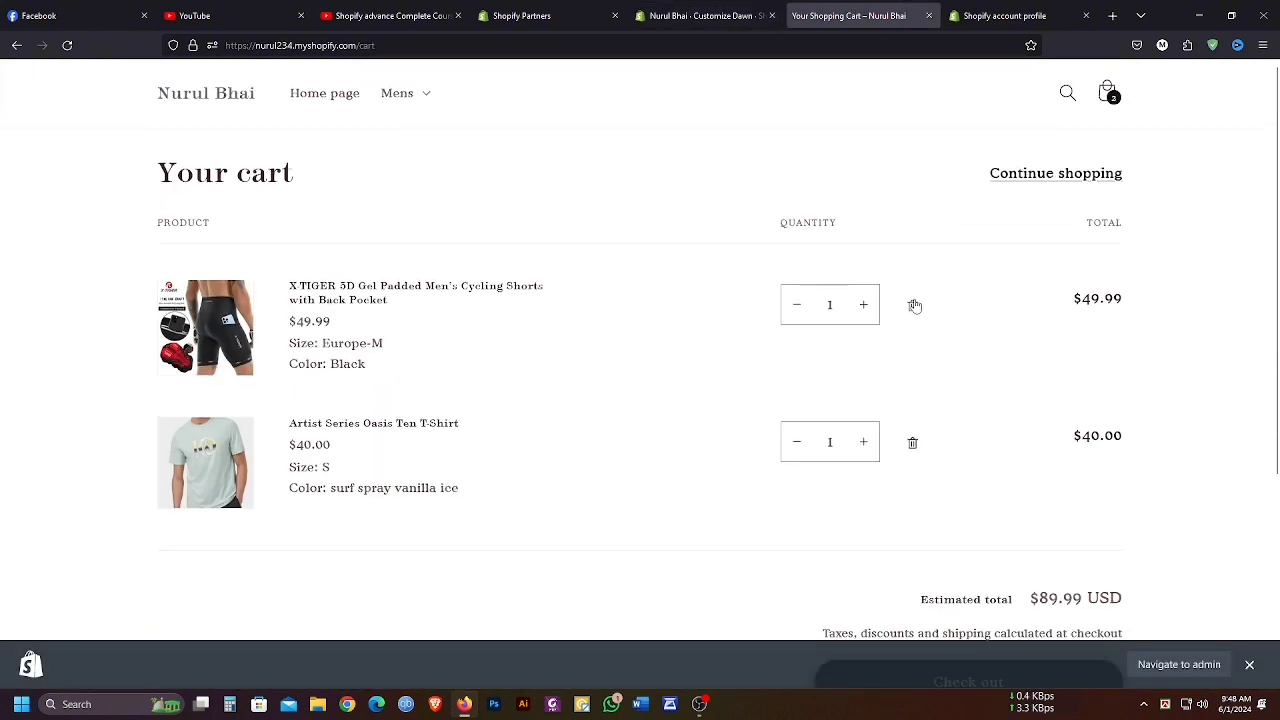
pyautogui.click(326, 97)
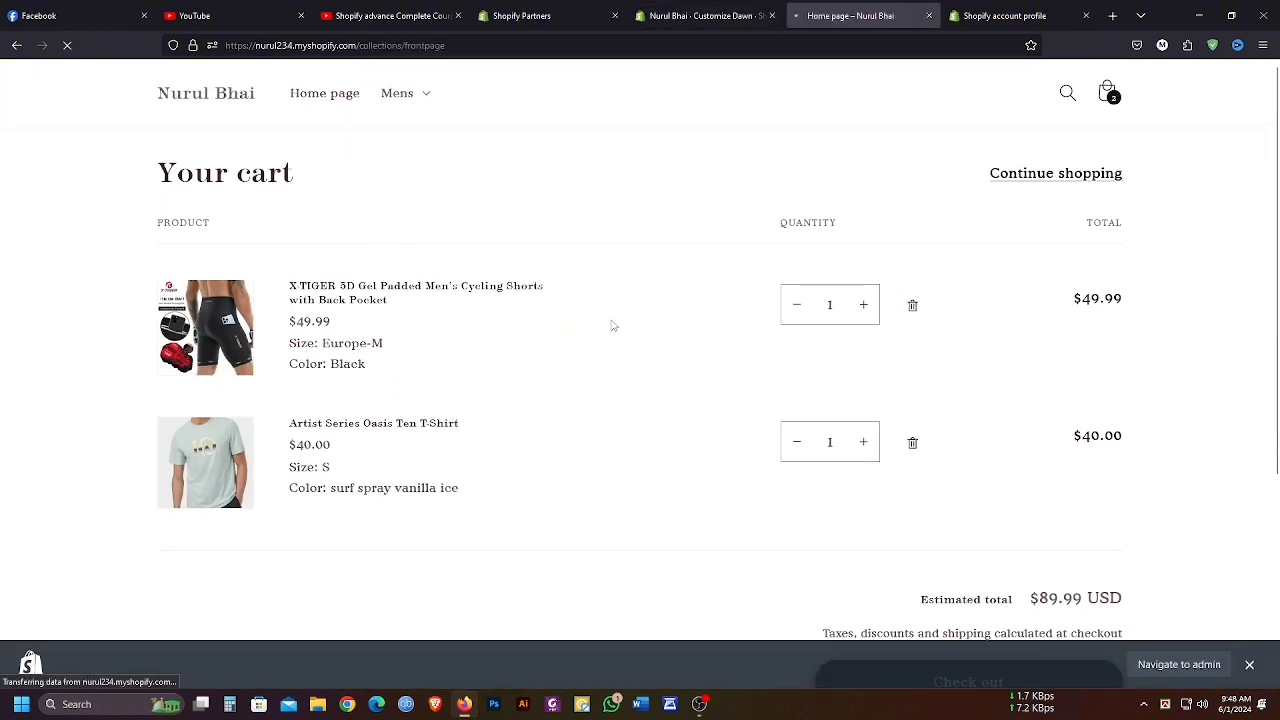
pyautogui.scroll(-2, 629, 343)
pyautogui.scroll(2, 629, 343)
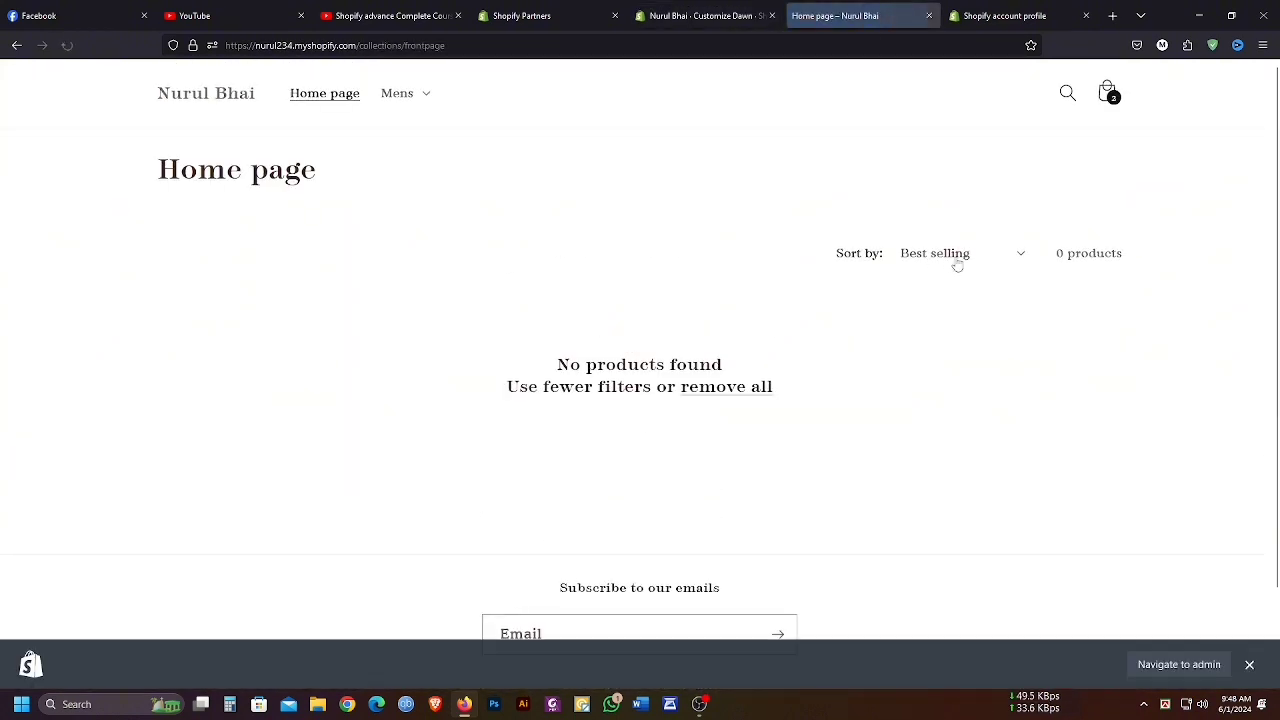
pyautogui.click(195, 95)
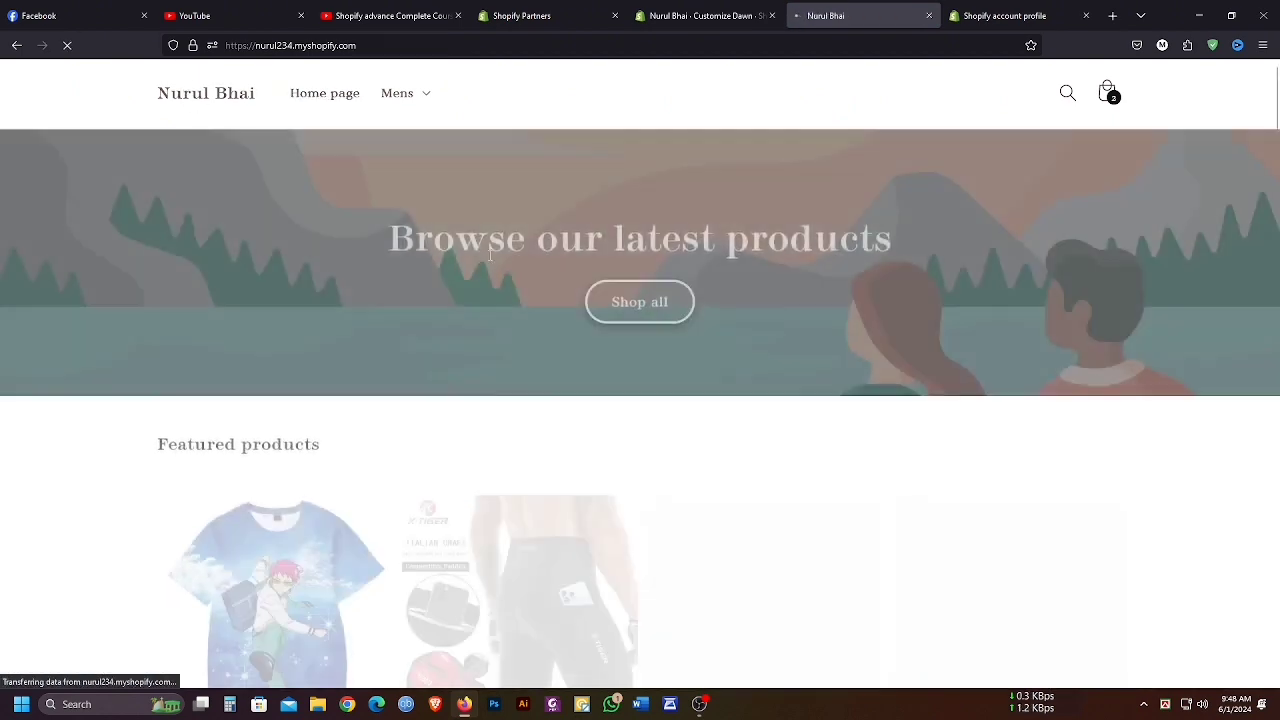
pyautogui.scroll(-4, 507, 300)
pyautogui.click(507, 300)
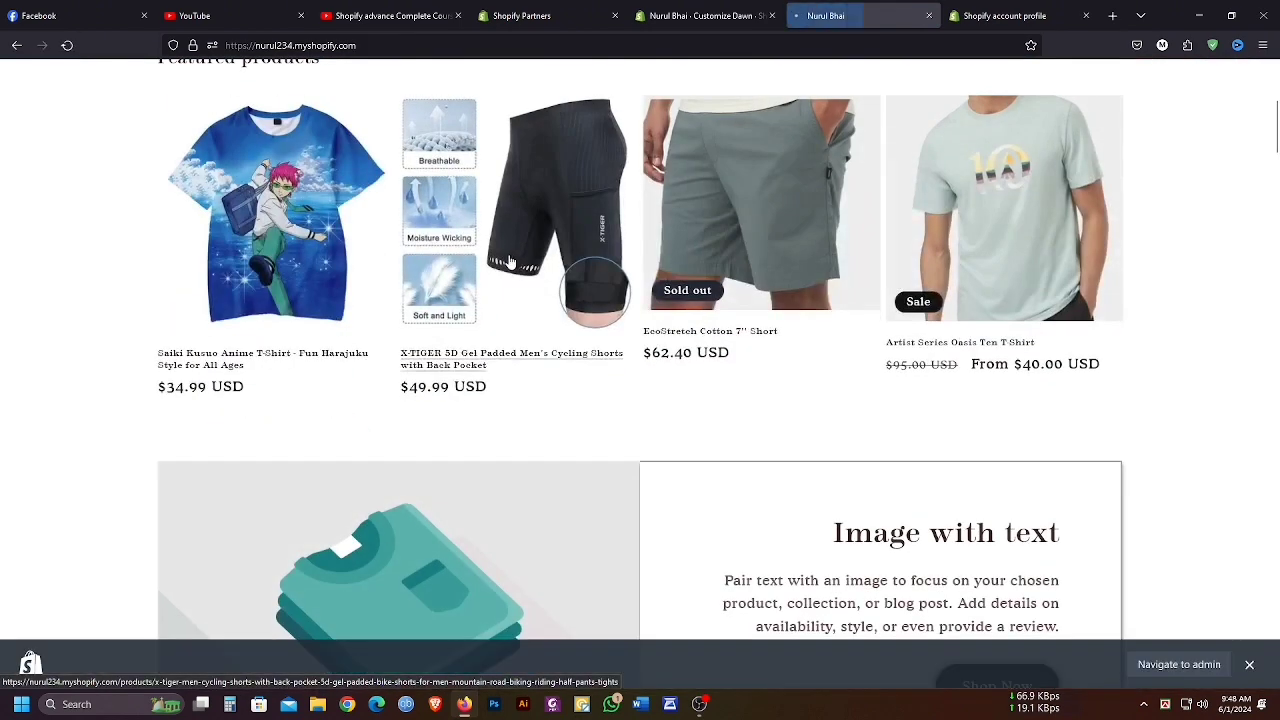
# Copy the shorts' product link with the Share button, then return to the theme editor
pyautogui.scroll(-10, 928, 487)
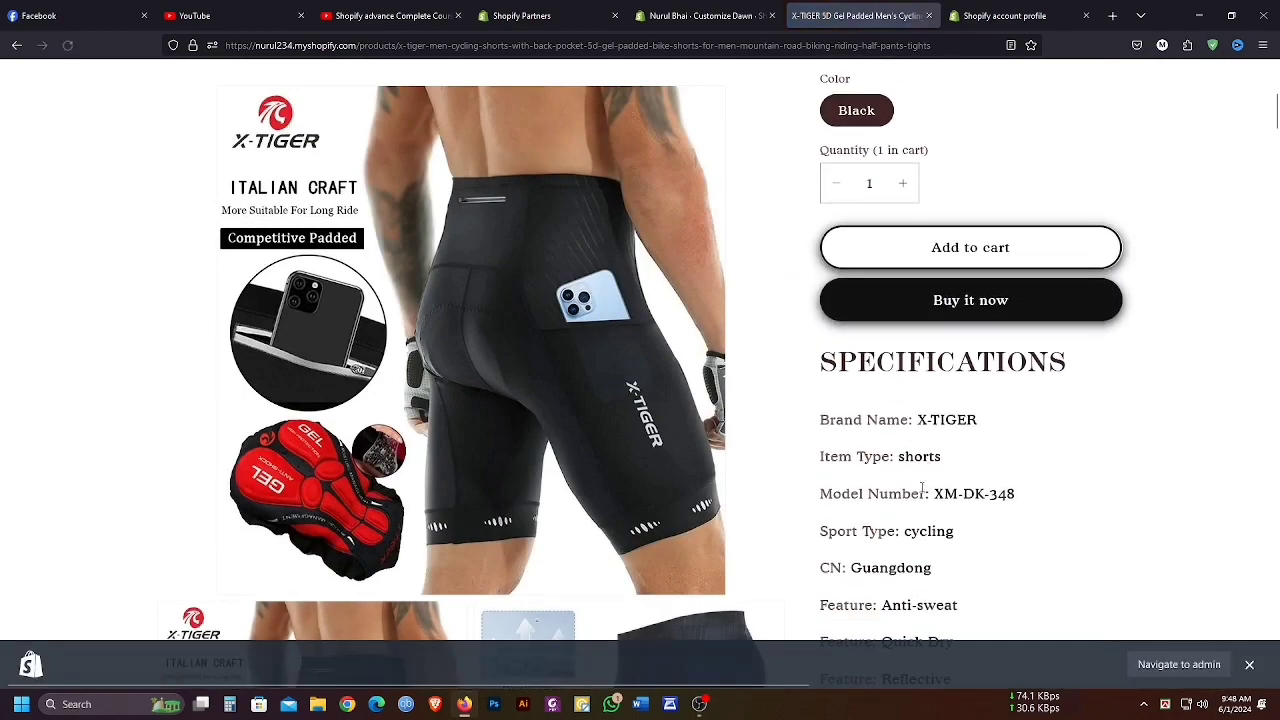
pyautogui.scroll(-15, 1015, 471)
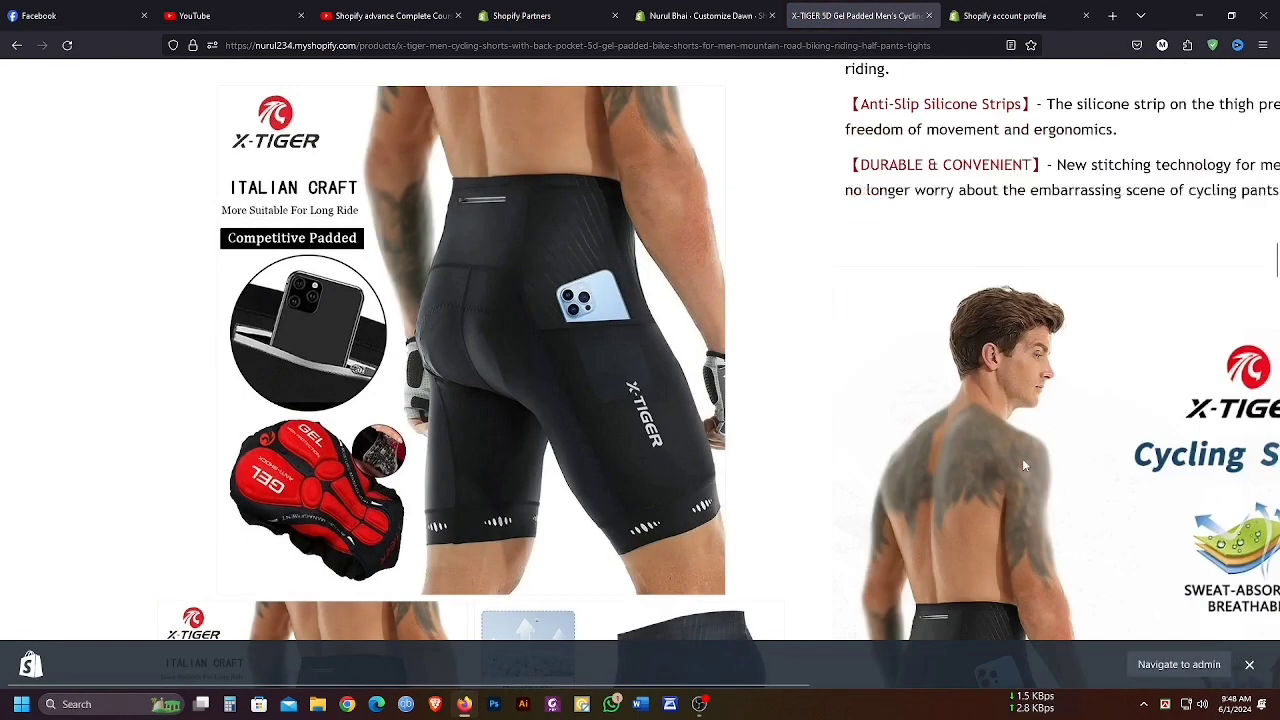
pyautogui.scroll(-15, 1030, 456)
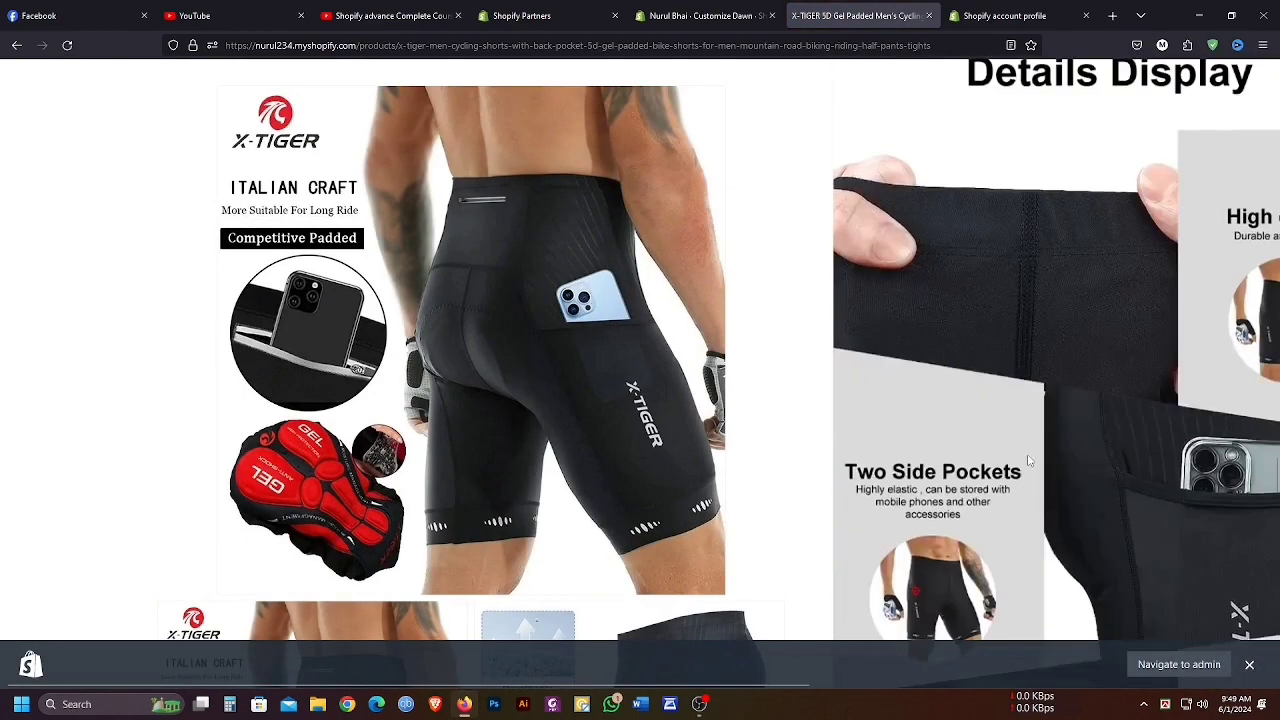
pyautogui.scroll(1, 1000, 450)
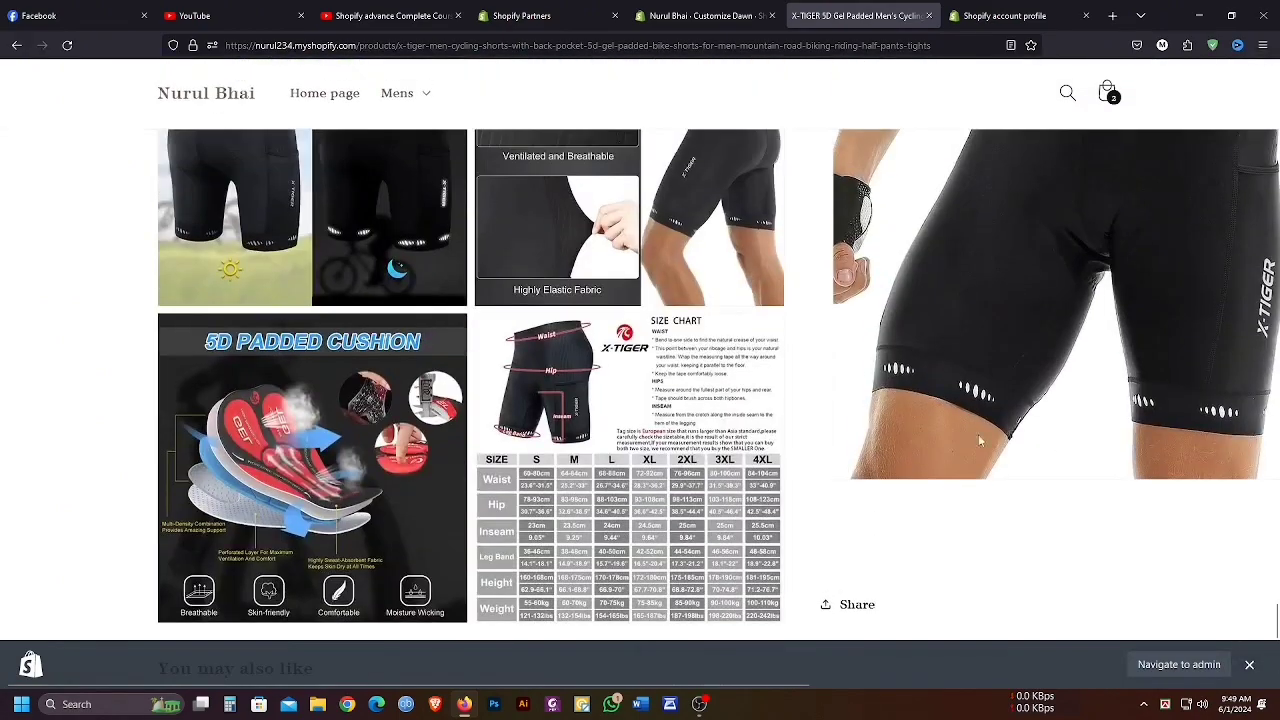
pyautogui.click(865, 604)
pyautogui.scroll(-3, 946, 591)
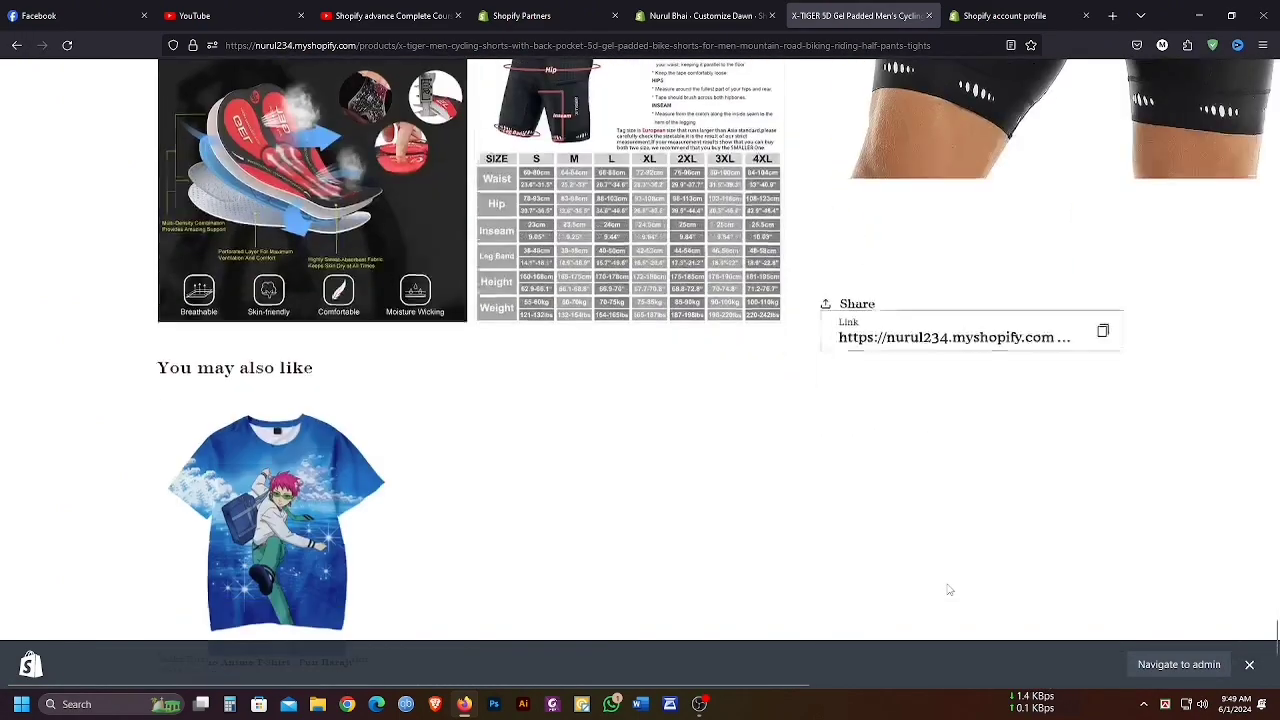
pyautogui.click(1110, 325)
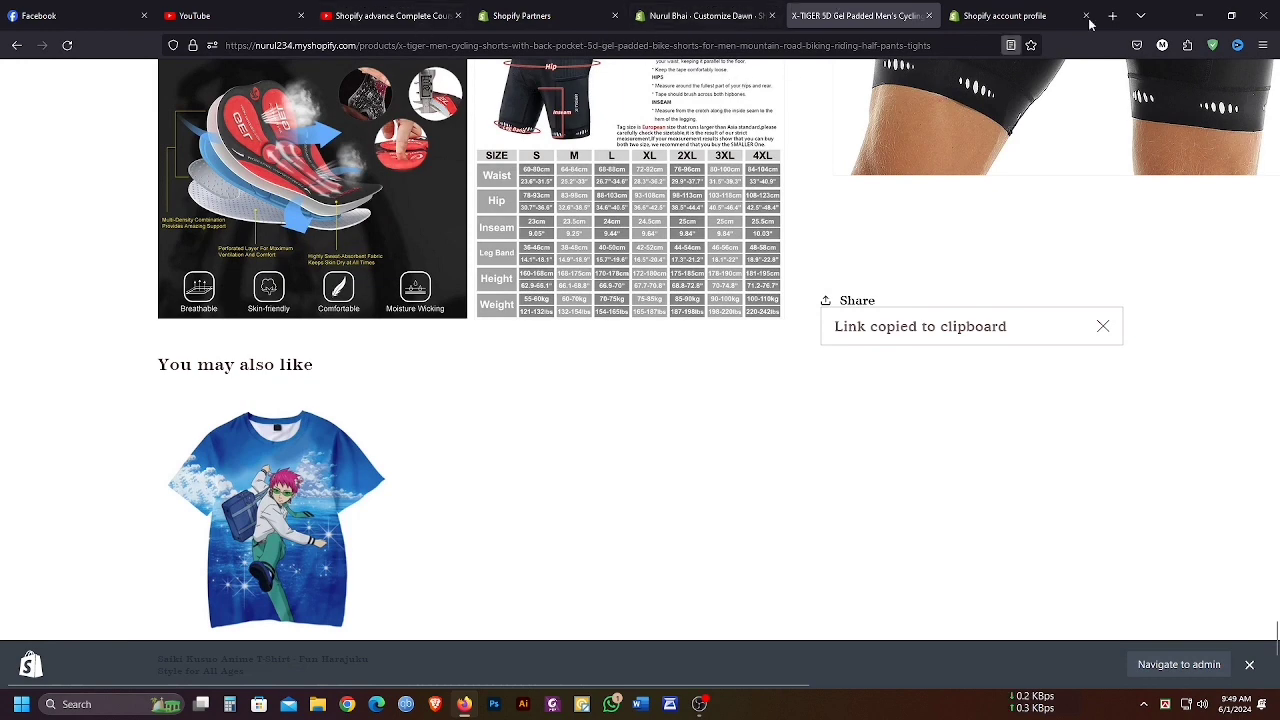
pyautogui.click(670, 8)
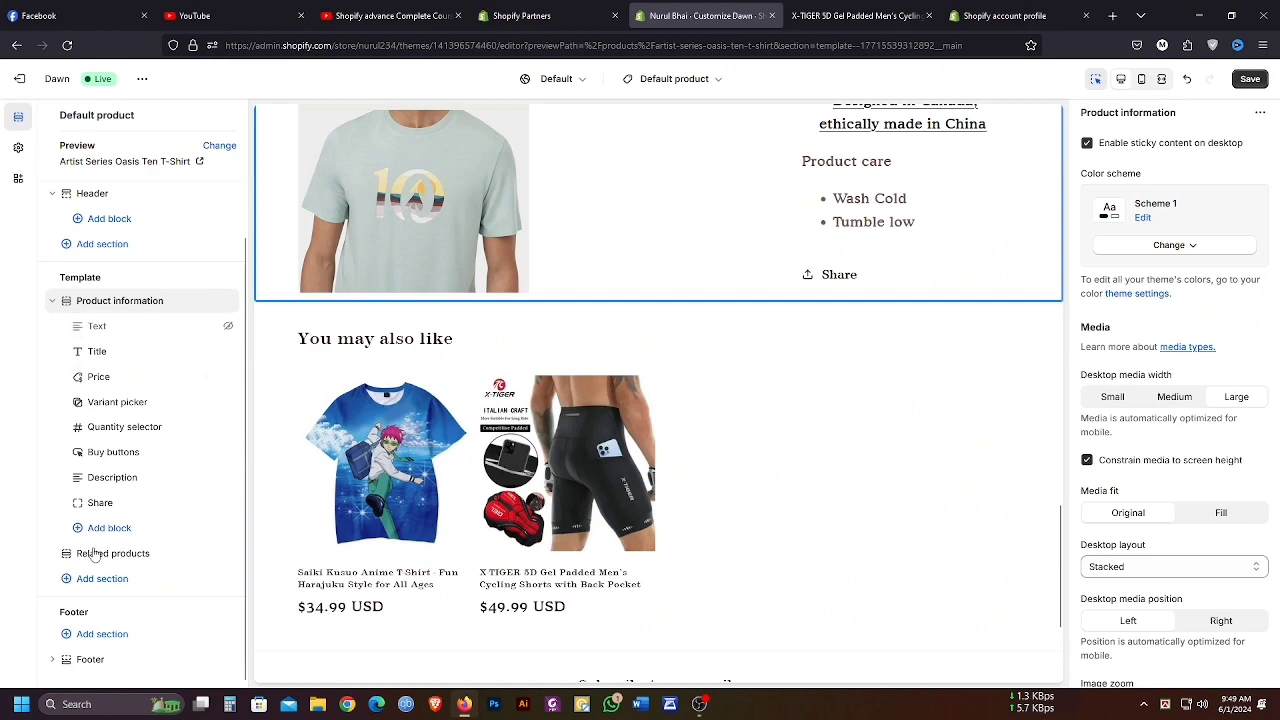
# Enable 'Constrain media to screen height' in the Product information settings
pyautogui.scroll(1, 890, 270)
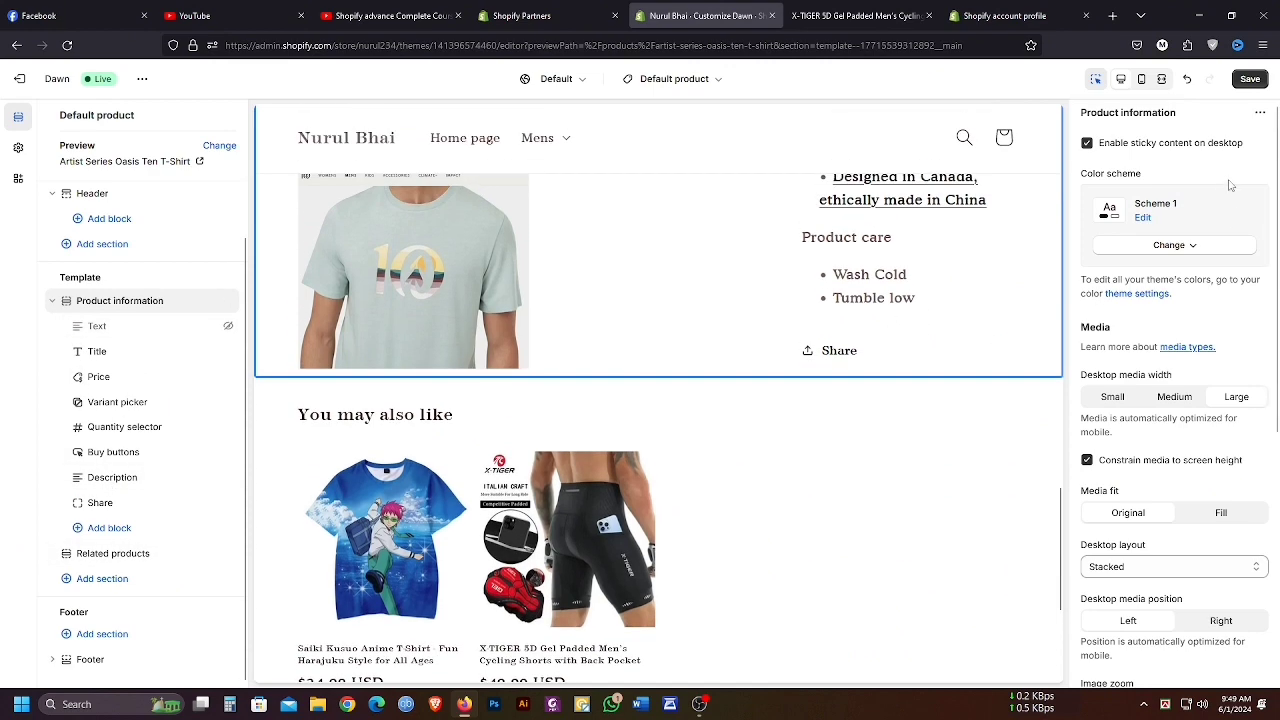
pyautogui.scroll(13, 984, 411)
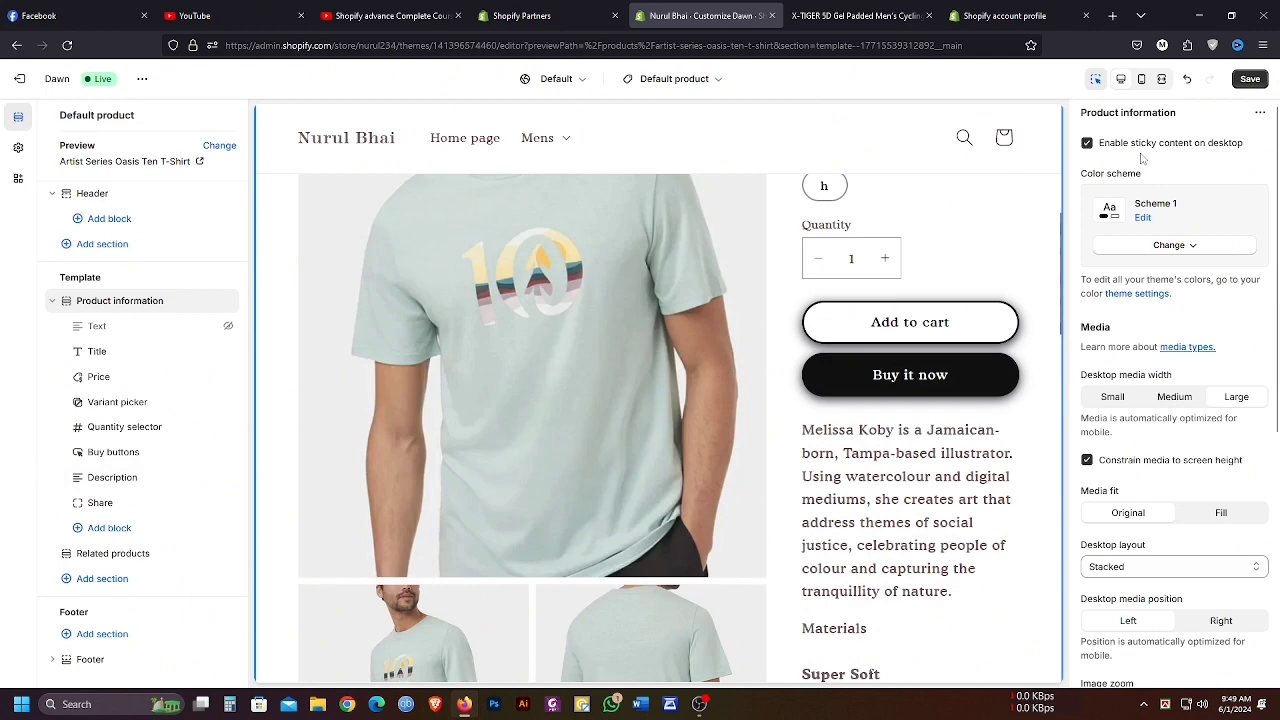
pyautogui.scroll(-1, 1178, 156)
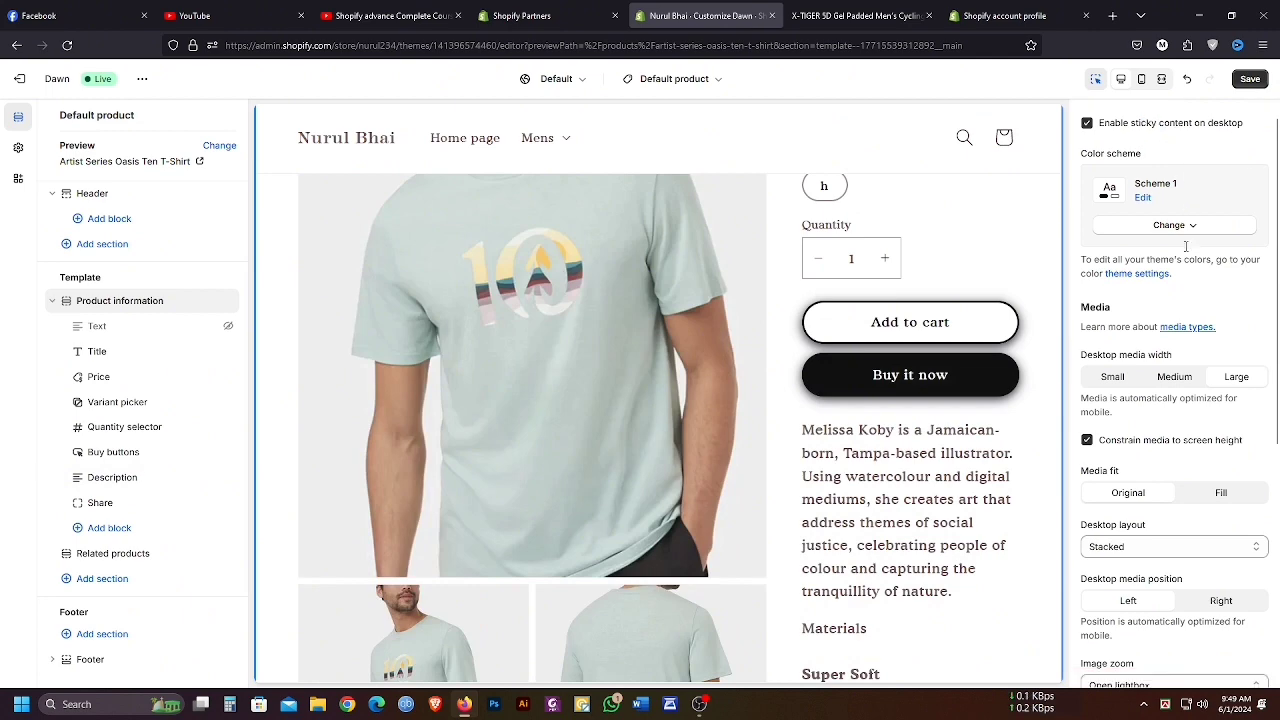
pyautogui.scroll(-1, 1183, 222)
pyautogui.scroll(-4, 1183, 220)
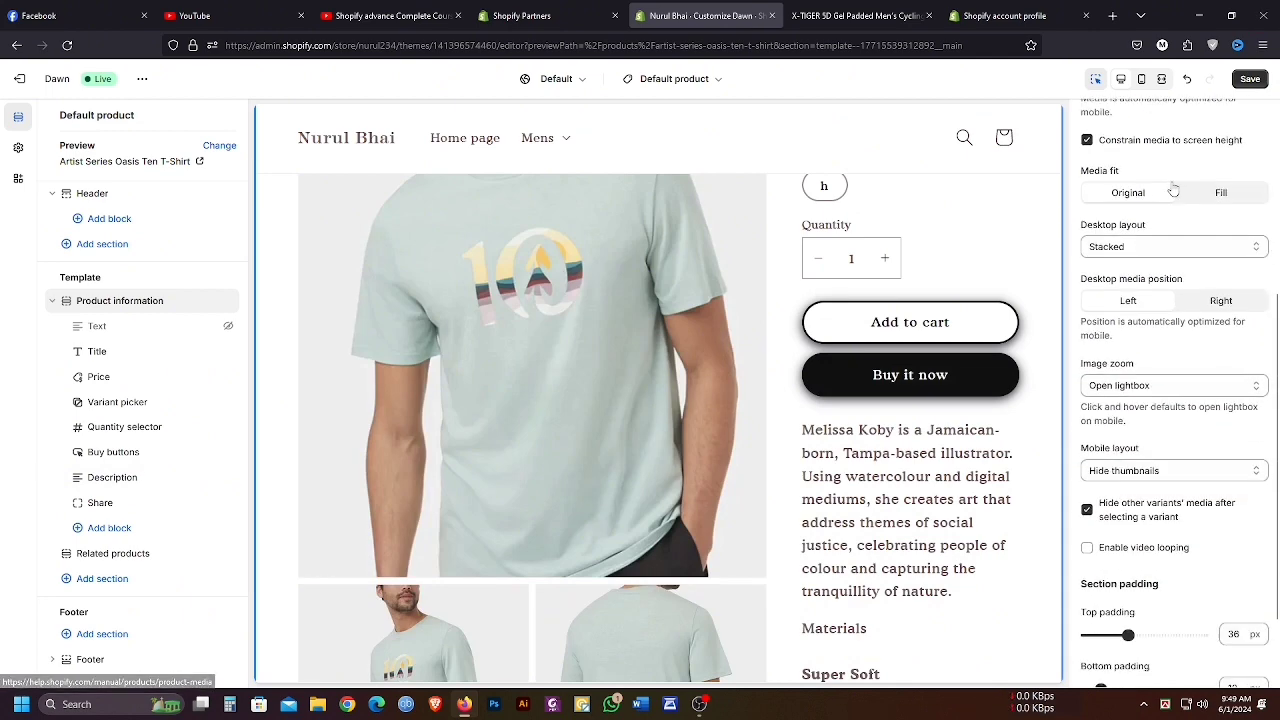
pyautogui.scroll(4, 1181, 200)
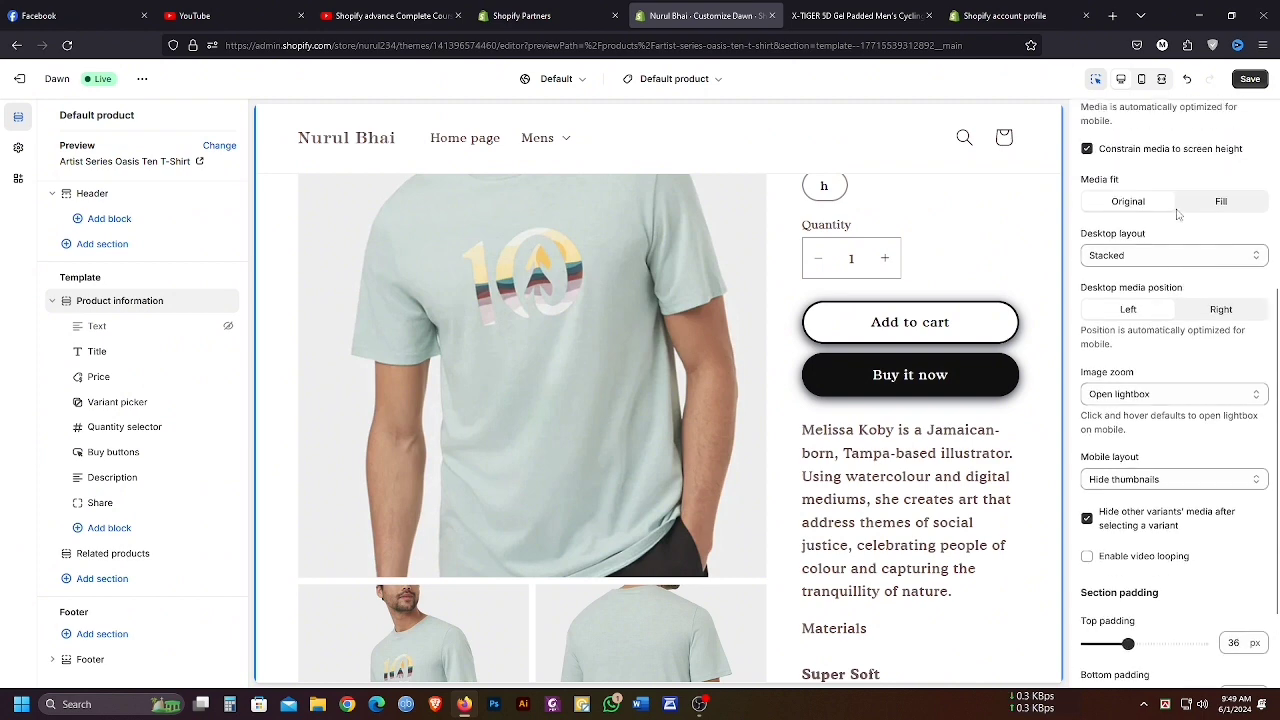
pyautogui.scroll(-1, 1175, 250)
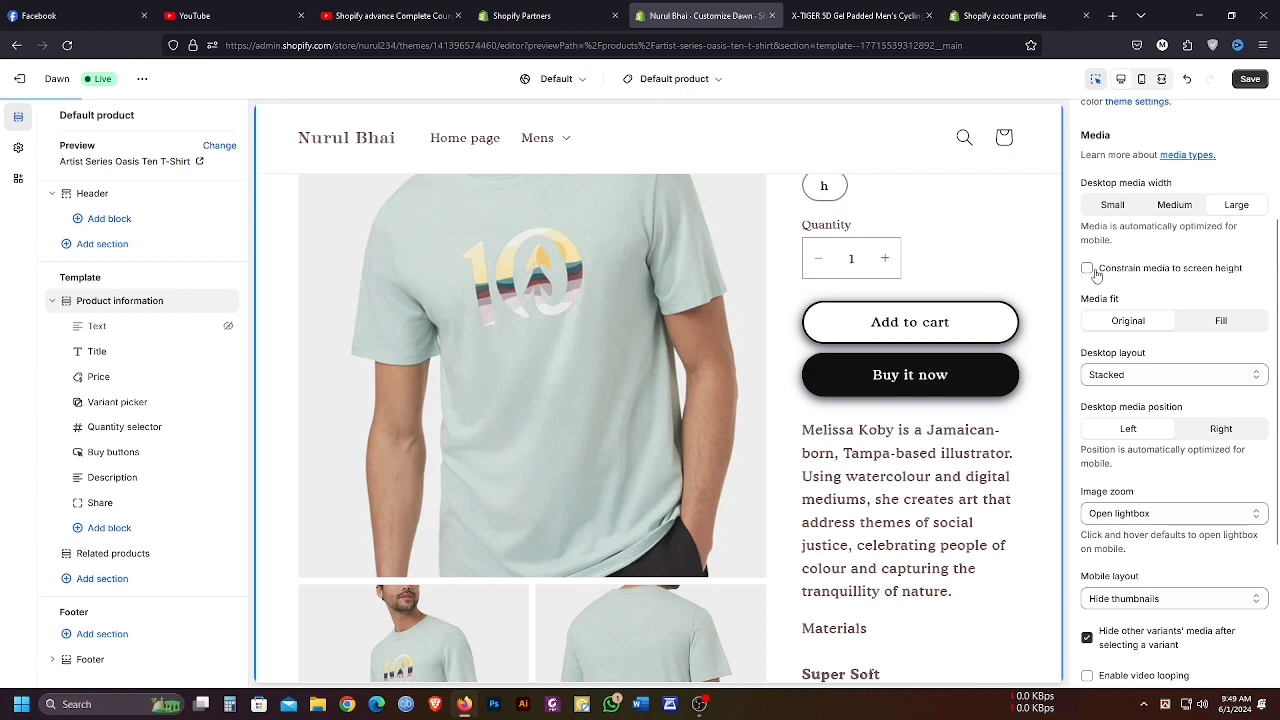
pyautogui.click(1087, 269)
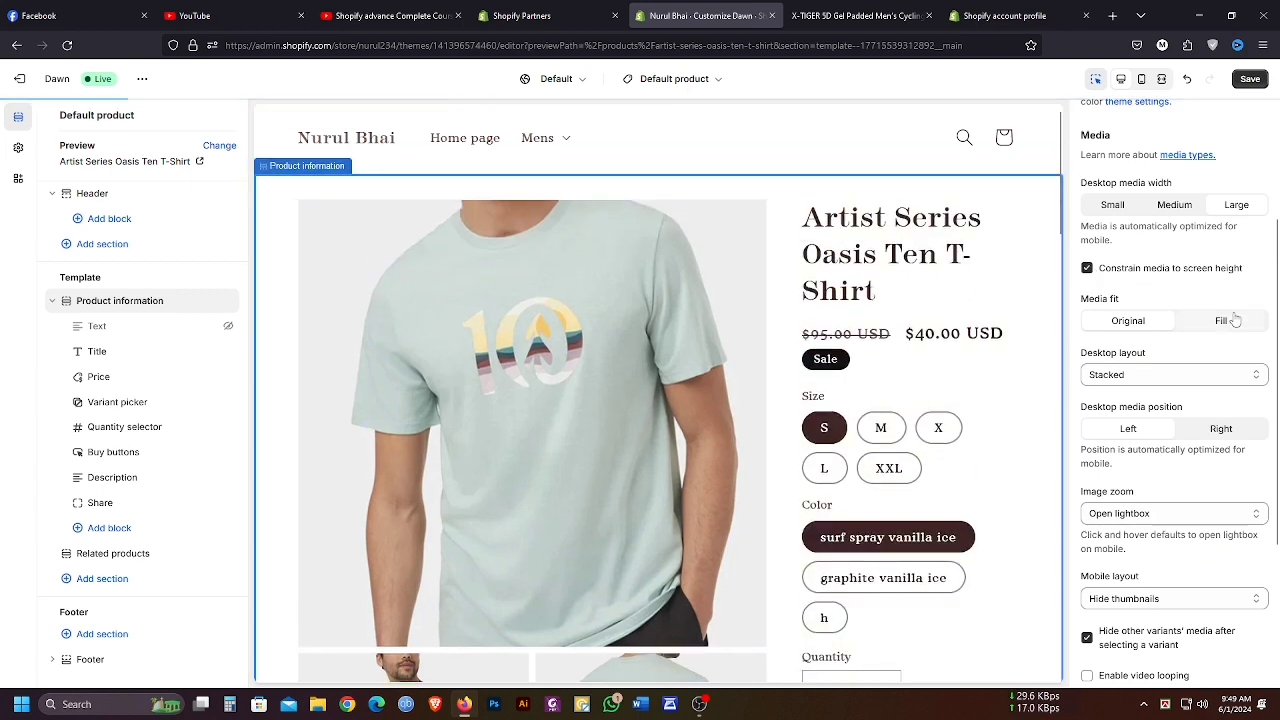
# Expand the section's Theme Settings group and scroll through its options
pyautogui.scroll(-3, 1200, 312)
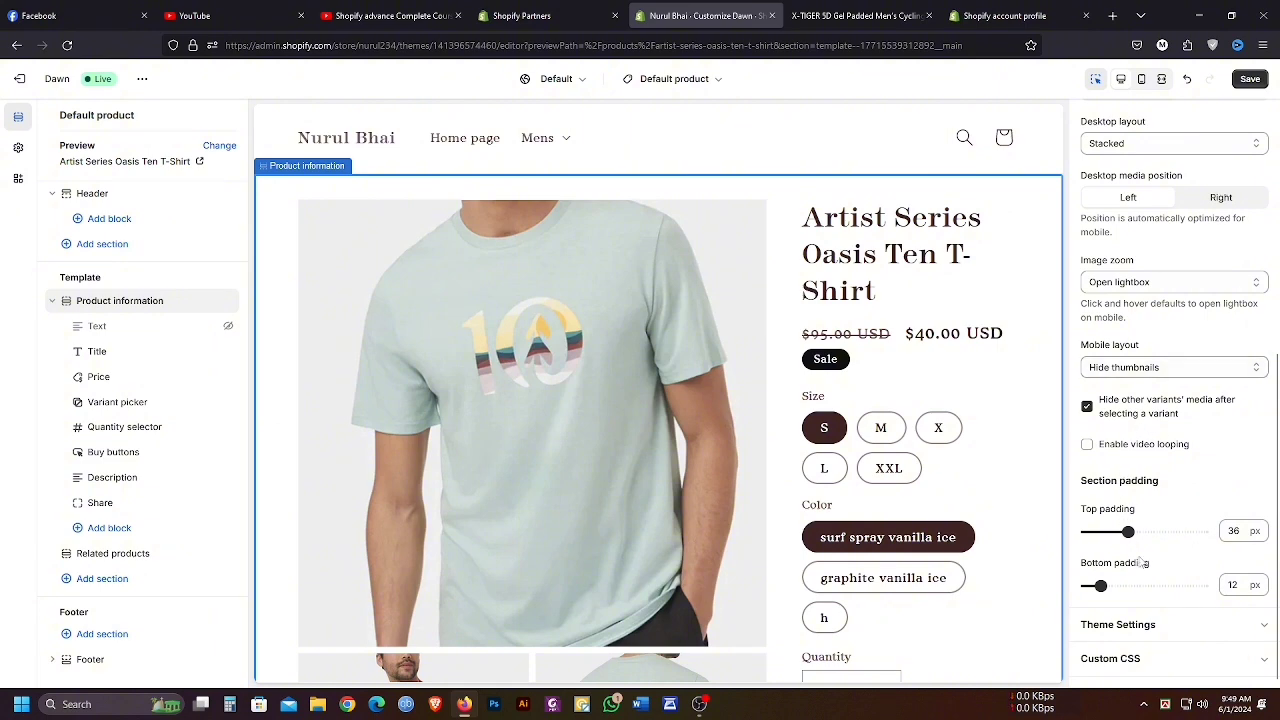
pyautogui.click(1190, 626)
pyautogui.scroll(-5, 1153, 511)
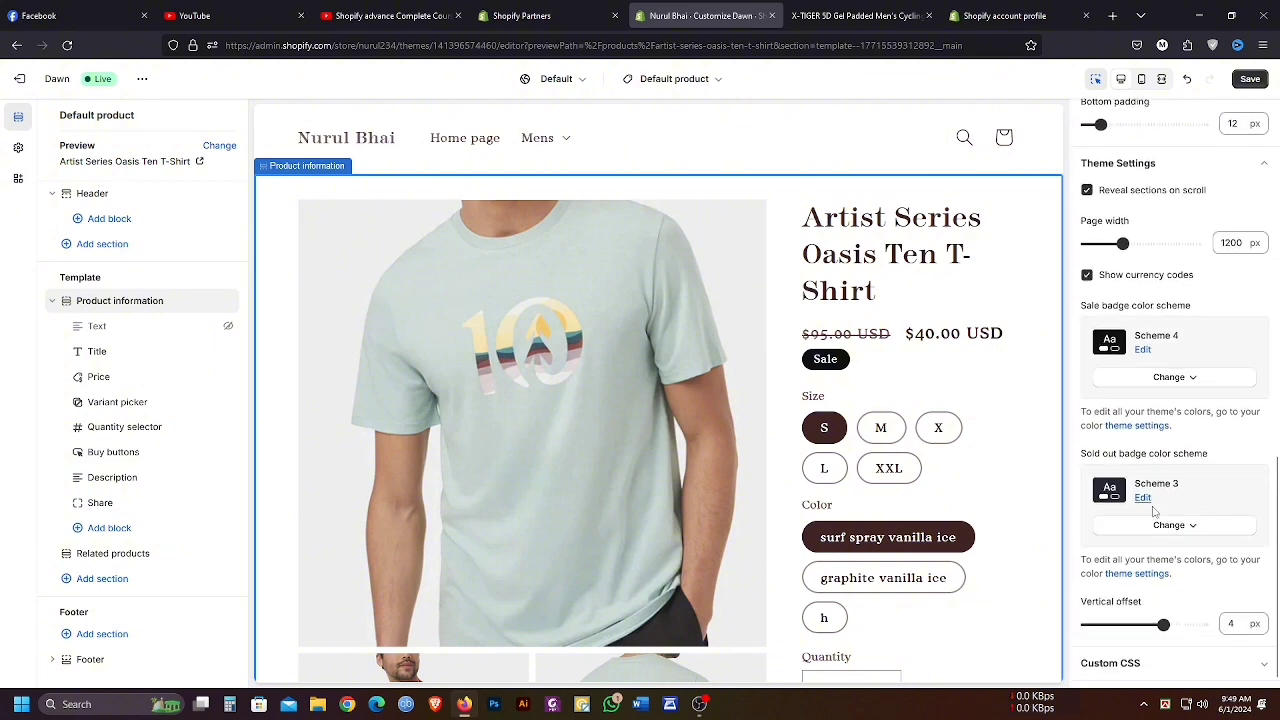
pyautogui.scroll(6, 1176, 515)
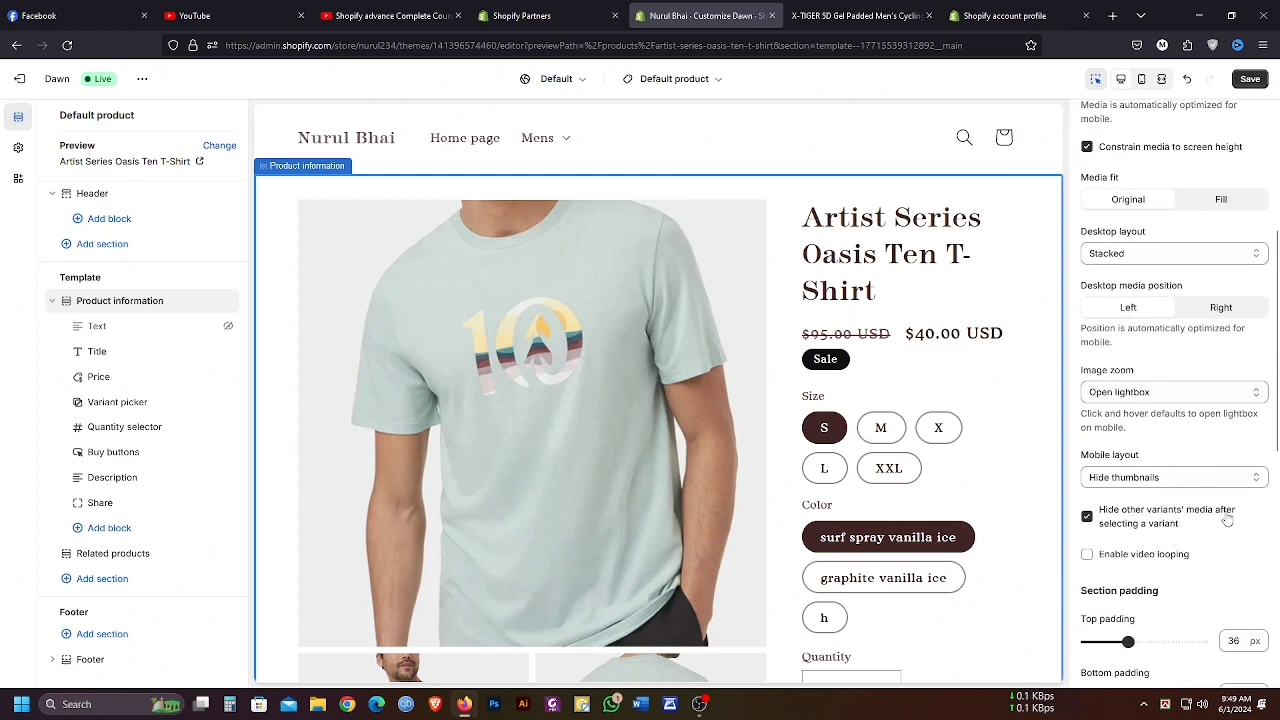
pyautogui.scroll(2, 1198, 404)
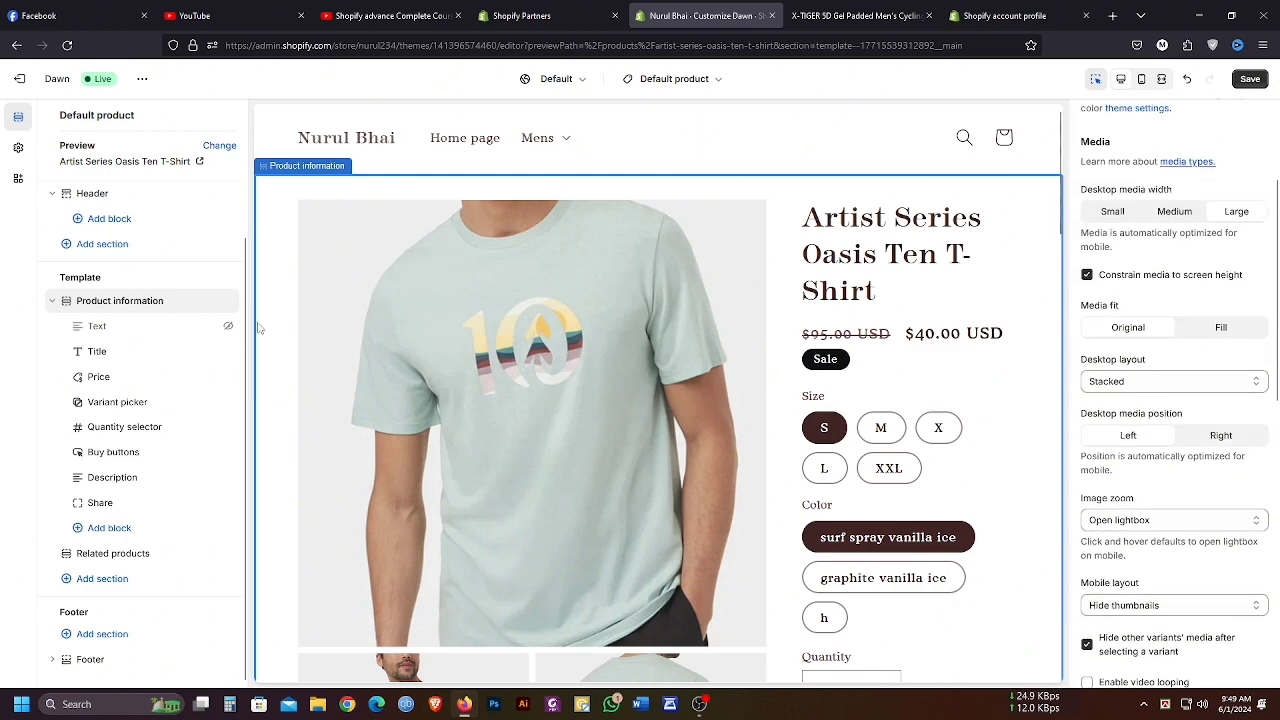
pyautogui.scroll(1, 1152, 283)
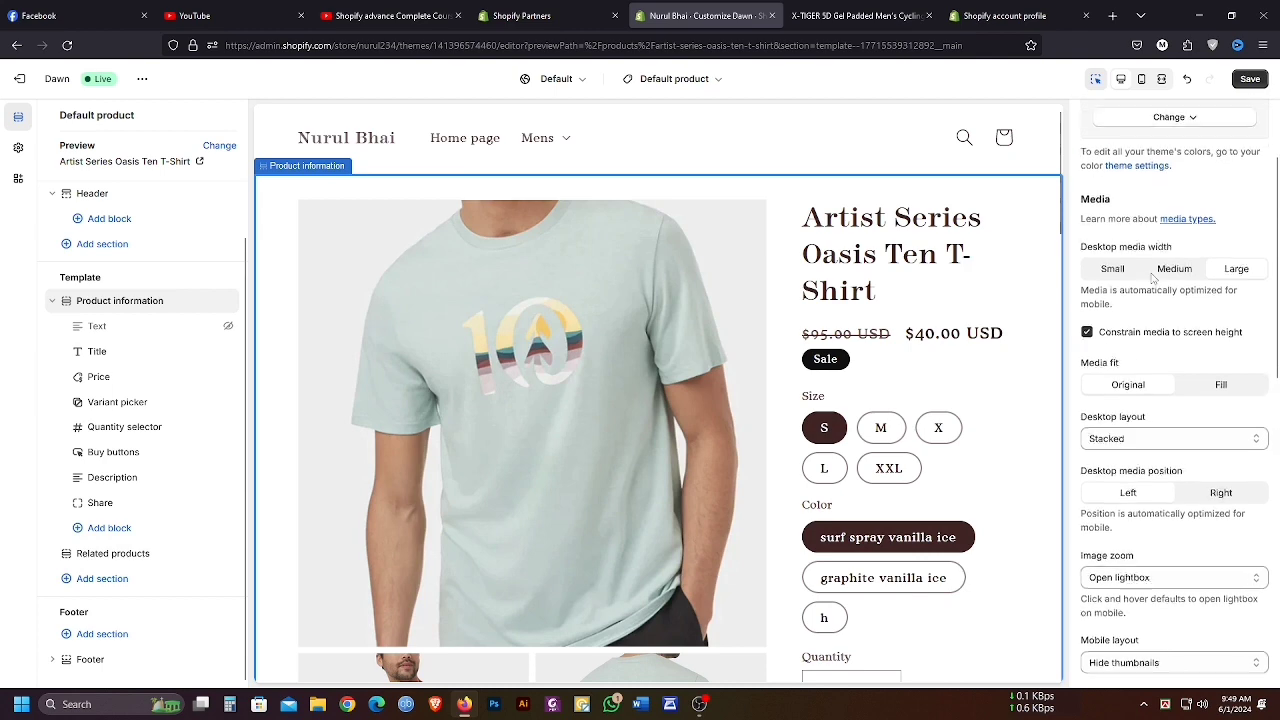
pyautogui.scroll(-8, 1152, 283)
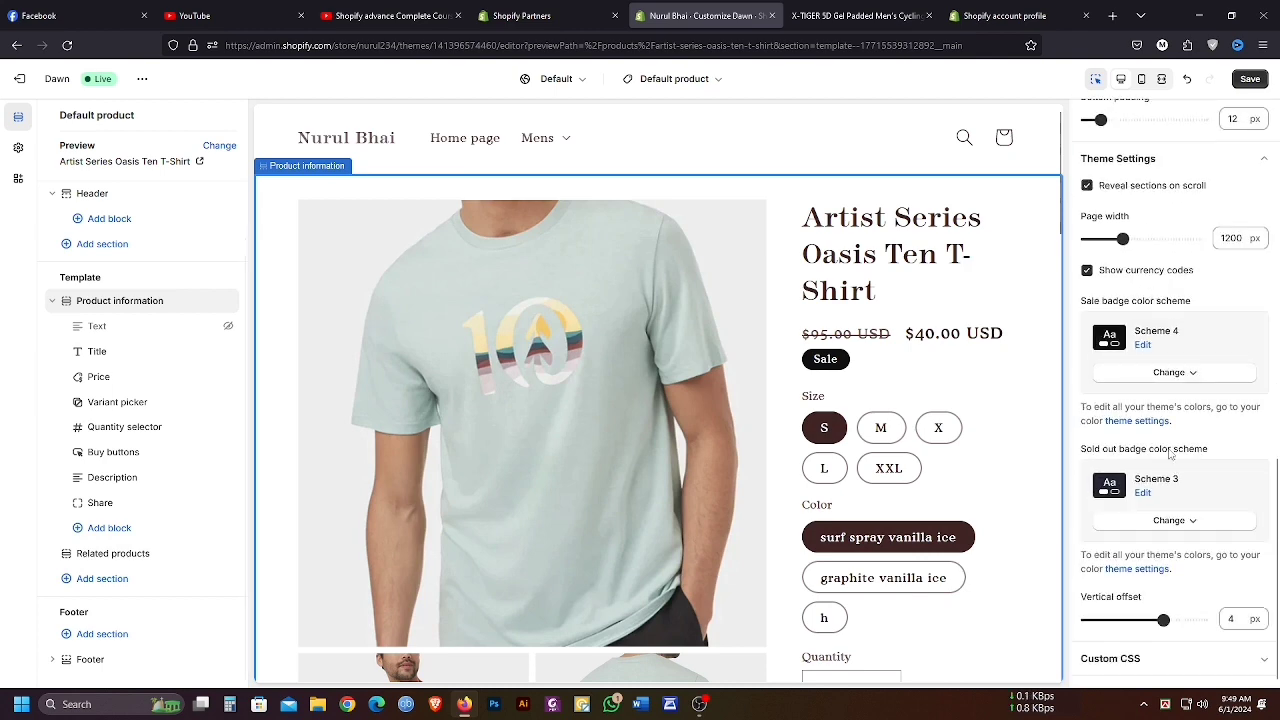
pyautogui.scroll(3, 1168, 480)
pyautogui.scroll(10, 1168, 510)
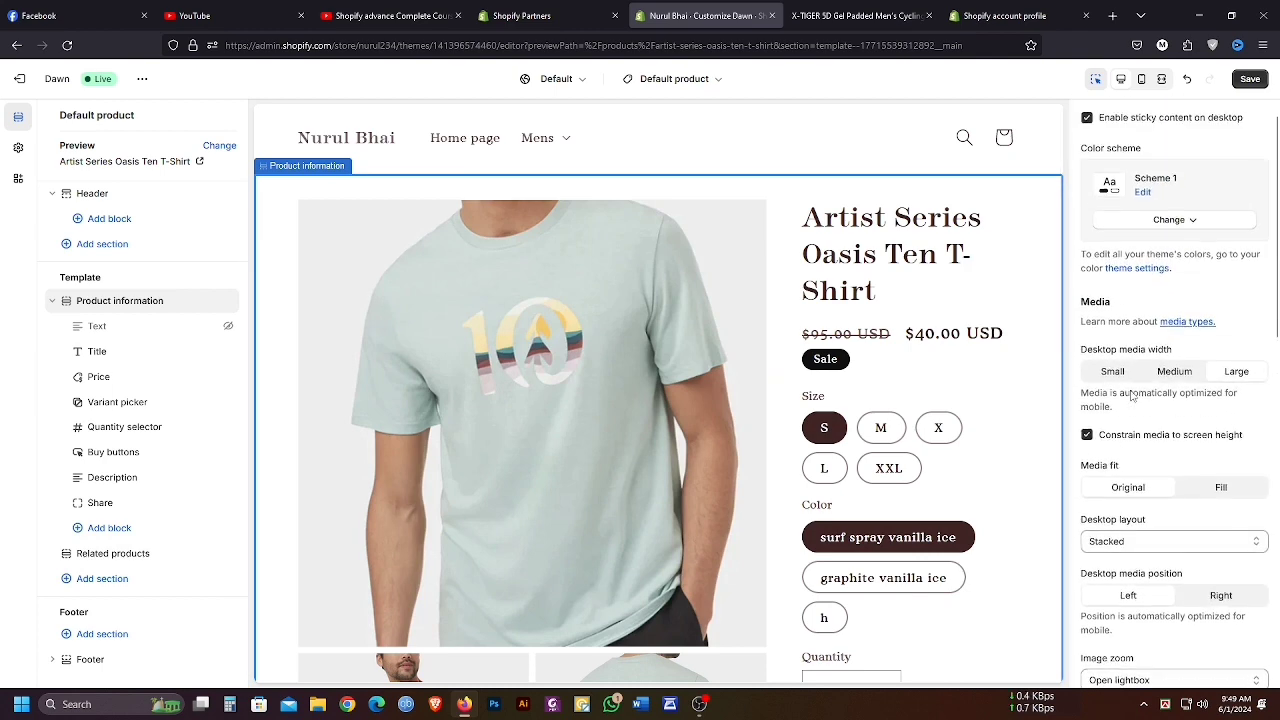
pyautogui.scroll(-10, 1267, 489)
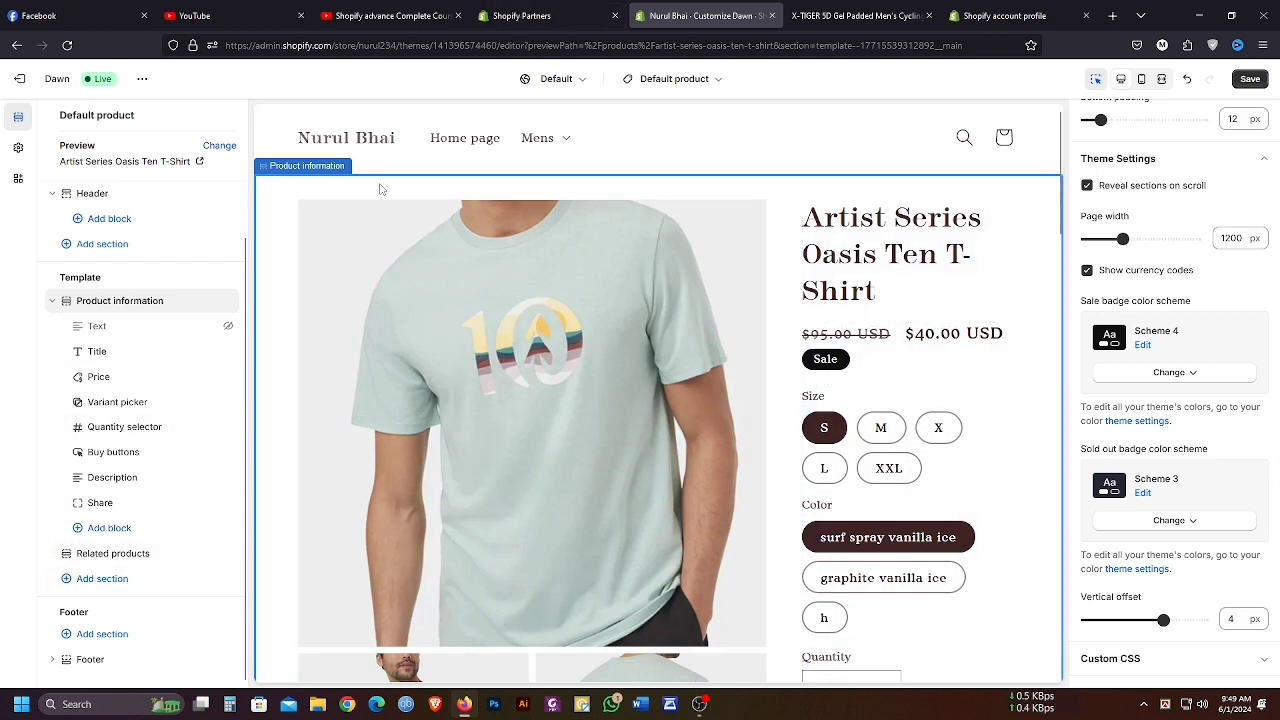
# Switch to Theme settings and back to Sections, then preview the Home page collection
pyautogui.click(18, 147)
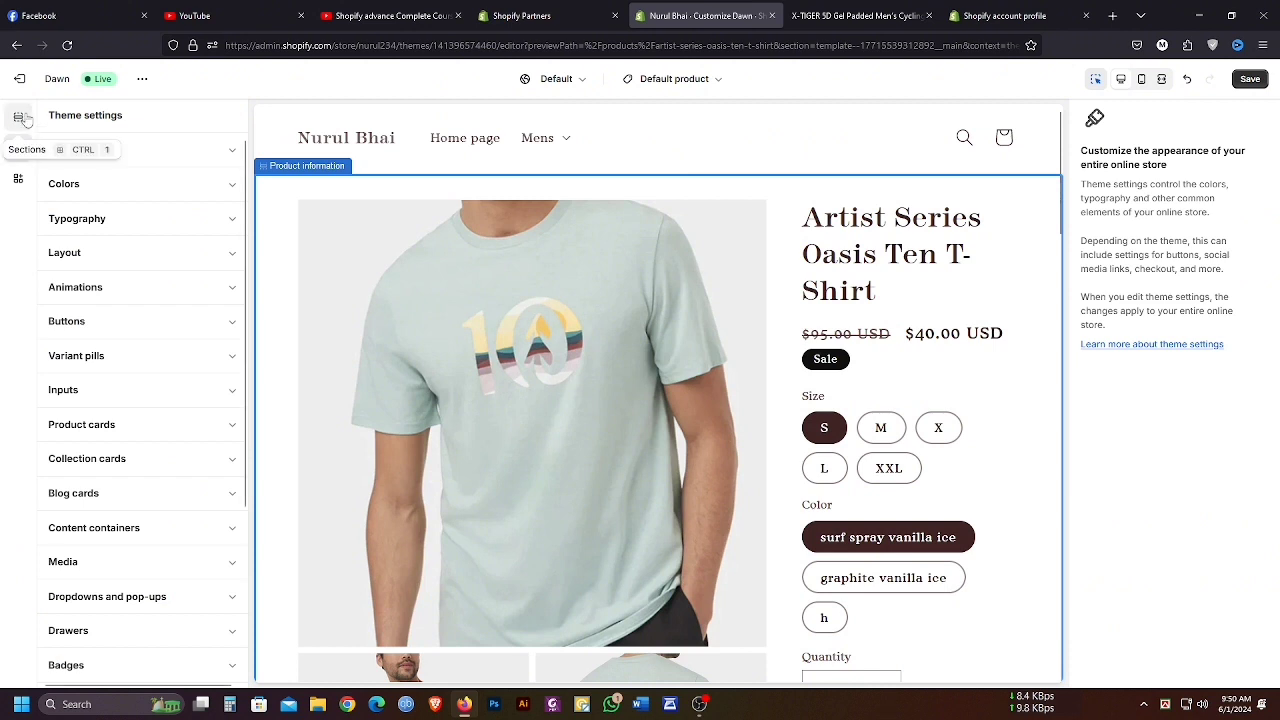
pyautogui.click(18, 117)
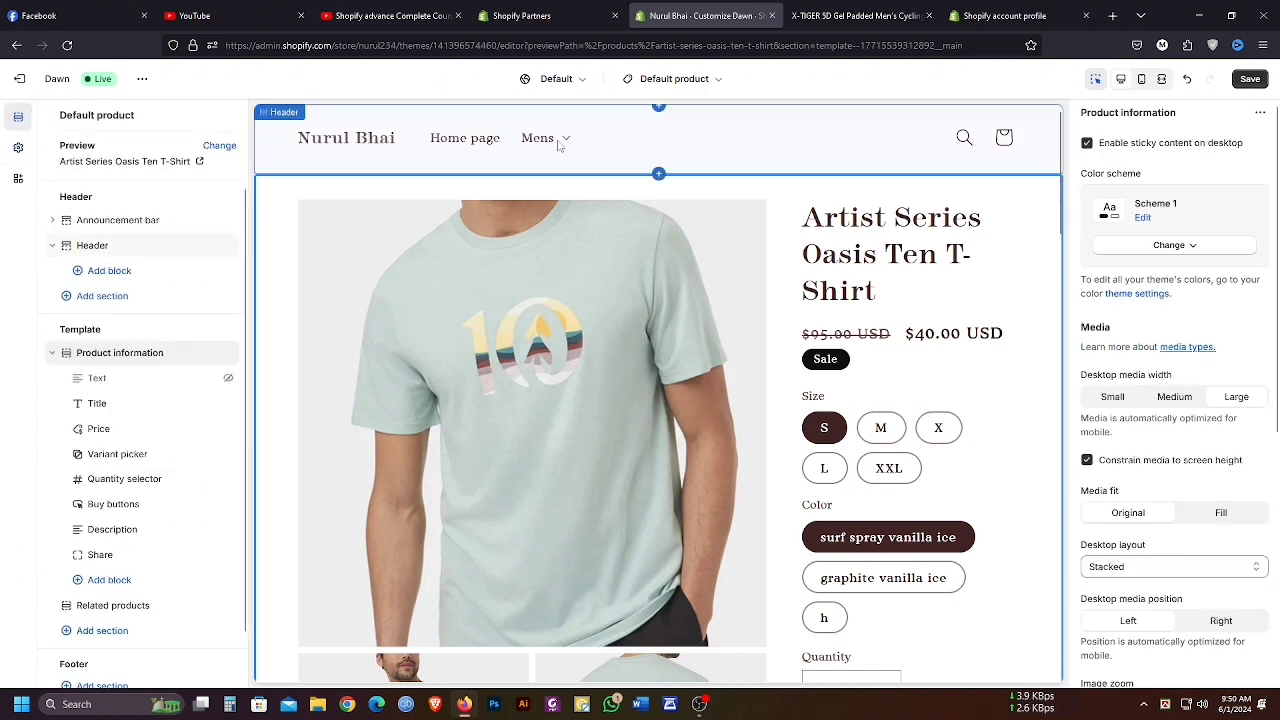
pyautogui.click(472, 143)
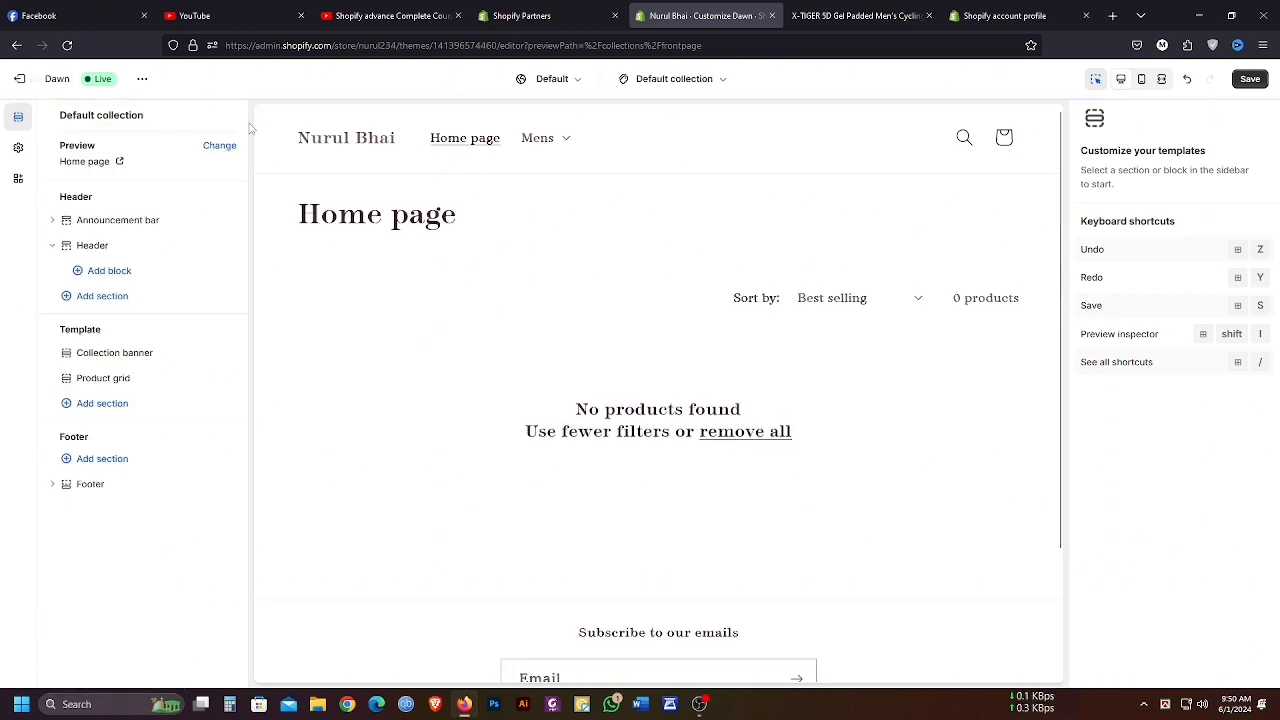
# Try exiting the editor, choose Stay at the unsaved-changes warning, then exit again
pyautogui.click(24, 80)
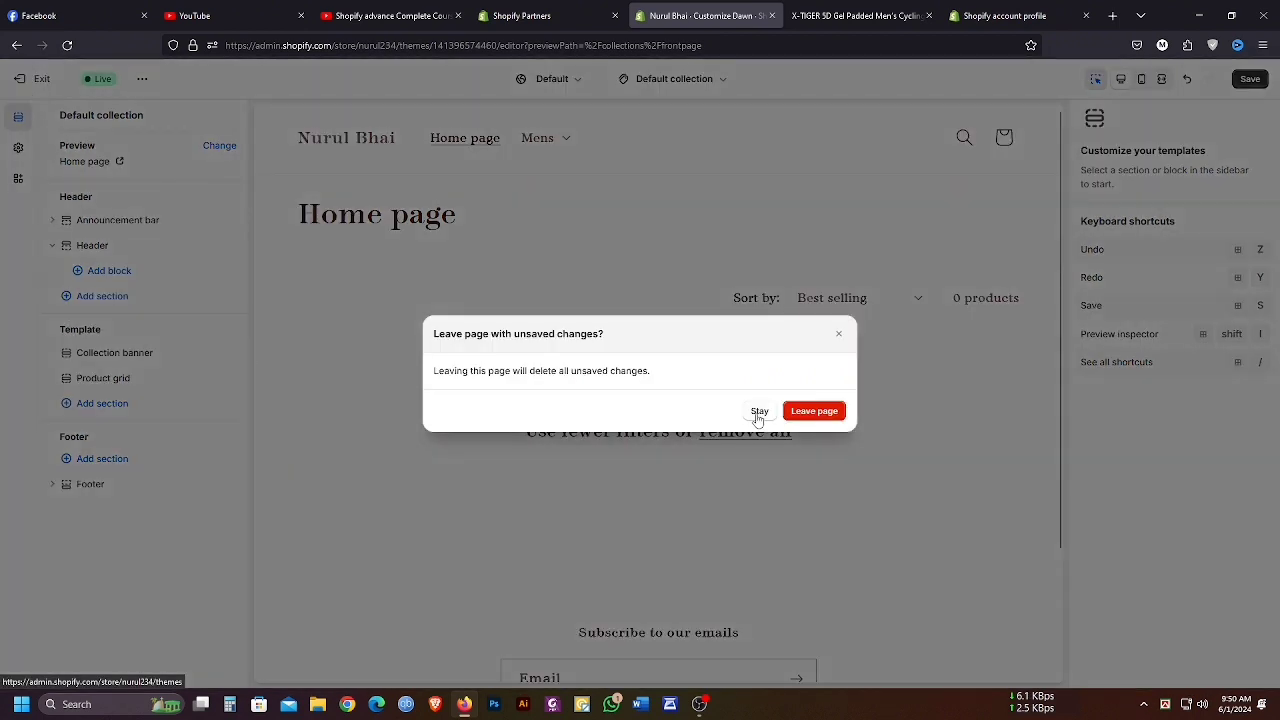
pyautogui.click(758, 416)
pyautogui.click(32, 82)
# Leave without saving and review Store details: US Dollar, Eastern Time, Imperial system, Pound
pyautogui.click(805, 411)
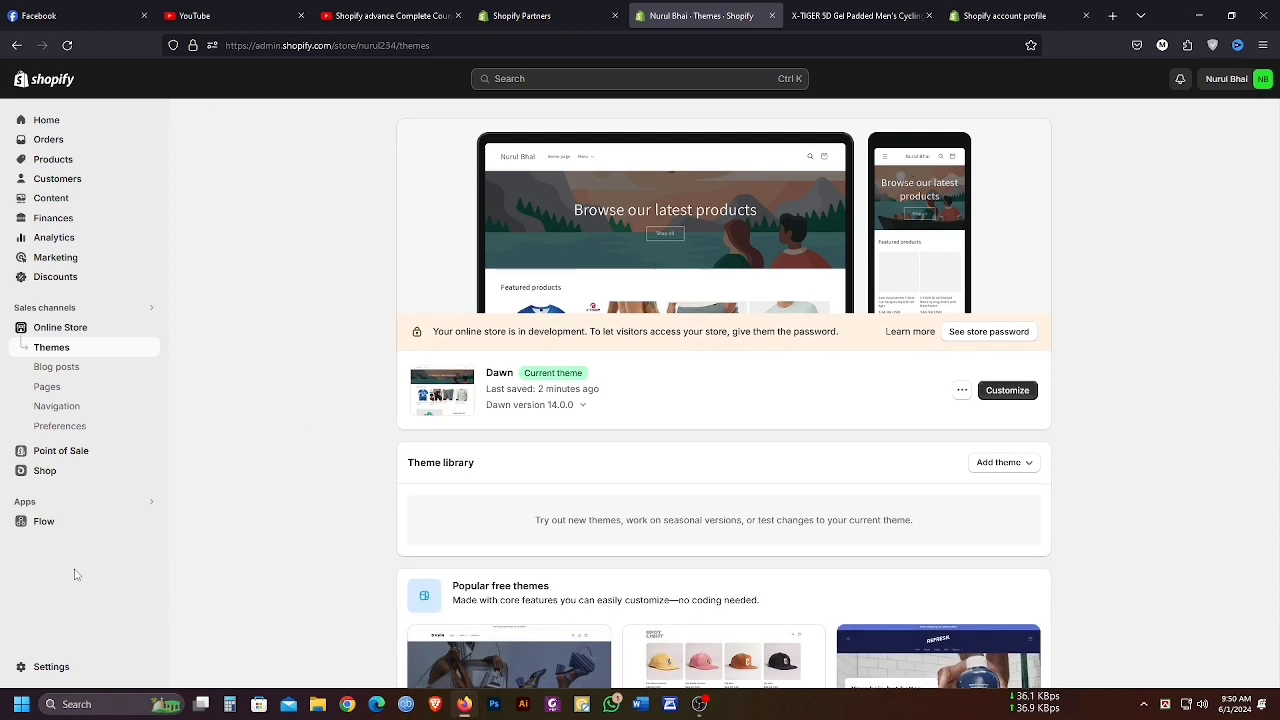
pyautogui.click(38, 667)
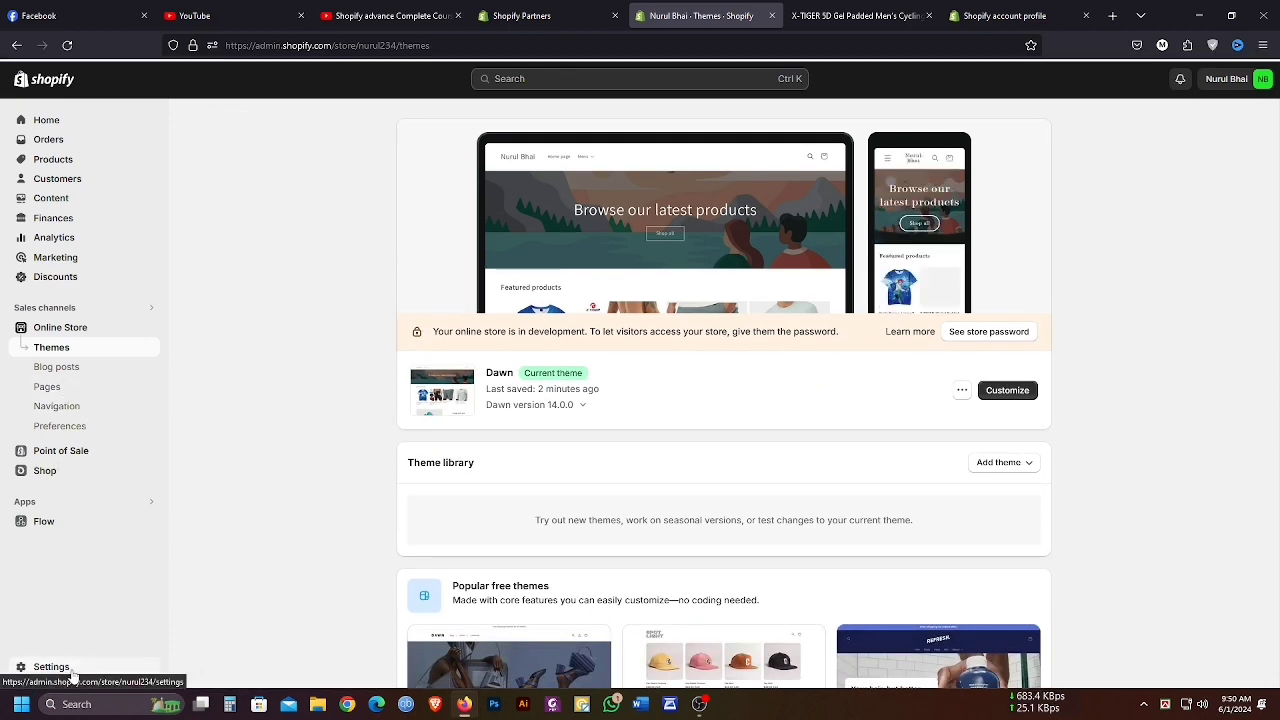
pyautogui.scroll(-3, 436, 366)
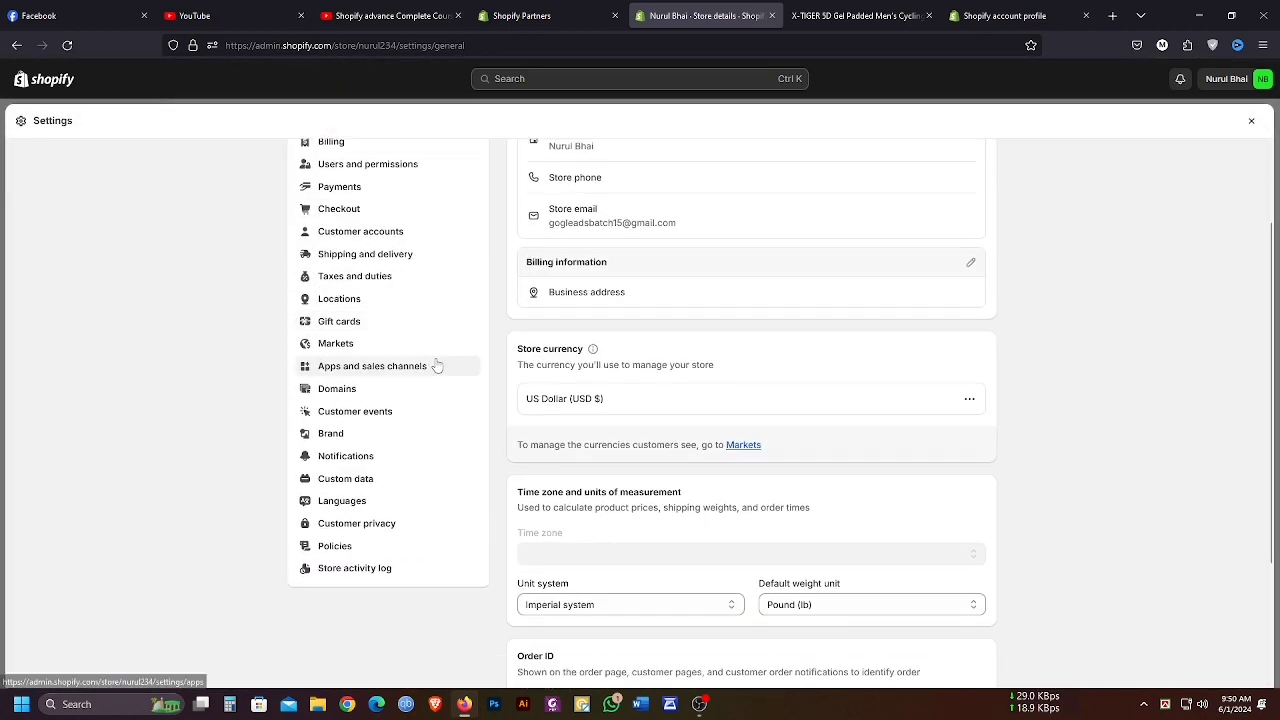
pyautogui.scroll(3, 436, 366)
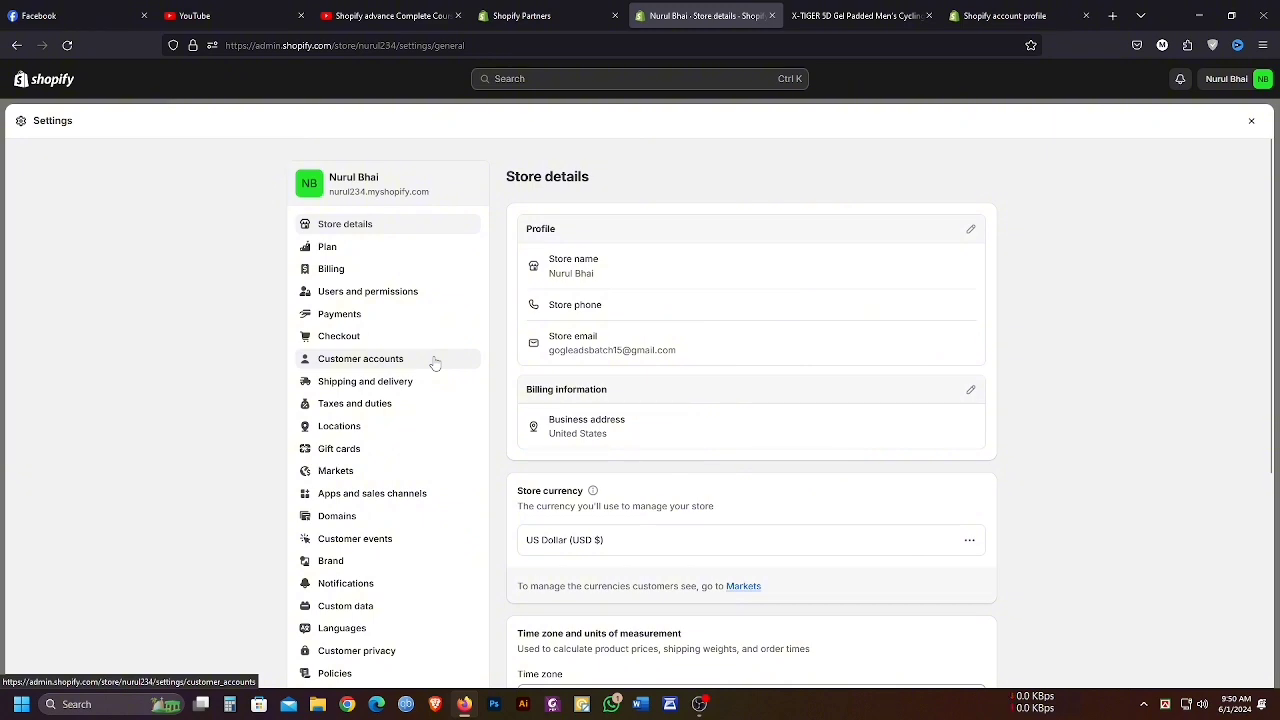
pyautogui.scroll(-3, 431, 362)
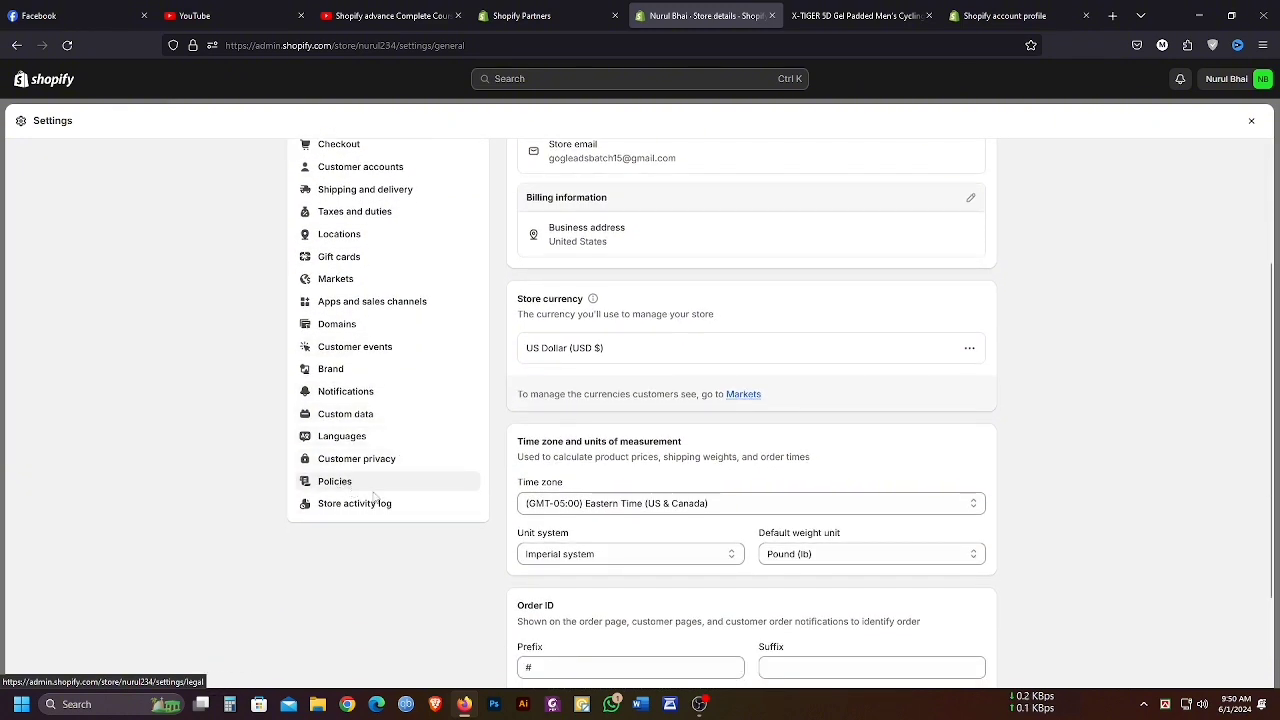
pyautogui.scroll(-3, 600, 490)
pyautogui.scroll(2, 725, 462)
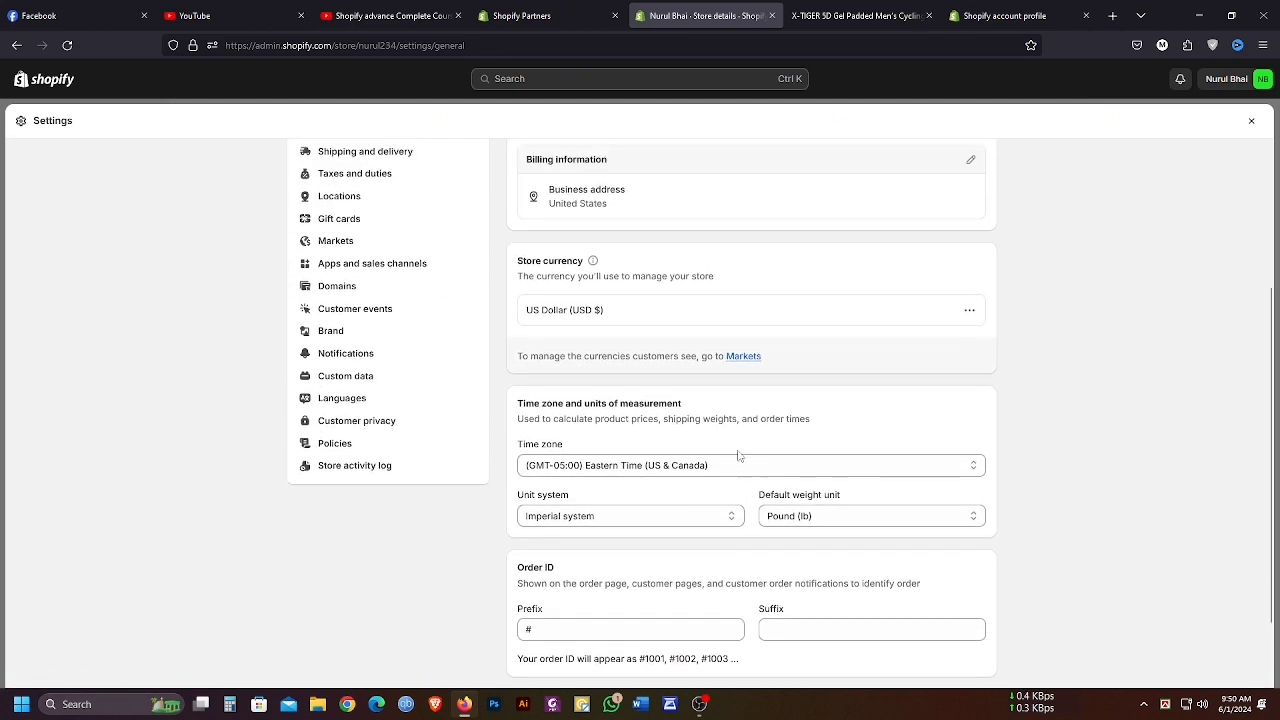
pyautogui.scroll(3, 750, 448)
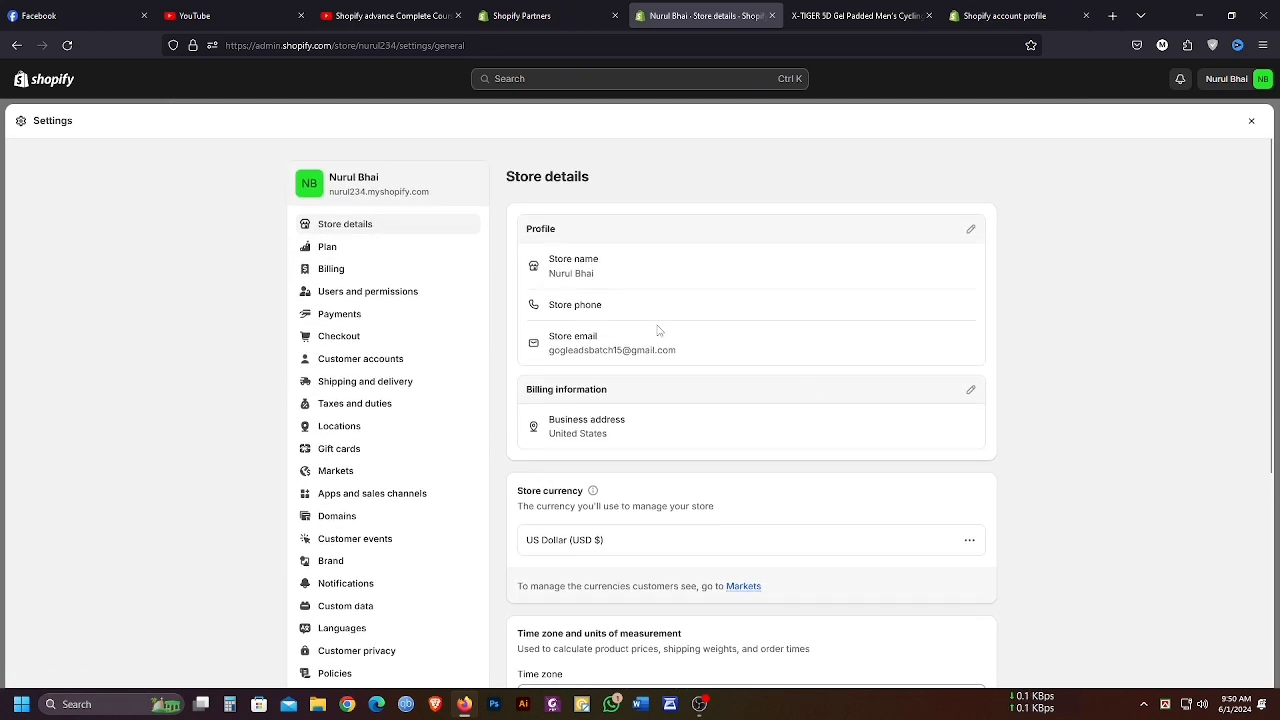